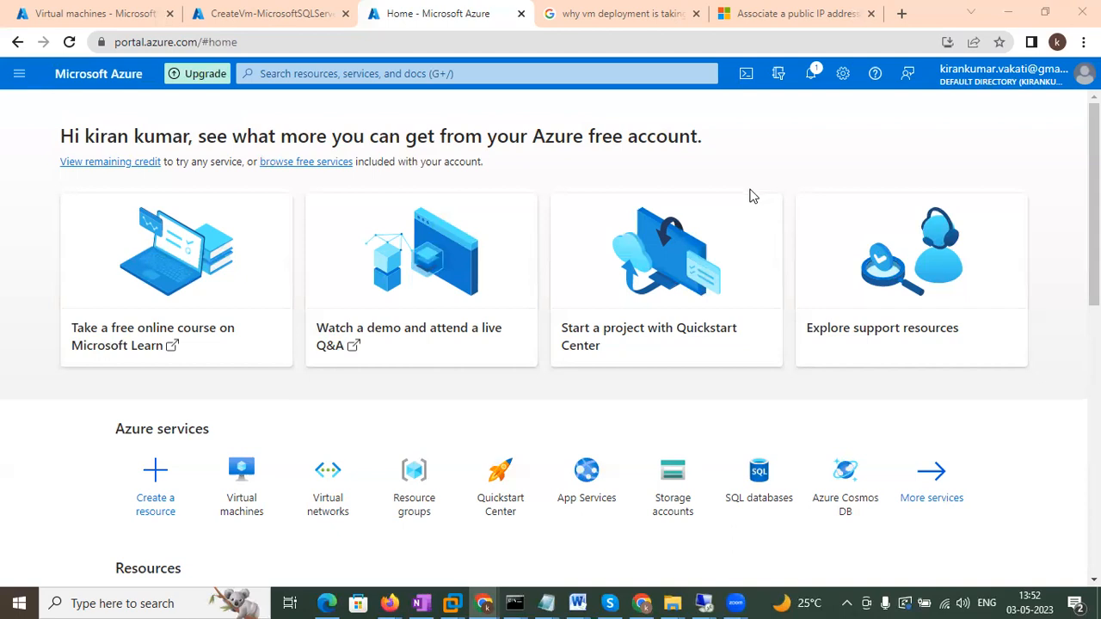
# Look over the DomainDC virtual machine's details, then go back to the Azure home page.
pyautogui.click(237, 471)
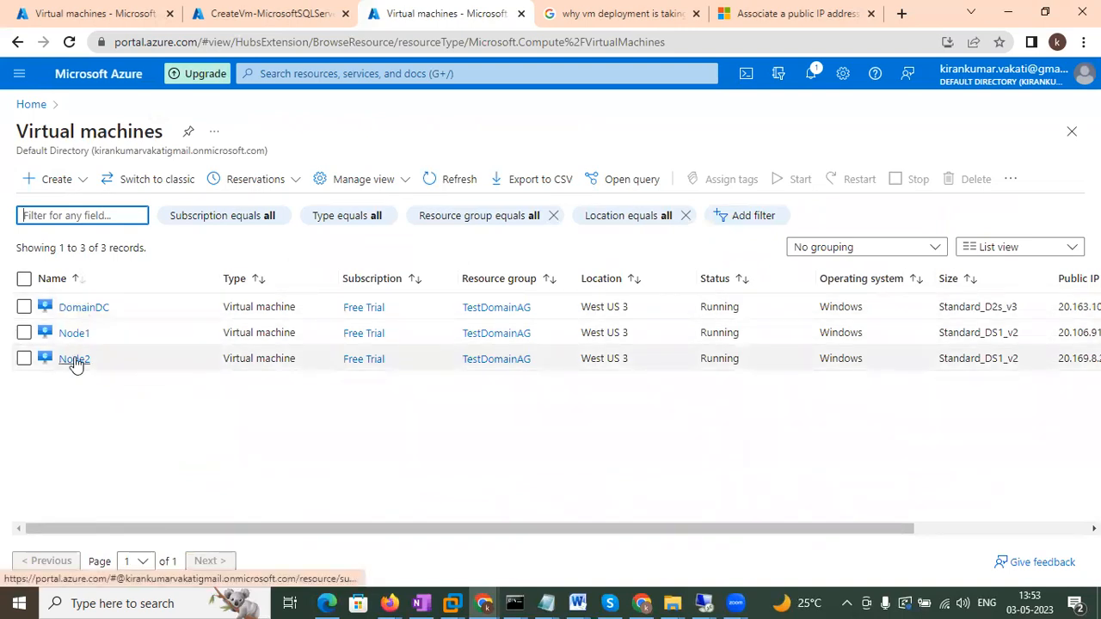
pyautogui.click(87, 307)
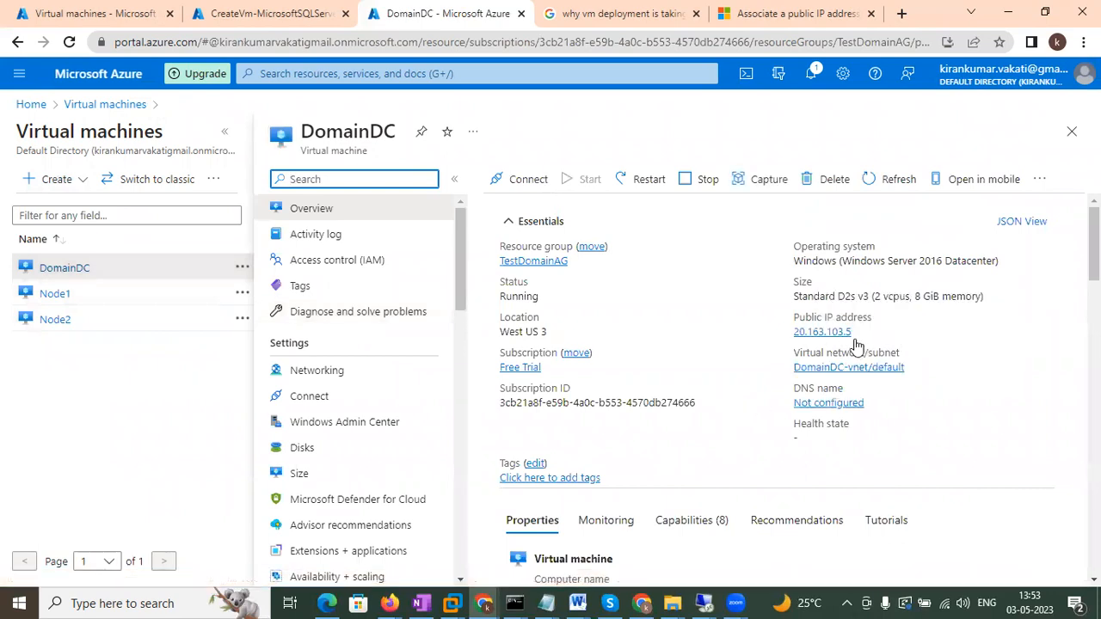
pyautogui.scroll(-5, 651, 474)
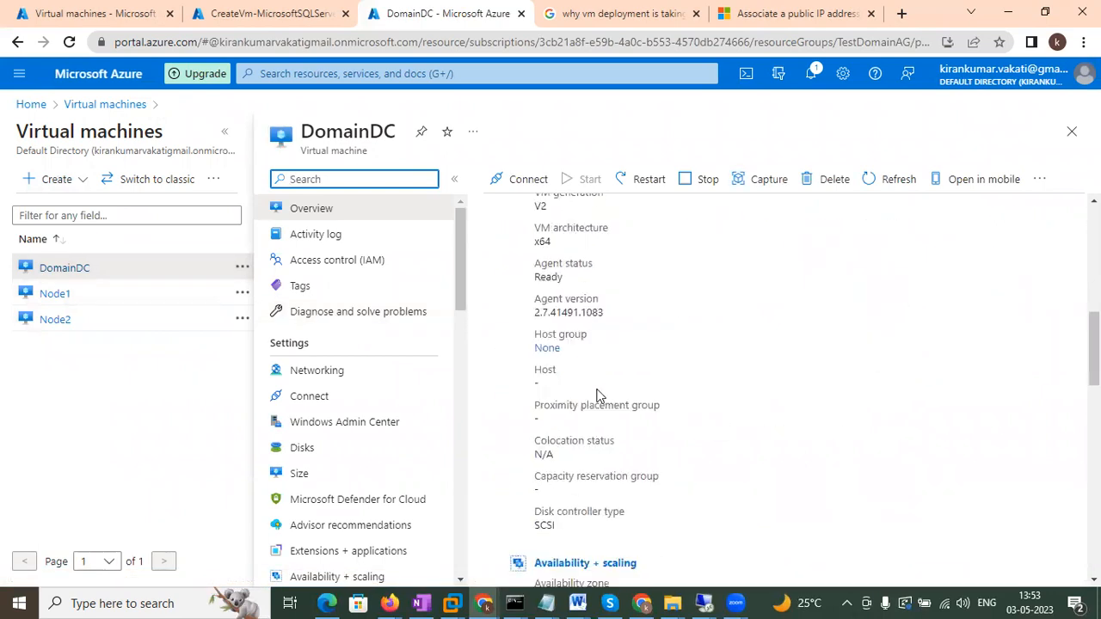
pyautogui.scroll(-5, 593, 357)
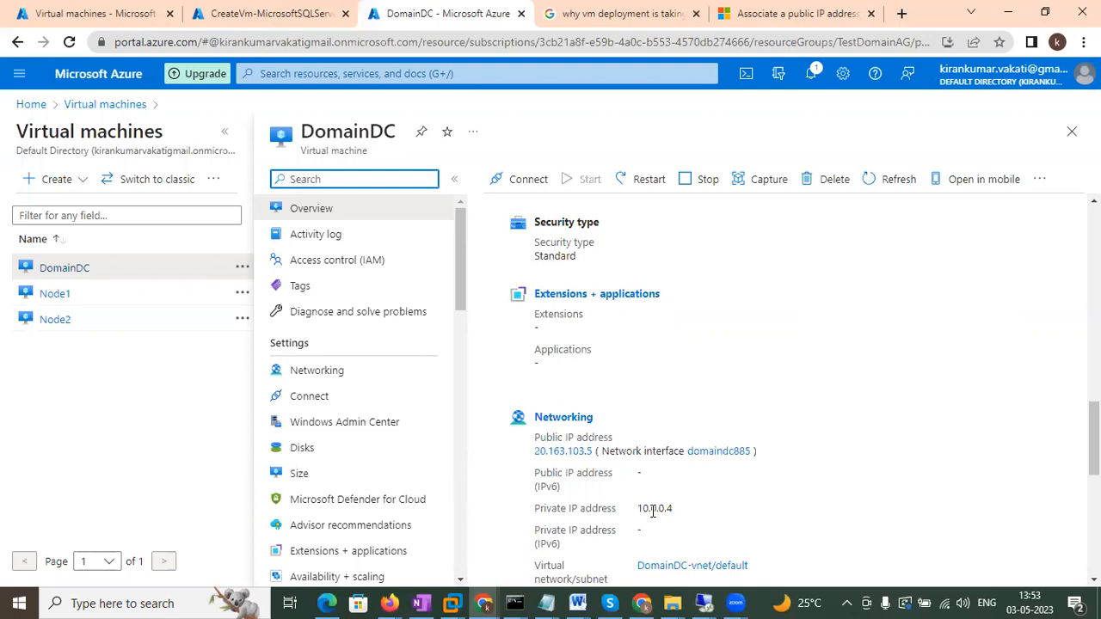
pyautogui.scroll(10, 673, 386)
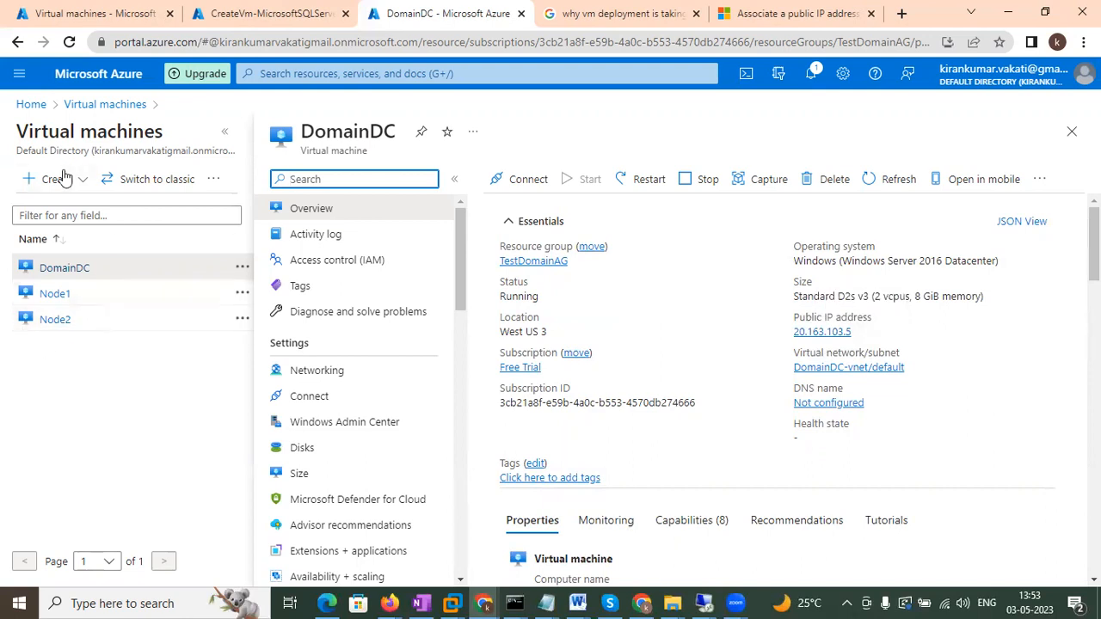
pyautogui.click(32, 104)
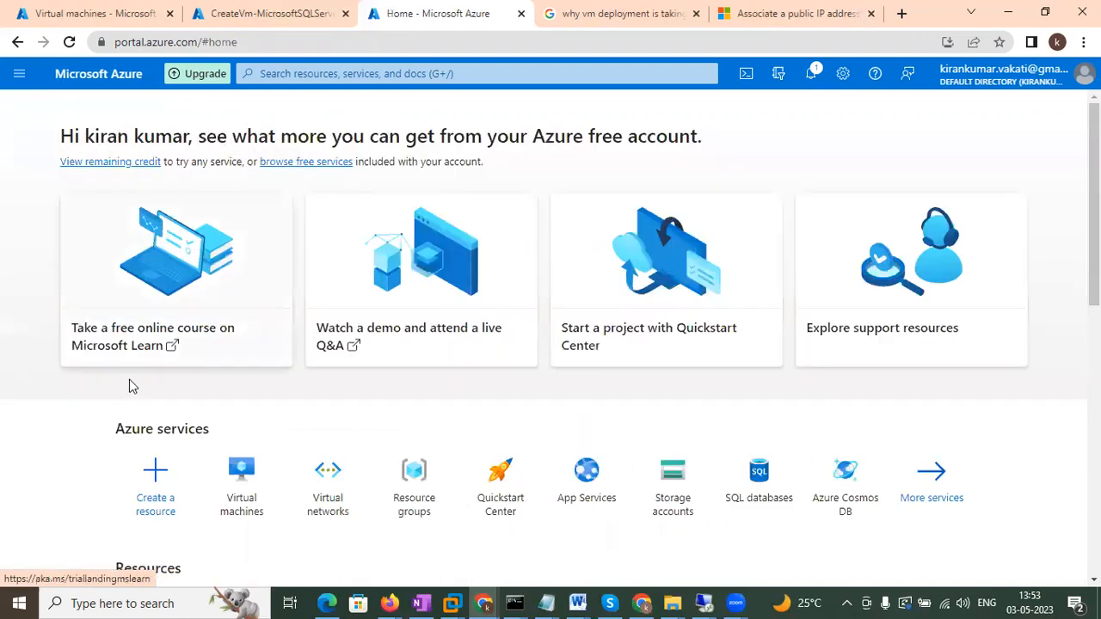
# Review the DomainDC-vnet virtual network's address space, connected devices and subnets.
pyautogui.click(339, 509)
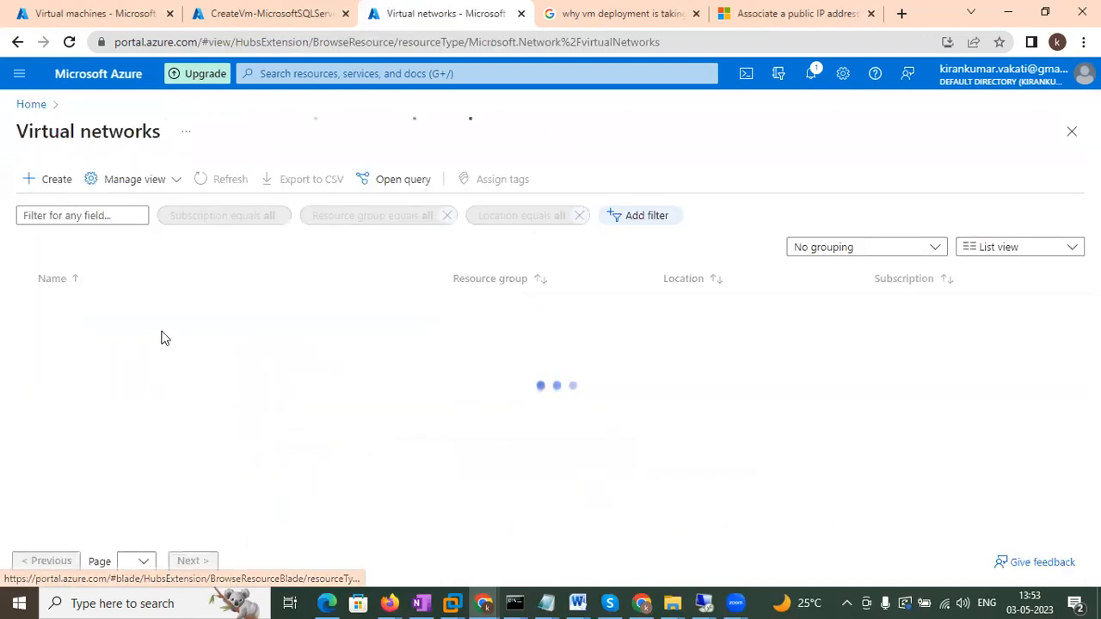
pyautogui.click(101, 308)
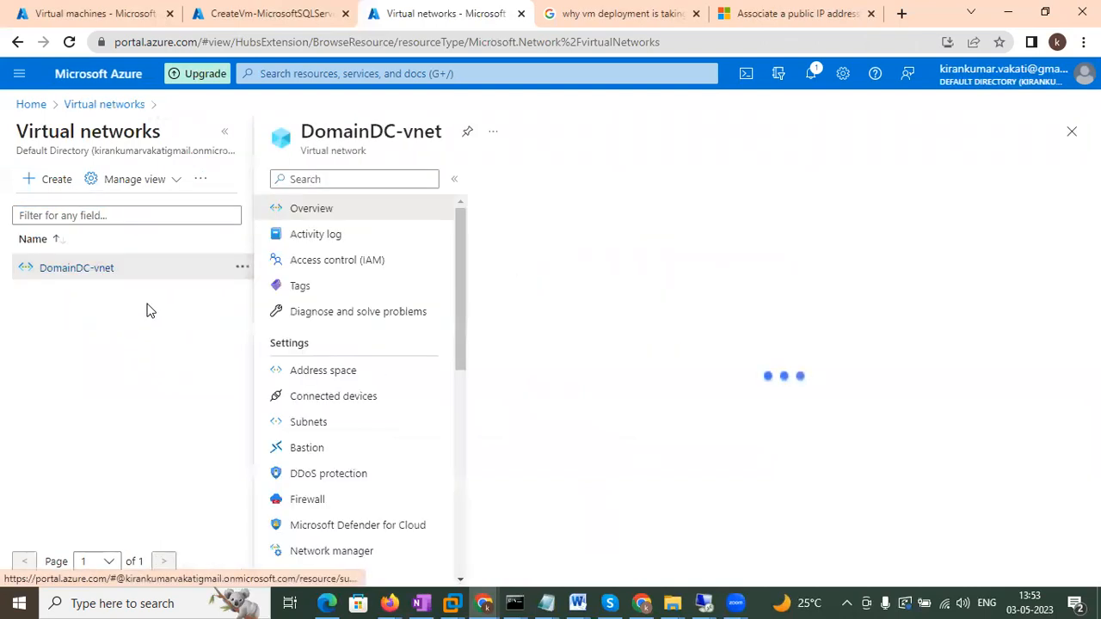
pyautogui.click(341, 379)
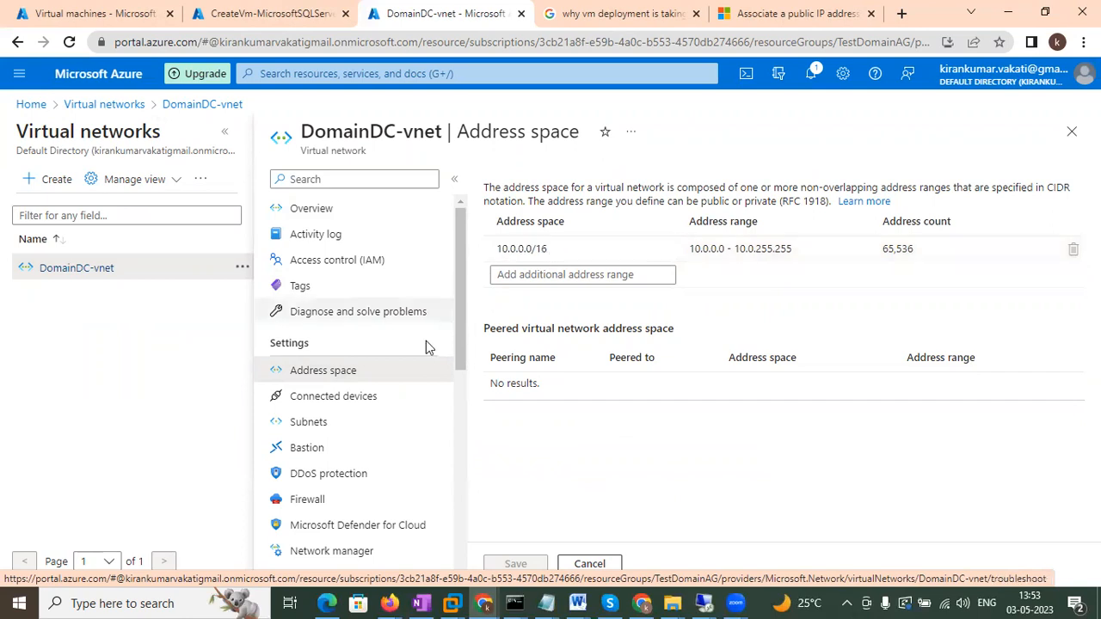
pyautogui.click(357, 397)
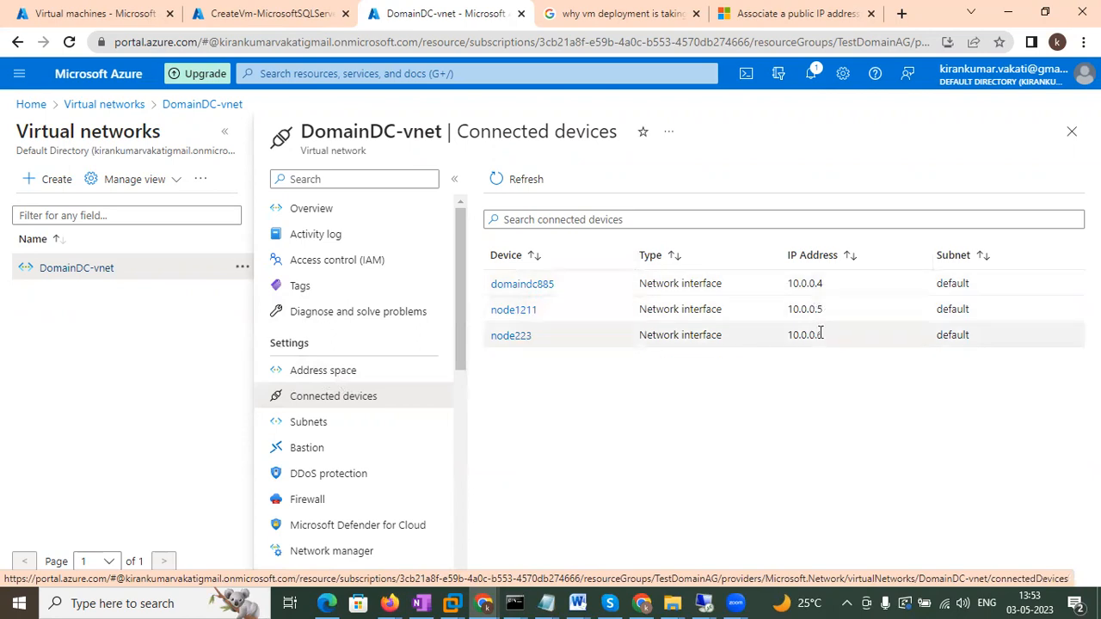
pyautogui.click(301, 422)
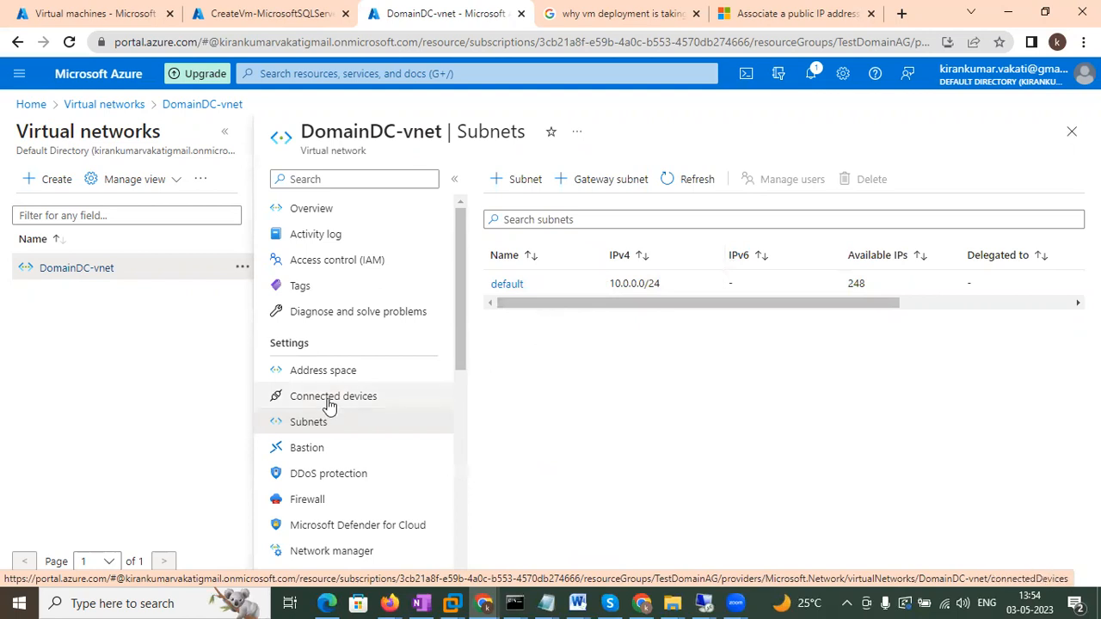
# Check DomainDC-vnet's DNS servers setting, which is Default (Azure-provided).
pyautogui.scroll(-3, 315, 400)
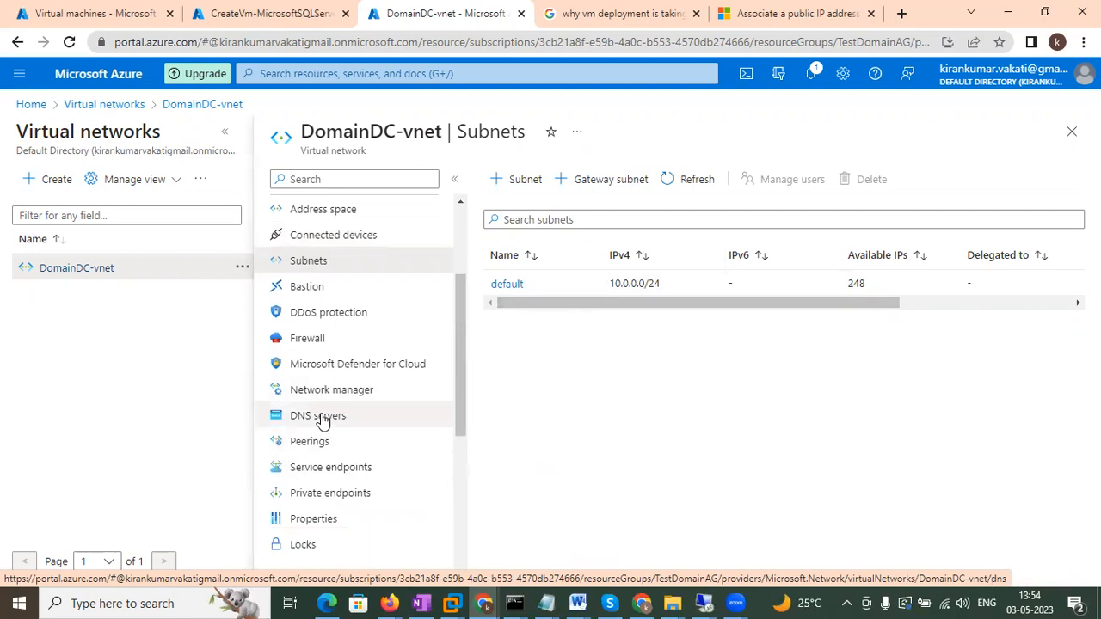
pyautogui.click(316, 417)
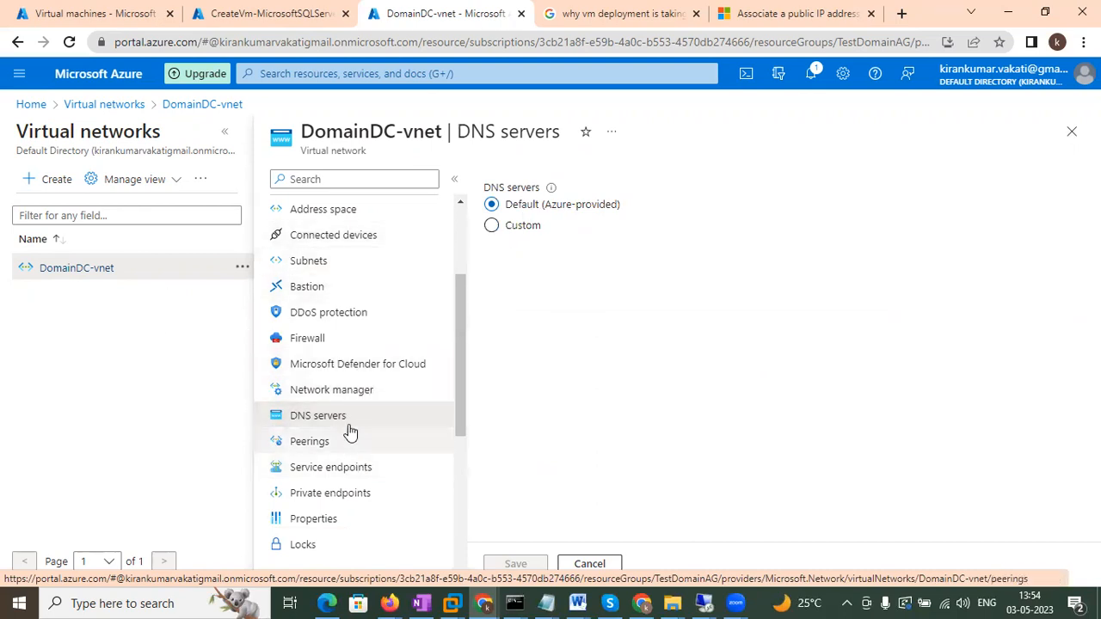
pyautogui.click(510, 229)
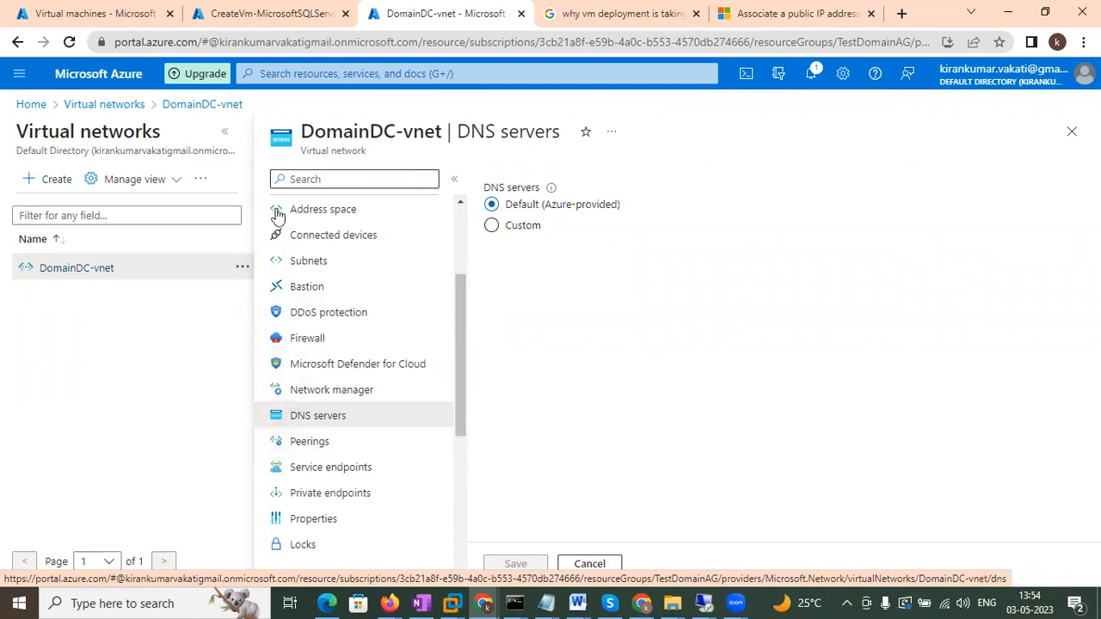
pyautogui.click(30, 105)
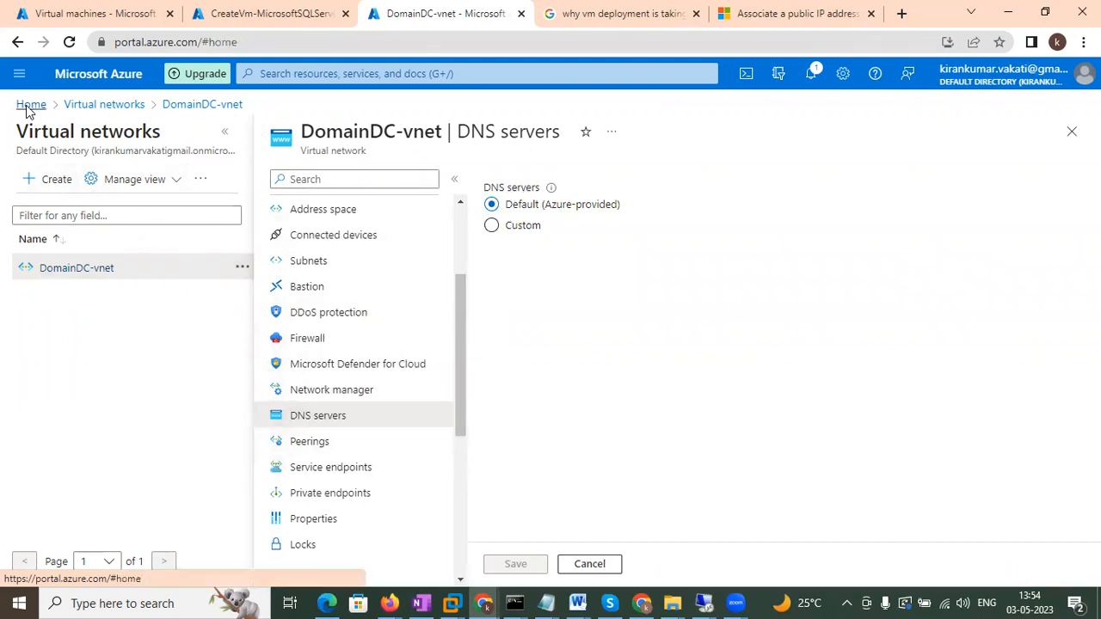
# Check the VMs' public IP addresses, then switch to the 20.163.103.5 remote session.
pyautogui.click(335, 489)
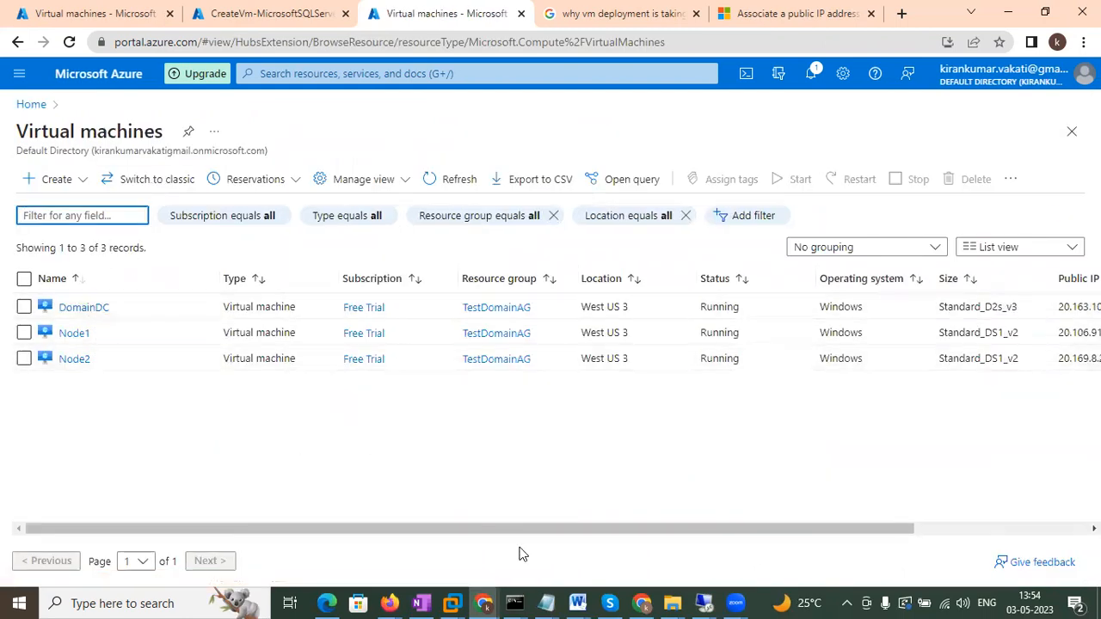
pyautogui.click(701, 601)
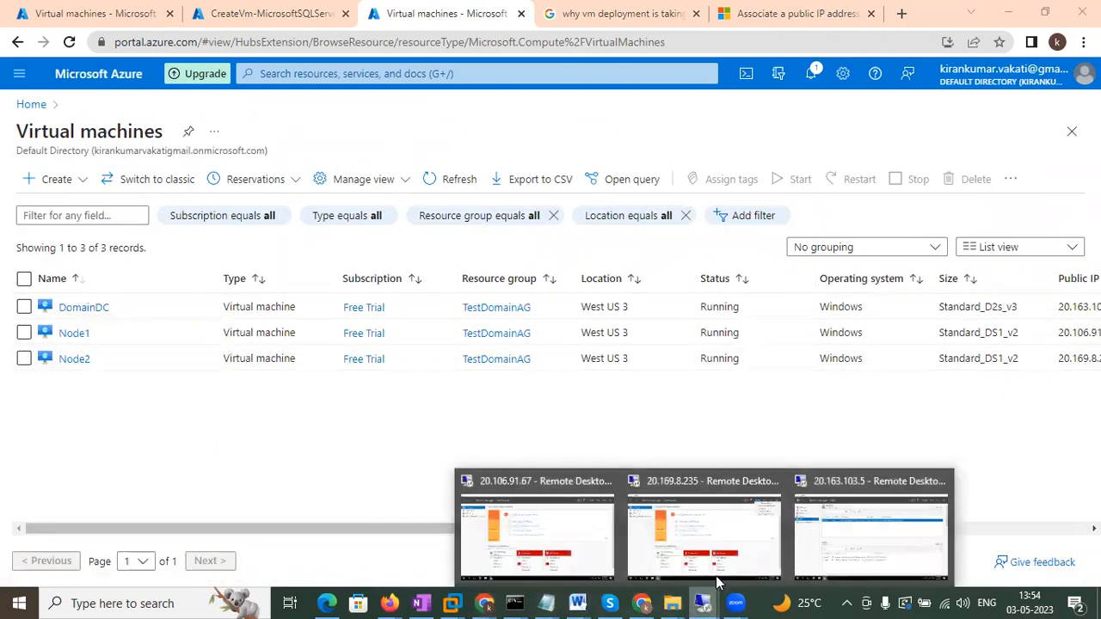
pyautogui.click(995, 461)
pyautogui.moveTo(730, 527); pyautogui.dragTo(852, 527)
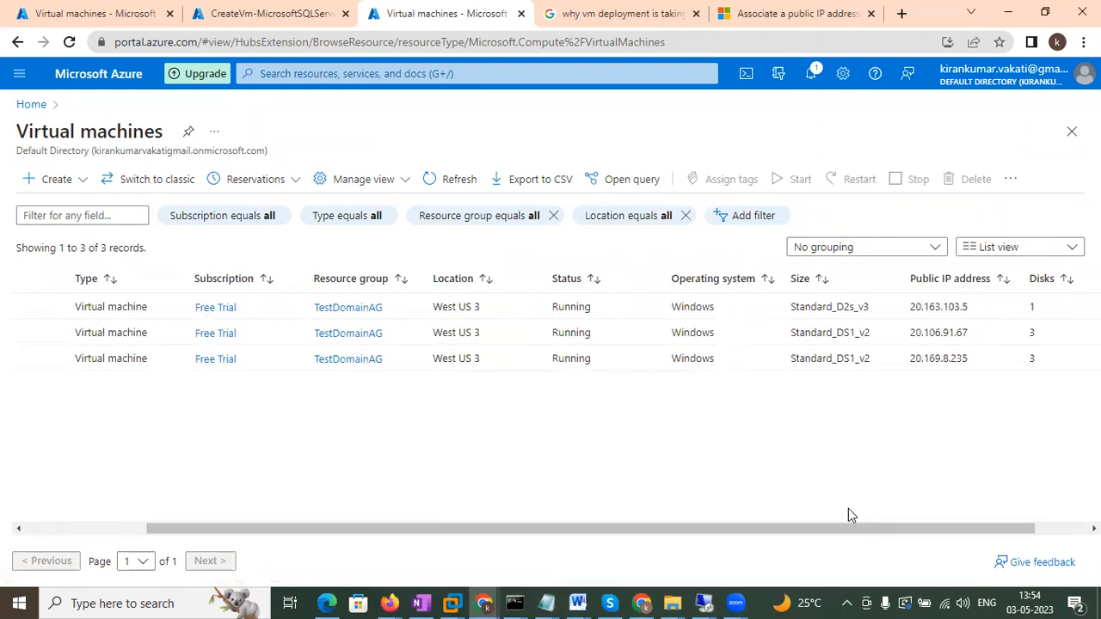
pyautogui.moveTo(714, 602)
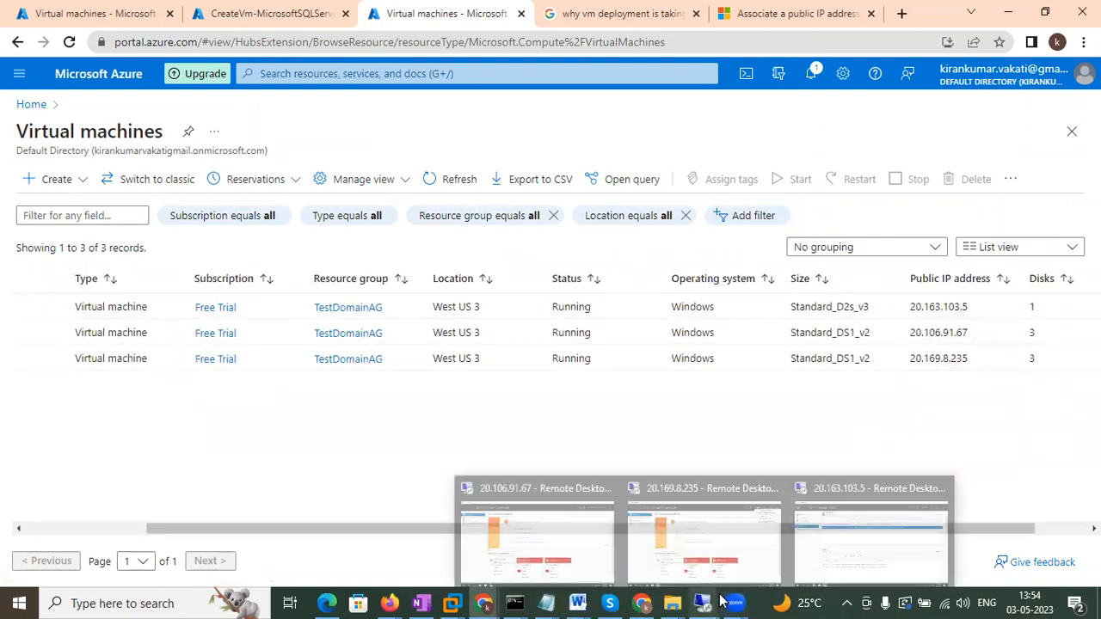
pyautogui.click(875, 533)
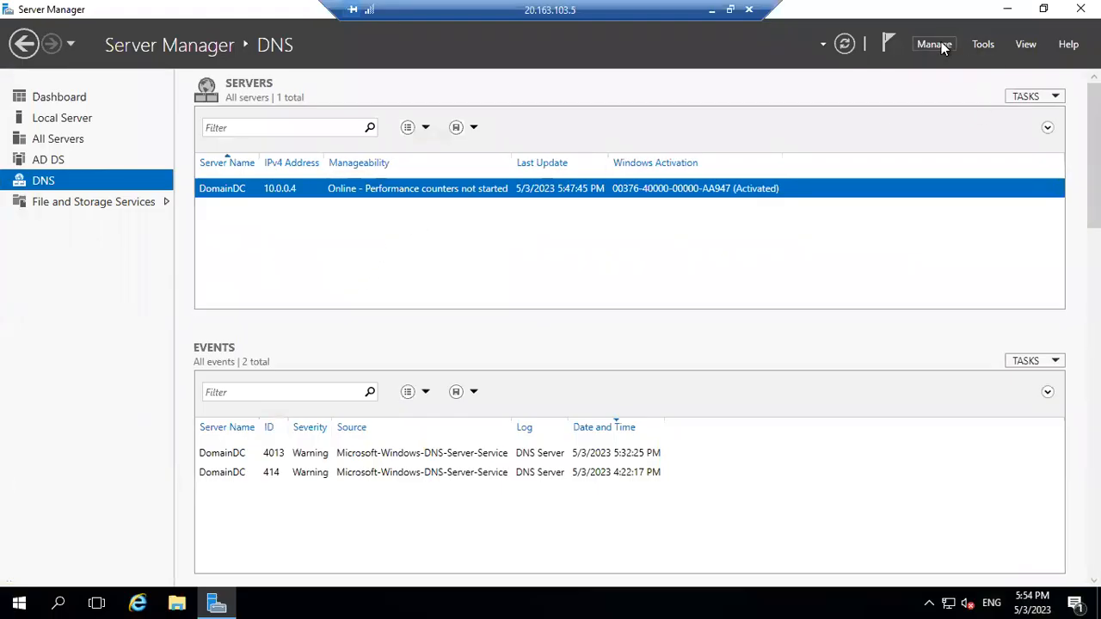
# Leave the DomainDC session and switch to the Node1 (20.106.91.67) remote session.
pyautogui.click(937, 44)
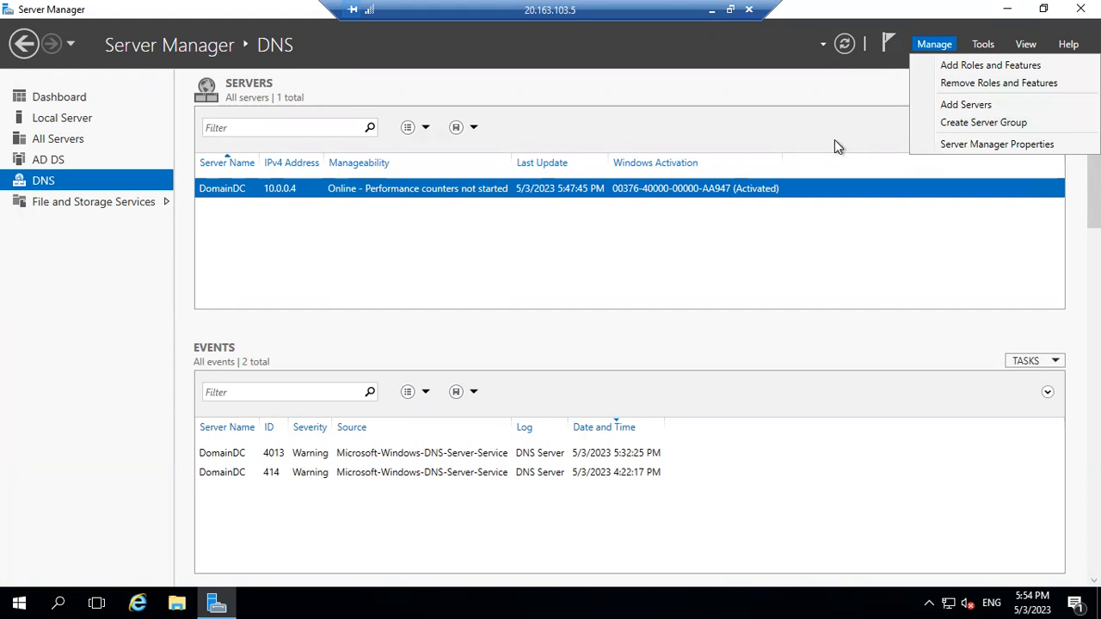
pyautogui.click(710, 9)
pyautogui.click(703, 603)
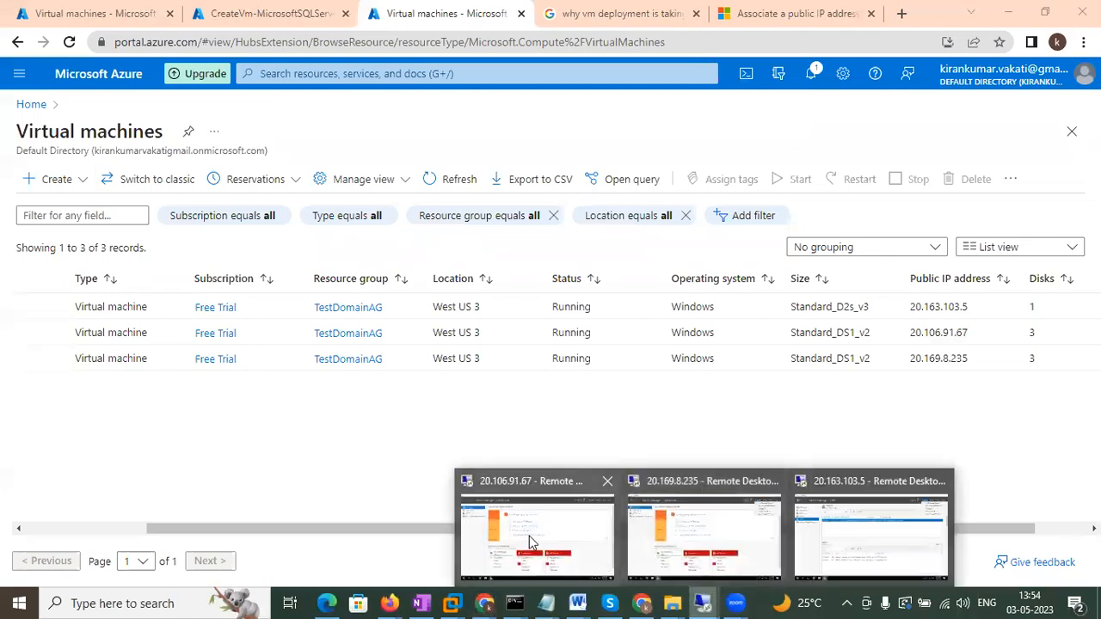
pyautogui.click(530, 539)
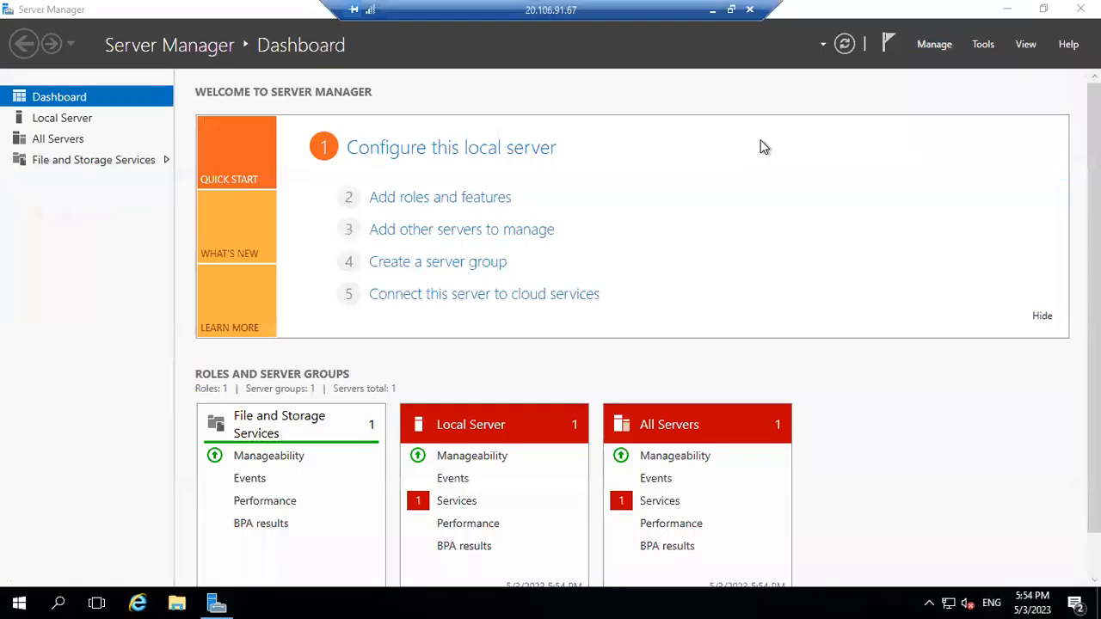
# Bring up Server Manager's Manage menu on Node1 to add roles and features.
pyautogui.click(950, 45)
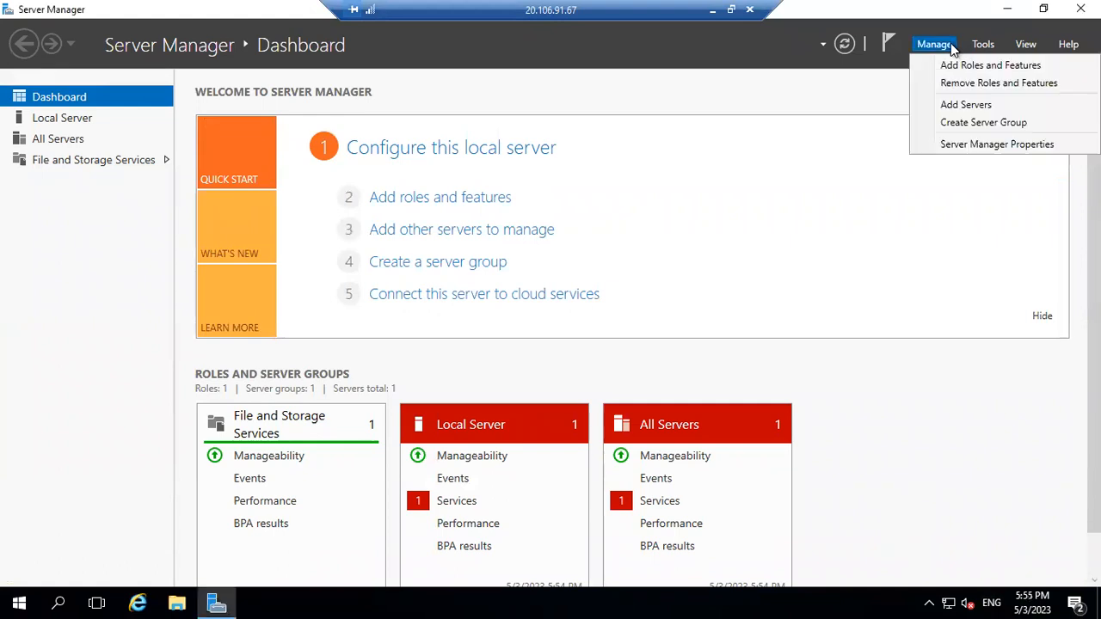
pyautogui.click(152, 512)
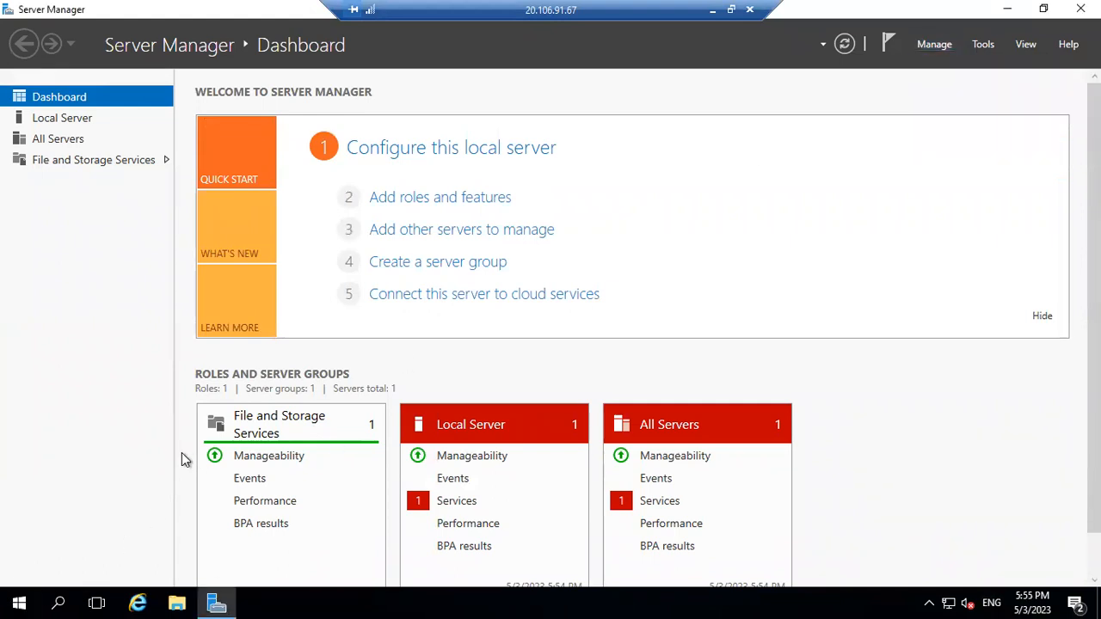
pyautogui.click(12, 599)
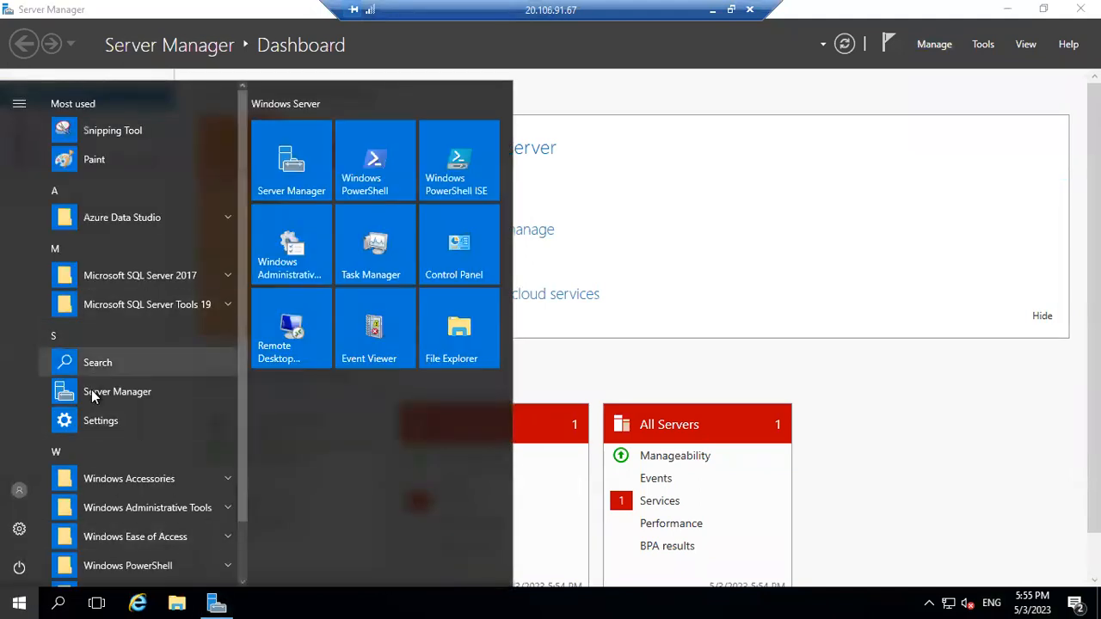
pyautogui.click(732, 258)
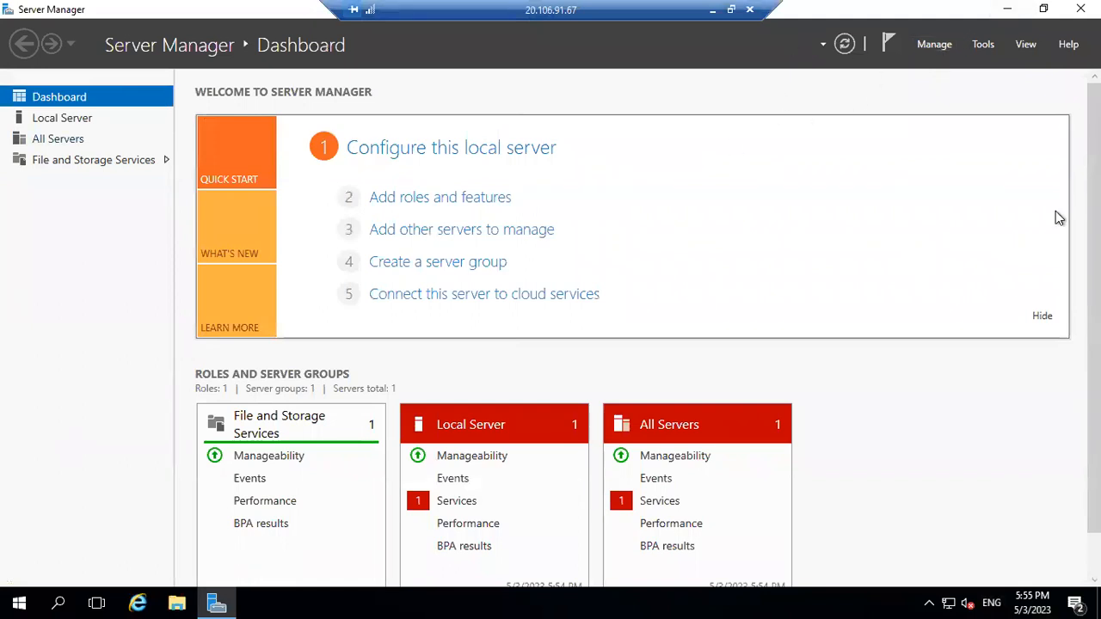
pyautogui.click(943, 47)
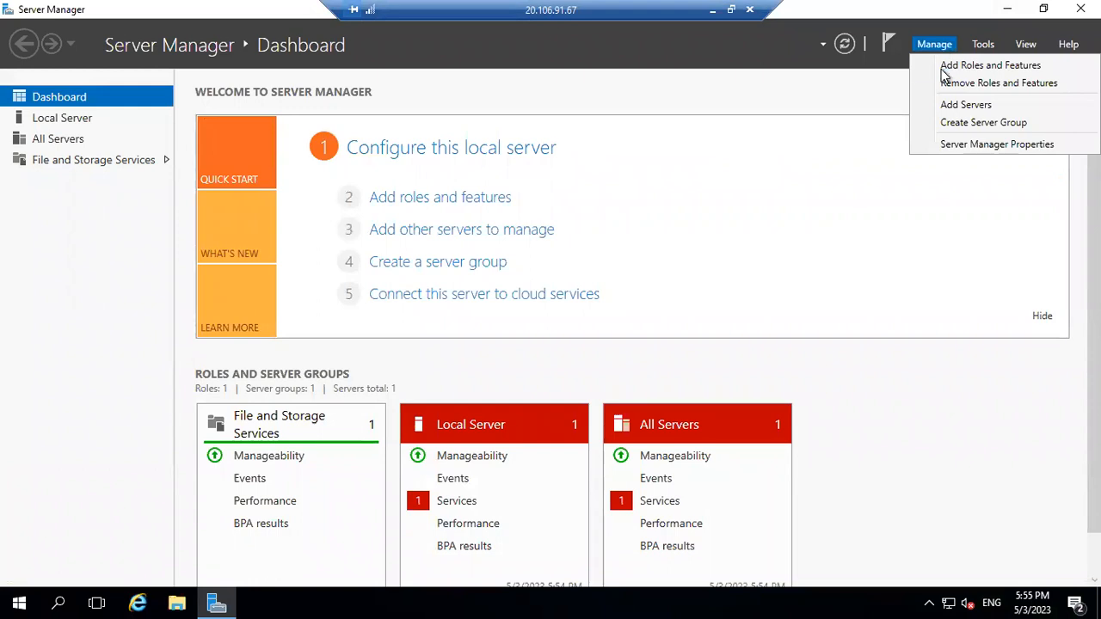
# Start Add Roles and Features on Node1 with role-based installation, reaching role selection.
pyautogui.click(945, 74)
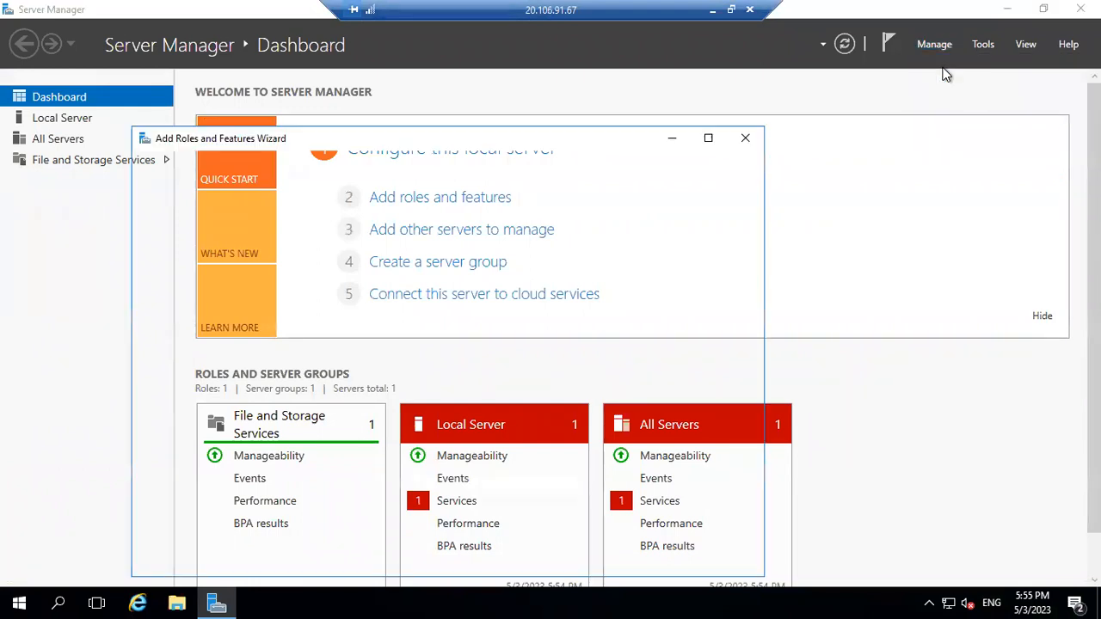
pyautogui.click(559, 560)
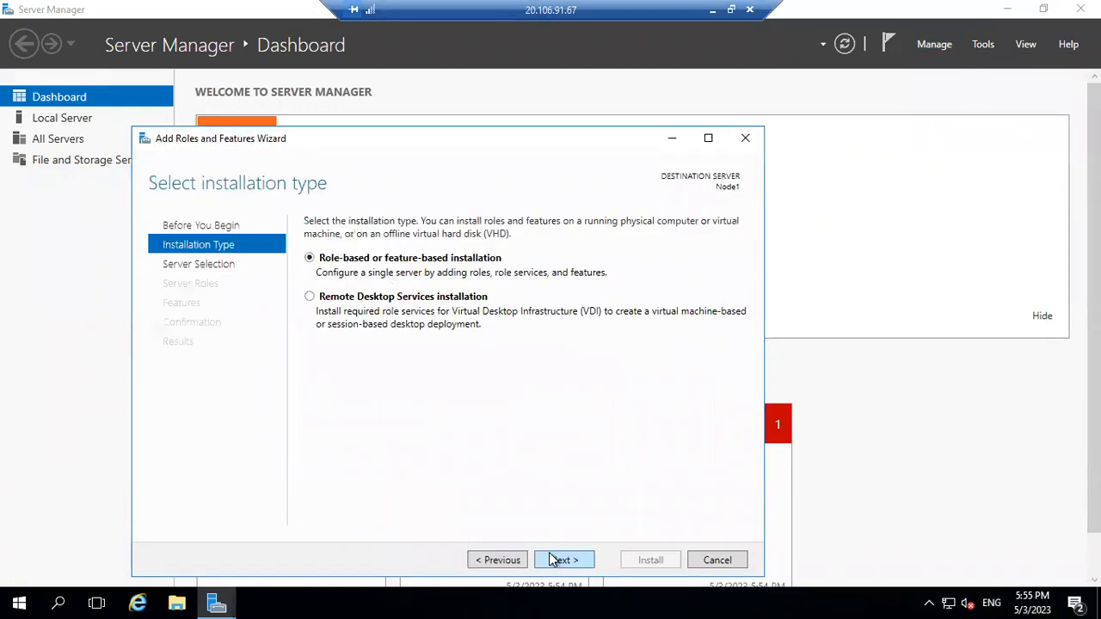
pyautogui.click(554, 561)
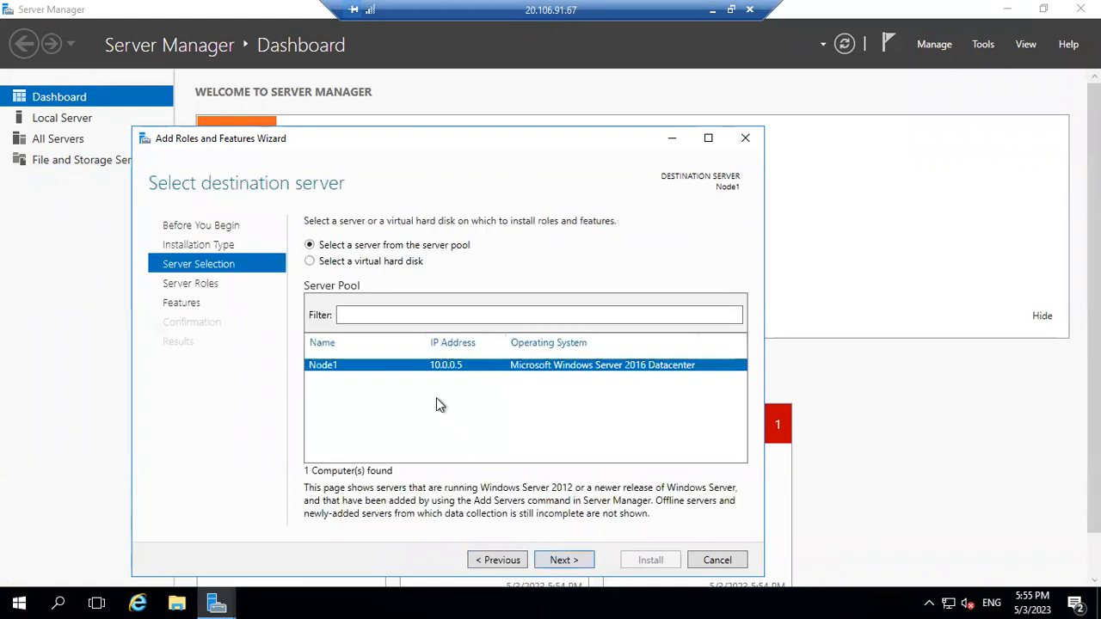
pyautogui.click(561, 561)
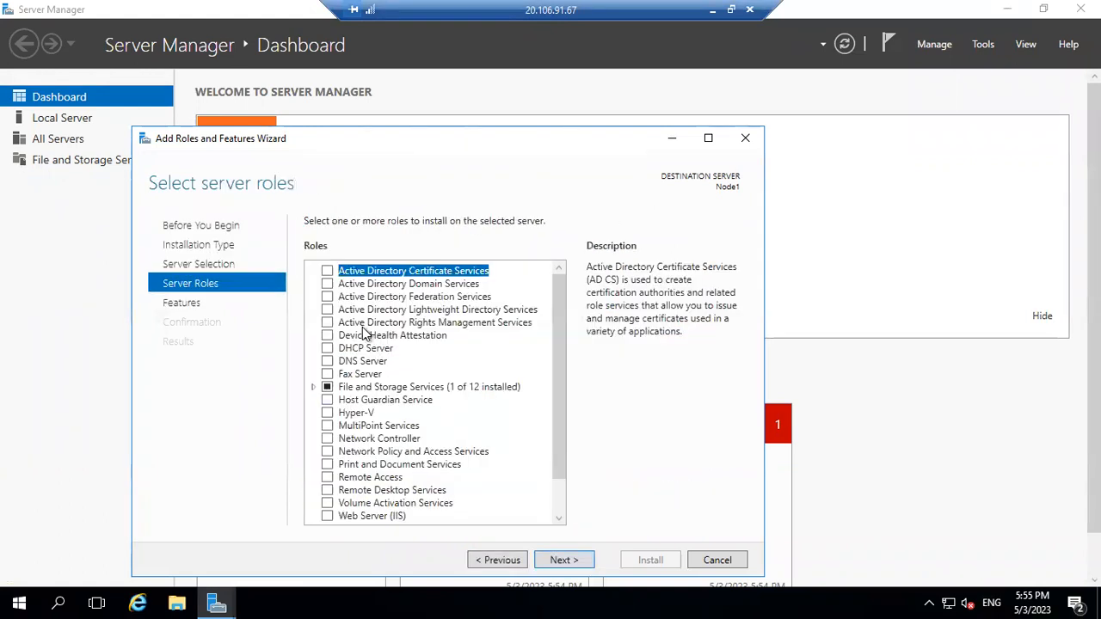
# Tick DNS Server and Active Directory Domain Services with their required features, then cancel.
pyautogui.click(327, 360)
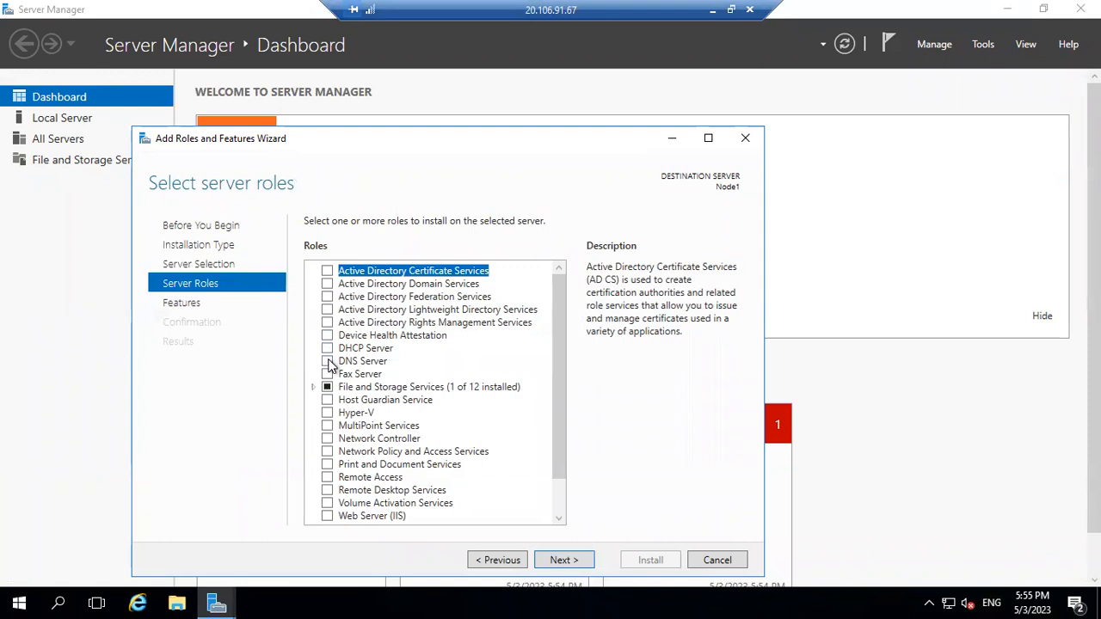
pyautogui.click(481, 488)
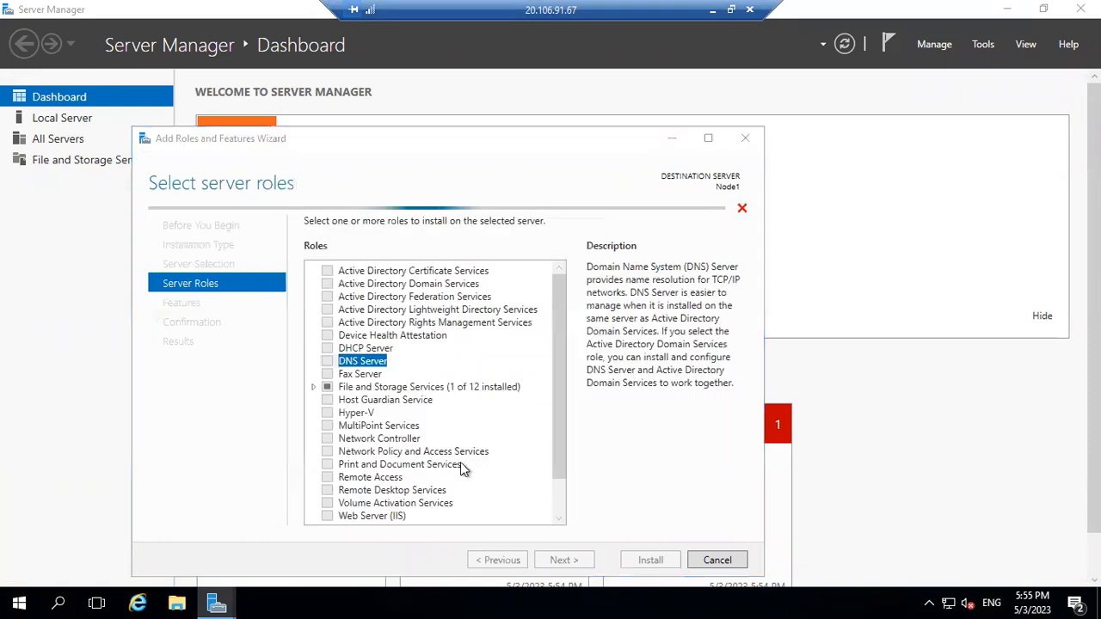
pyautogui.click(555, 481)
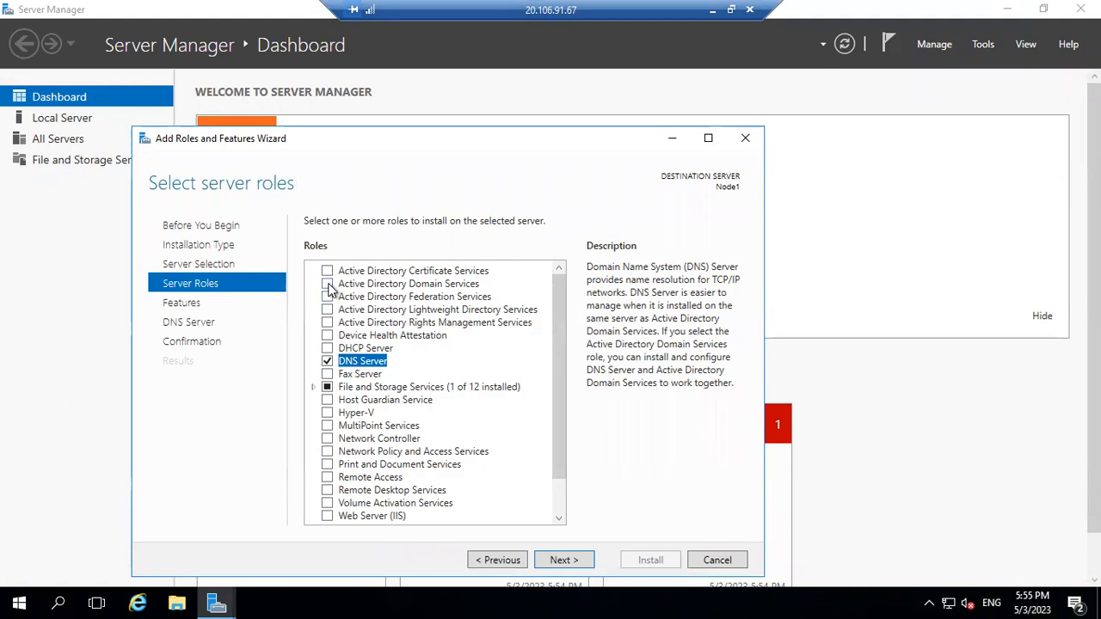
pyautogui.click(327, 284)
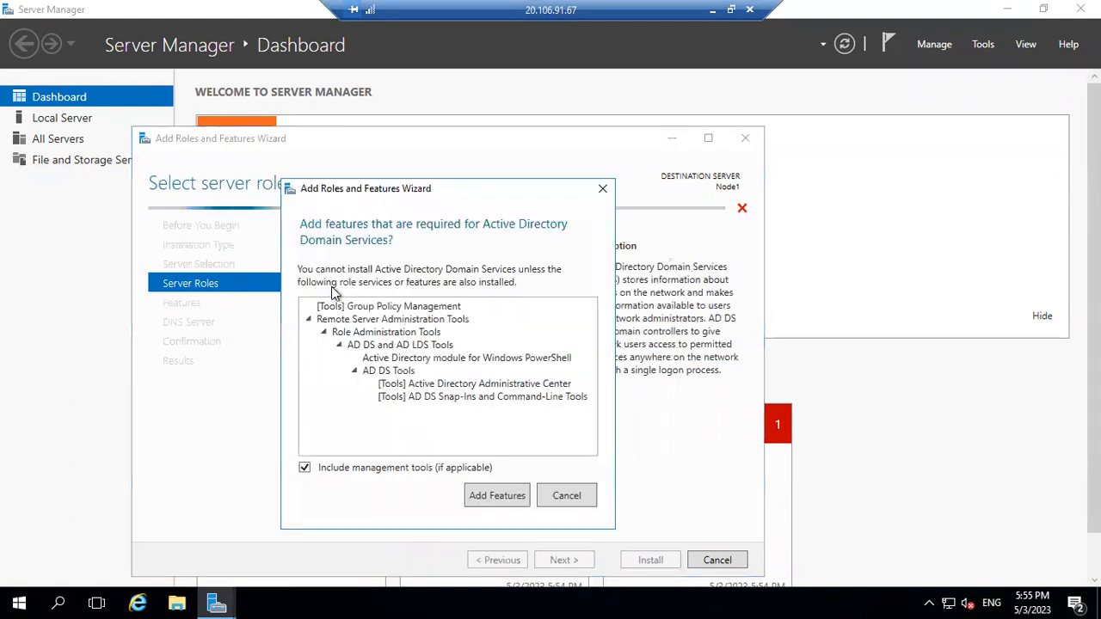
pyautogui.click(481, 499)
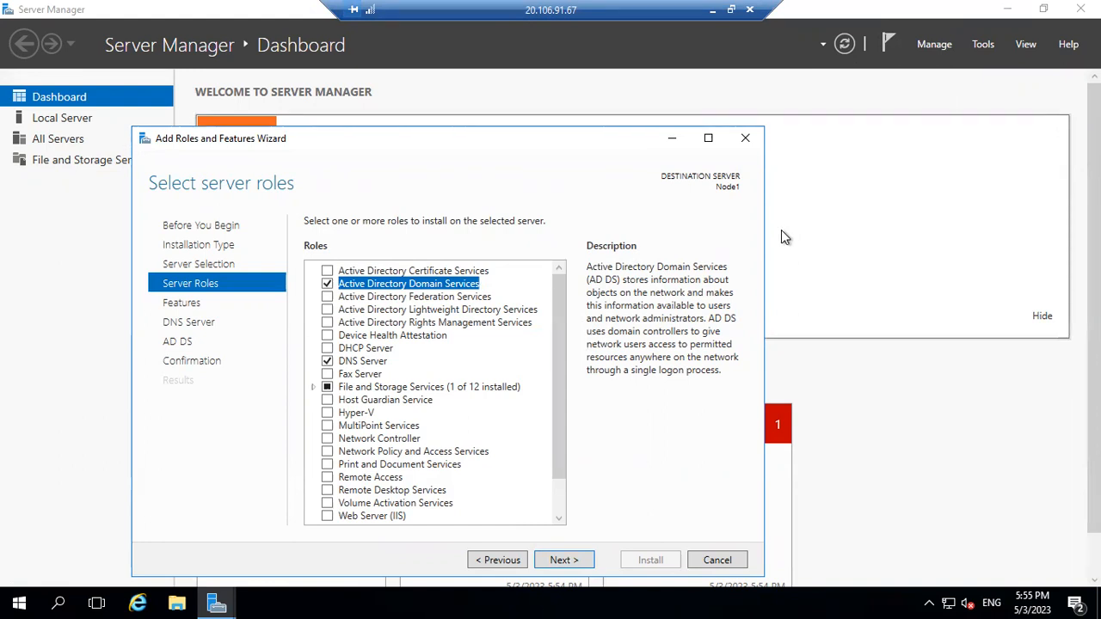
pyautogui.click(716, 560)
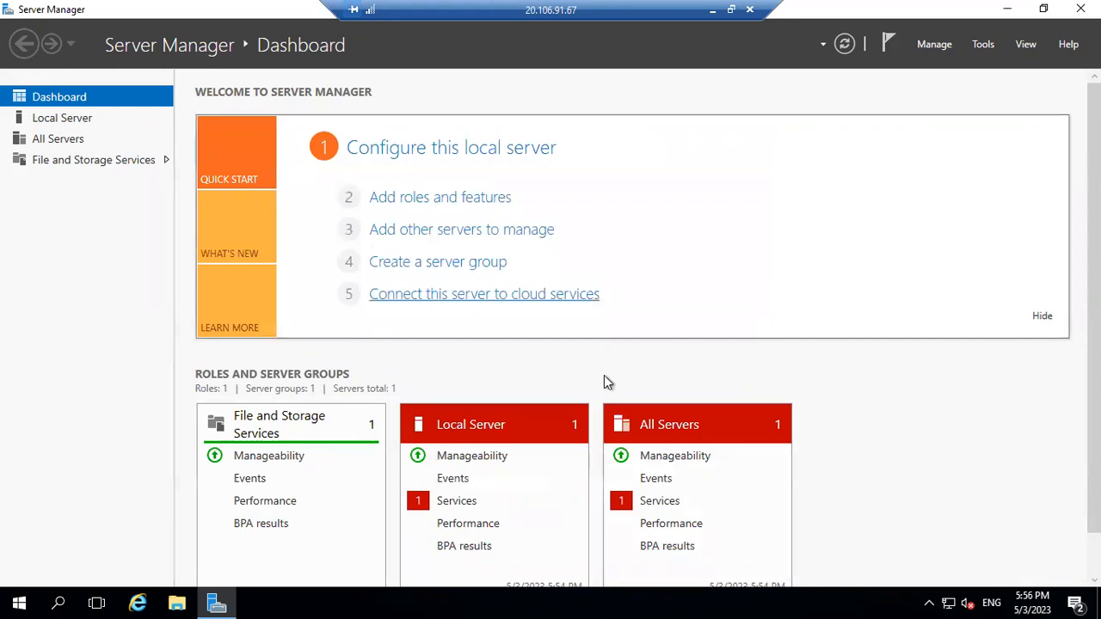
# Switch from Node1 to the DomainDC (20.163.103.5) session, leaving its Manage menu unused.
pyautogui.click(710, 14)
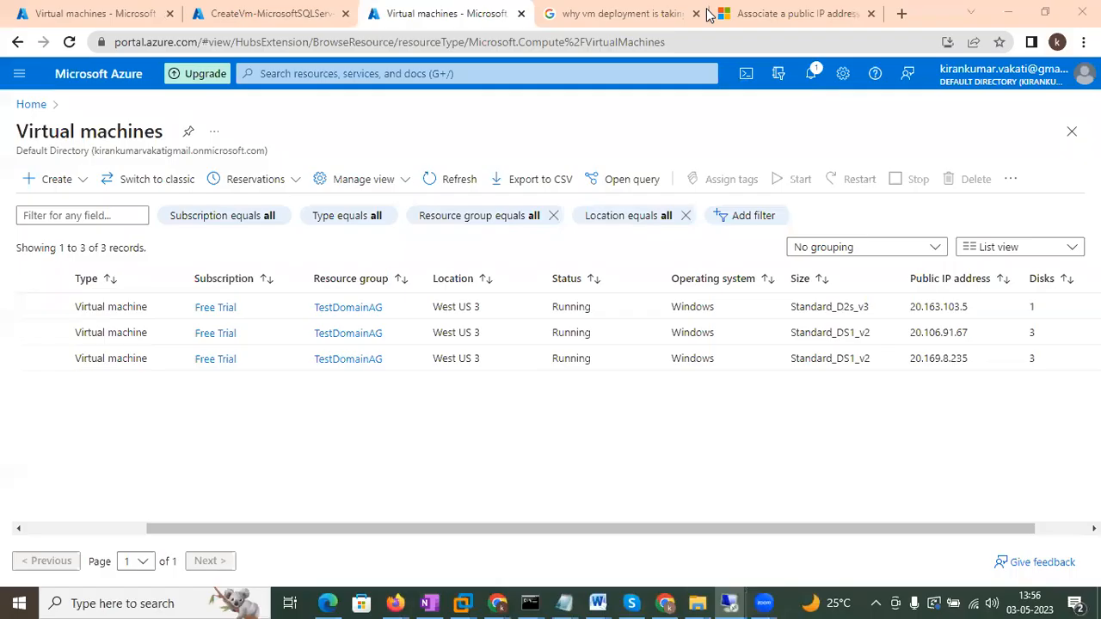
pyautogui.moveTo(703, 603)
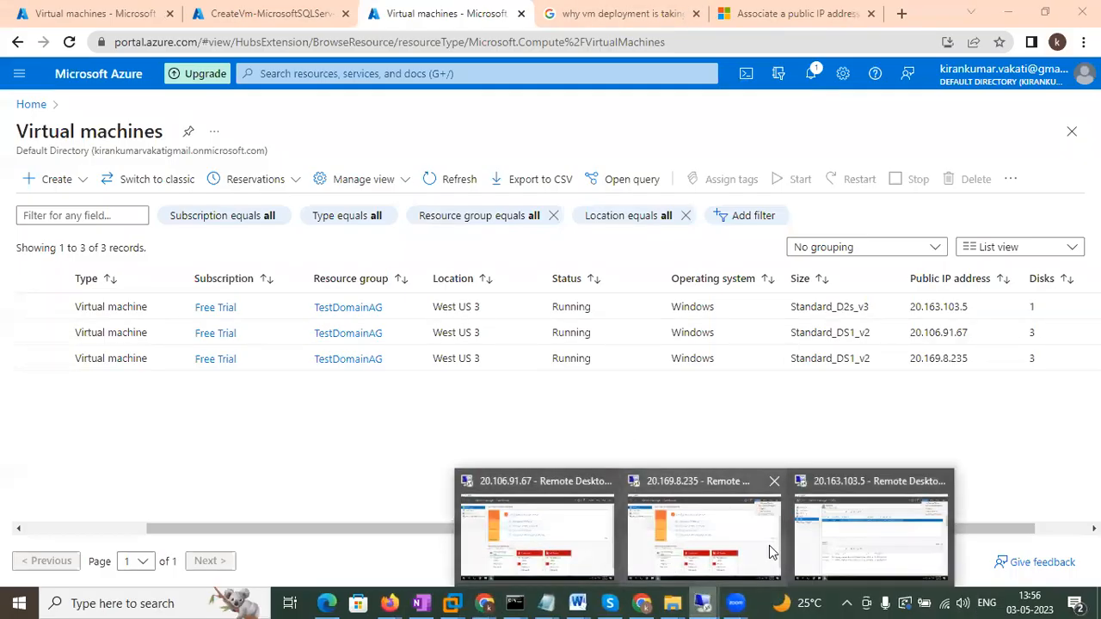
pyautogui.click(834, 556)
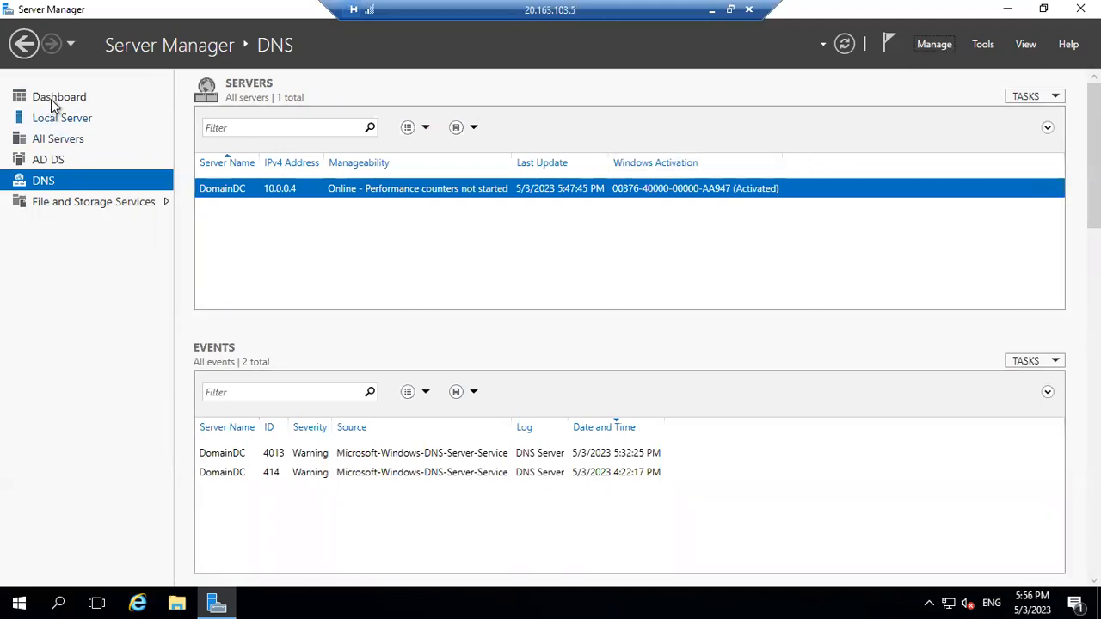
pyautogui.click(934, 44)
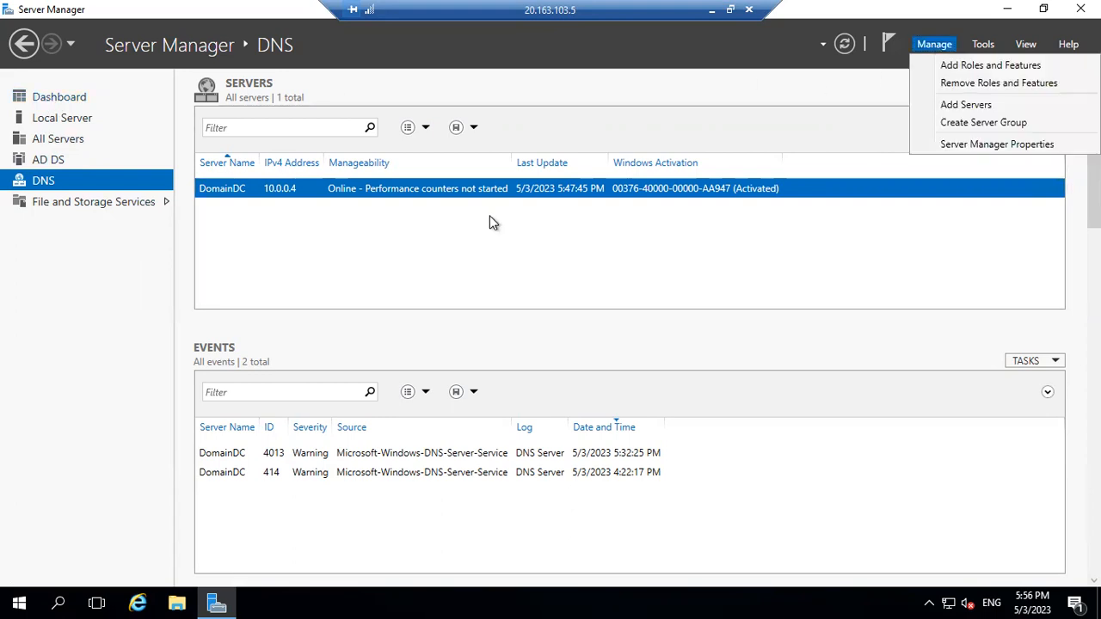
pyautogui.click(39, 183)
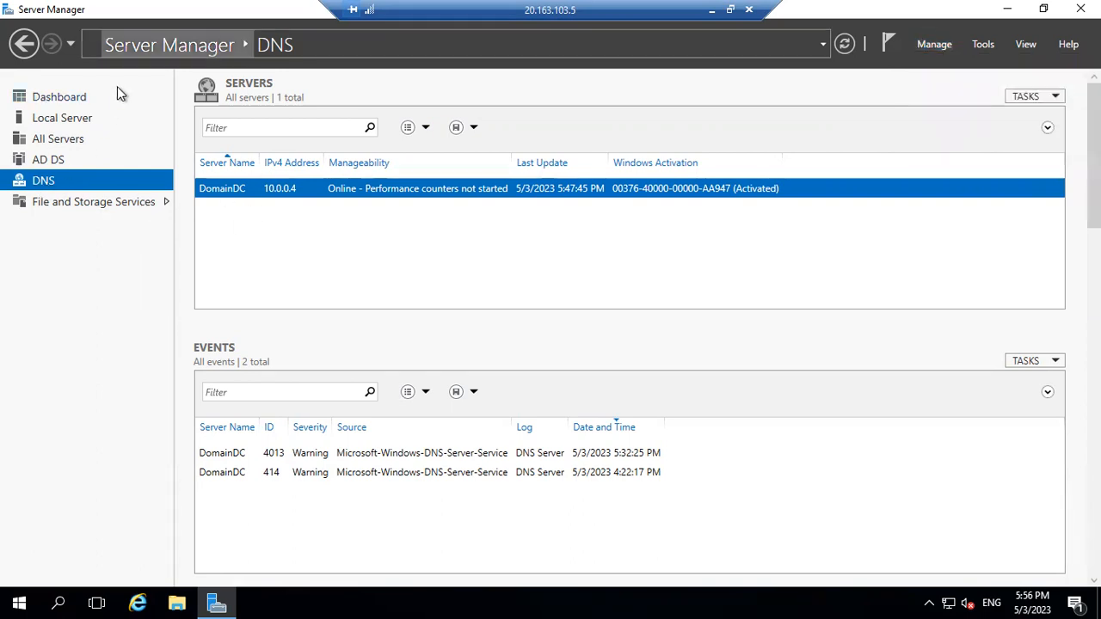
# Open DNS Manager for DomainDC and inspect the domain.com forward lookup zone records.
pyautogui.rightClick(230, 190)
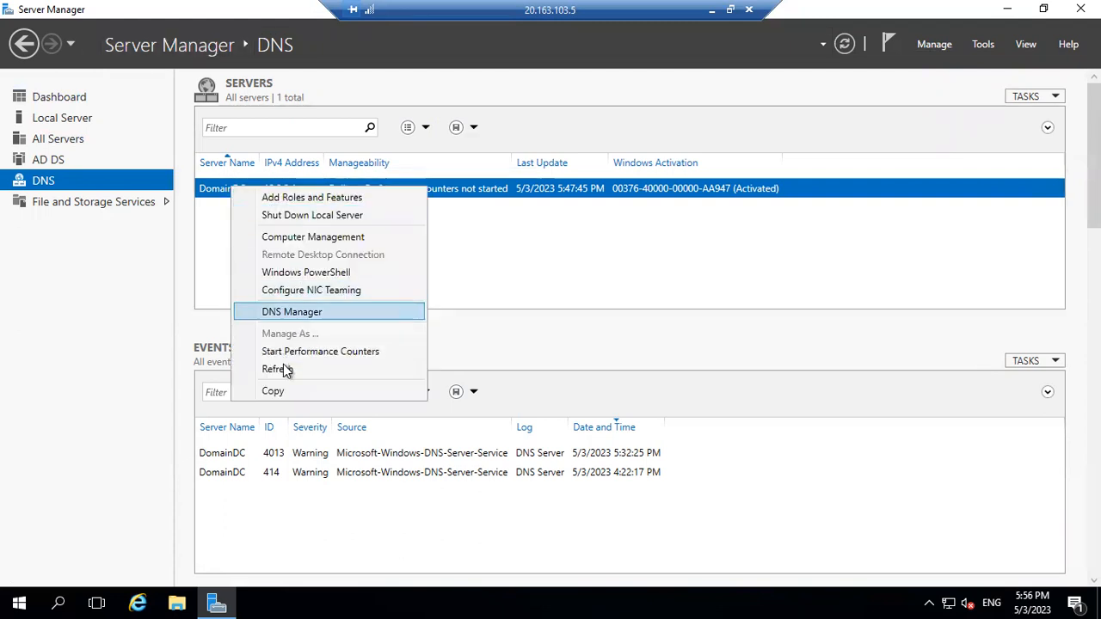
pyautogui.click(296, 314)
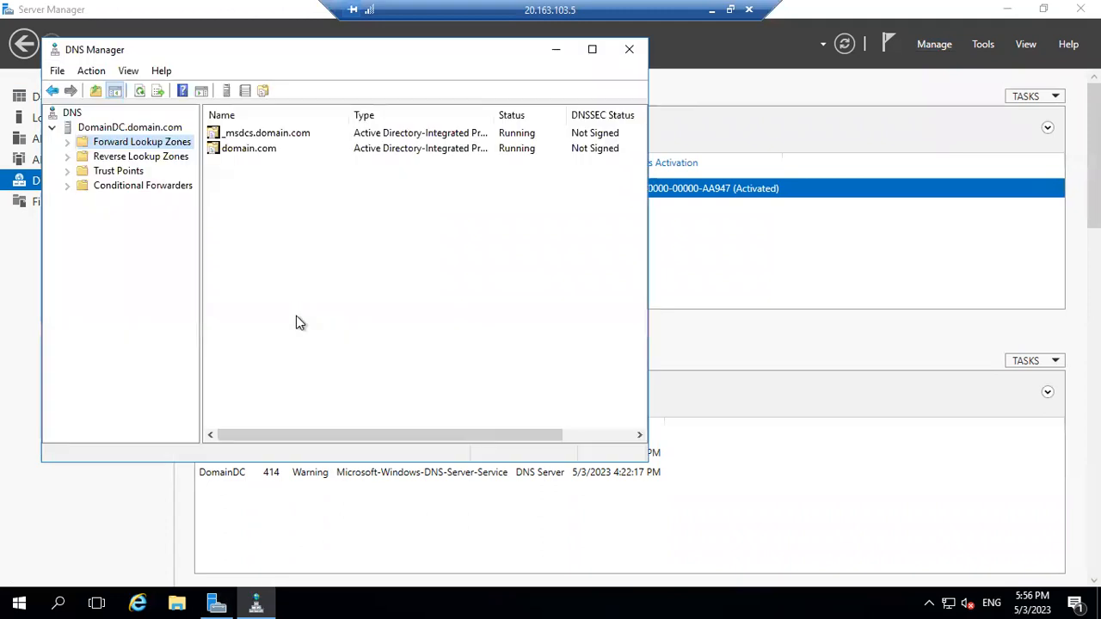
pyautogui.click(69, 143)
pyautogui.click(135, 175)
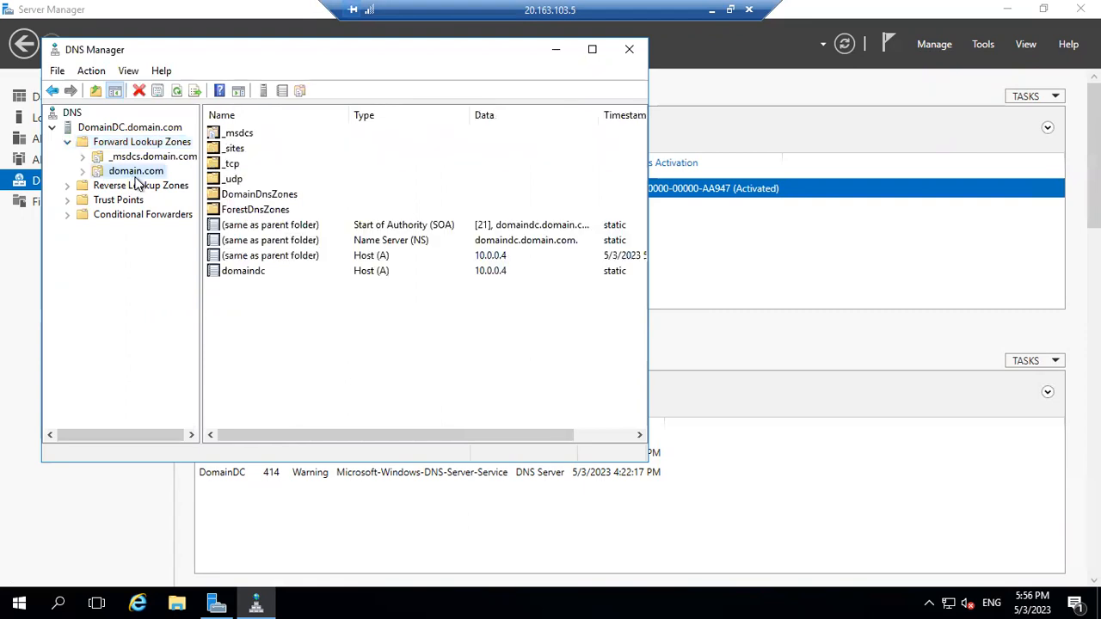
pyautogui.click(296, 299)
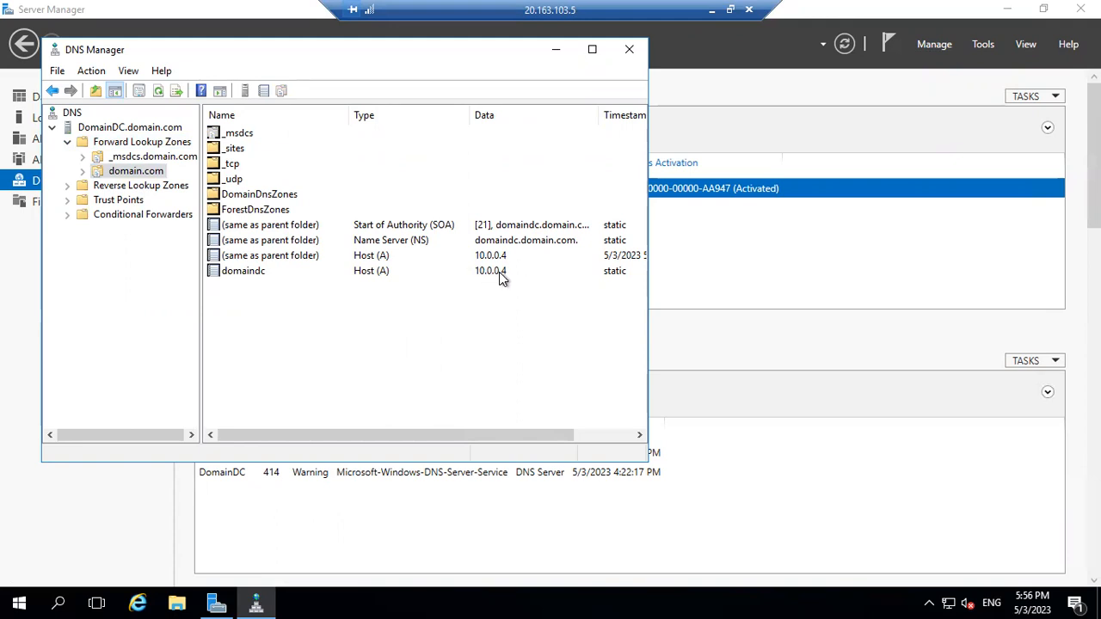
pyautogui.click(716, 247)
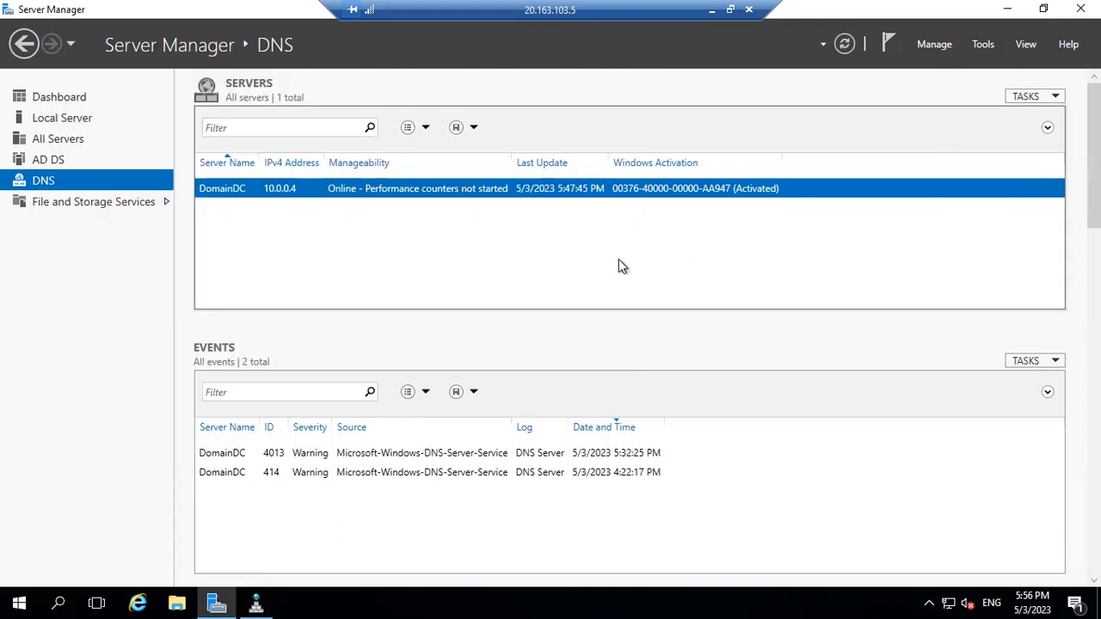
# Open Active Directory Users and Computers and find domain.com's Computers container empty.
pyautogui.click(978, 45)
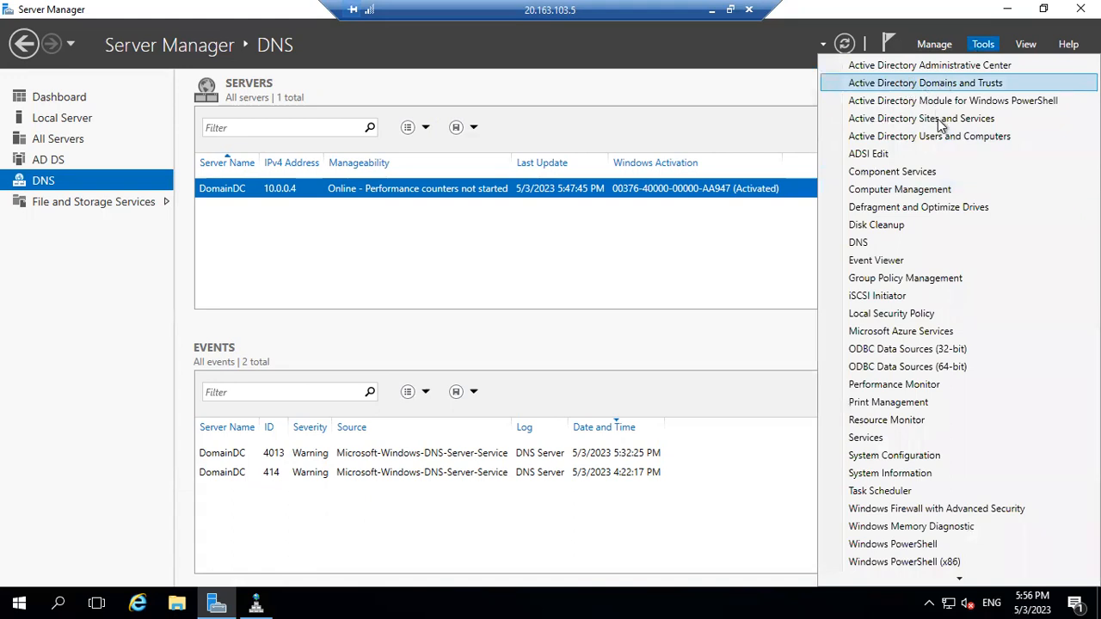
pyautogui.click(926, 136)
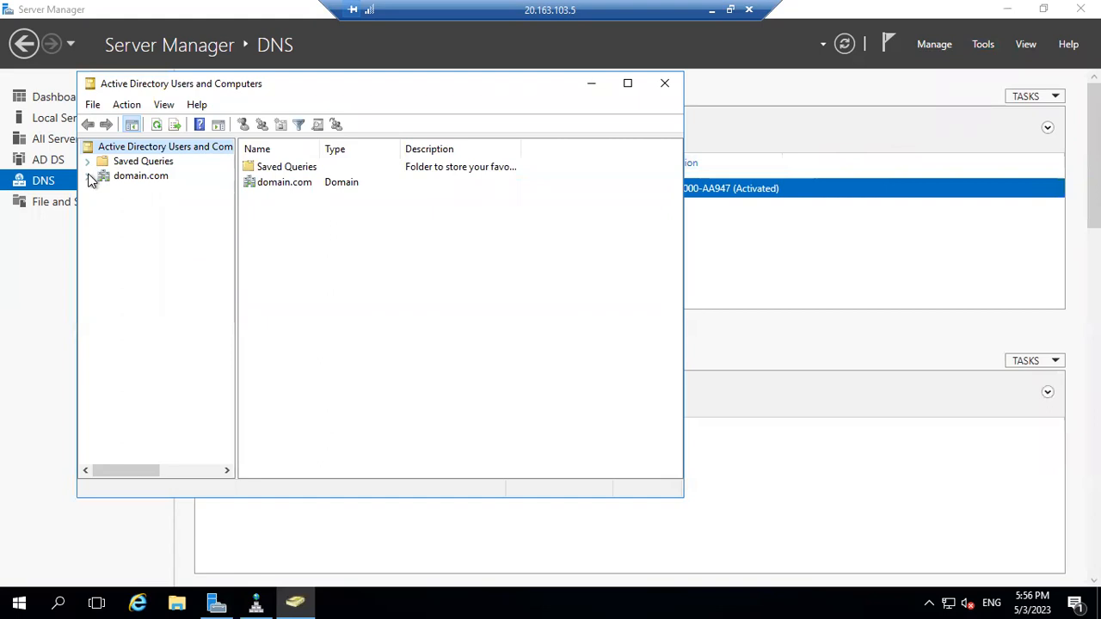
pyautogui.click(88, 176)
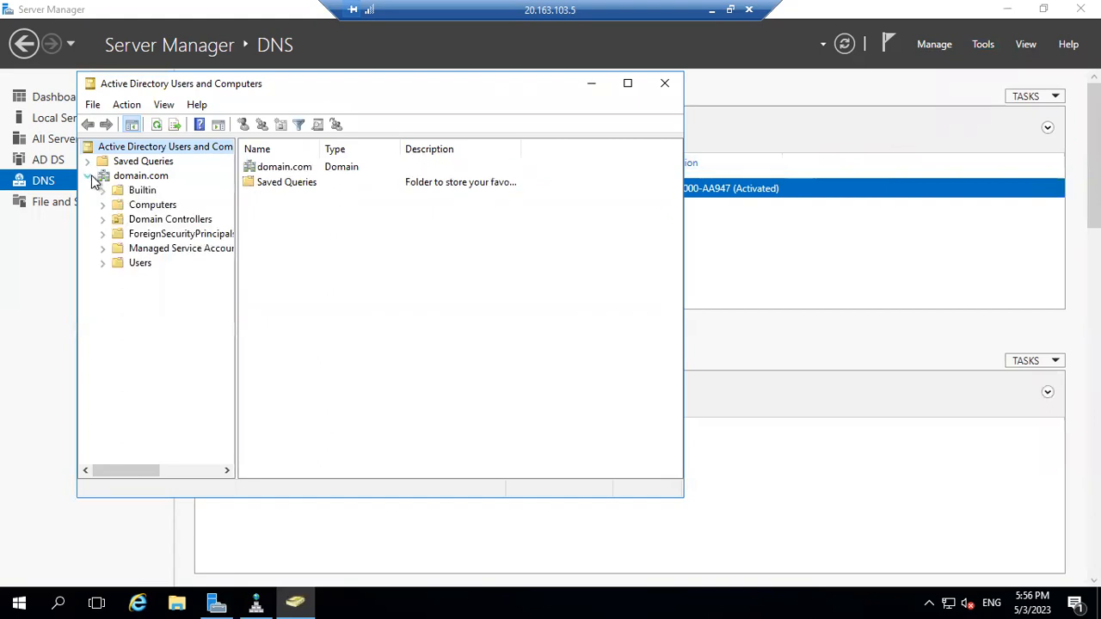
pyautogui.click(141, 212)
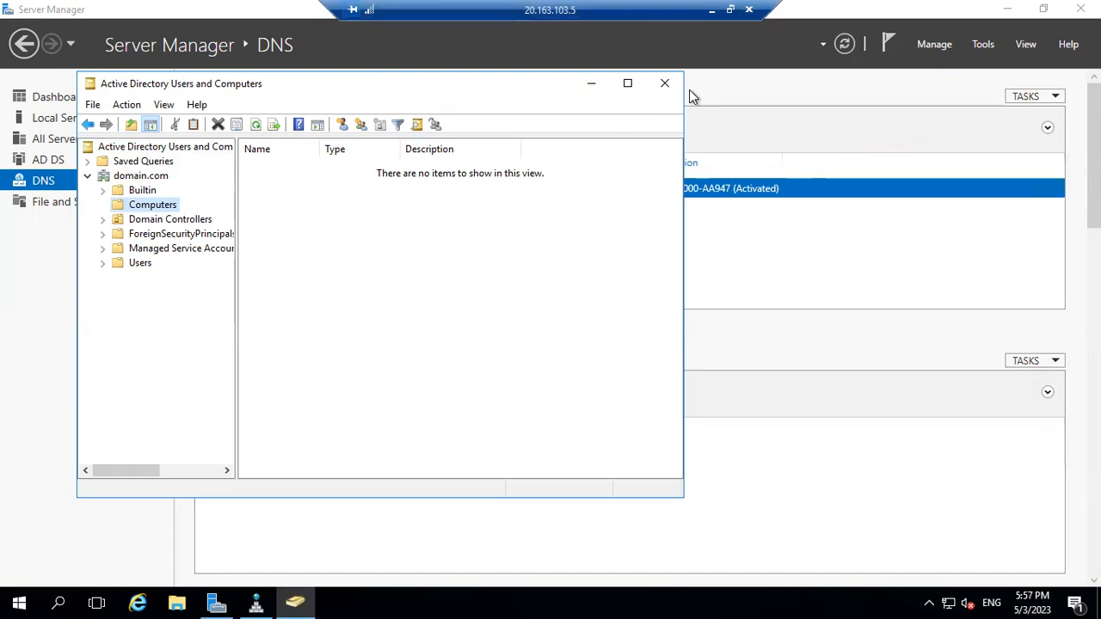
pyautogui.click(712, 10)
# Check the Node1 (20.106.91.67) and Node2 (20.169.8.235) sessions, then bring up the Word notes.
pyautogui.moveTo(585, 605)
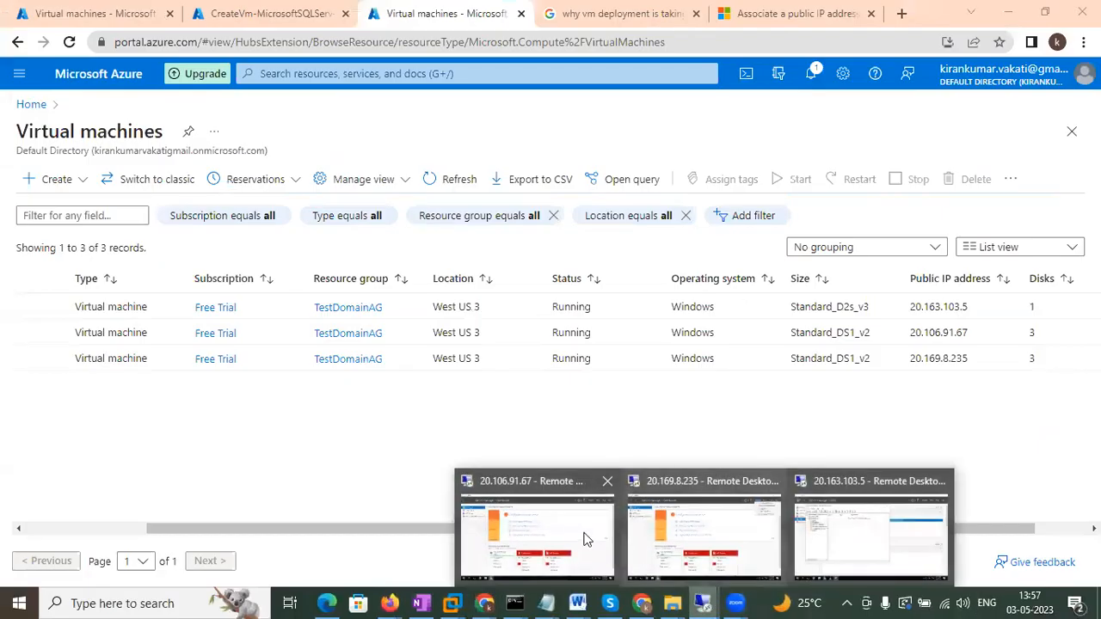
pyautogui.click(567, 540)
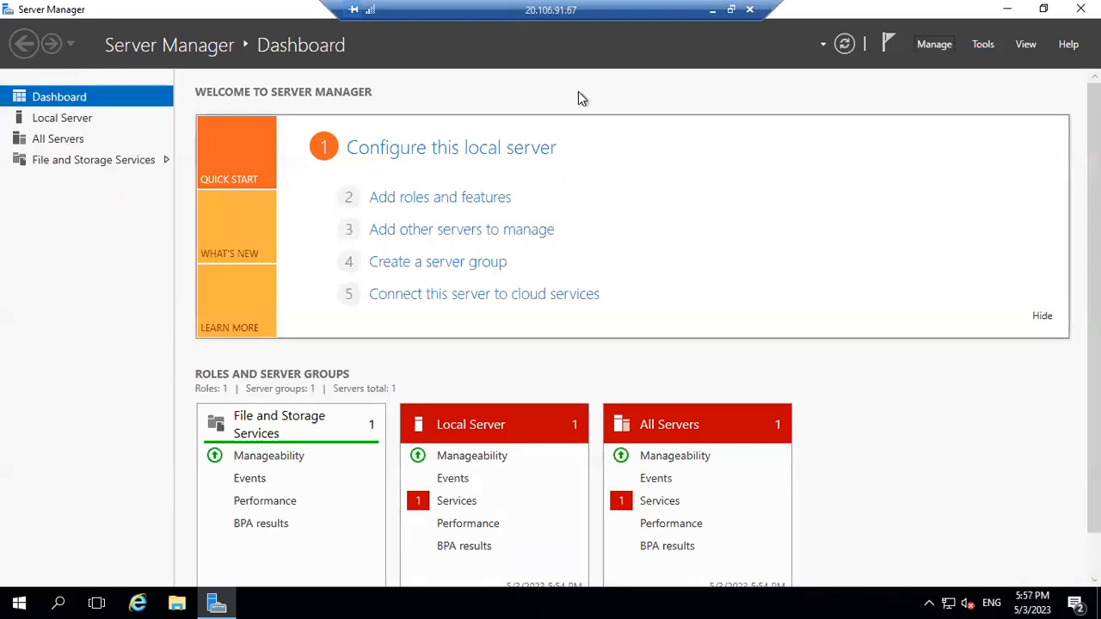
pyautogui.click(712, 12)
pyautogui.moveTo(704, 605)
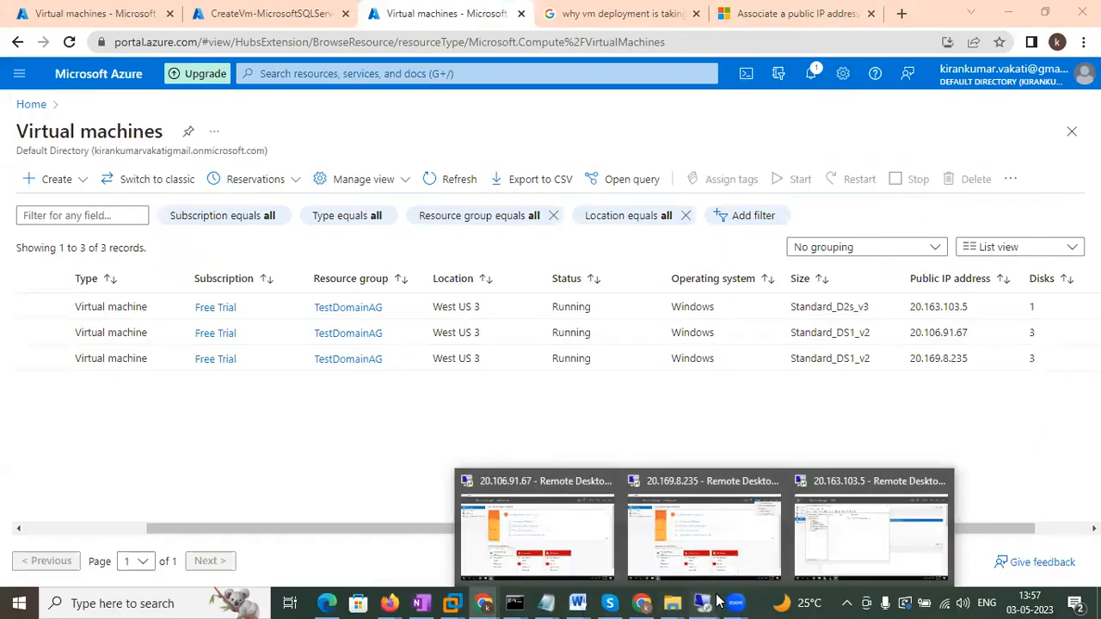
pyautogui.click(712, 566)
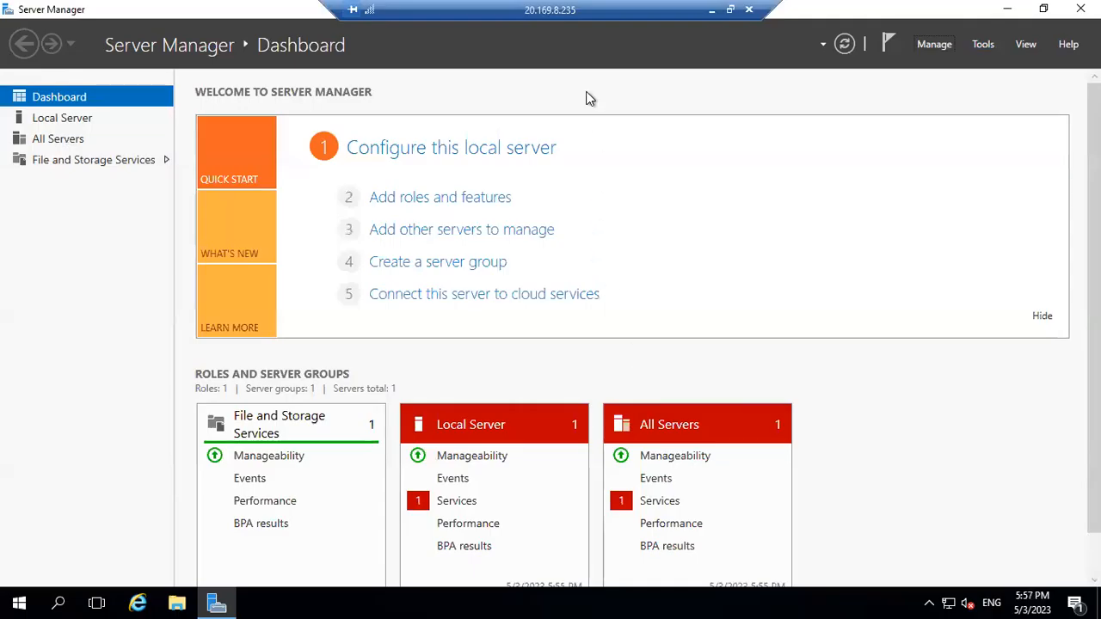
pyautogui.click(712, 10)
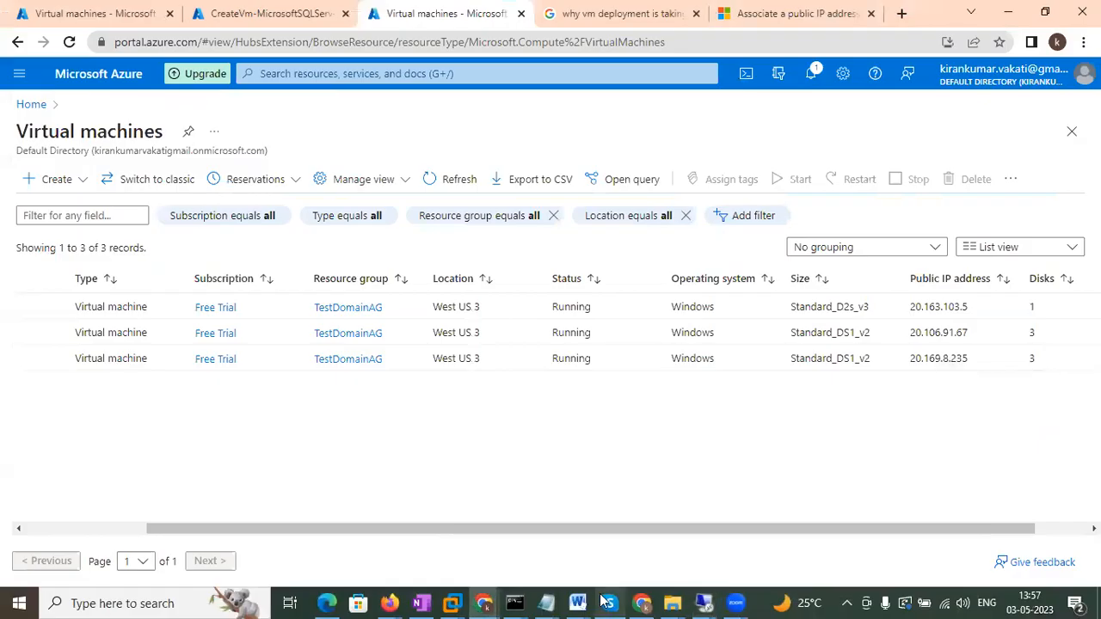
pyautogui.moveTo(577, 603)
pyautogui.click(1023, 541)
# Highlight the Node1 and Node2 IP lines and the login name in Document2, then minimise Word.
pyautogui.click(277, 308)
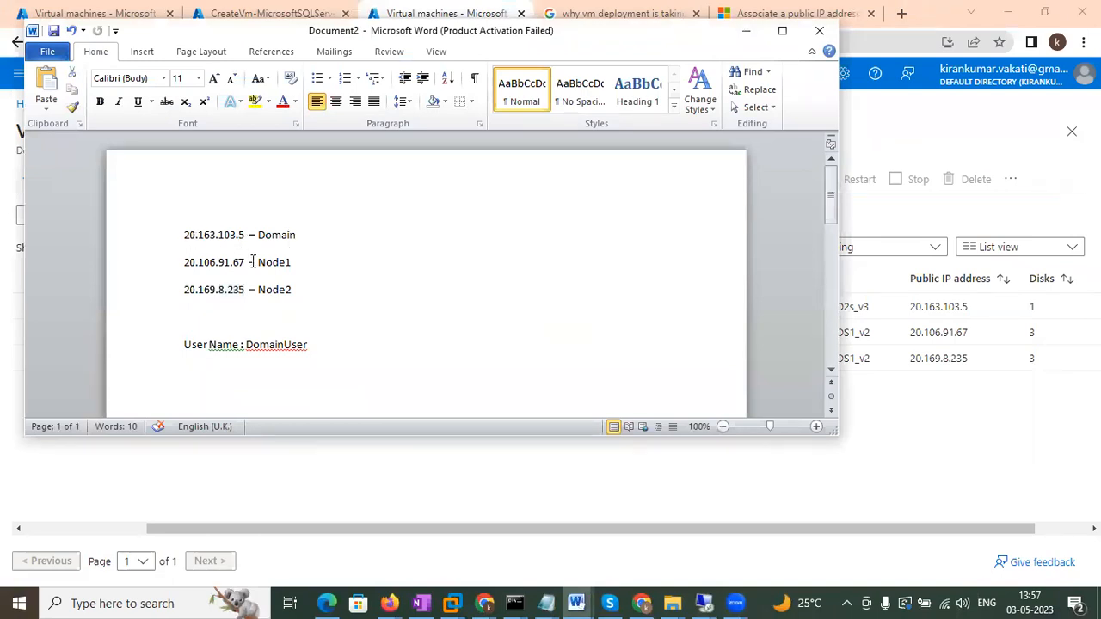
pyautogui.moveTo(182, 267); pyautogui.dragTo(302, 277)
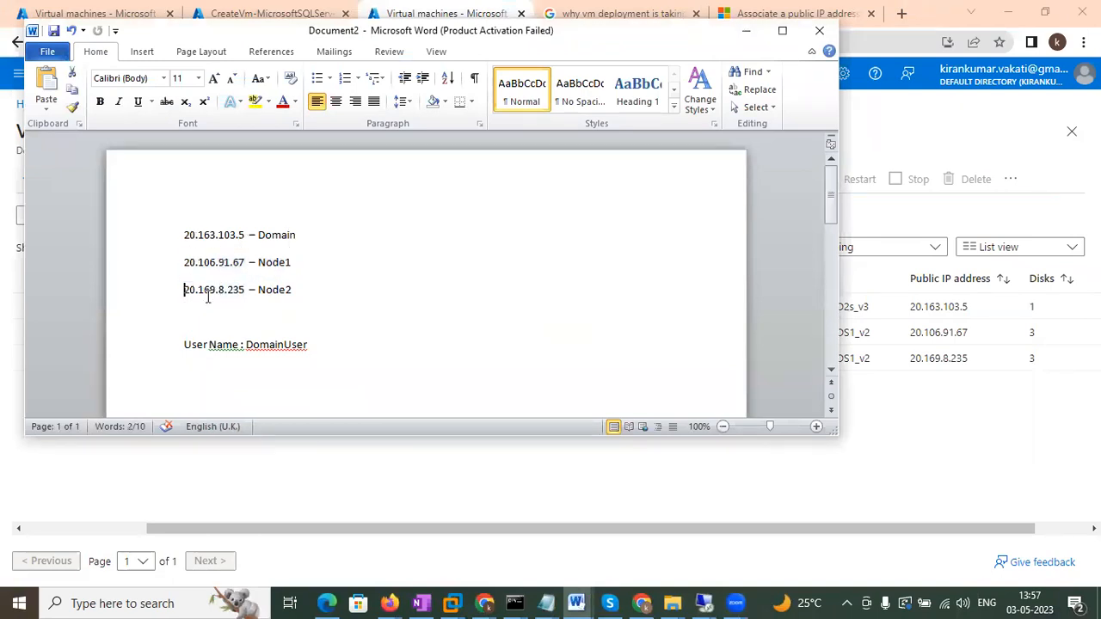
pyautogui.moveTo(184, 292); pyautogui.dragTo(350, 301)
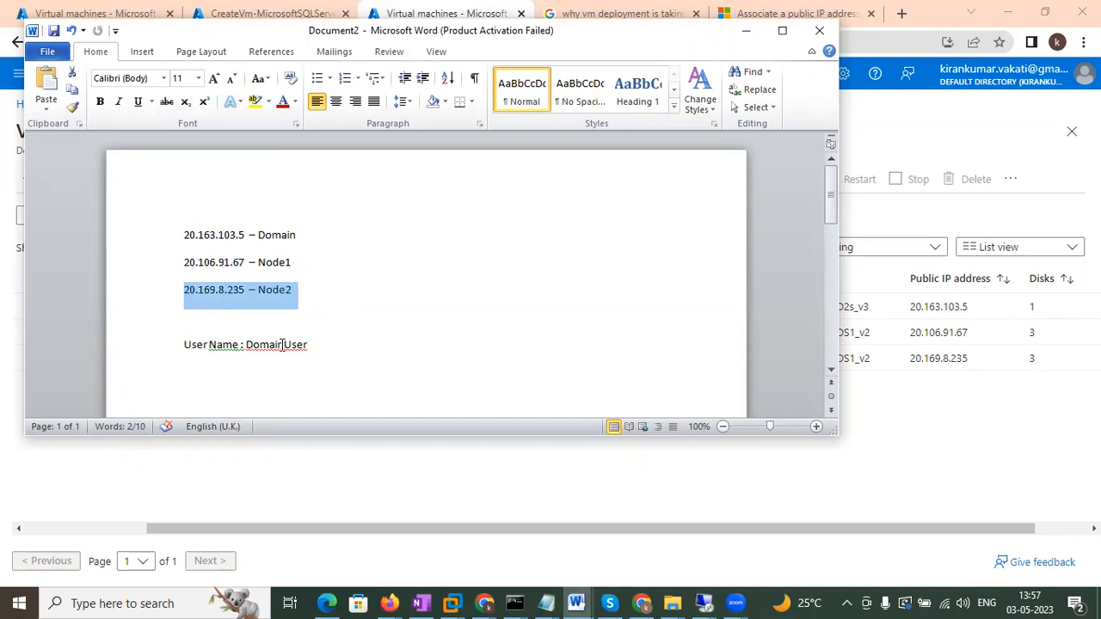
pyautogui.doubleClick(280, 347)
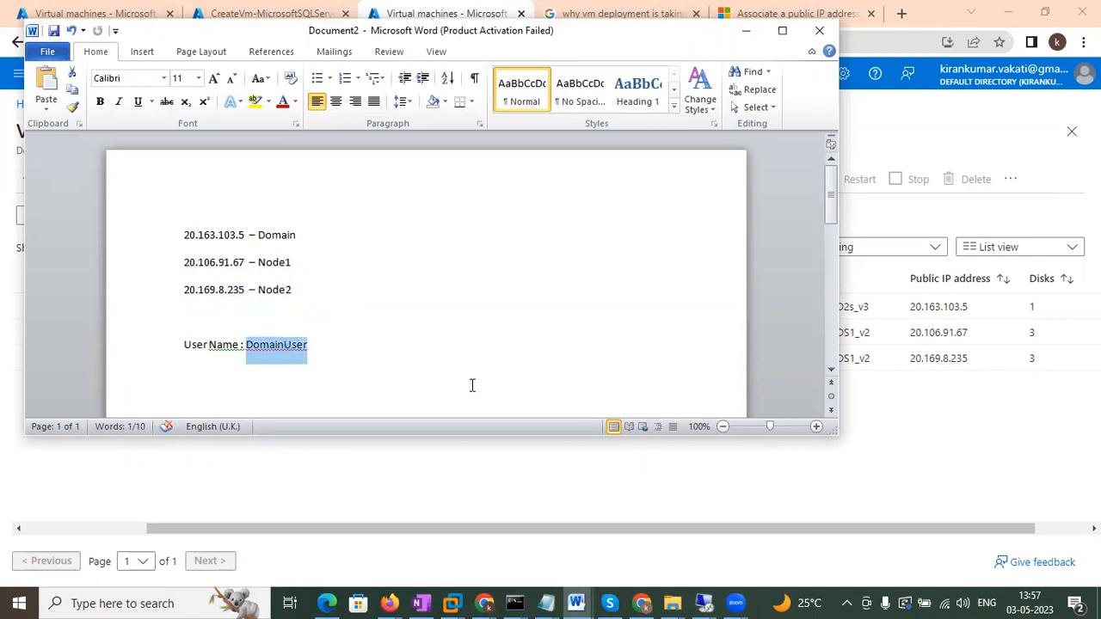
pyautogui.click(742, 29)
pyautogui.click(703, 603)
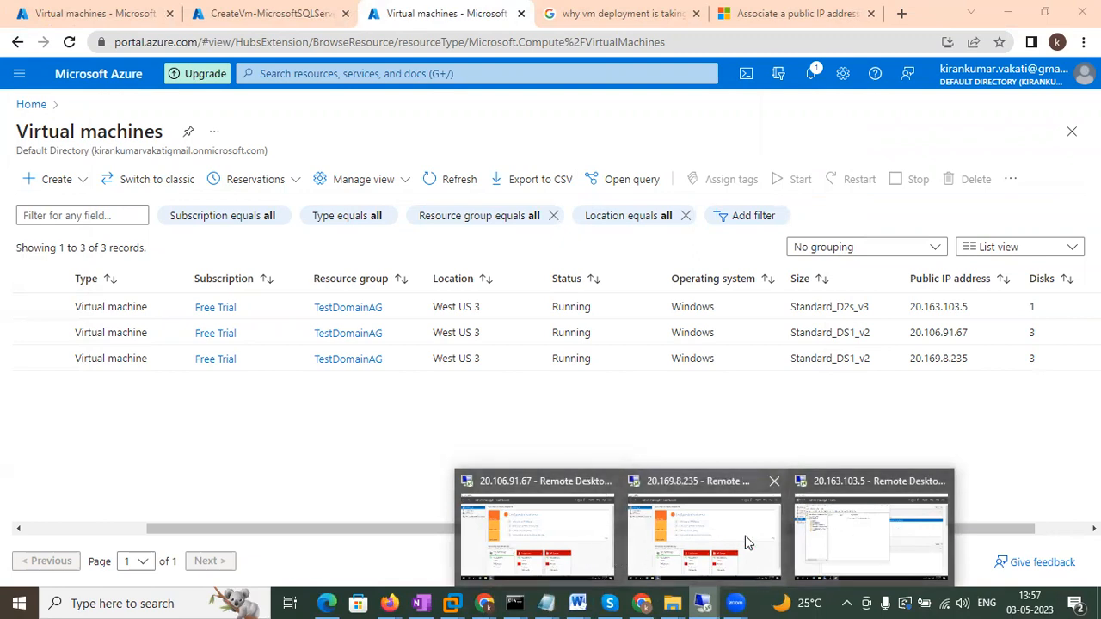
# Open Command Prompt in the Node1 remote session.
pyautogui.click(579, 522)
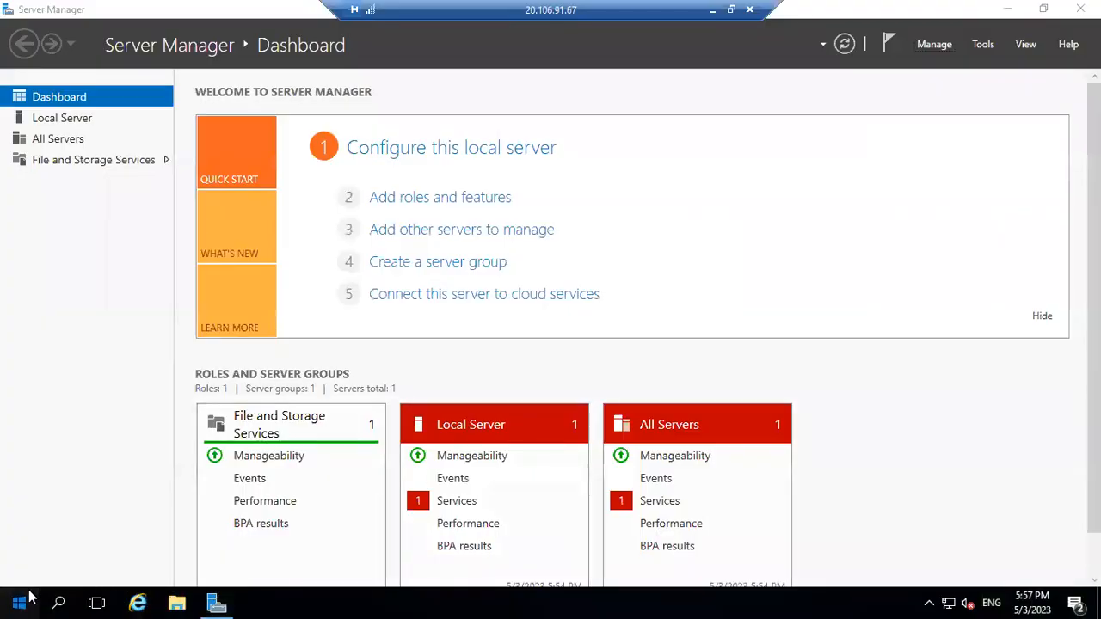
pyautogui.click(19, 602)
pyautogui.click(29, 595)
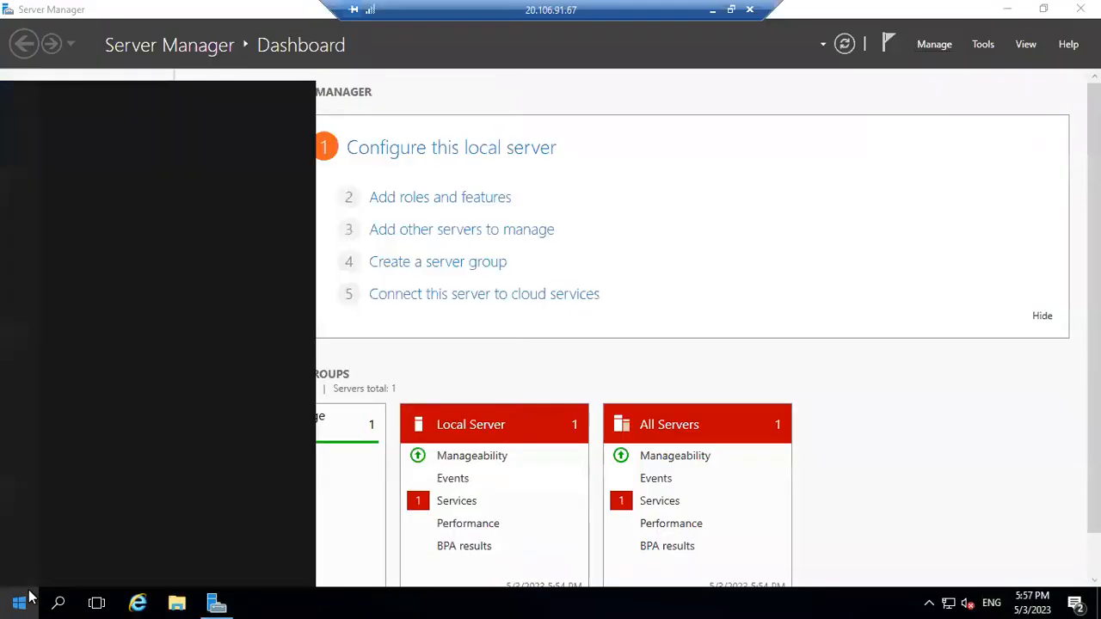
pyautogui.write('cmd')
pyautogui.press('Return')
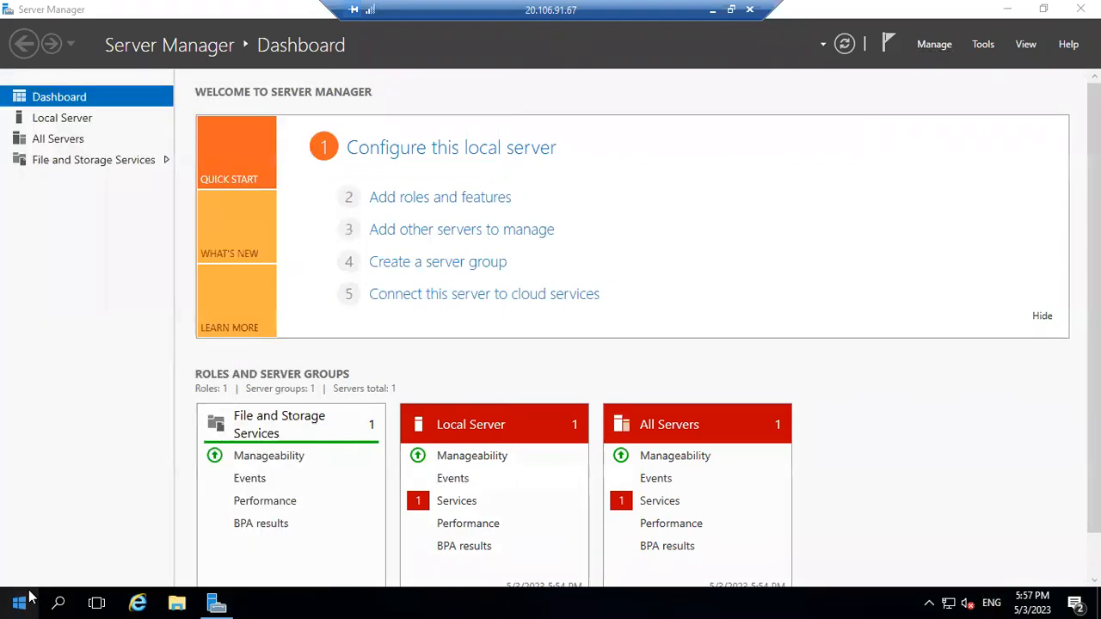
# Run ipconfig /all and highlight the DNS server address 168.63.129.16.
pyautogui.write('ip')
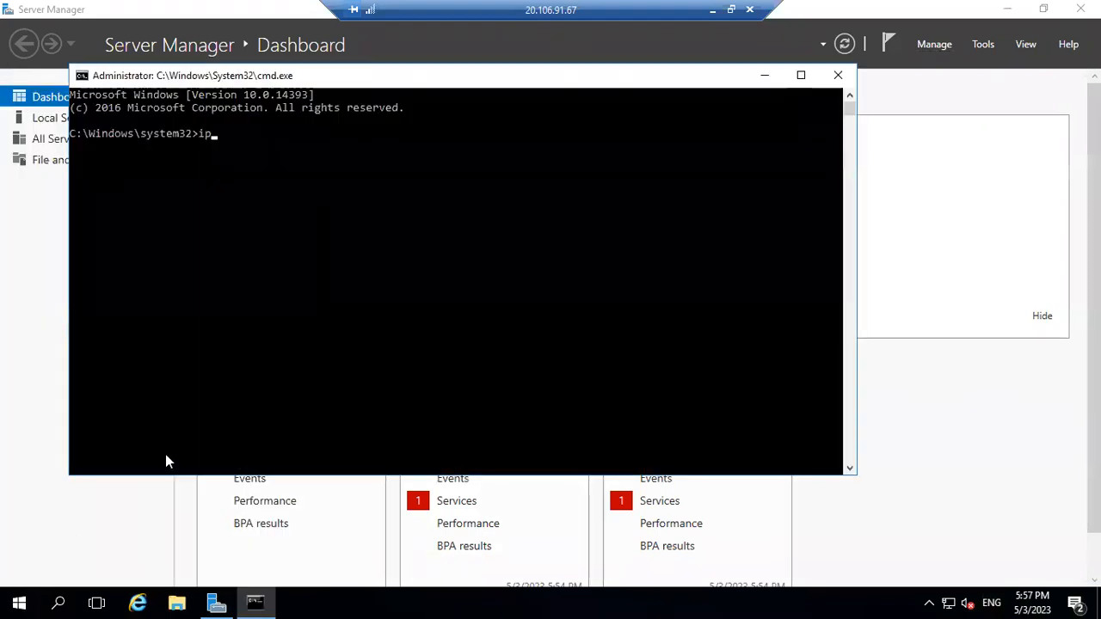
pyautogui.write('config /all')
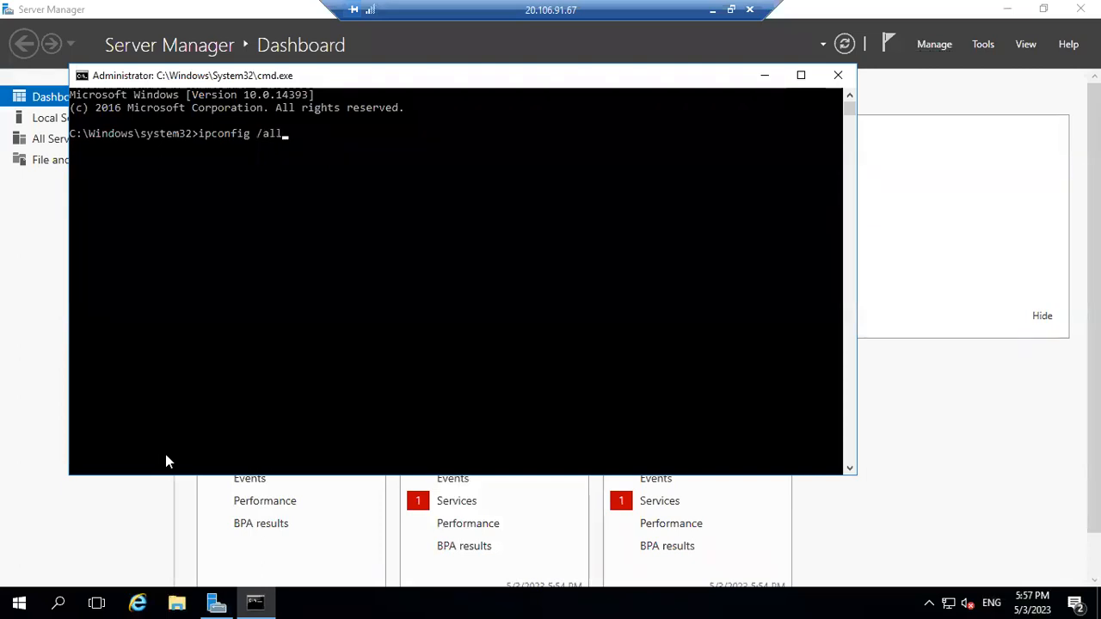
pyautogui.press('Return')
pyautogui.scroll(3, 396, 114)
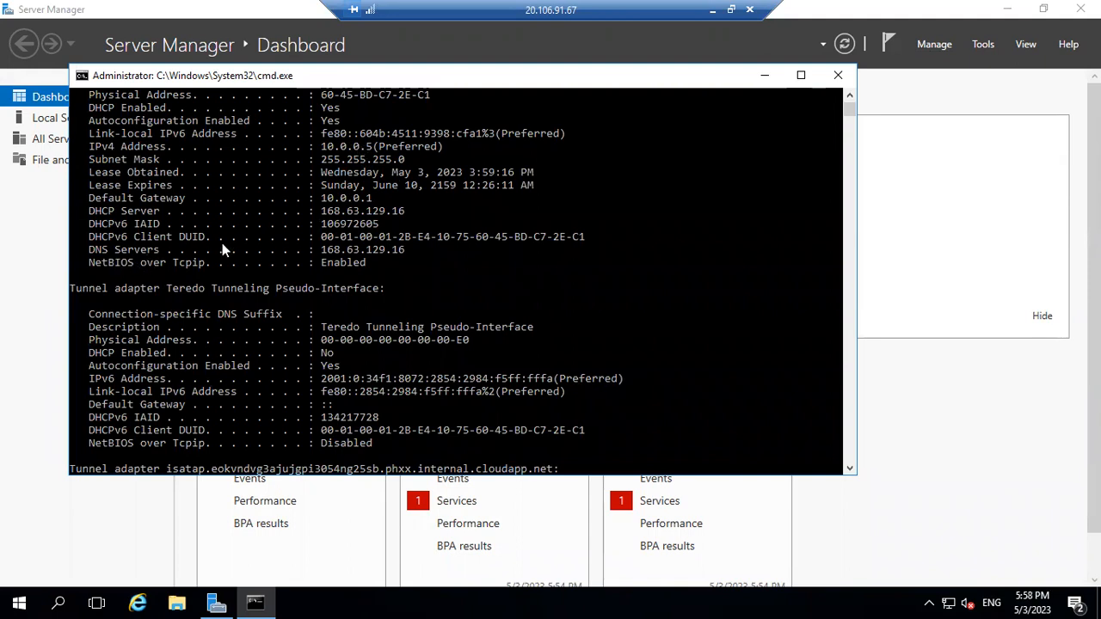
pyautogui.moveTo(317, 247); pyautogui.dragTo(404, 250)
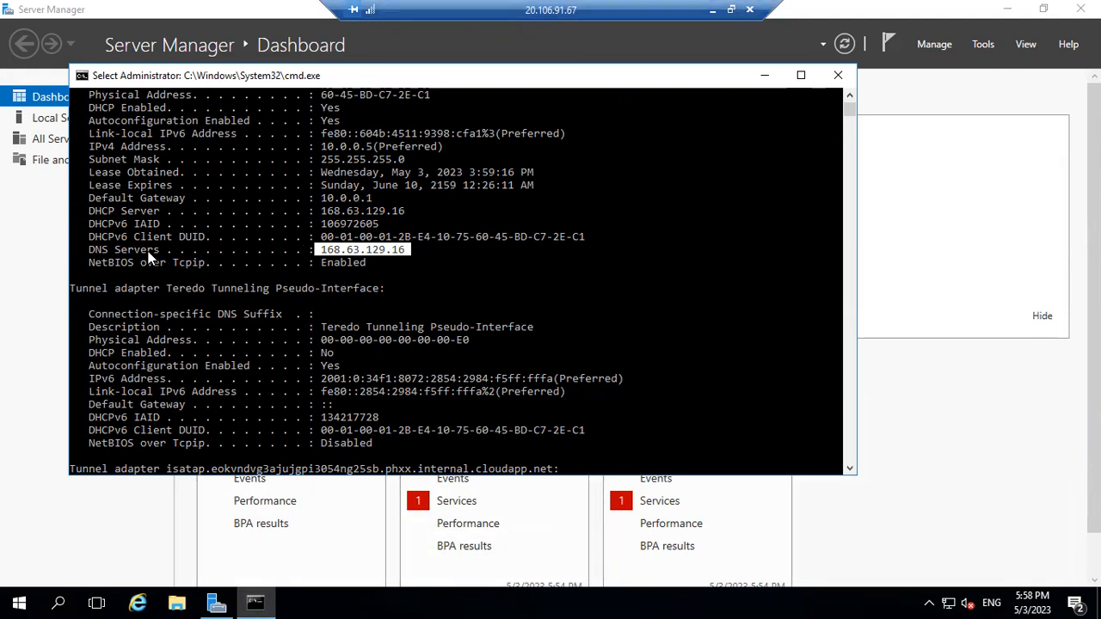
pyautogui.click(318, 249)
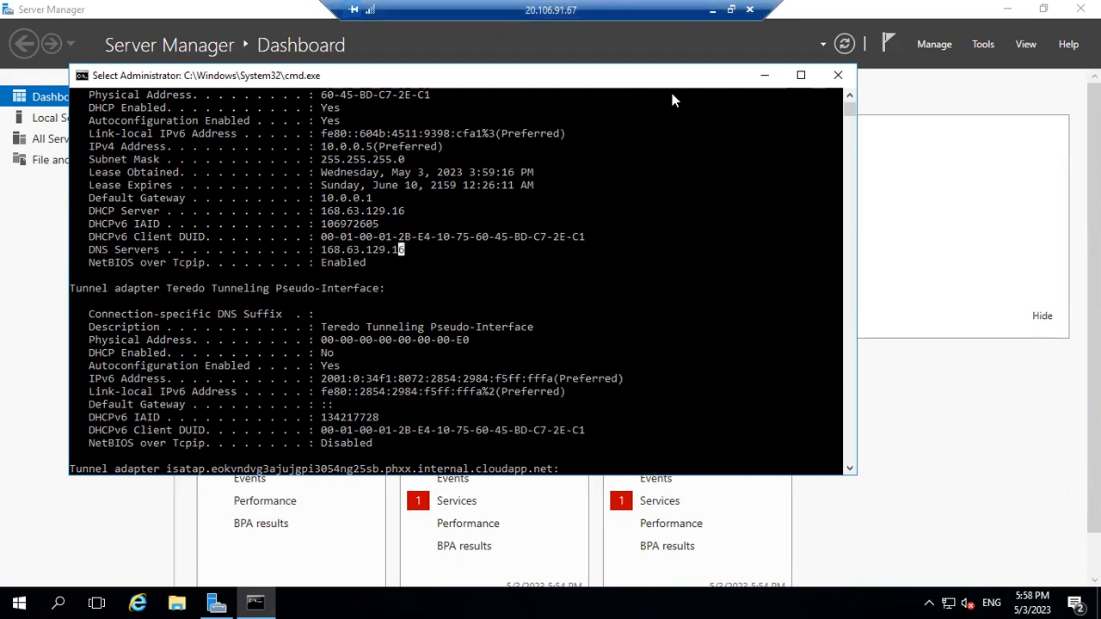
pyautogui.click(712, 9)
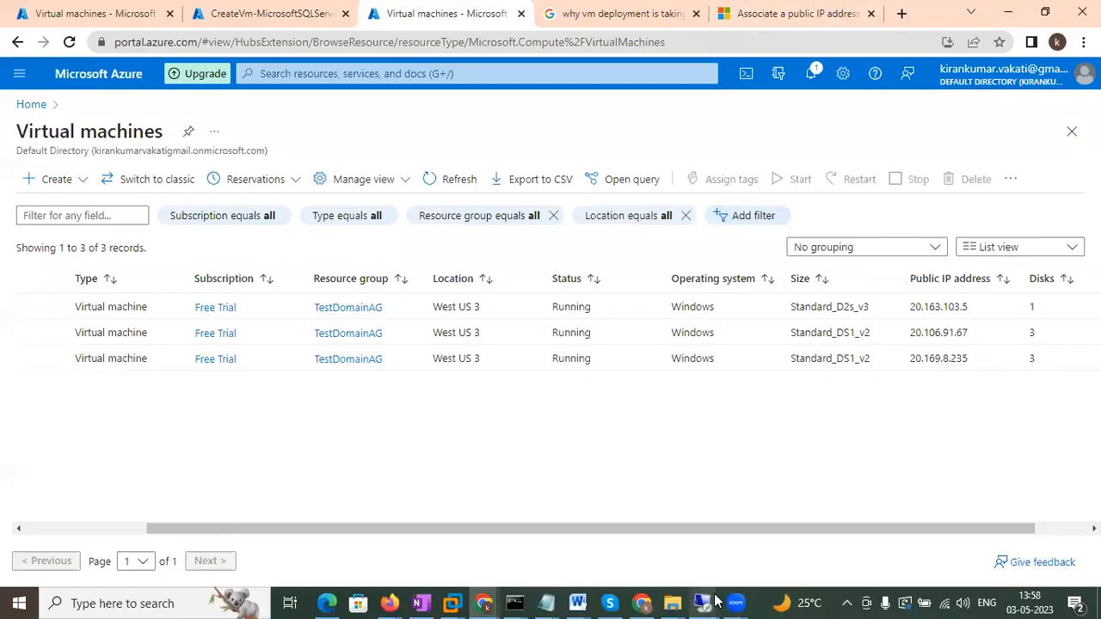
pyautogui.moveTo(714, 600)
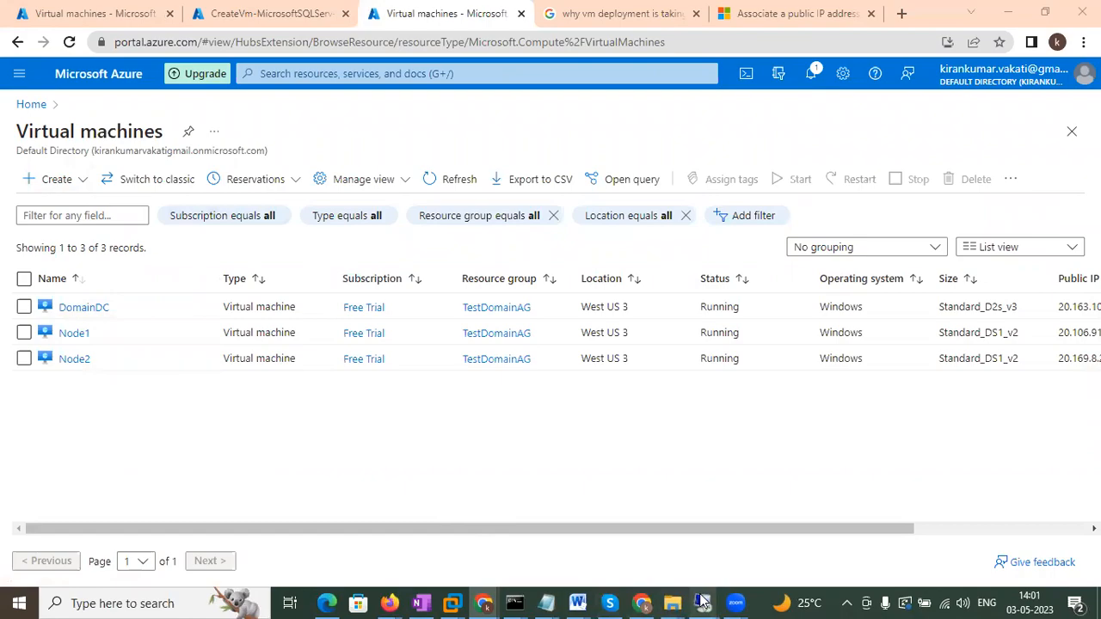
pyautogui.moveTo(702, 599)
pyautogui.click(554, 554)
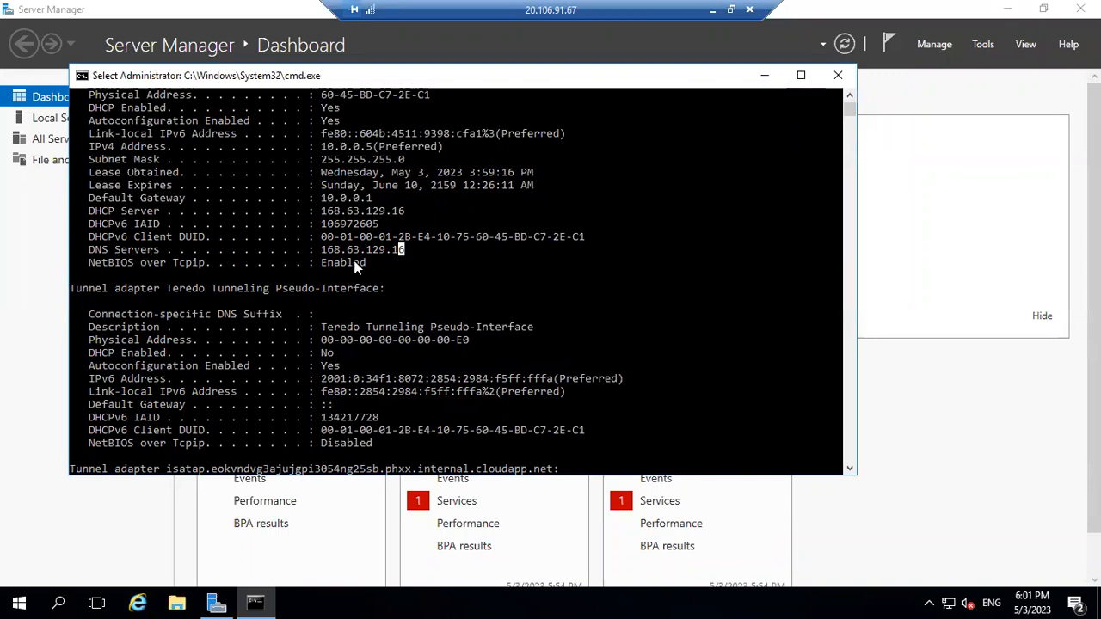
pyautogui.moveTo(316, 252); pyautogui.dragTo(413, 249)
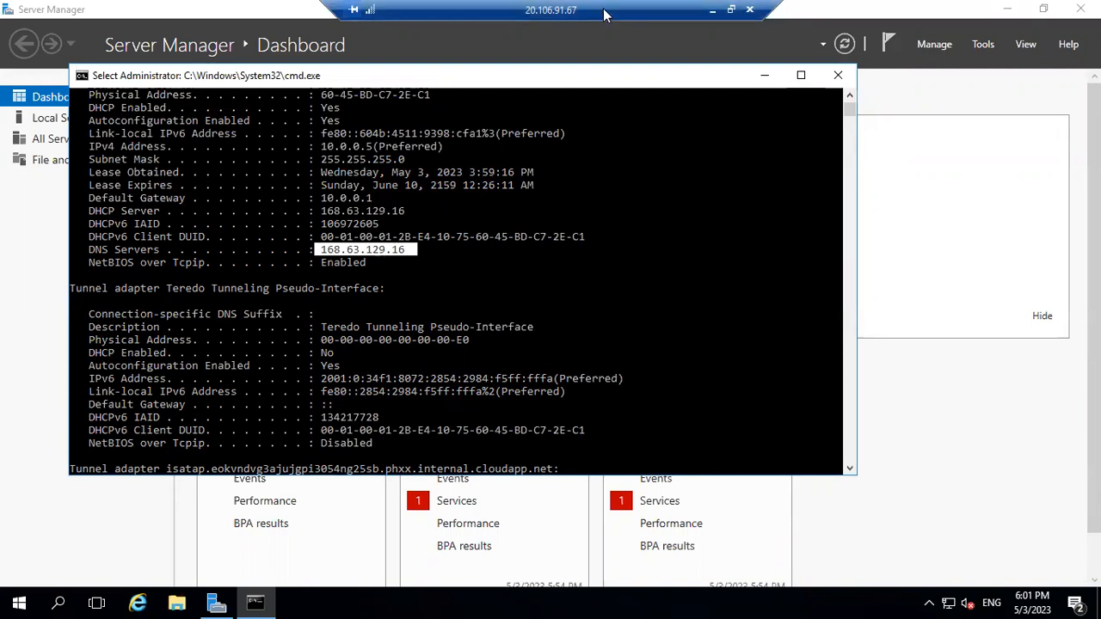
pyautogui.click(712, 11)
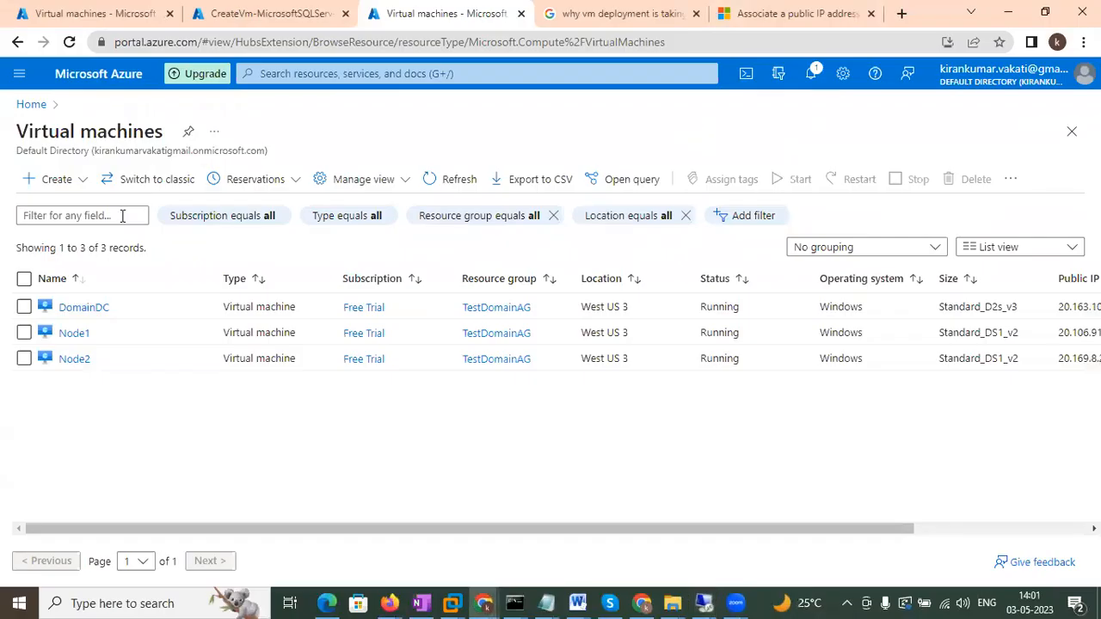
# Set DomainDC-vnet's DNS servers to Custom 10.0.0.4, save, then switch to the domain controller session.
pyautogui.click(31, 104)
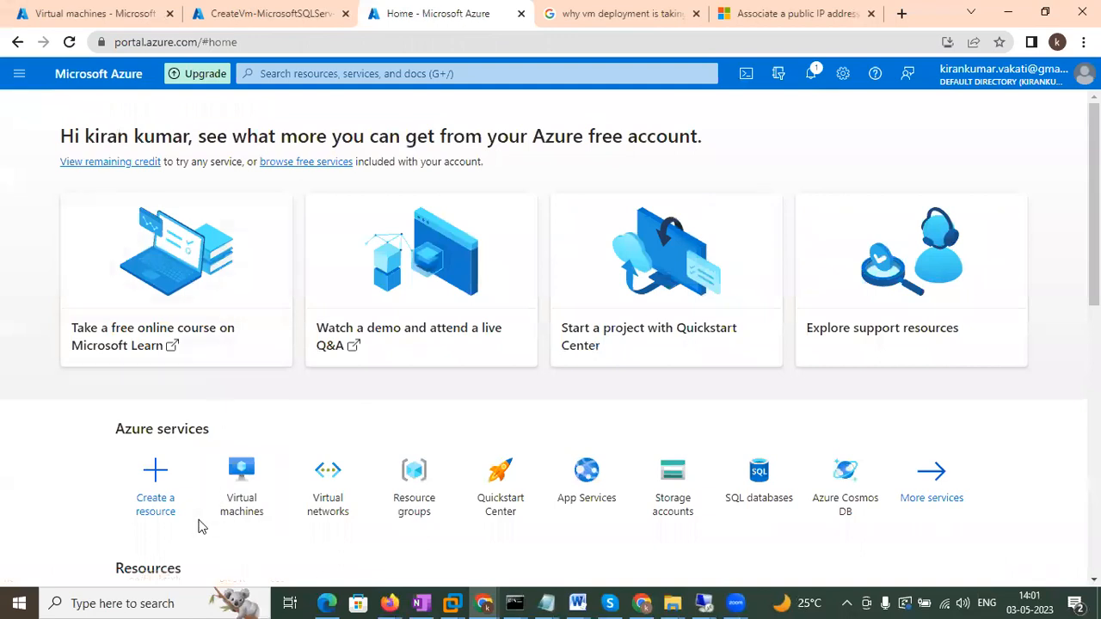
pyautogui.click(335, 512)
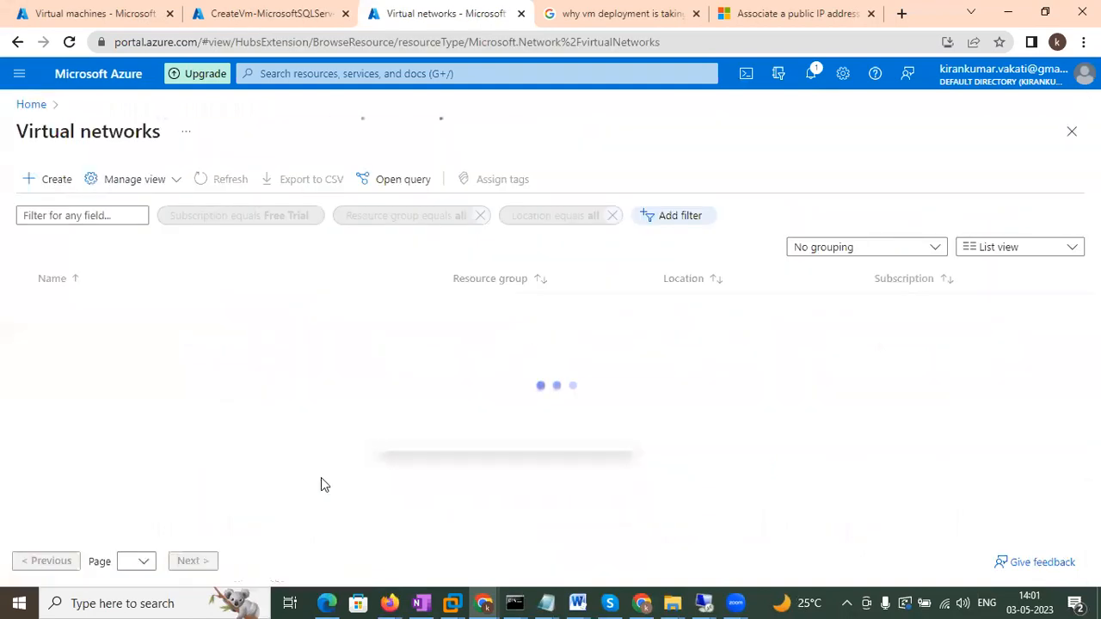
pyautogui.click(71, 310)
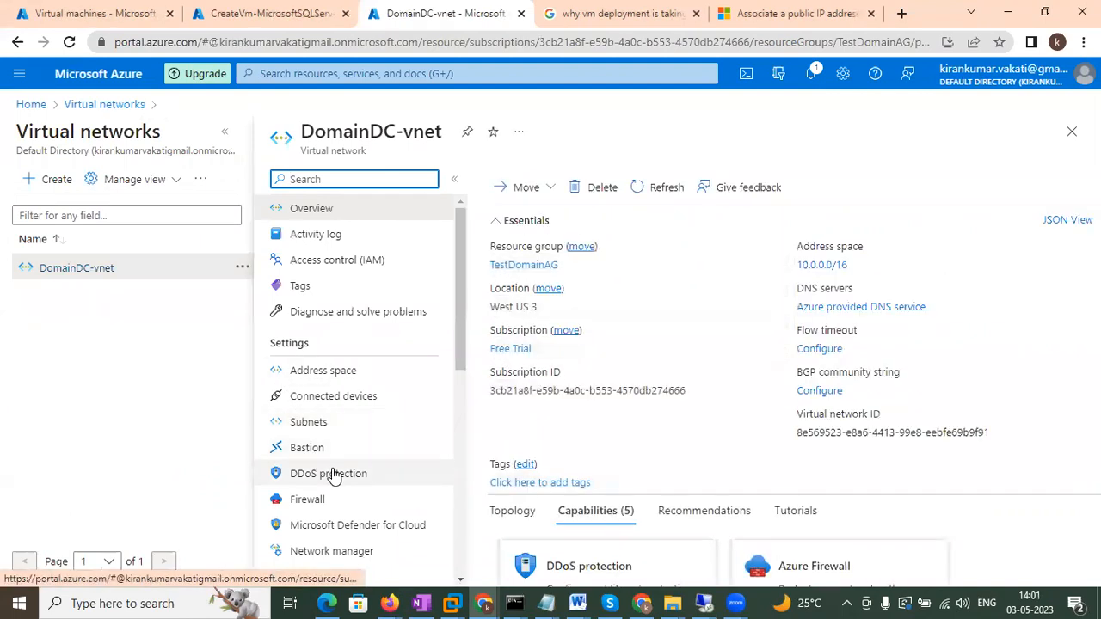
pyautogui.scroll(-1, 333, 477)
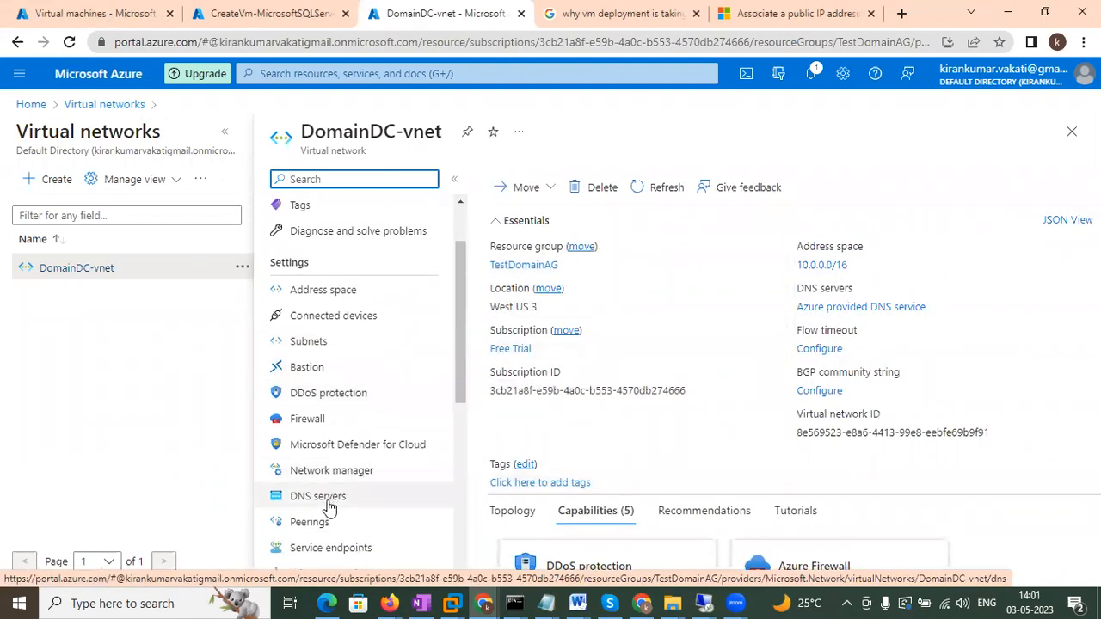
pyautogui.click(328, 503)
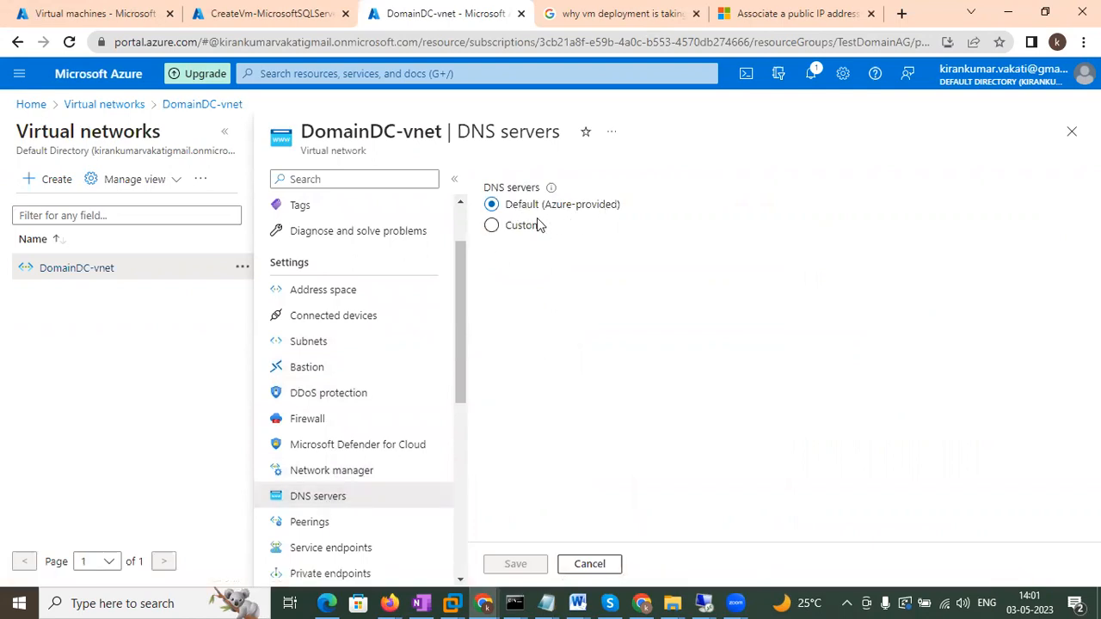
pyautogui.click(496, 231)
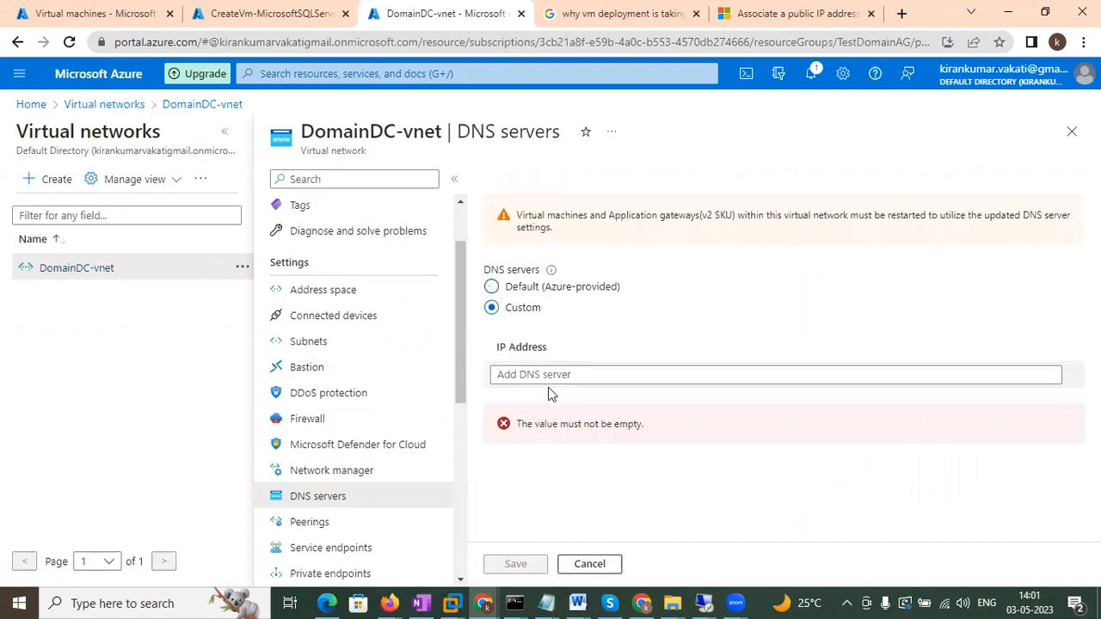
pyautogui.click(552, 377)
pyautogui.write('10.0')
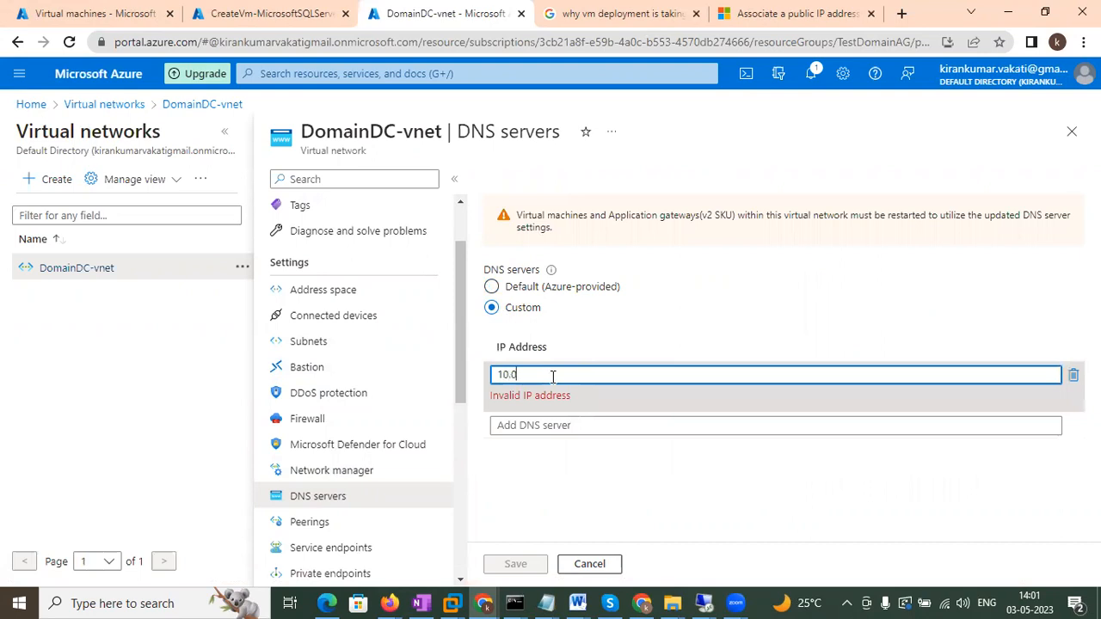
pyautogui.write('.0.4')
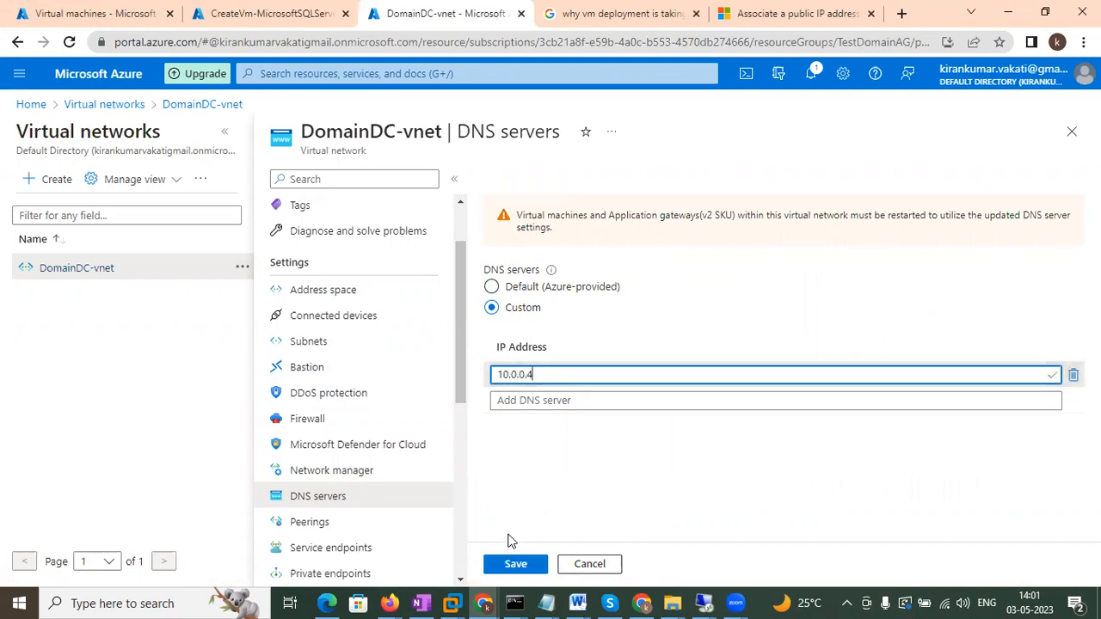
pyautogui.click(516, 565)
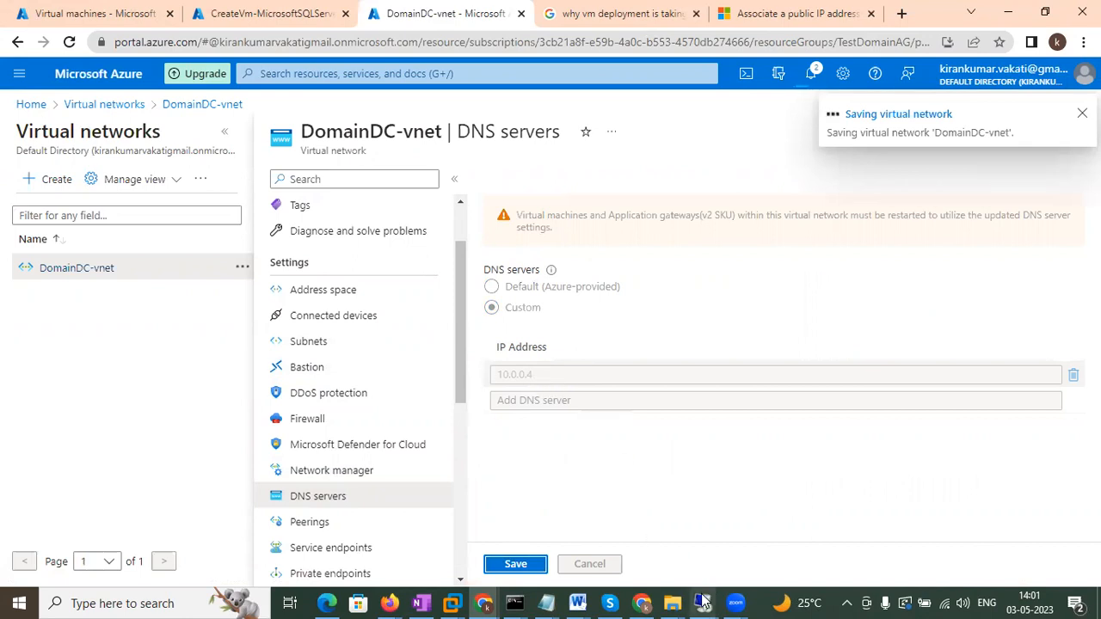
pyautogui.moveTo(703, 600)
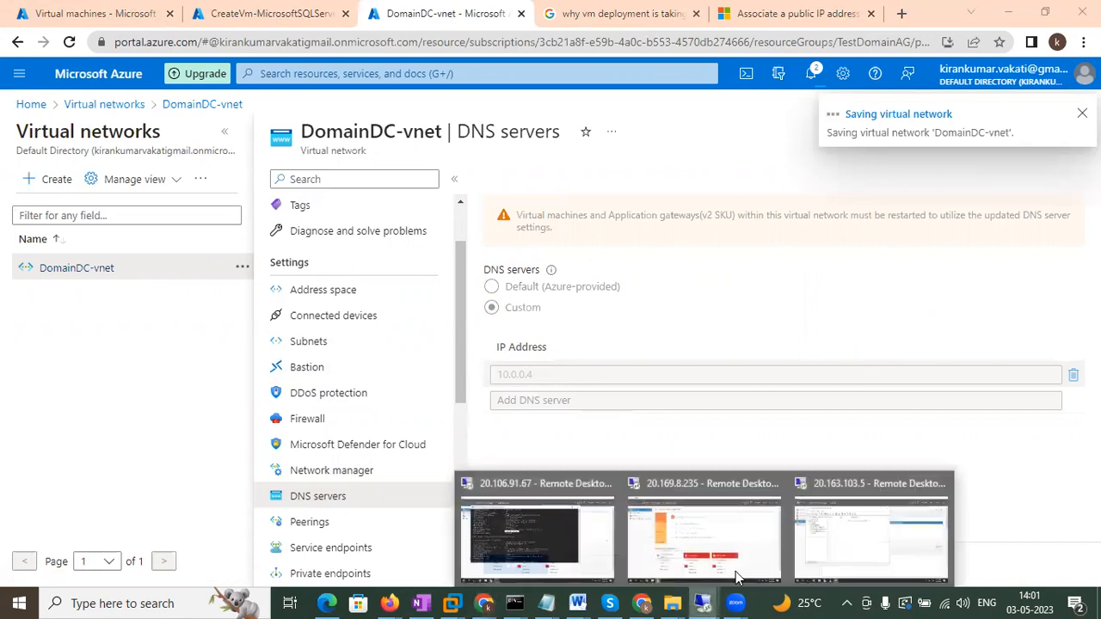
pyautogui.click(847, 527)
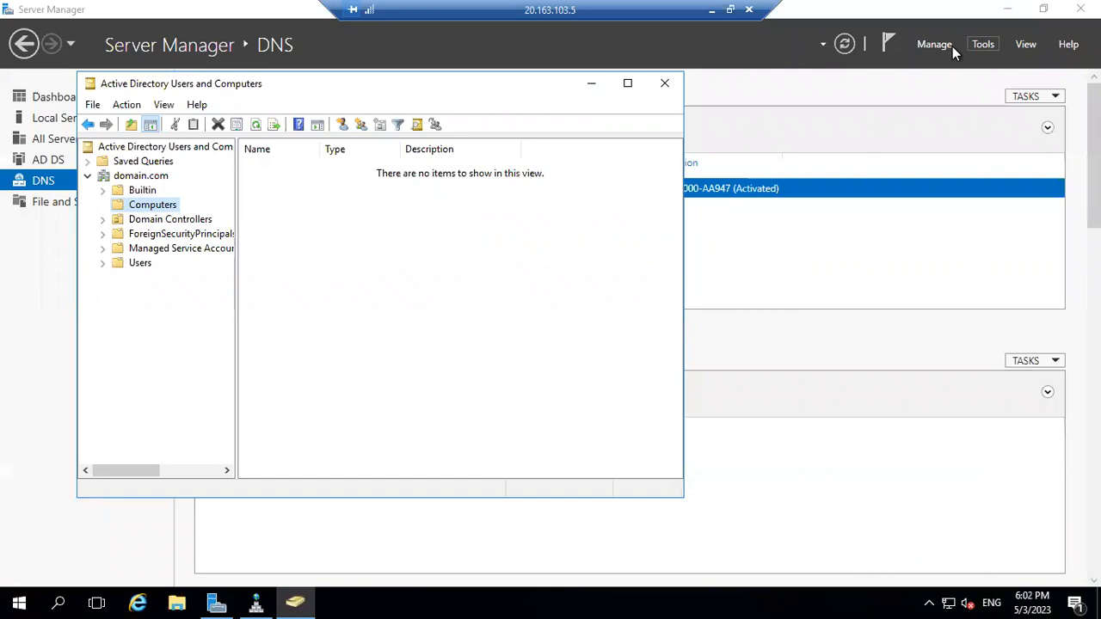
# Run ipconfig /all in the domain controller's Command Prompt to check address 10.0.0.4, then minimize the session.
pyautogui.click(12, 599)
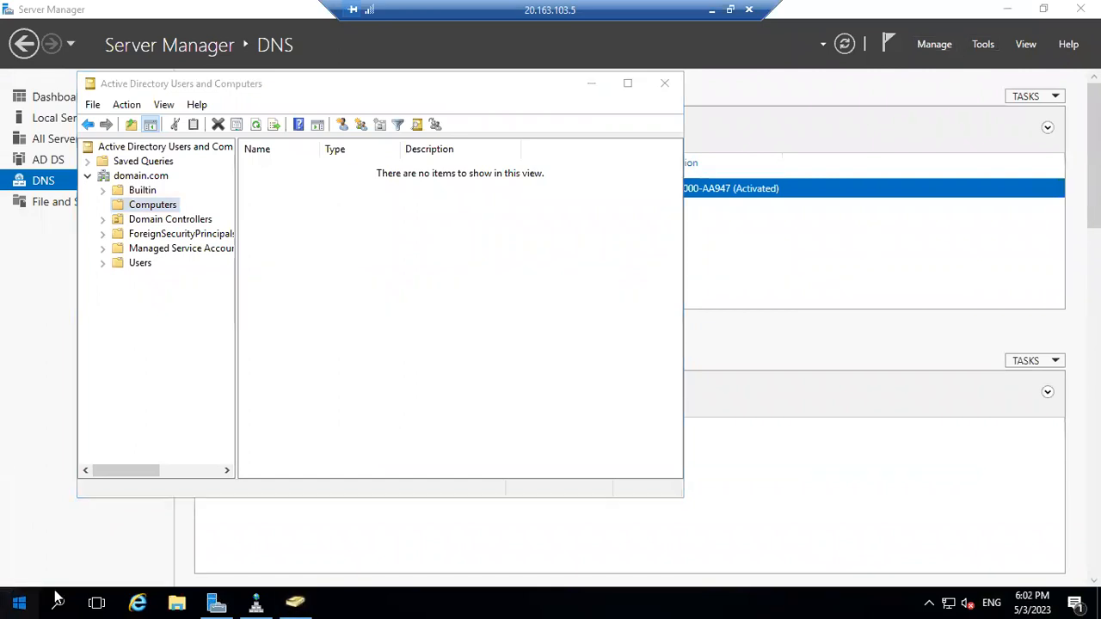
pyautogui.click(57, 599)
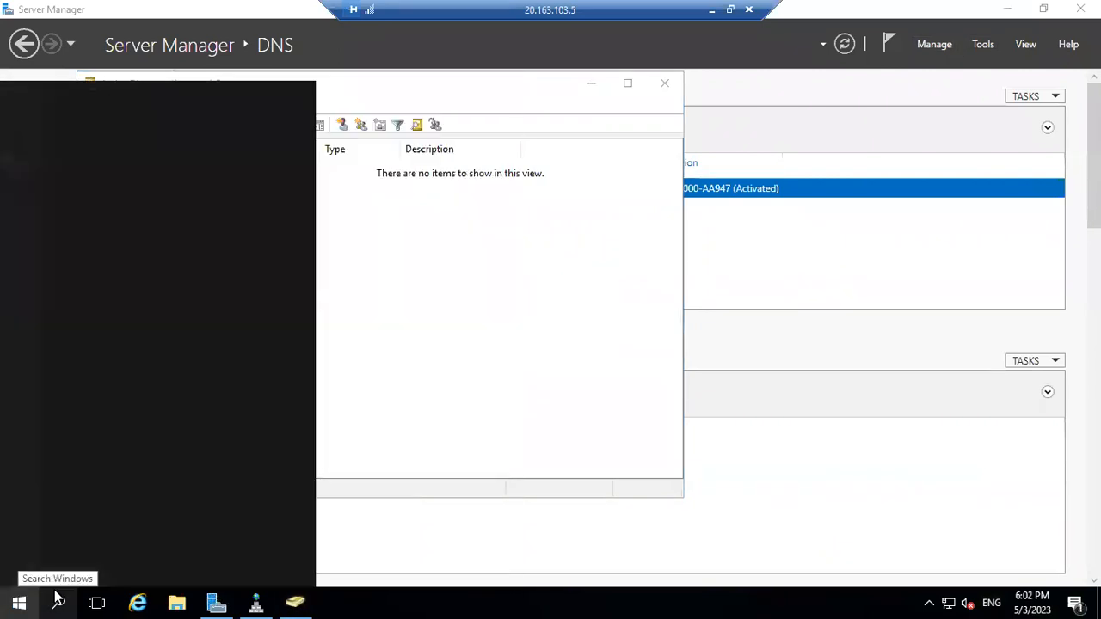
pyautogui.write('cmd')
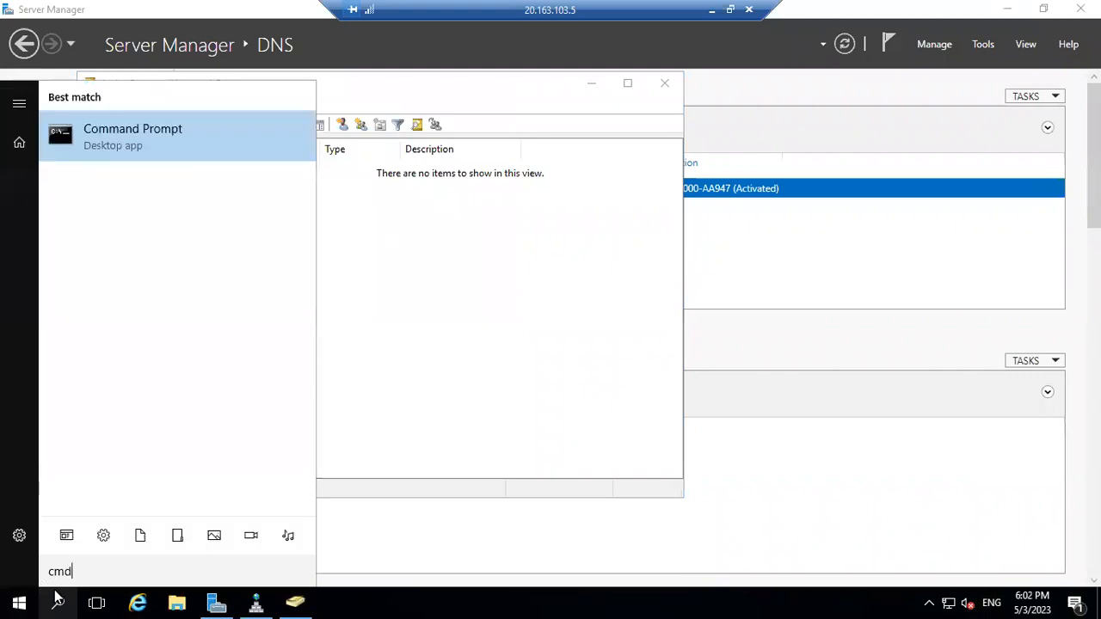
pyautogui.press('Return')
pyautogui.write('i')
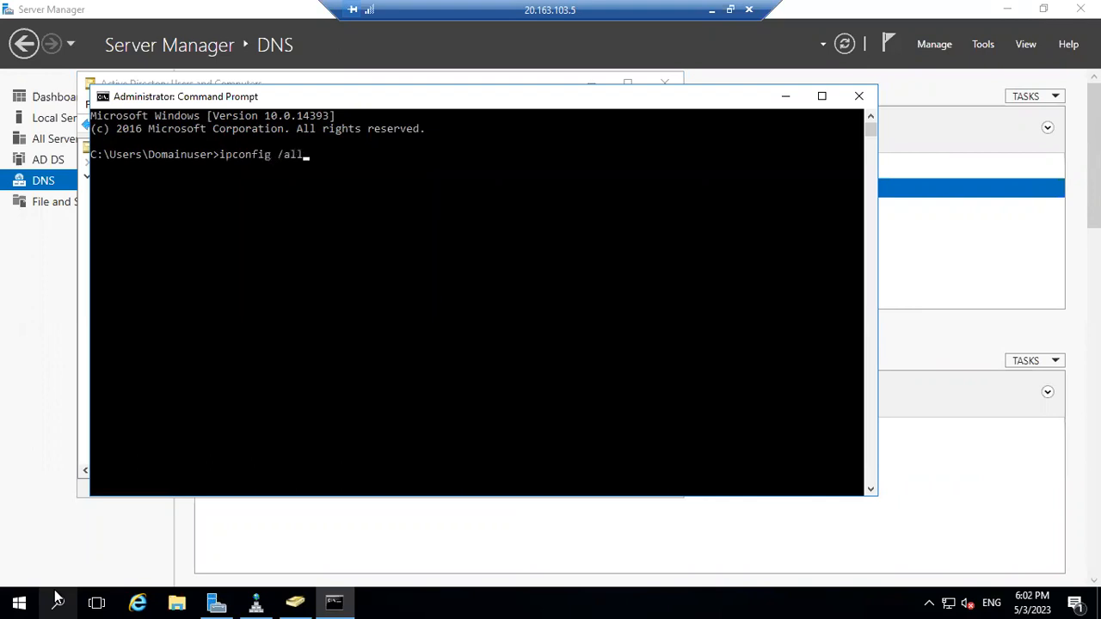
pyautogui.press('Return')
pyautogui.scroll(2, 518, 363)
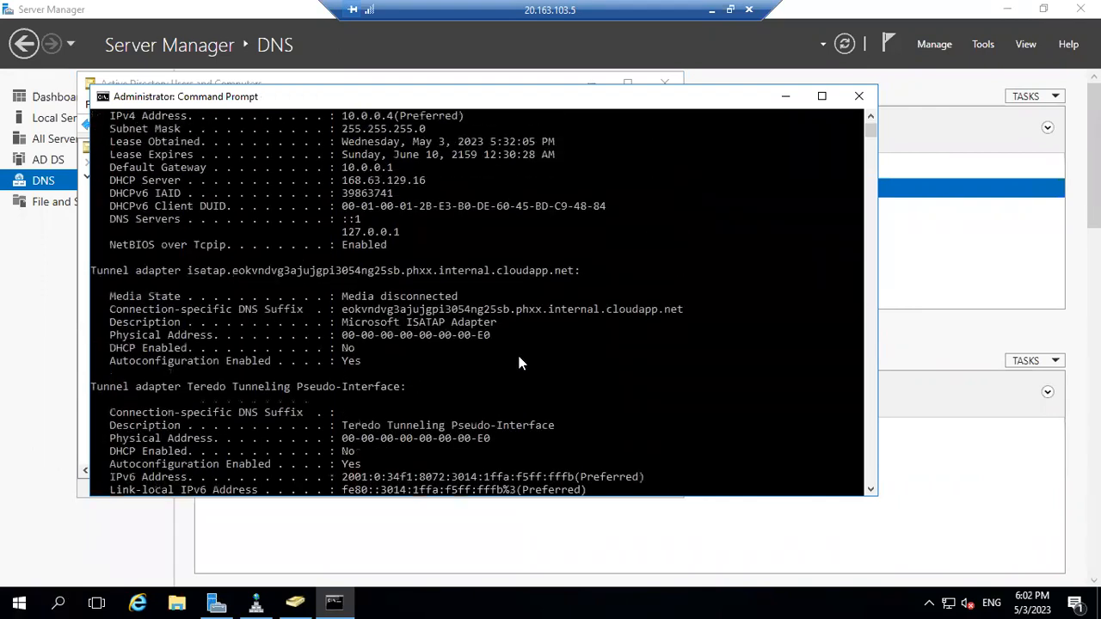
pyautogui.scroll(3, 518, 363)
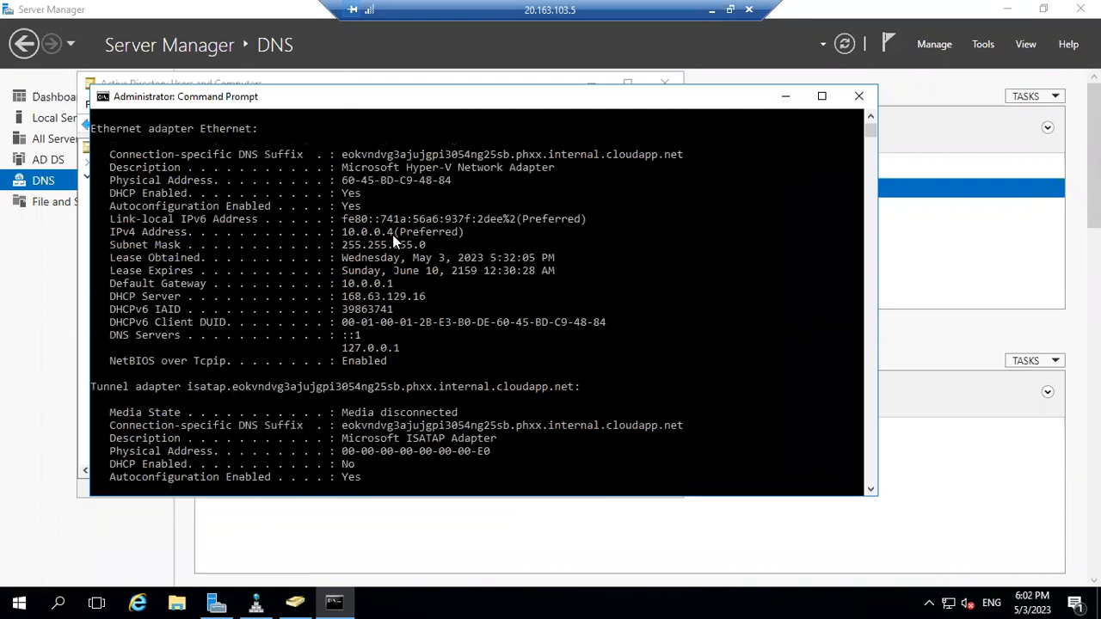
pyautogui.click(712, 16)
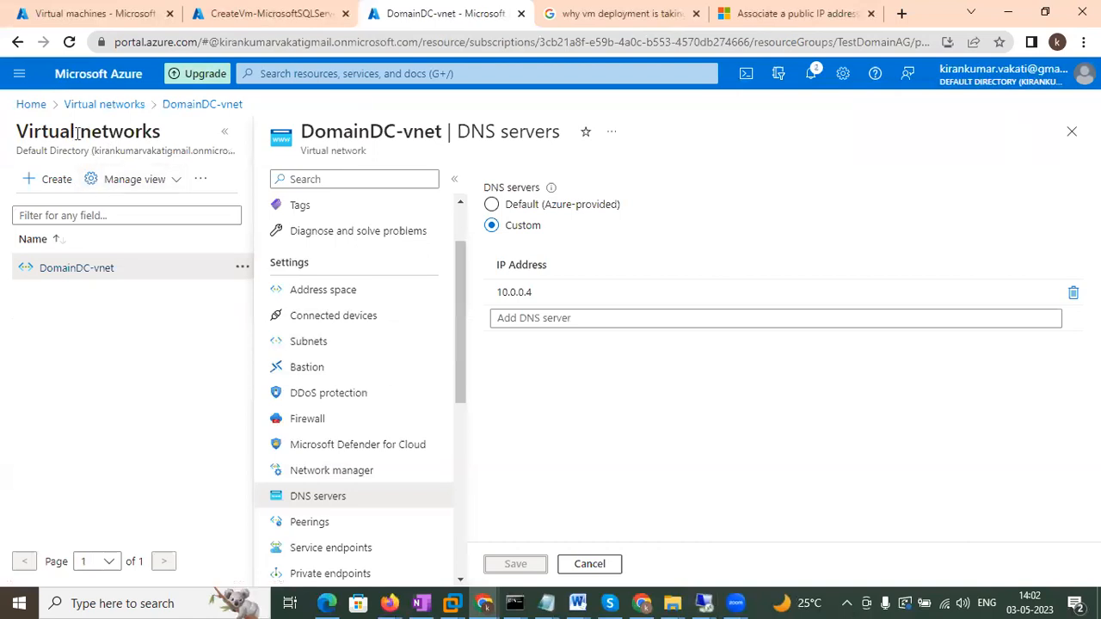
# Reopen DomainDC-vnet's DNS servers page to confirm Custom 10.0.0.4, then close back to Virtual networks.
pyautogui.click(107, 105)
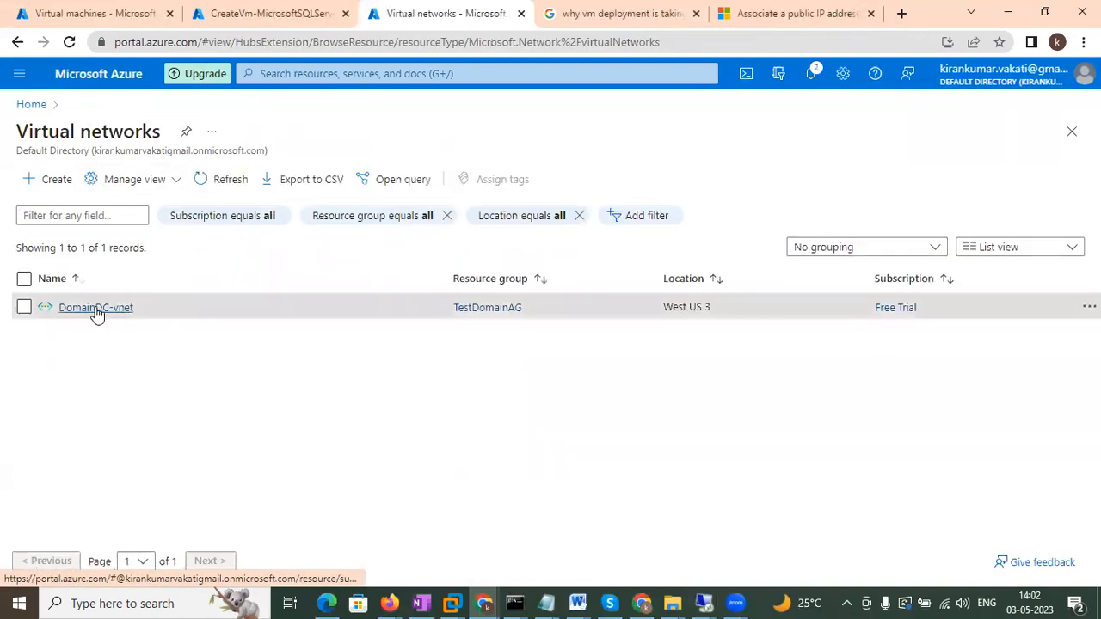
pyautogui.click(95, 309)
pyautogui.scroll(-2, 318, 529)
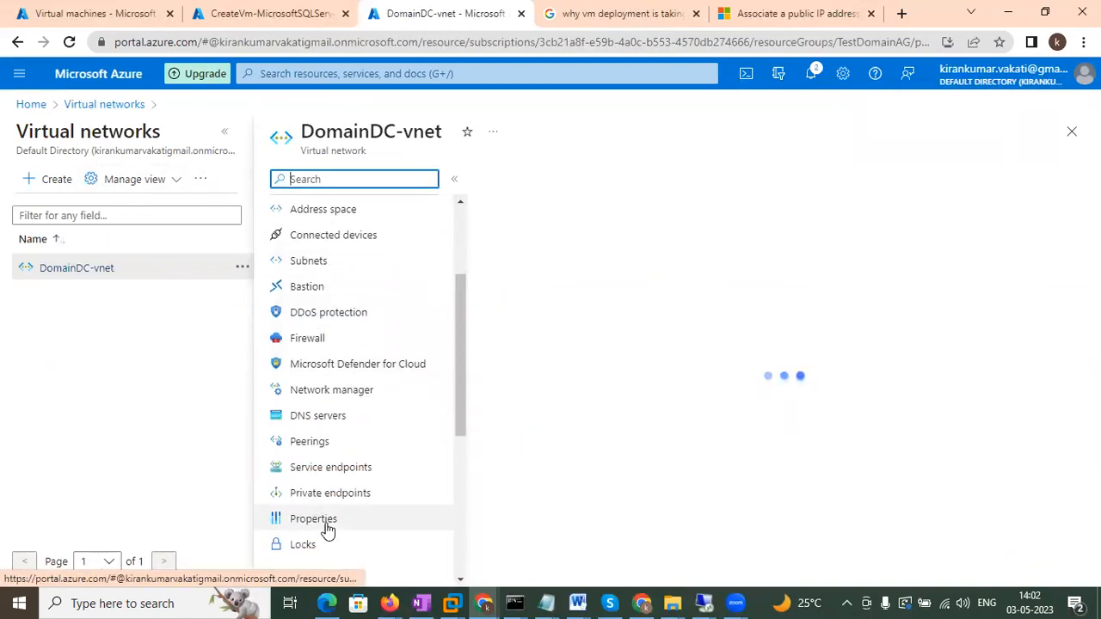
pyautogui.click(309, 421)
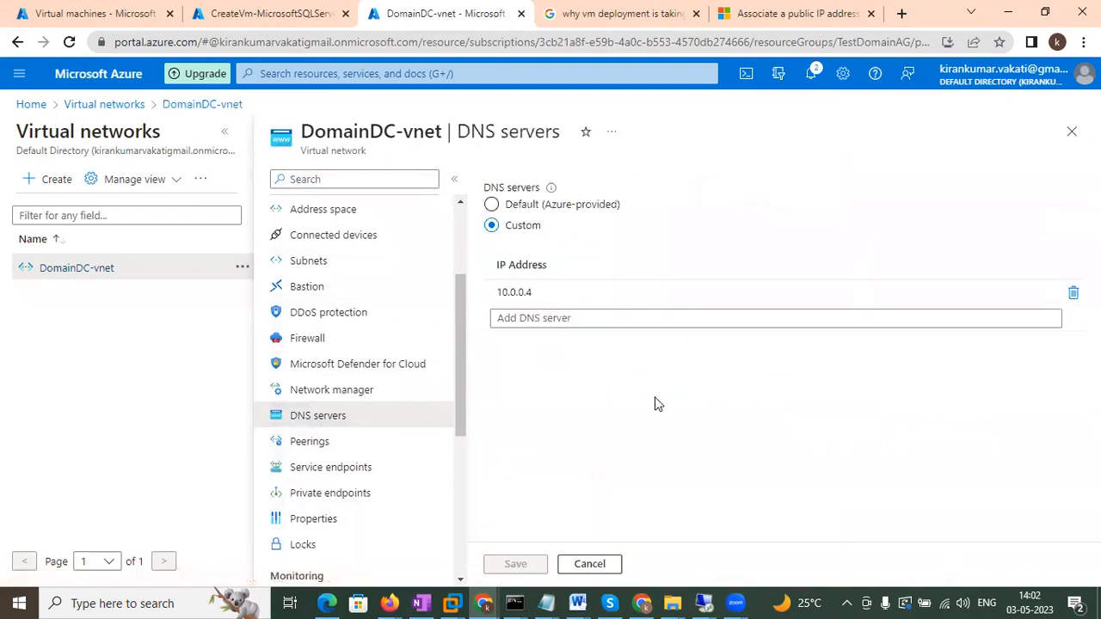
pyautogui.click(1072, 131)
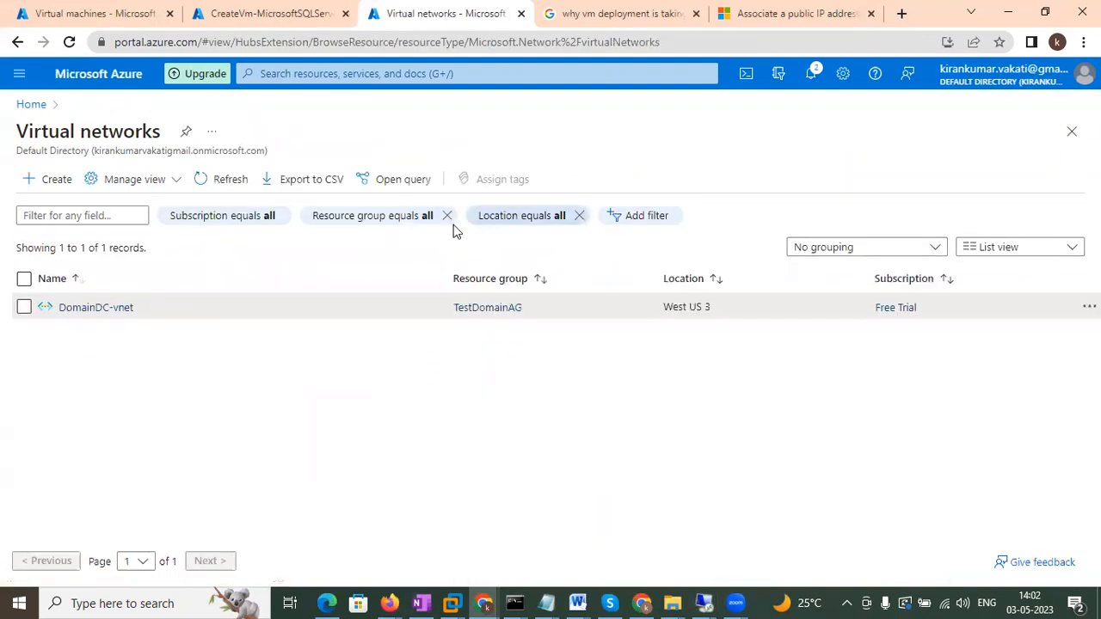
# In Node1's Command Prompt, rerun ipconfig /all to recheck its DNS server.
pyautogui.moveTo(703, 603)
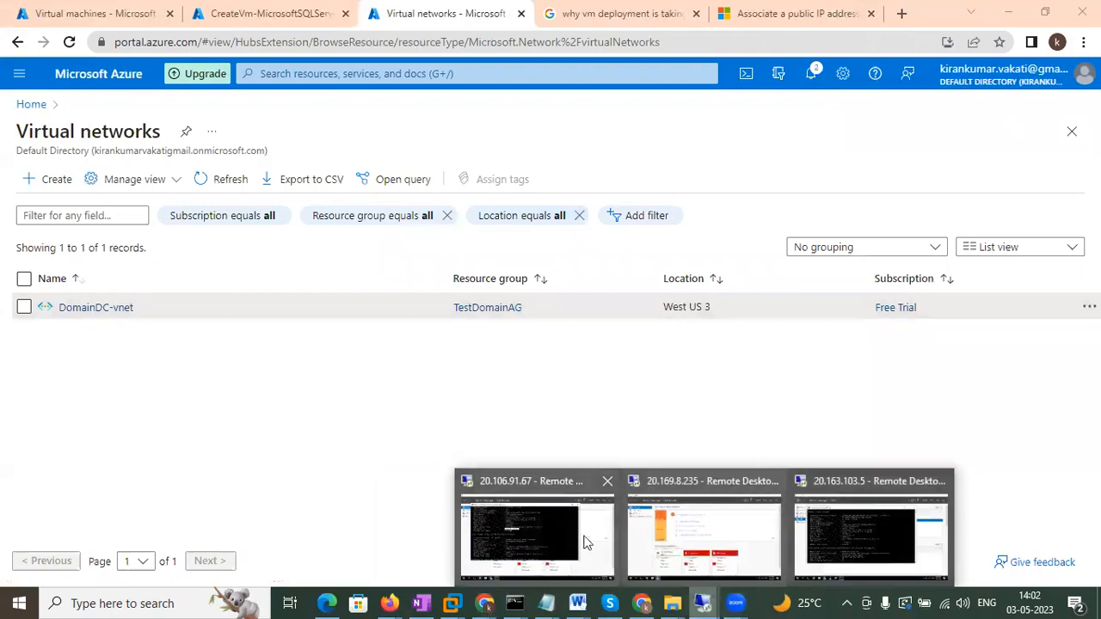
pyautogui.click(532, 533)
pyautogui.click(681, 296)
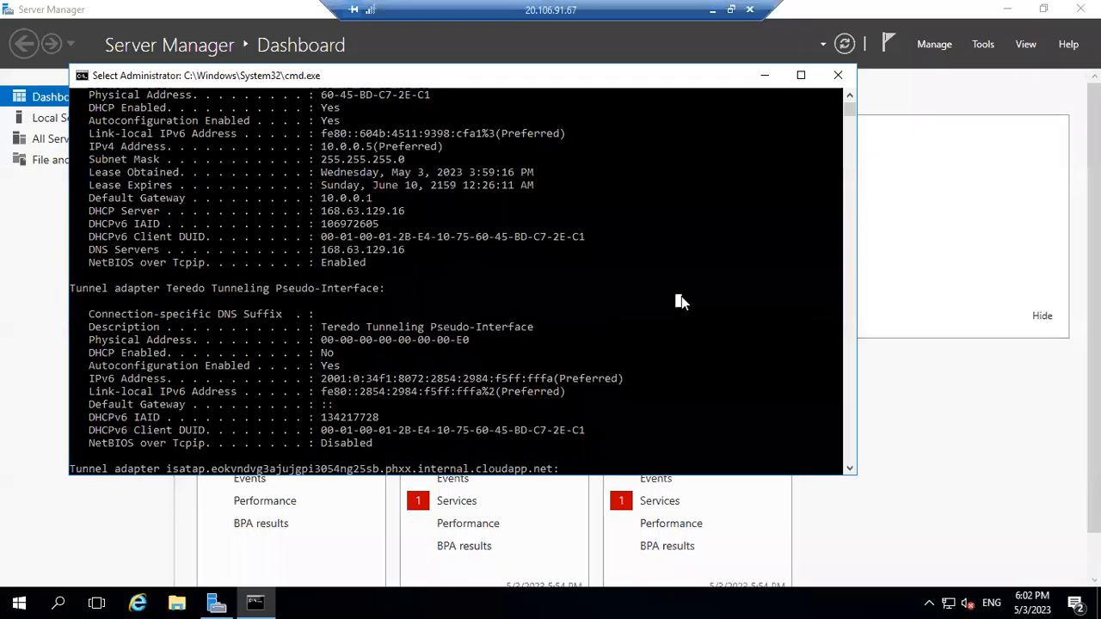
pyautogui.scroll(-15, 679, 313)
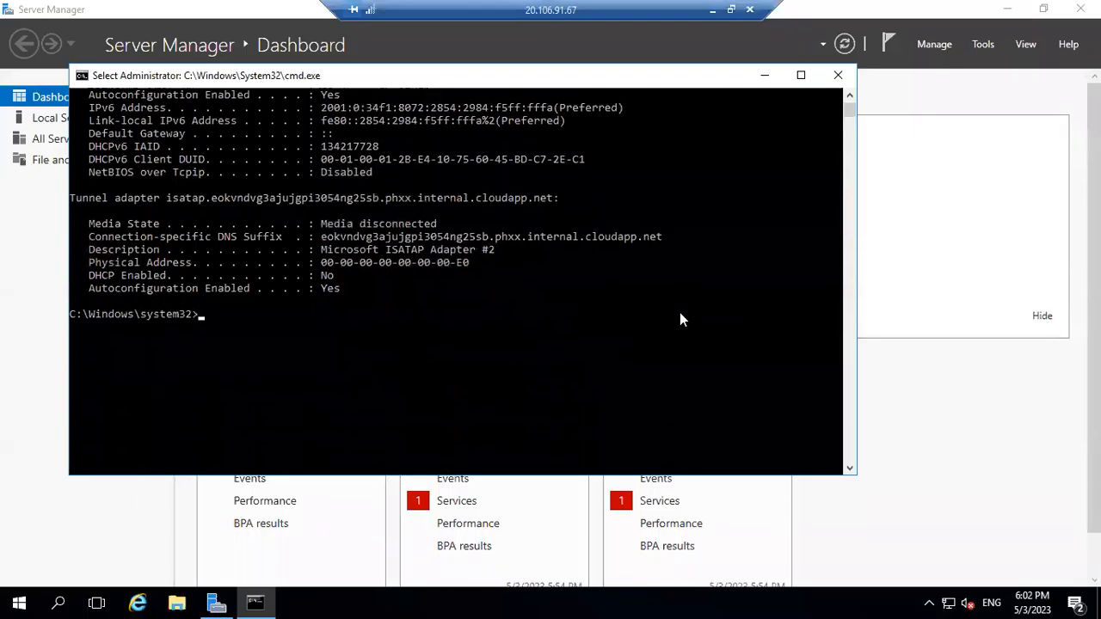
pyautogui.press('Up')
pyautogui.press('Return')
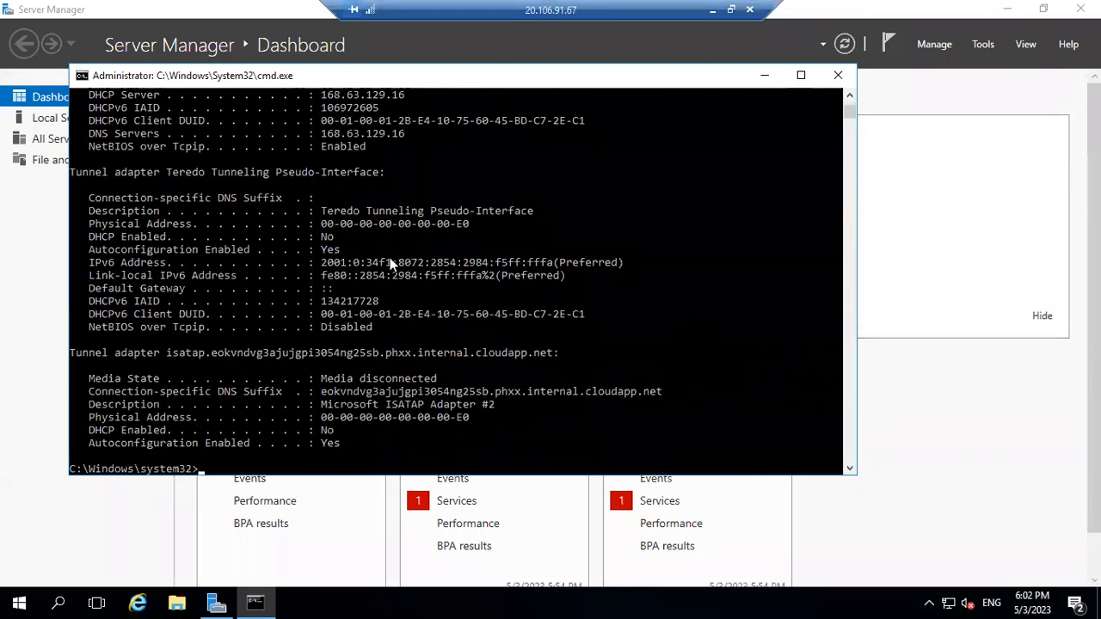
pyautogui.scroll(1, 390, 263)
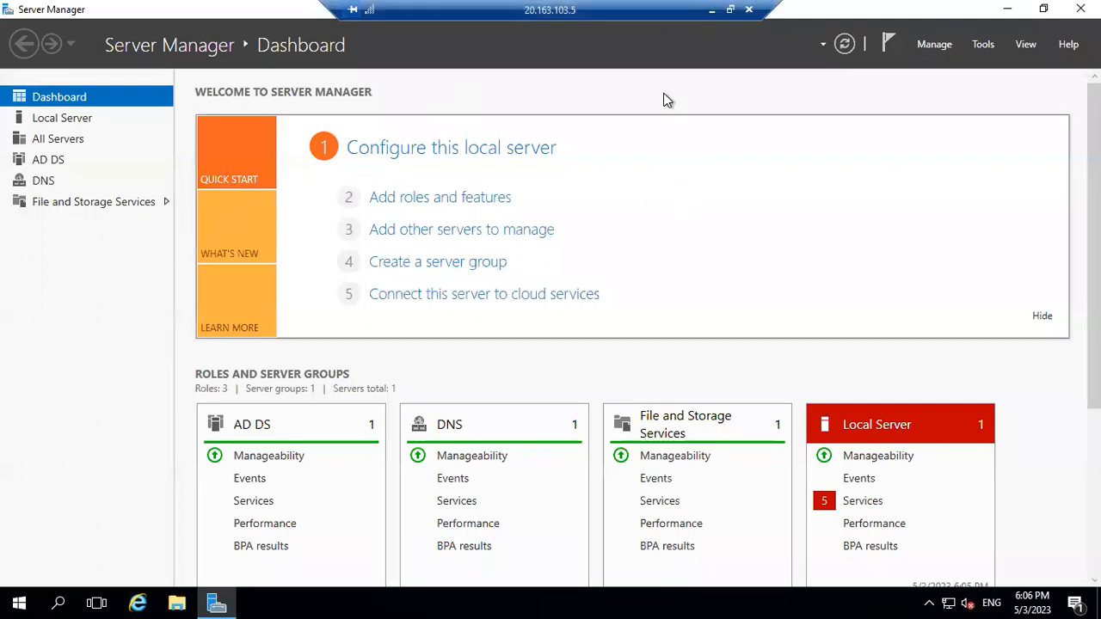
pyautogui.click(711, 10)
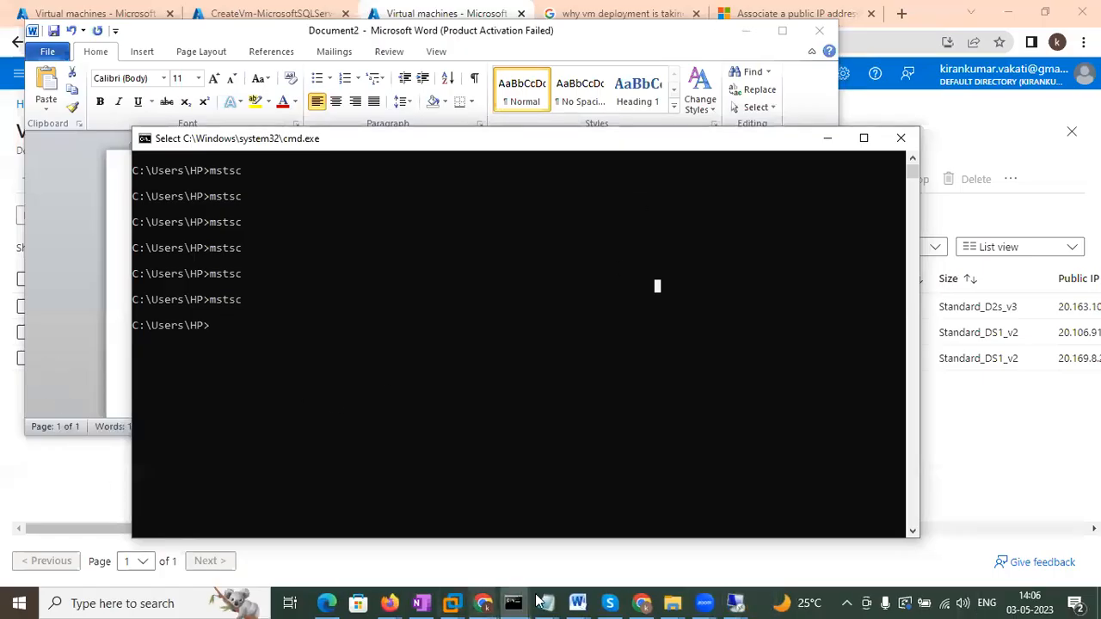
pyautogui.click(733, 602)
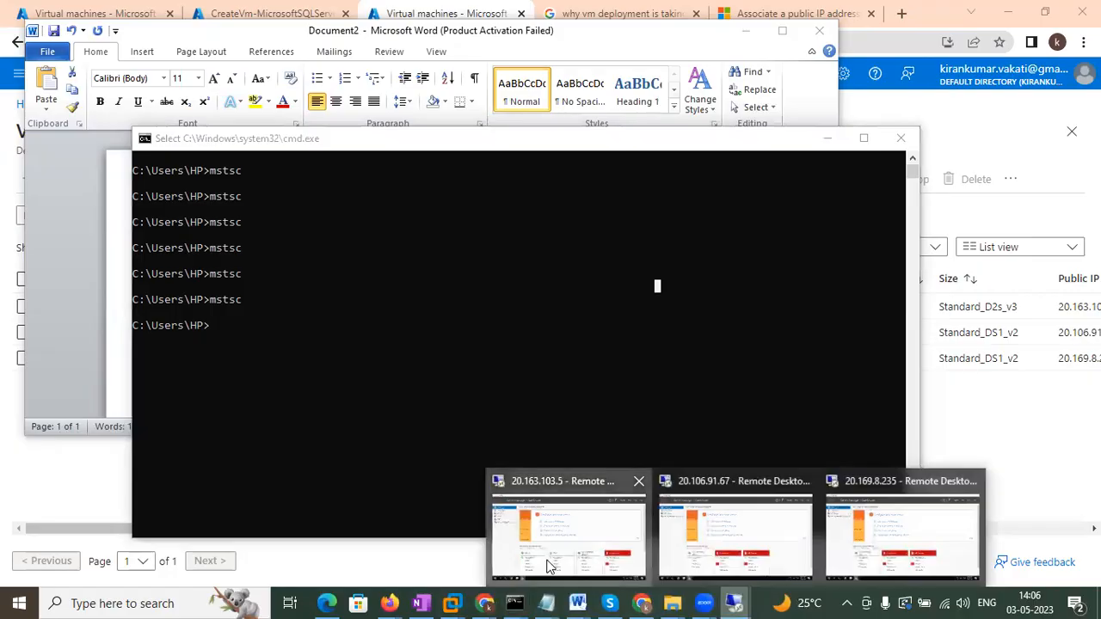
pyautogui.click(550, 570)
pyautogui.click(707, 10)
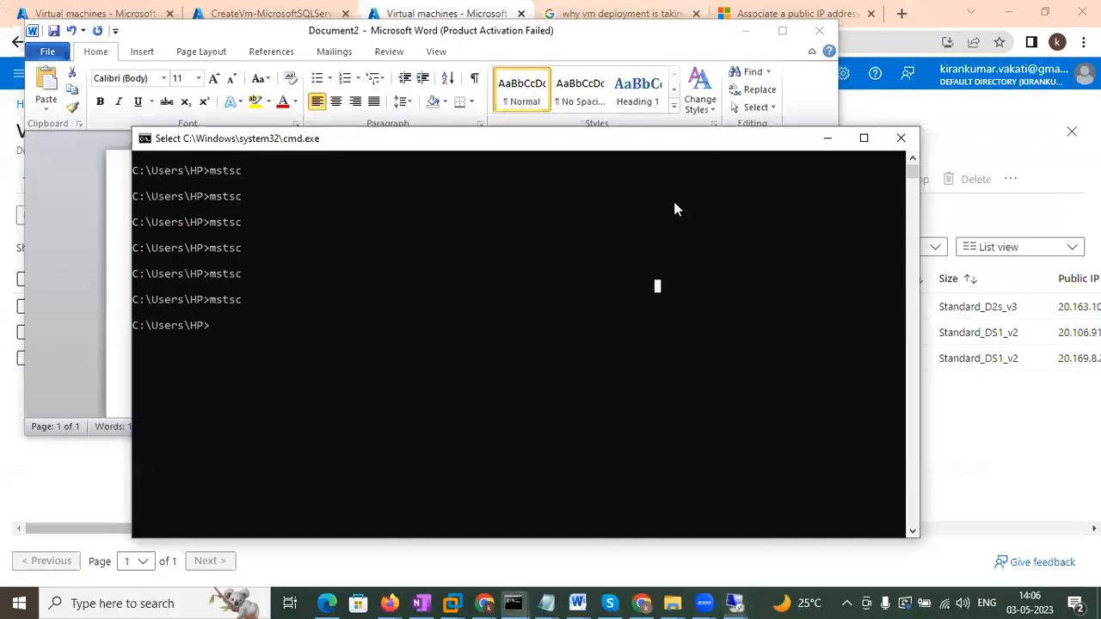
pyautogui.moveTo(484, 602)
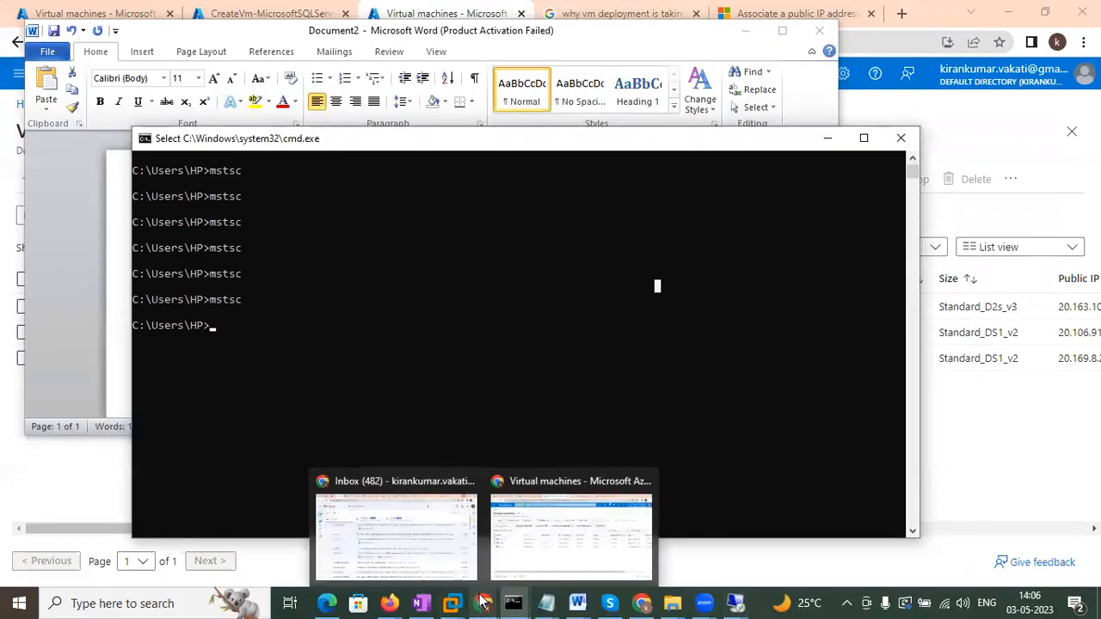
pyautogui.click(552, 563)
pyautogui.click(23, 308)
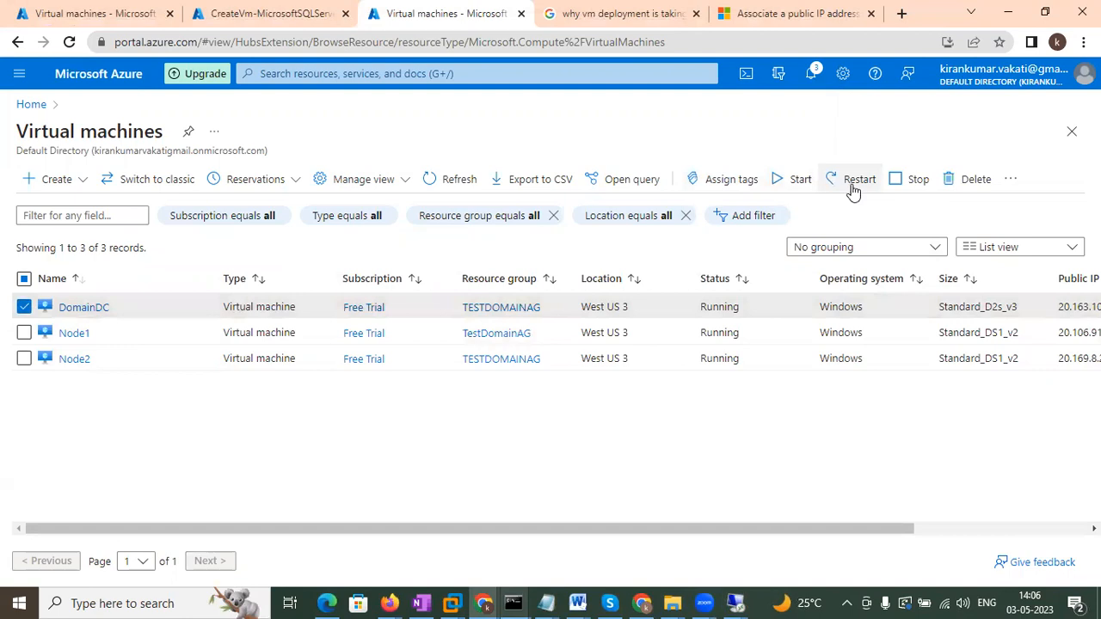
pyautogui.click(735, 602)
pyautogui.click(574, 533)
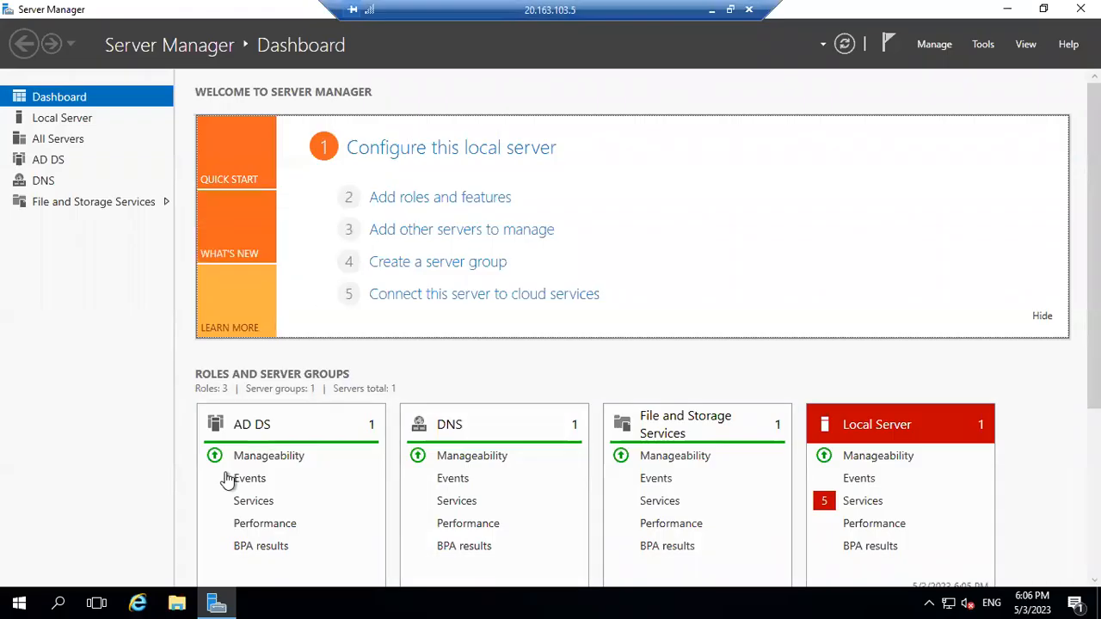
# Open an administrator Command Prompt on the domain controller and minimize its session.
pyautogui.click(15, 601)
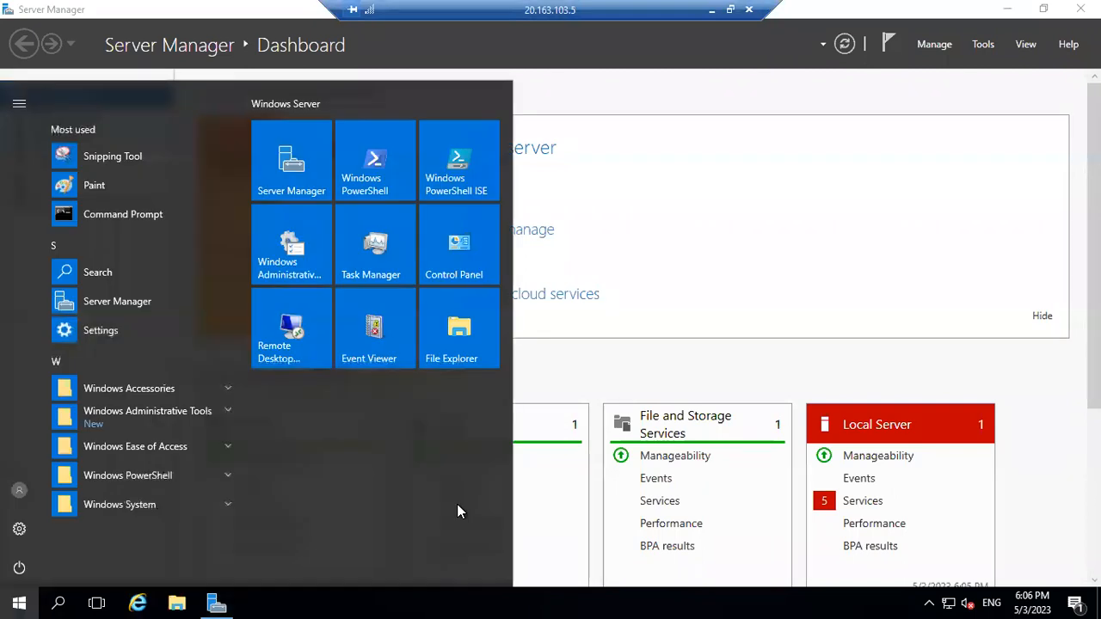
pyautogui.write('cmd')
pyautogui.press('Return')
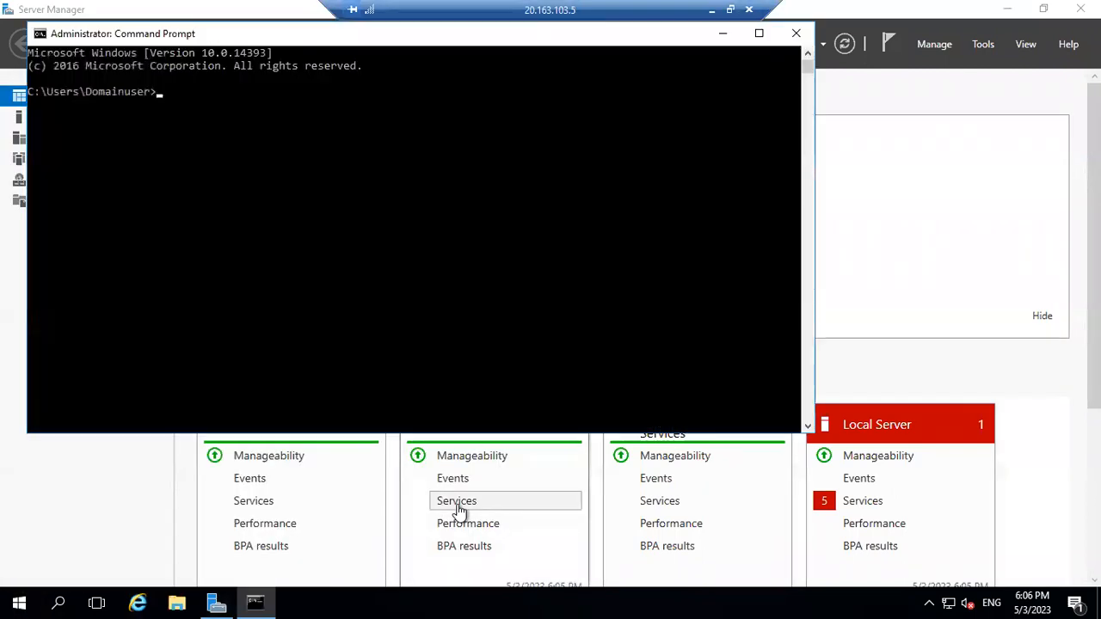
pyautogui.click(711, 12)
# On Node1, run ipconfig /all in an admin Command Prompt, confirming DNS server 10.0.0.4.
pyautogui.moveTo(713, 602)
pyautogui.click(640, 554)
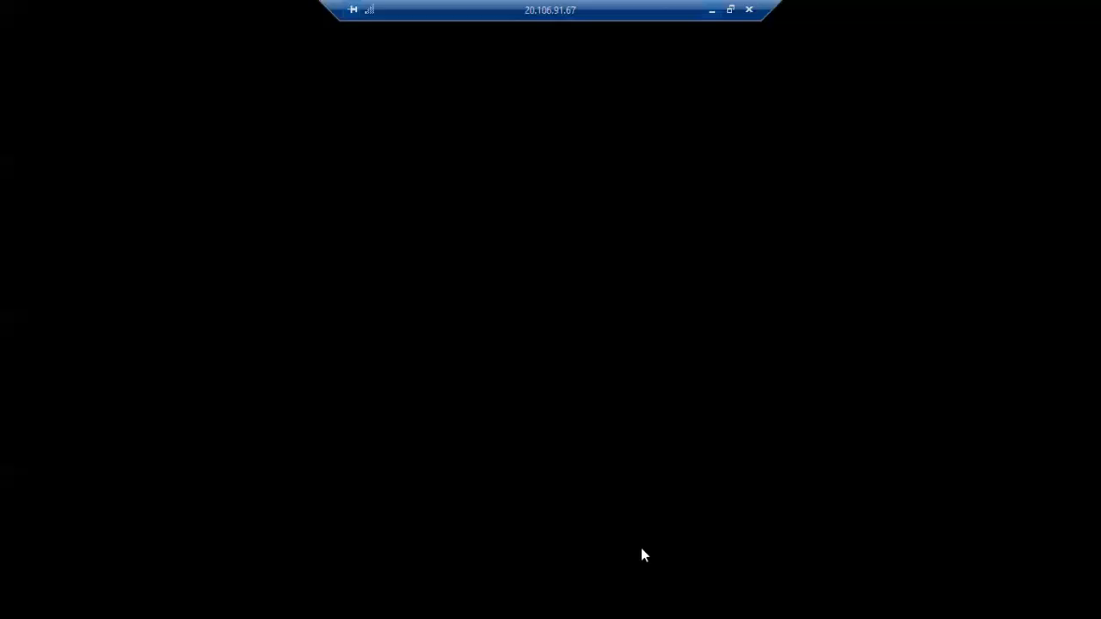
pyautogui.click(19, 601)
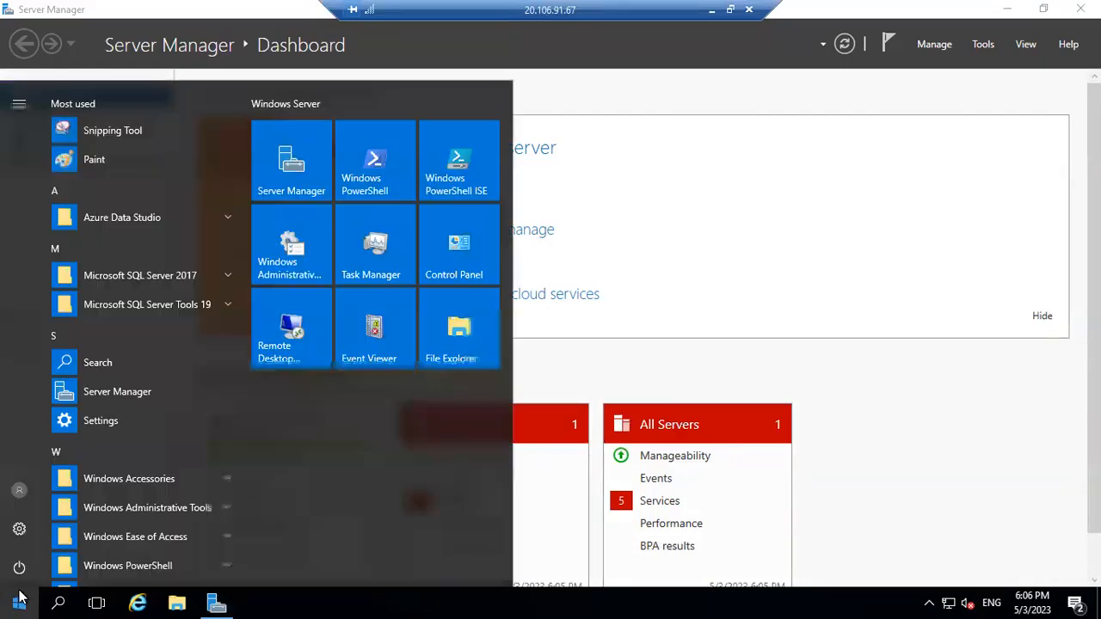
pyautogui.write('cmd')
pyautogui.press('Return')
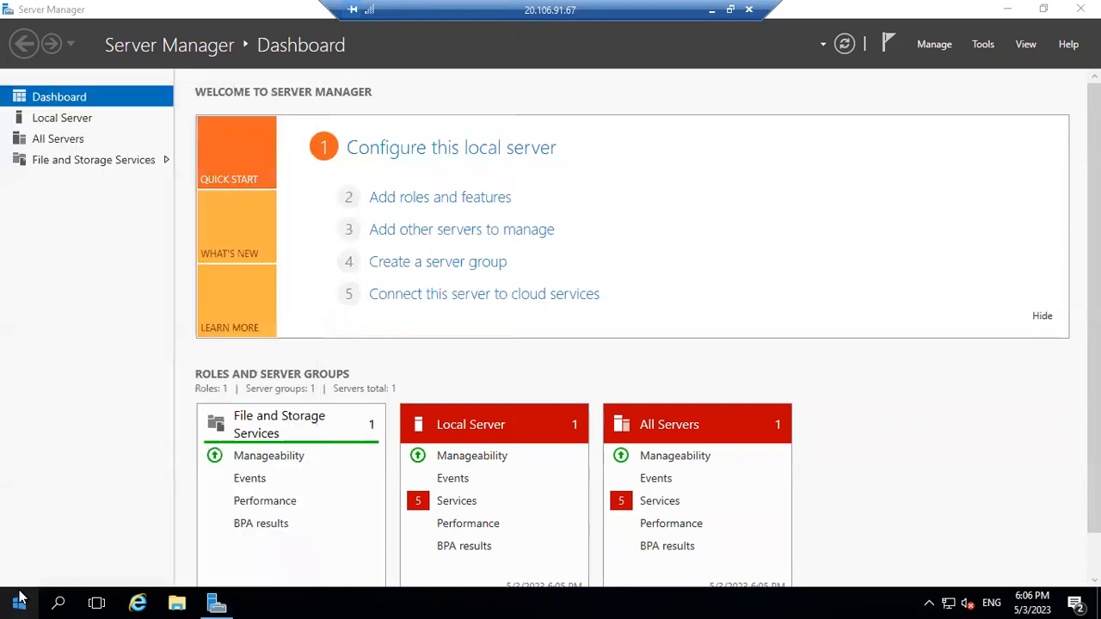
pyautogui.write('ipconfig /all')
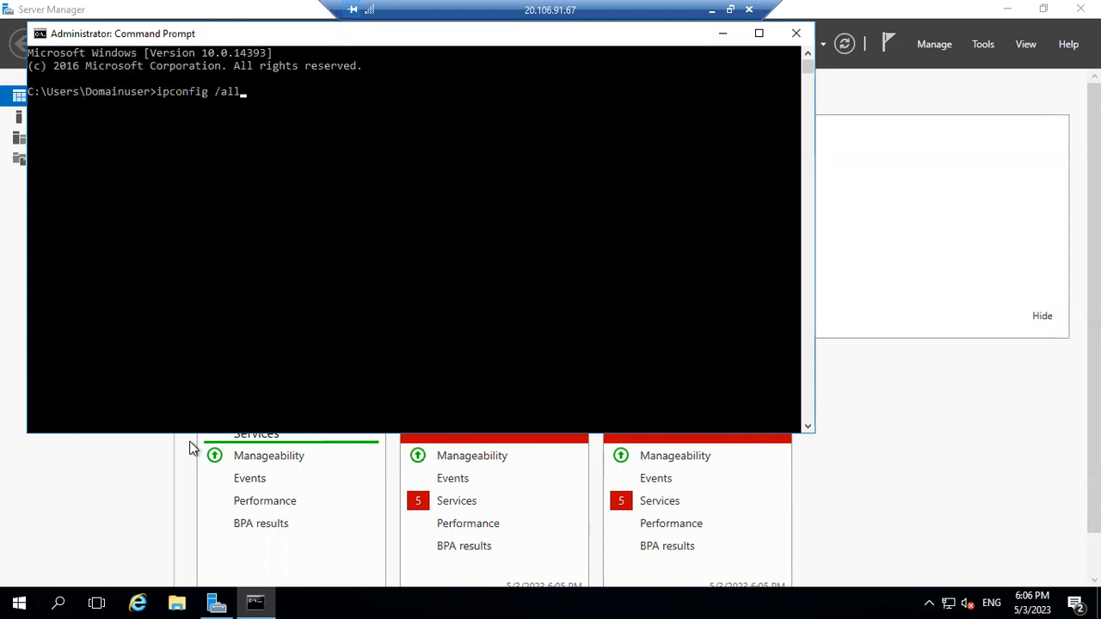
pyautogui.press('Return')
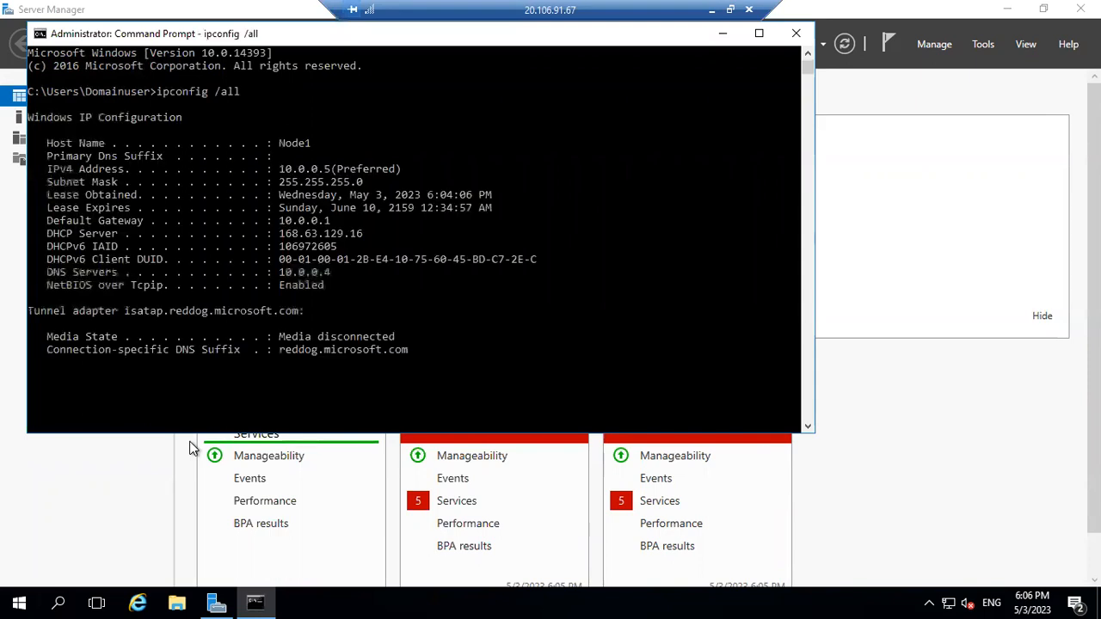
pyautogui.scroll(2, 279, 207)
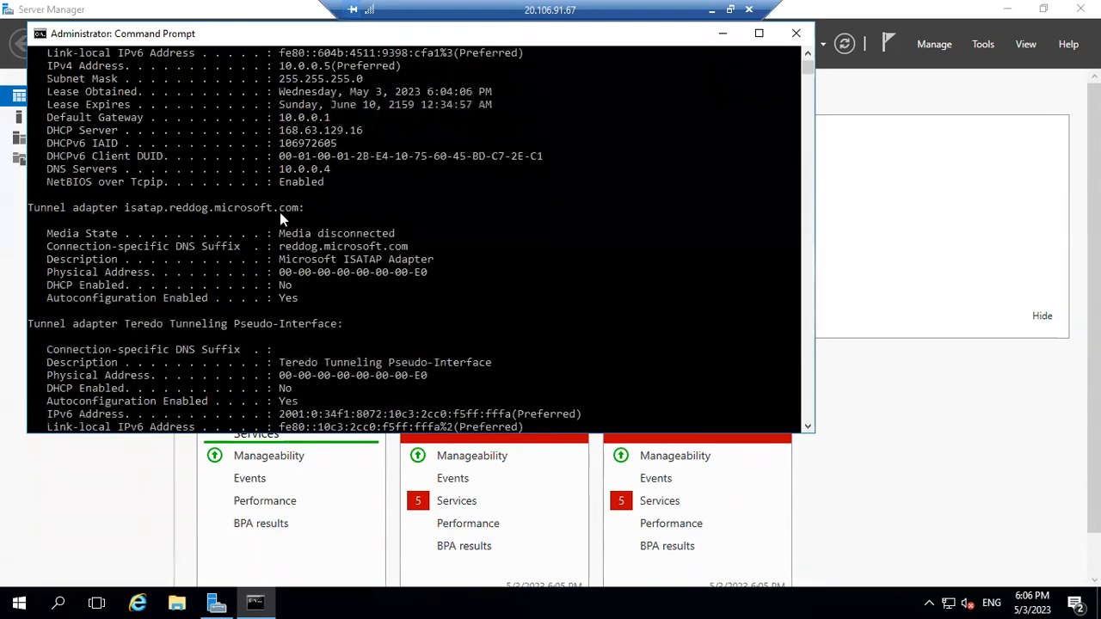
pyautogui.scroll(2, 150, 188)
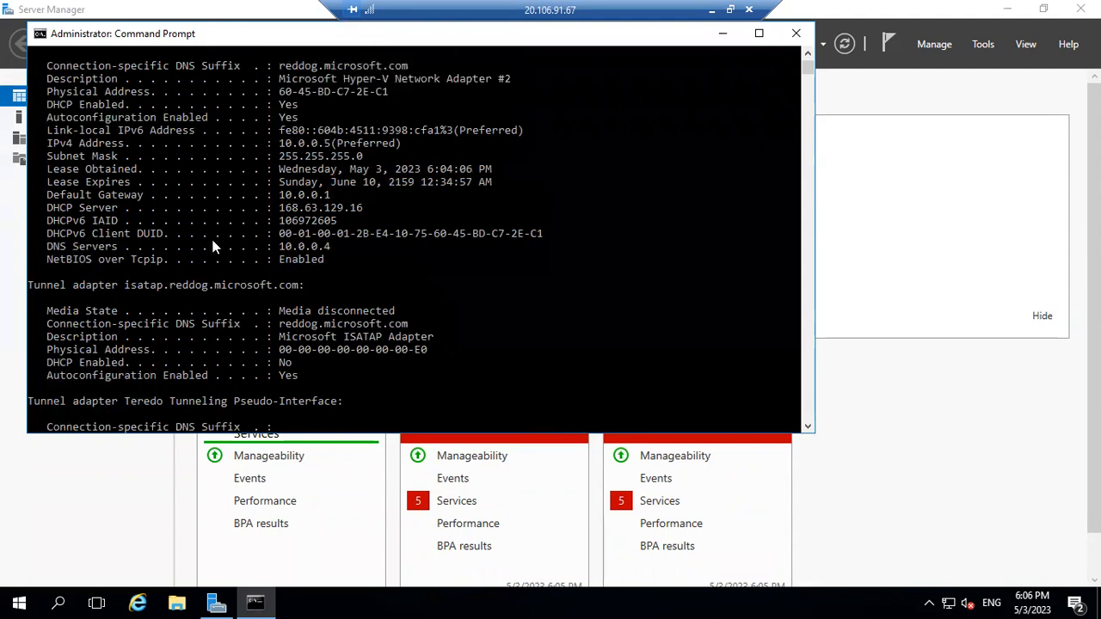
pyautogui.click(280, 249)
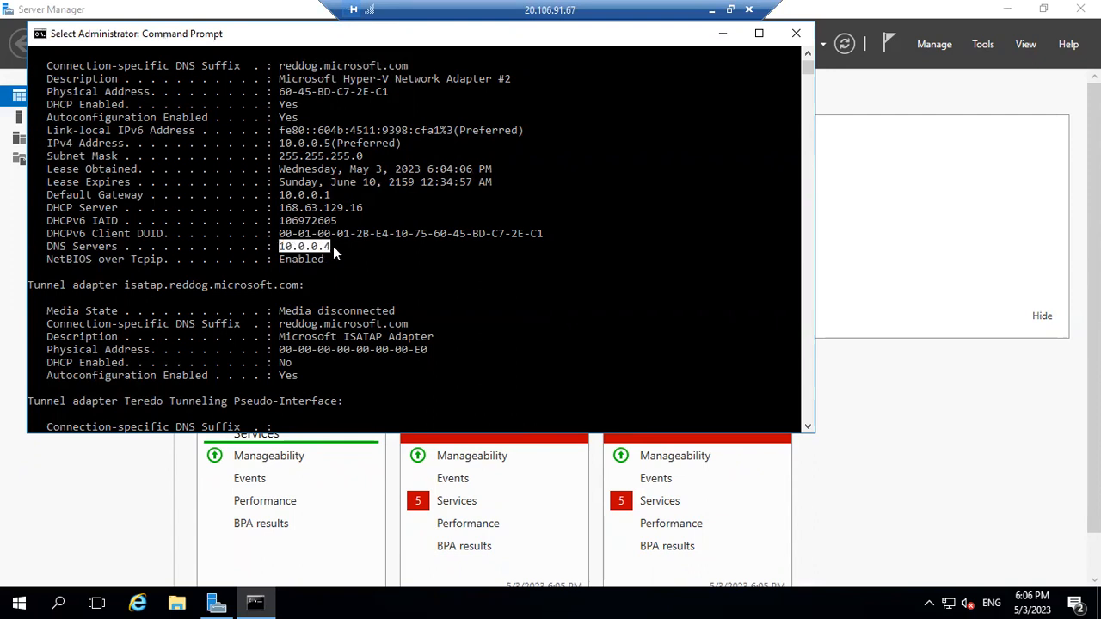
pyautogui.click(460, 247)
pyautogui.click(9, 598)
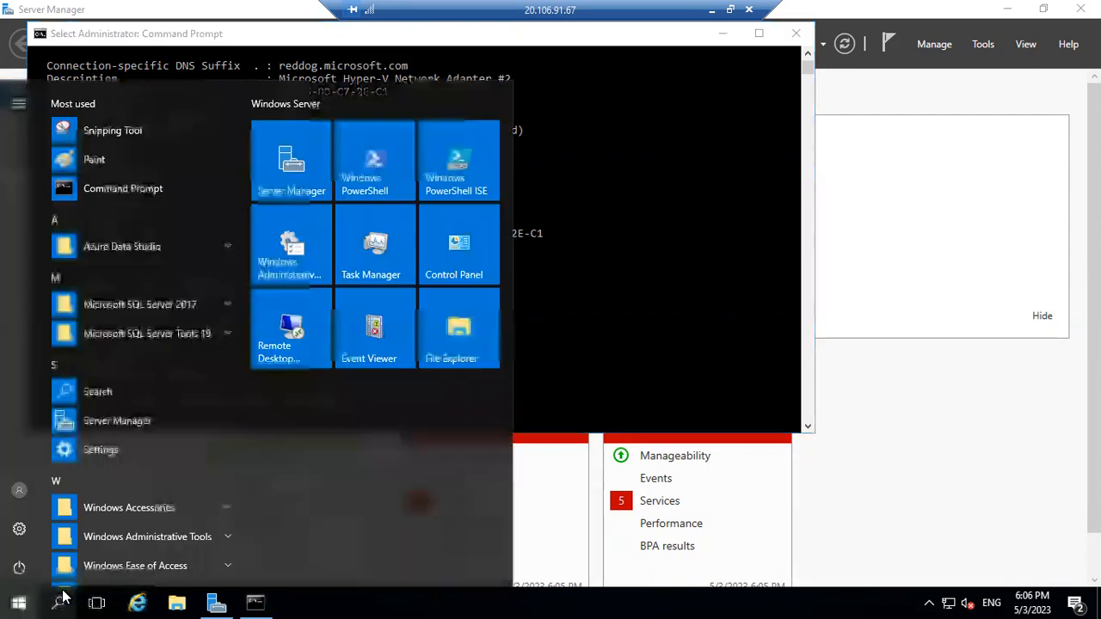
# Through This PC properties, set Node1's membership to the domain domain.com.
pyautogui.write('this')
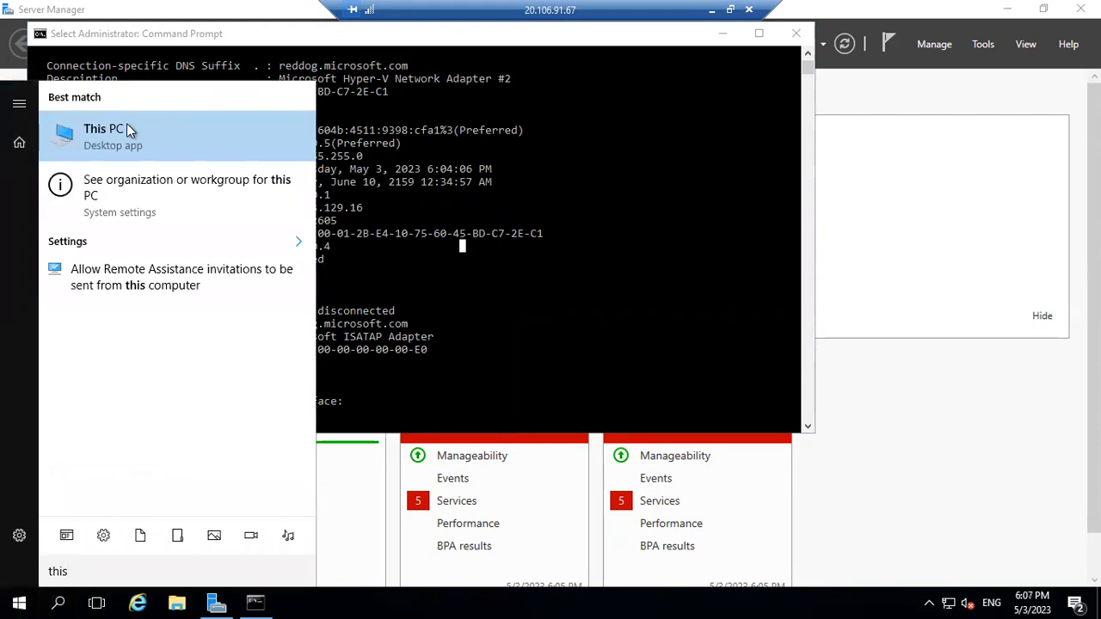
pyautogui.rightClick(128, 125)
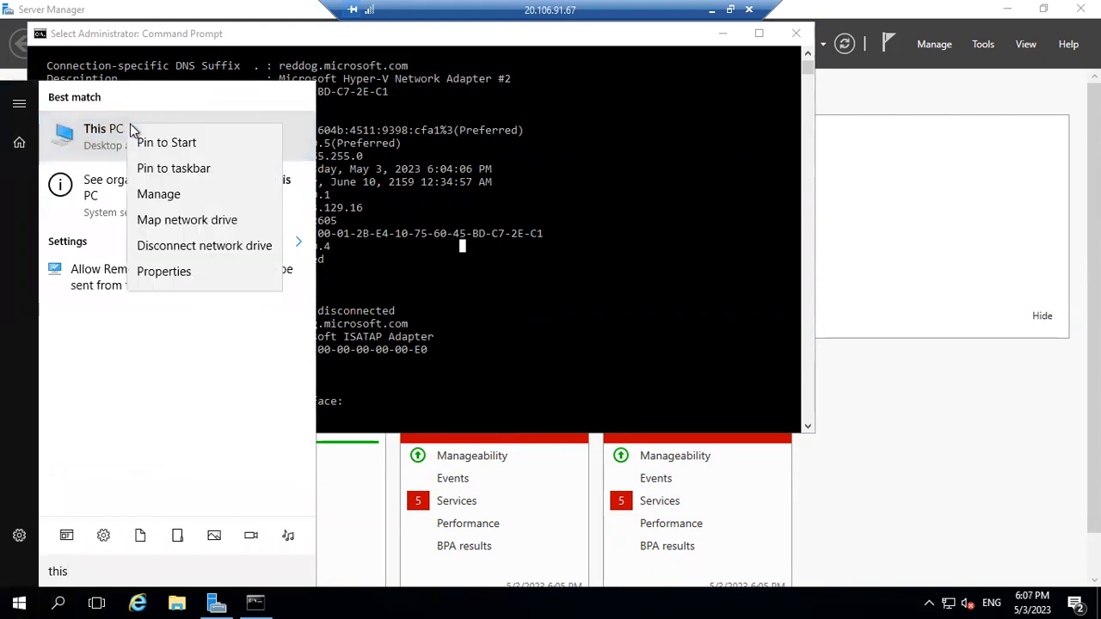
pyautogui.click(283, 276)
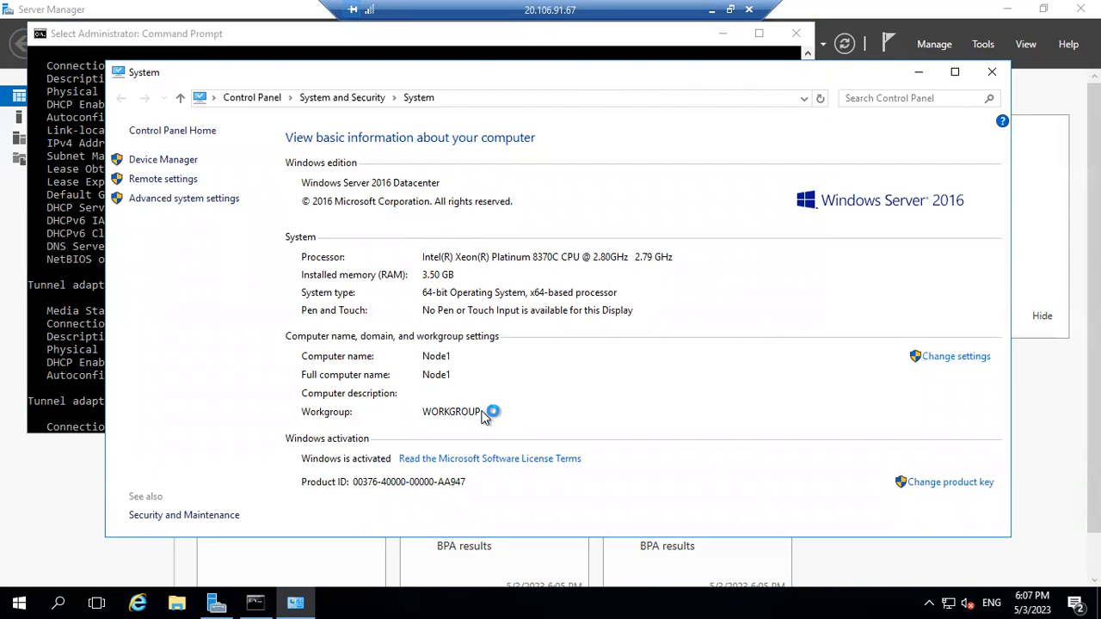
pyautogui.click(301, 218)
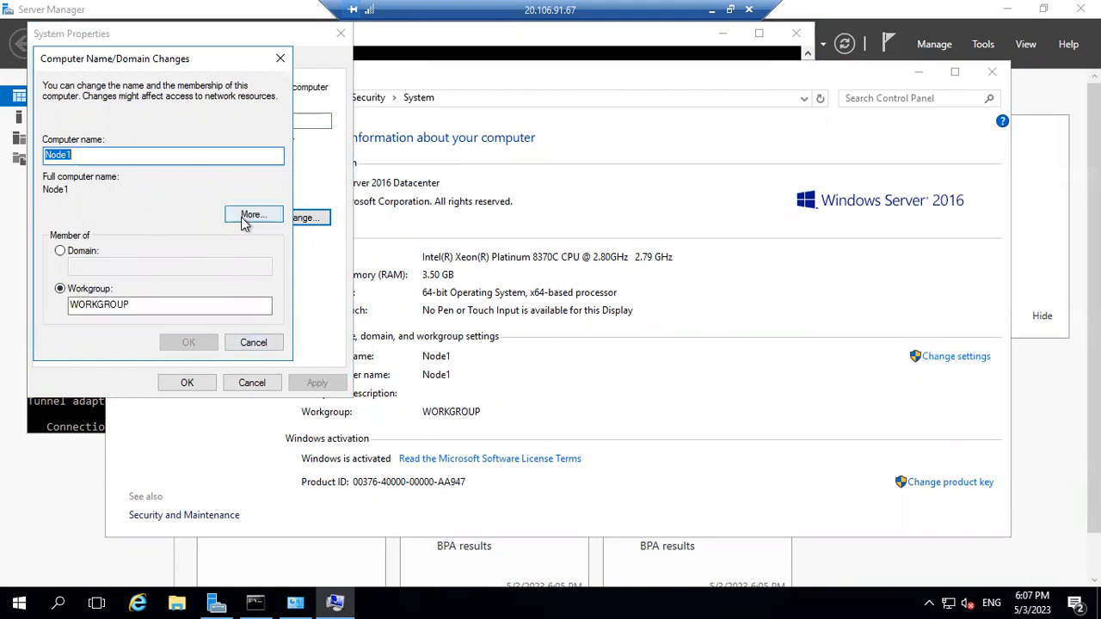
pyautogui.click(70, 261)
pyautogui.click(129, 271)
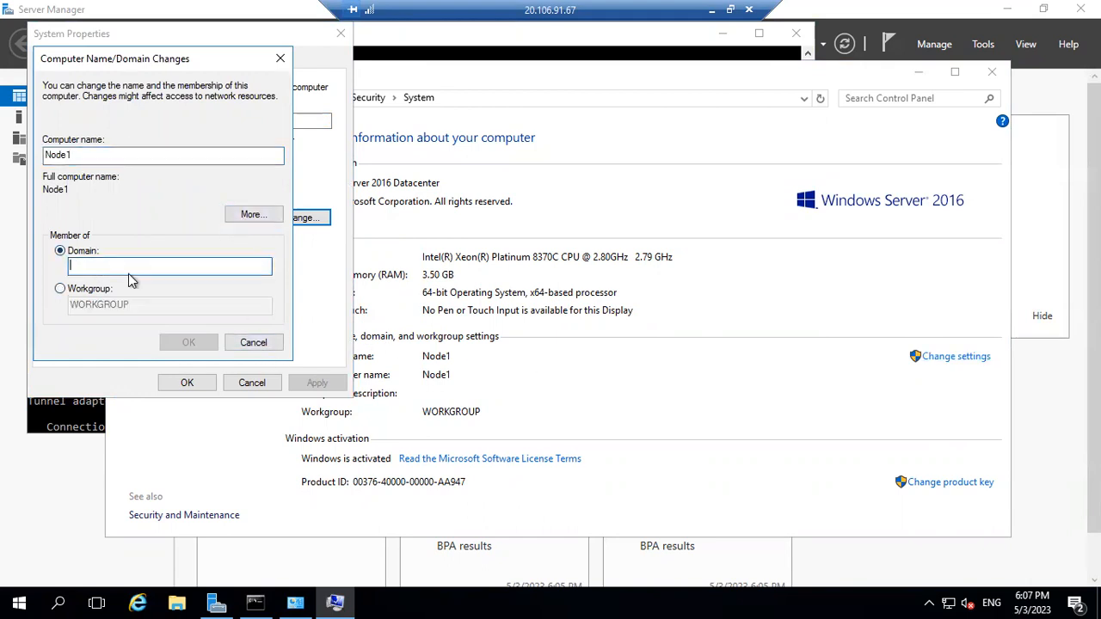
pyautogui.write('domain.com')
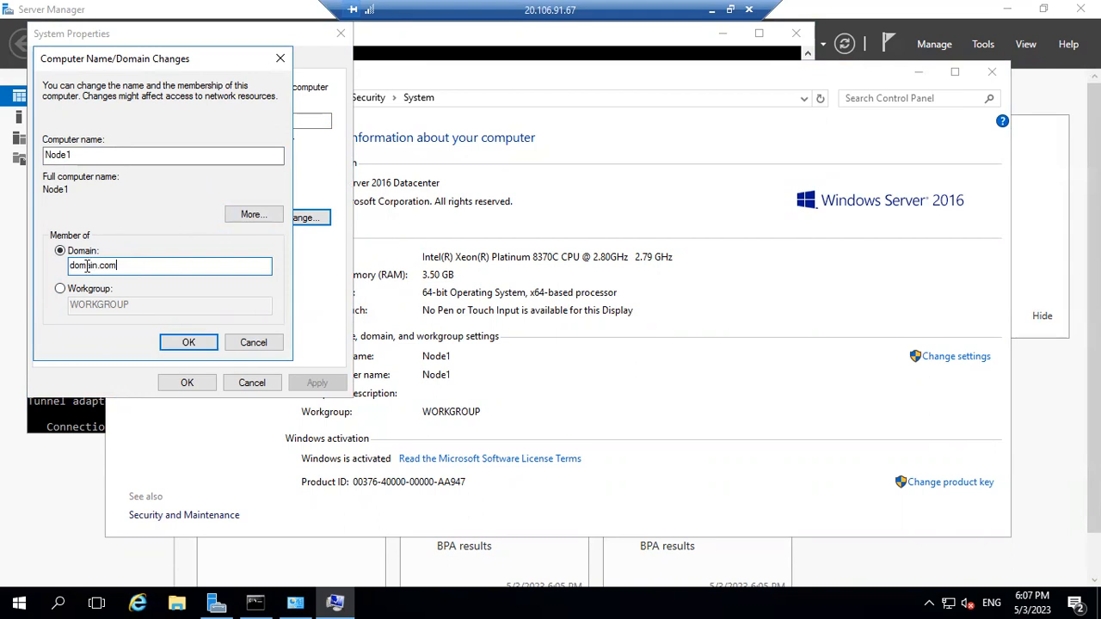
pyautogui.doubleClick(86, 266)
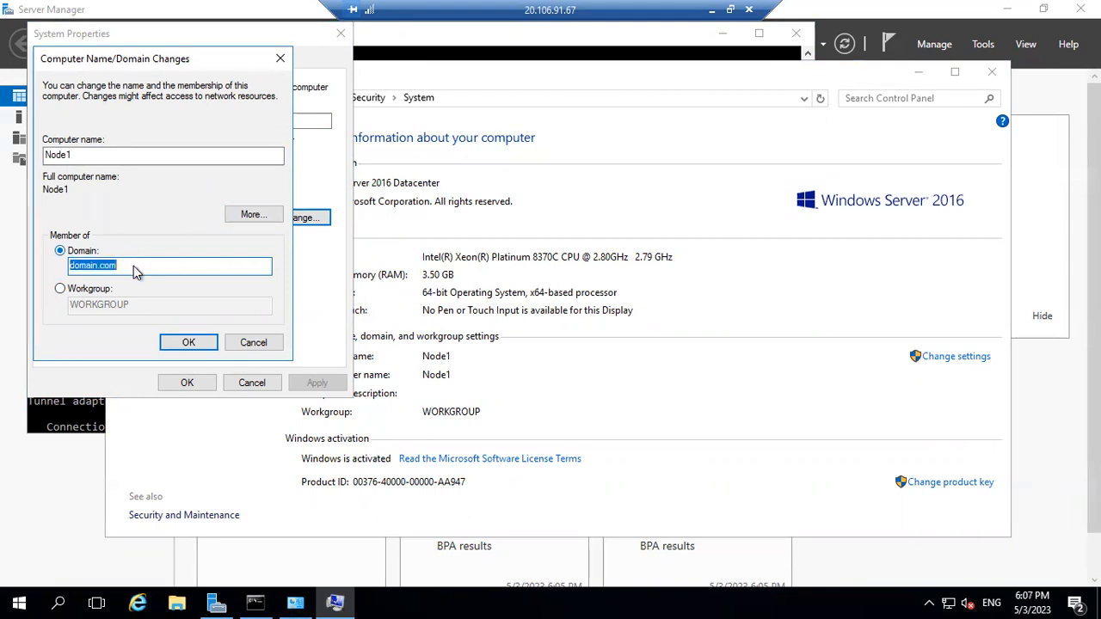
pyautogui.click(188, 344)
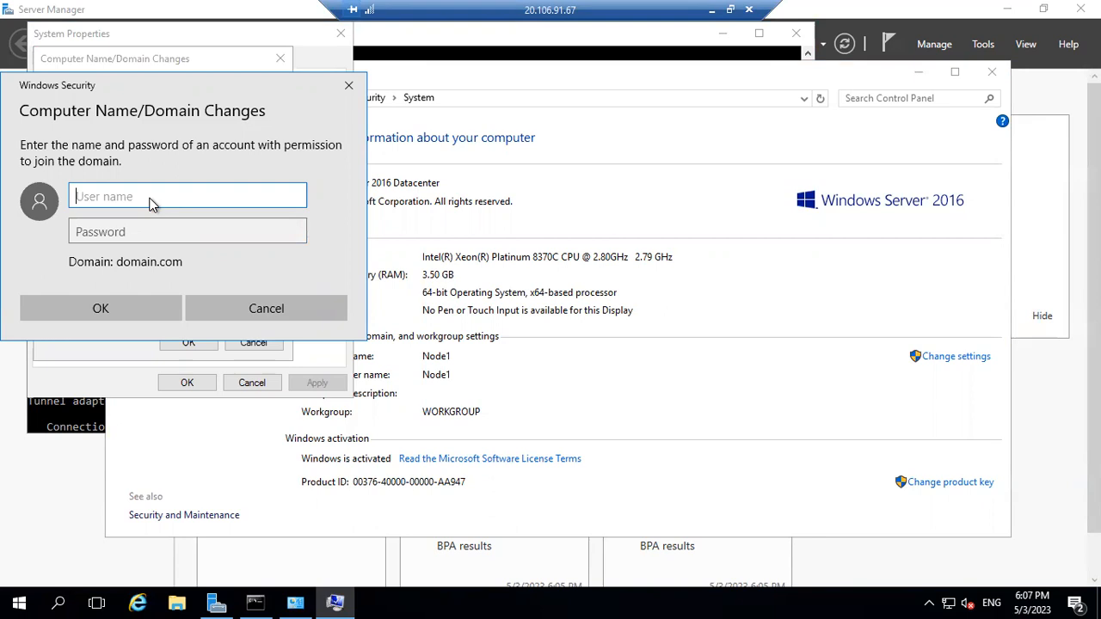
# Submit the domain account's user name and password, then move to the Node2 session.
pyautogui.write('domainuser')
pyautogui.press('Tab')
pyautogui.write('••')
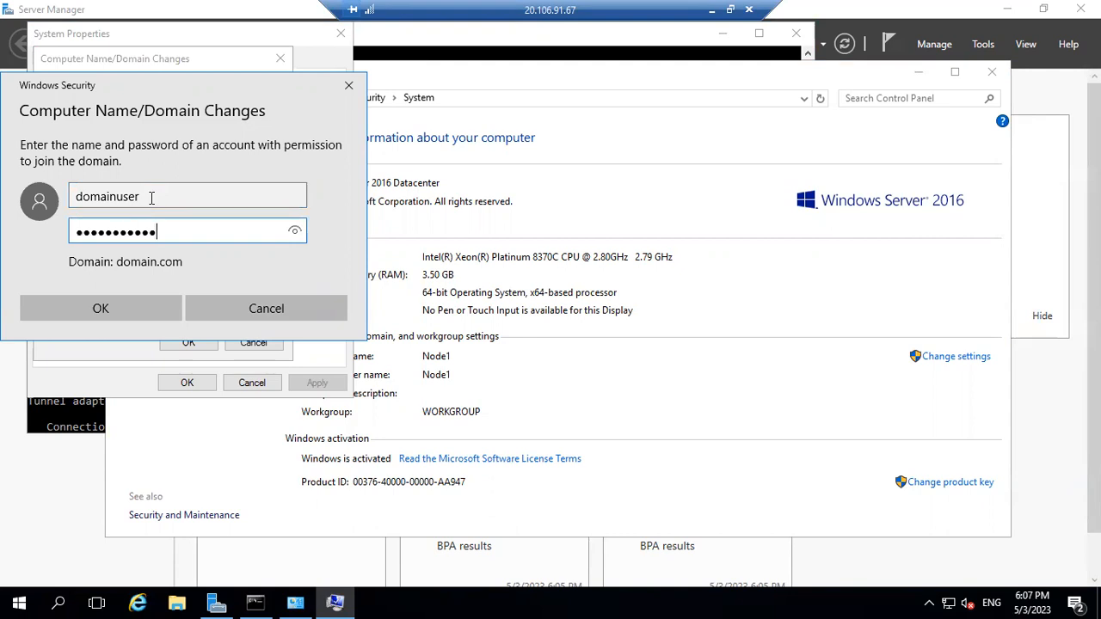
pyautogui.press('Return')
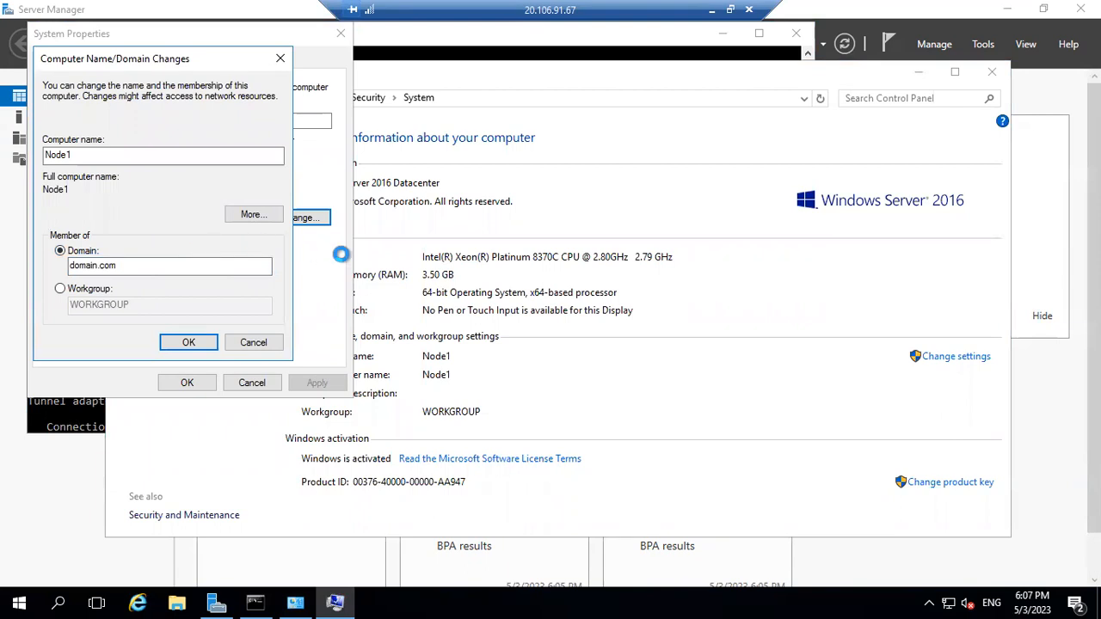
pyautogui.click(712, 9)
pyautogui.moveTo(733, 602)
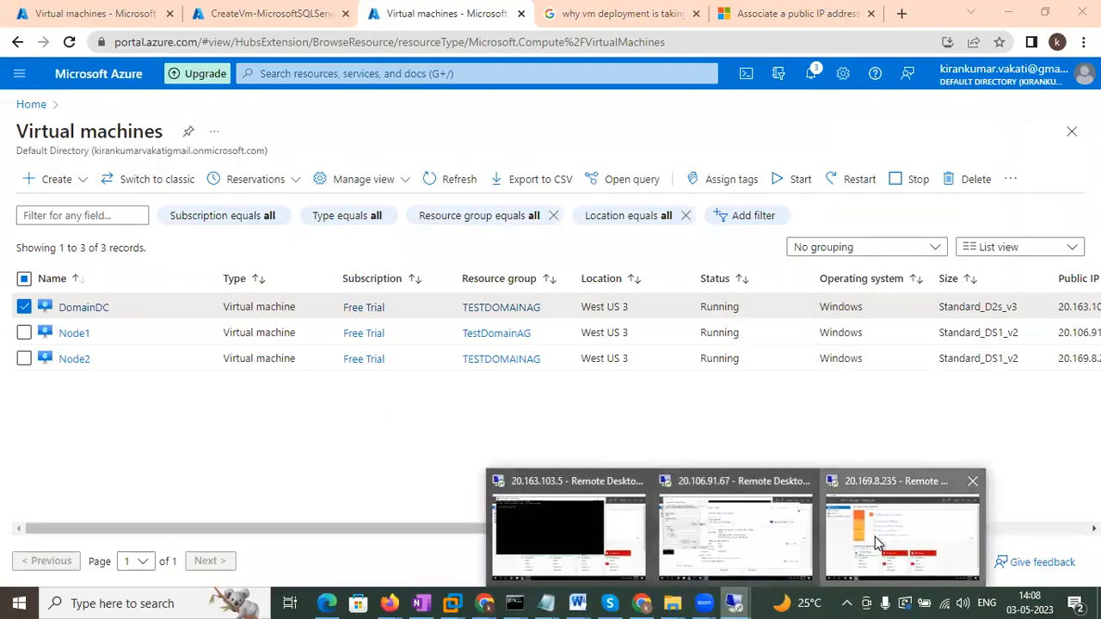
pyautogui.click(874, 537)
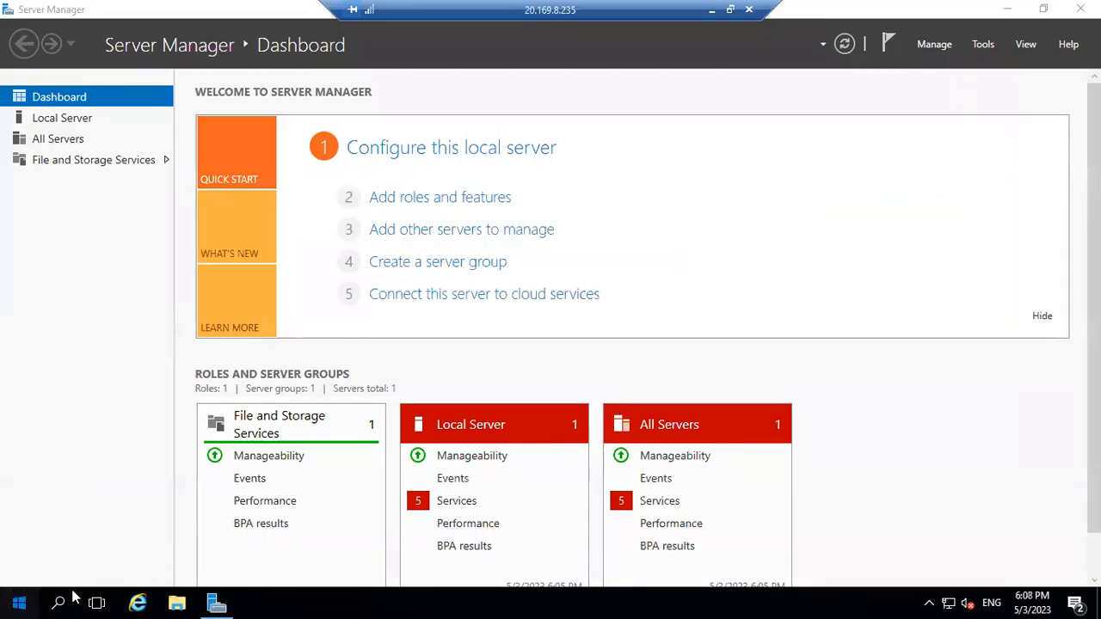
# Through This PC properties, set Node2's membership to the domain domain.com.
pyautogui.write('s')
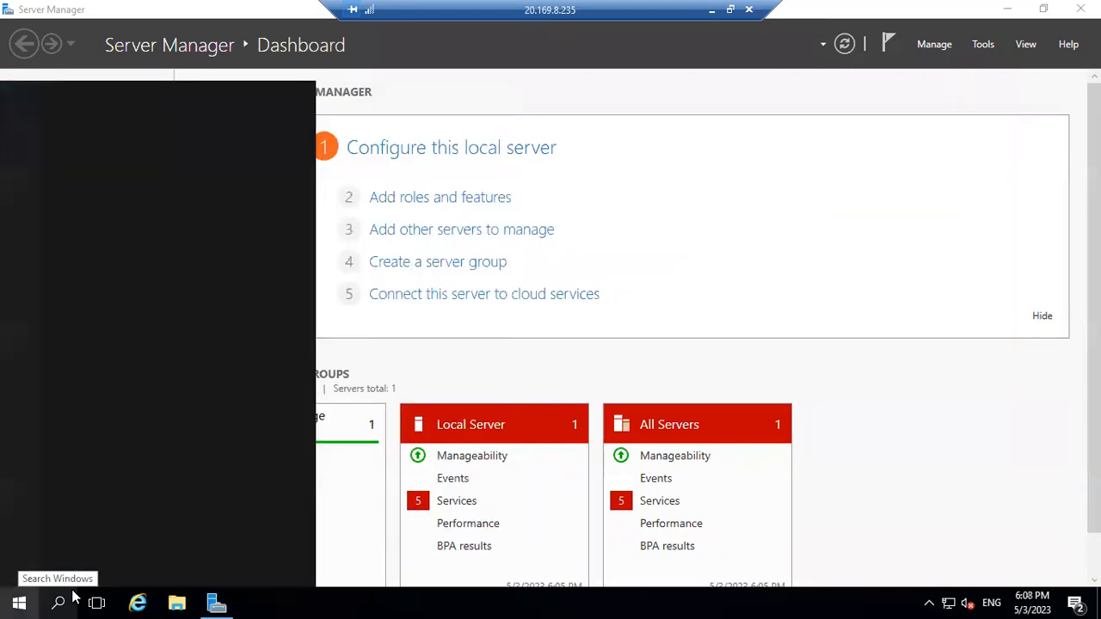
pyautogui.write('this')
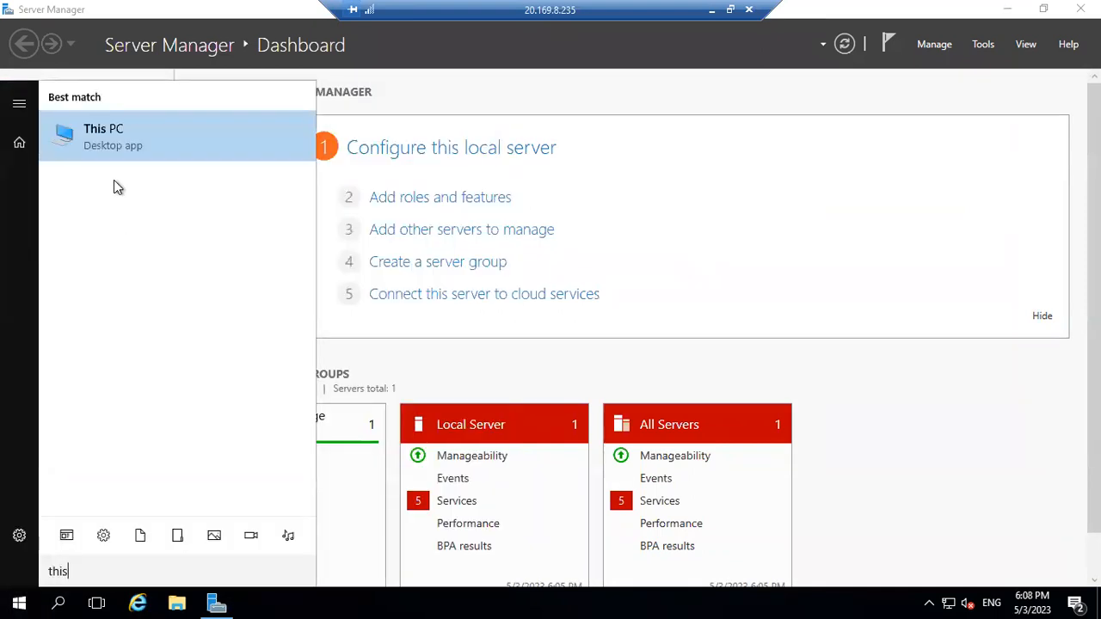
pyautogui.rightClick(125, 130)
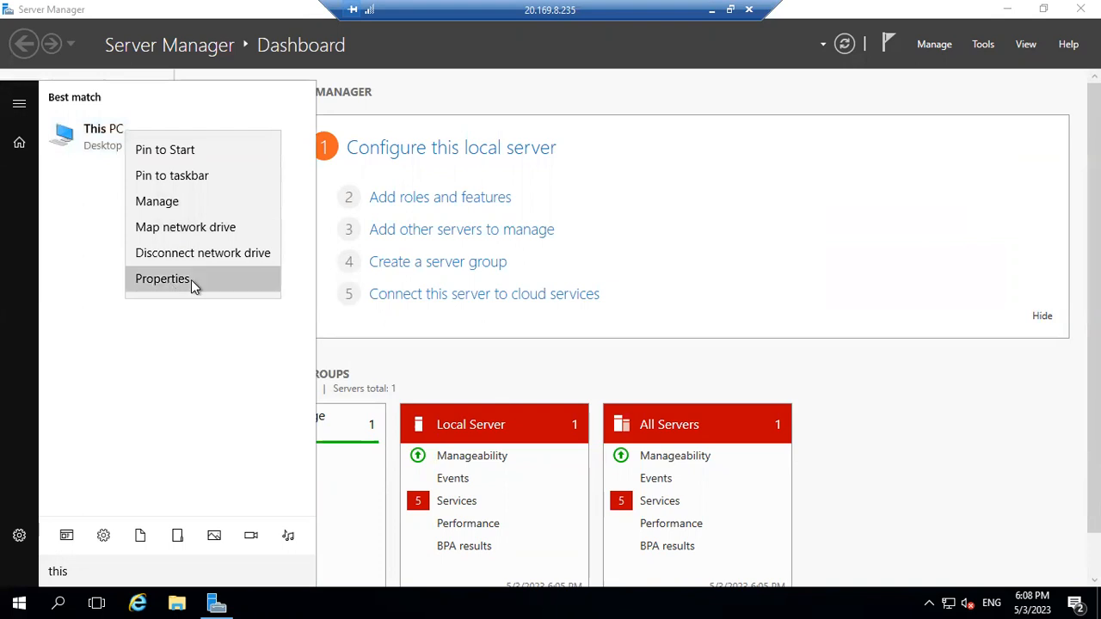
pyautogui.click(194, 285)
pyautogui.click(968, 363)
pyautogui.click(409, 321)
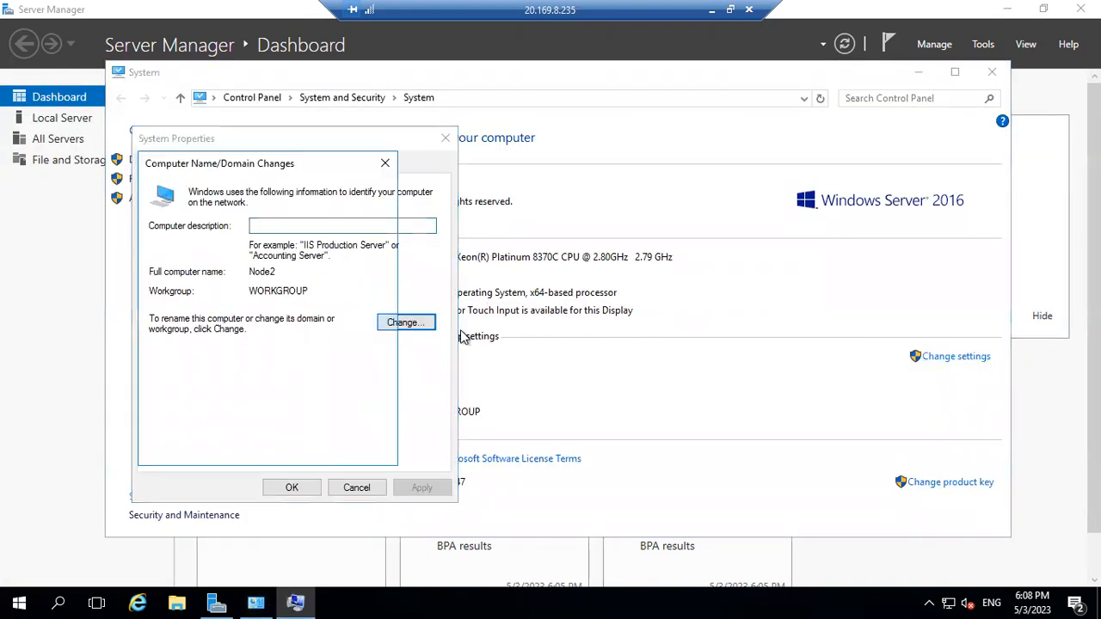
pyautogui.click(178, 359)
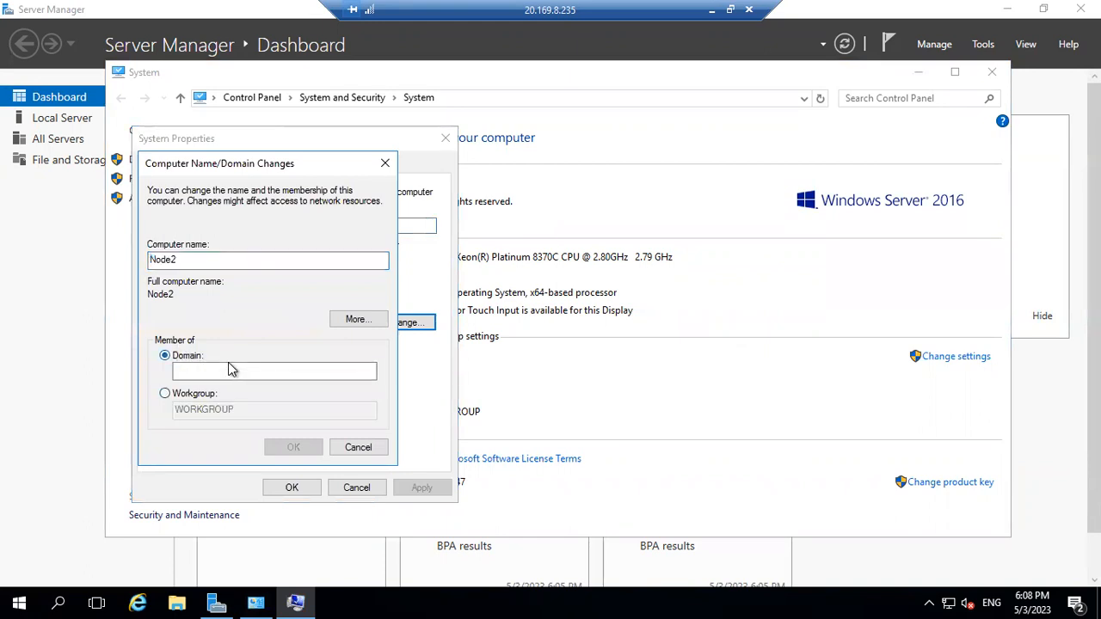
pyautogui.click(267, 373)
pyautogui.write('domain.com')
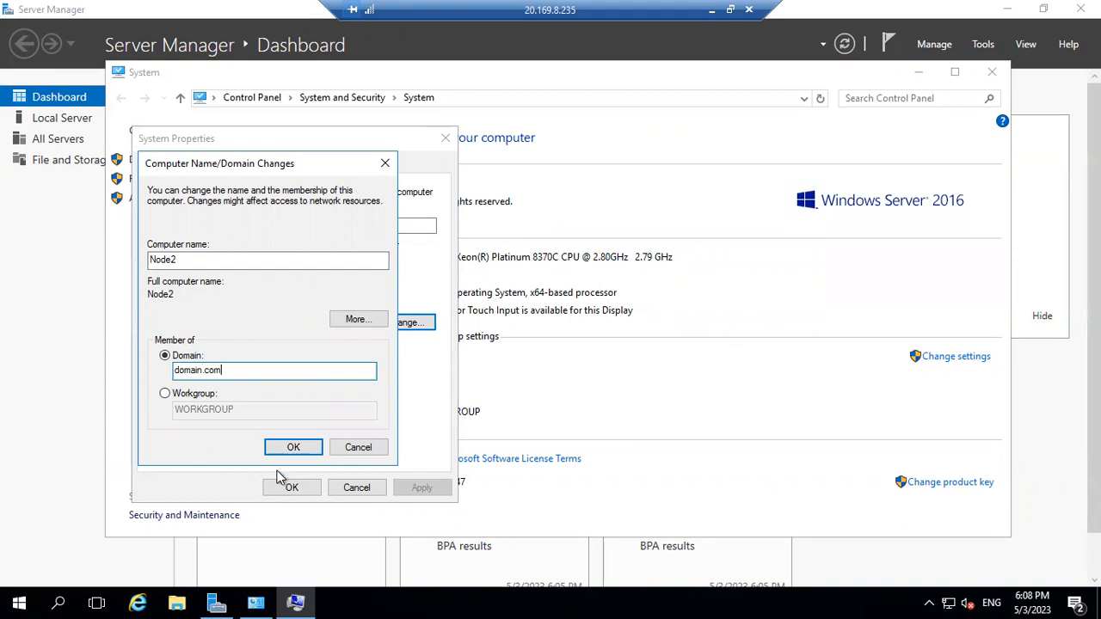
pyautogui.click(305, 449)
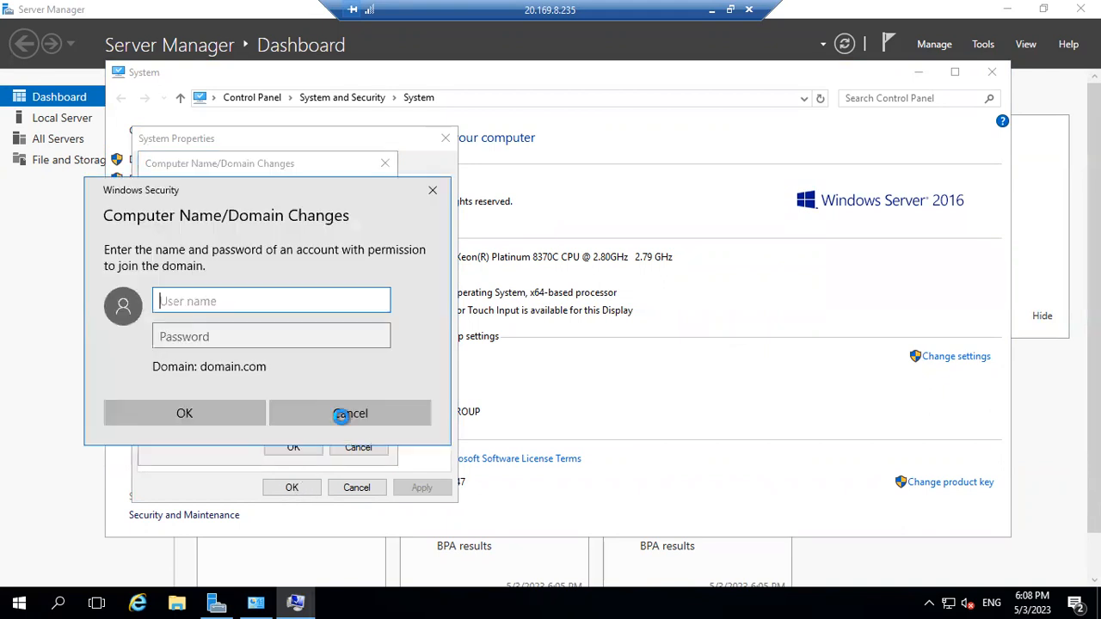
# Enter the domain account's user name and password to authorize the join.
pyautogui.write('domainuser')
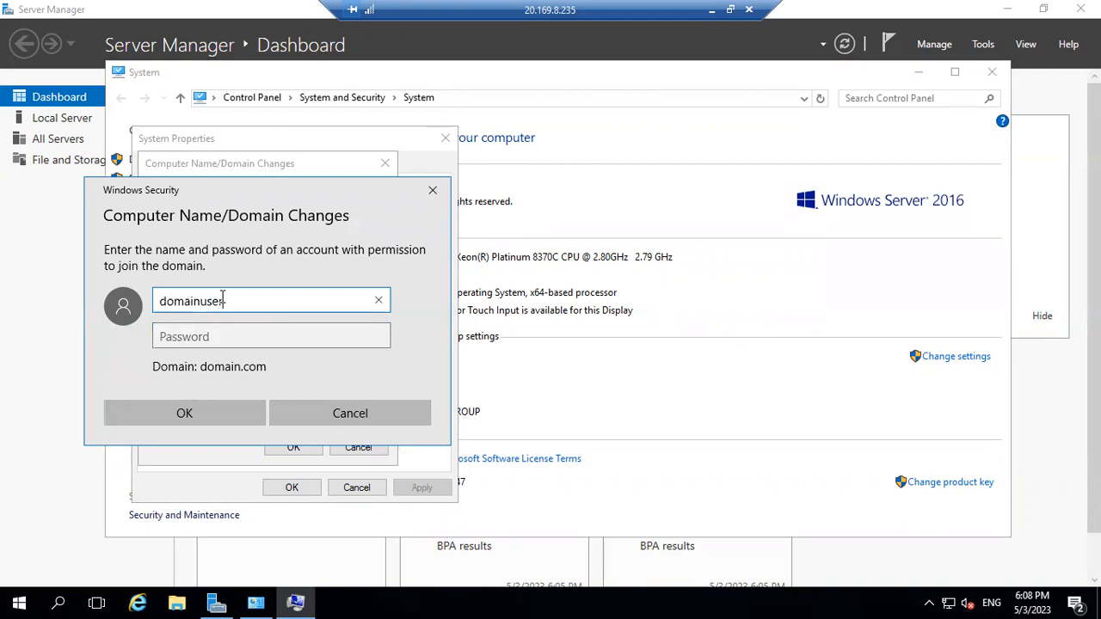
pyautogui.press('Tab')
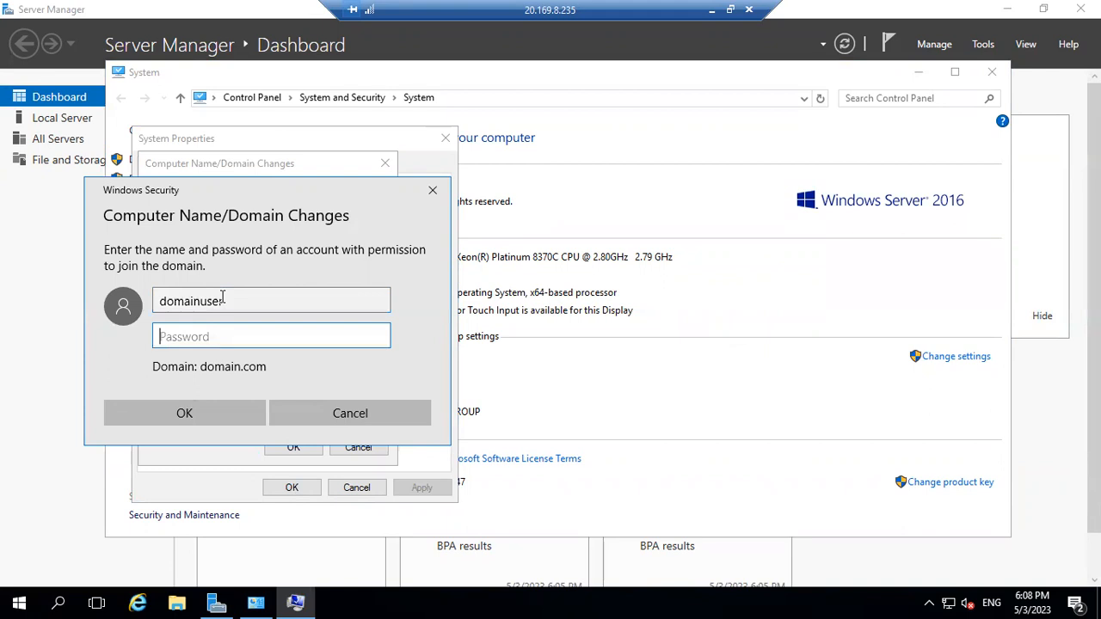
pyautogui.write('**********')
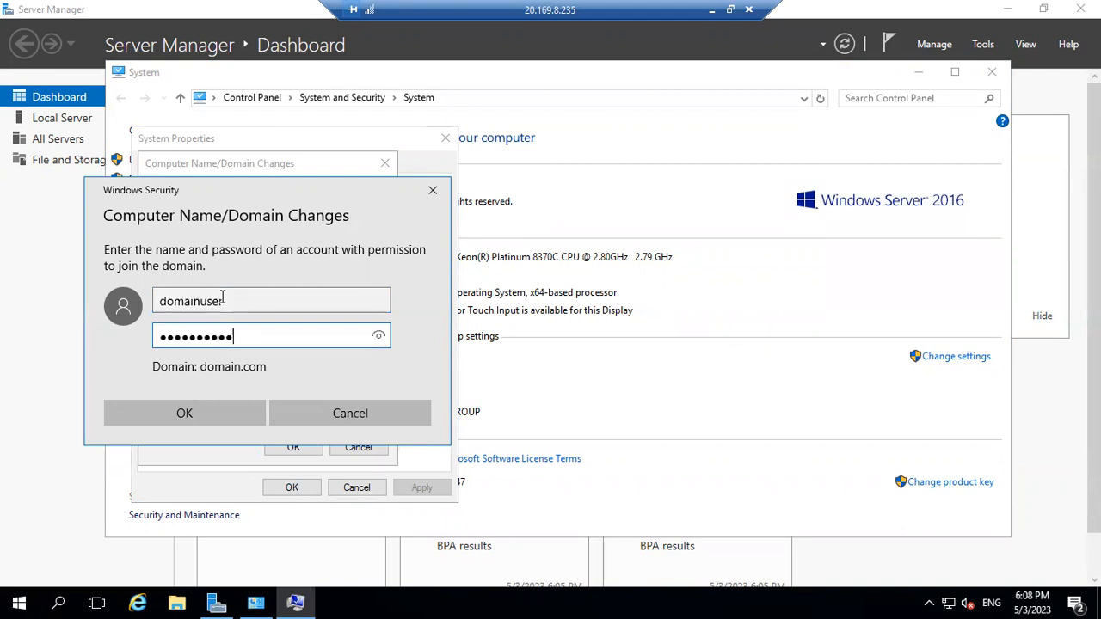
pyautogui.press('Return')
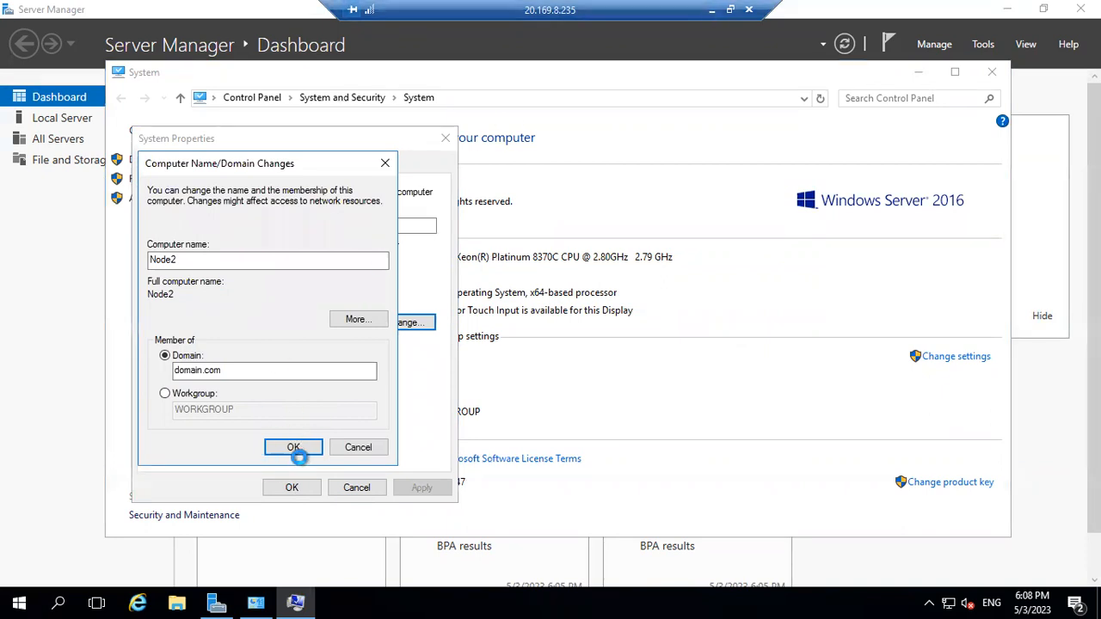
# On Node1, acknowledge the domain.com welcome and restart prompts, restart now, then return to Node2.
pyautogui.click(712, 9)
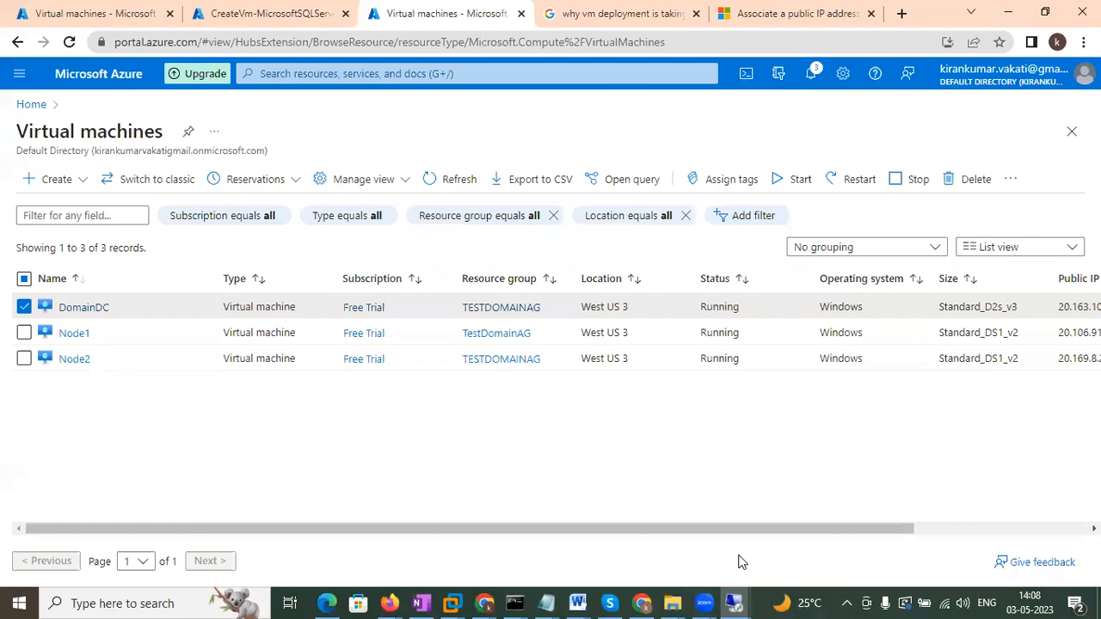
pyautogui.moveTo(736, 601)
pyautogui.click(694, 537)
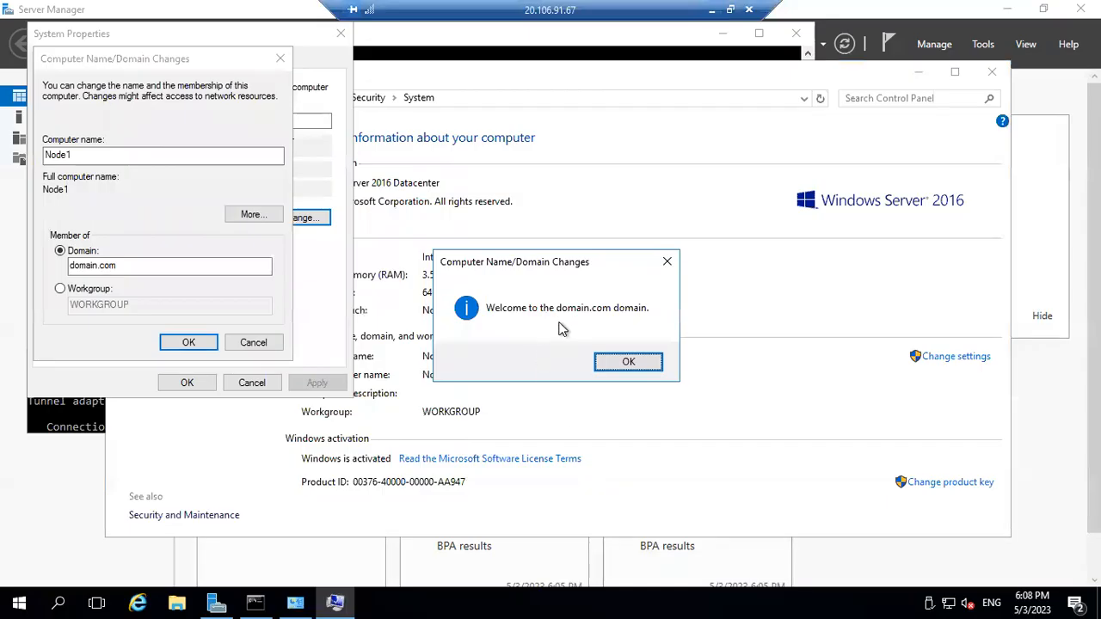
pyautogui.click(628, 363)
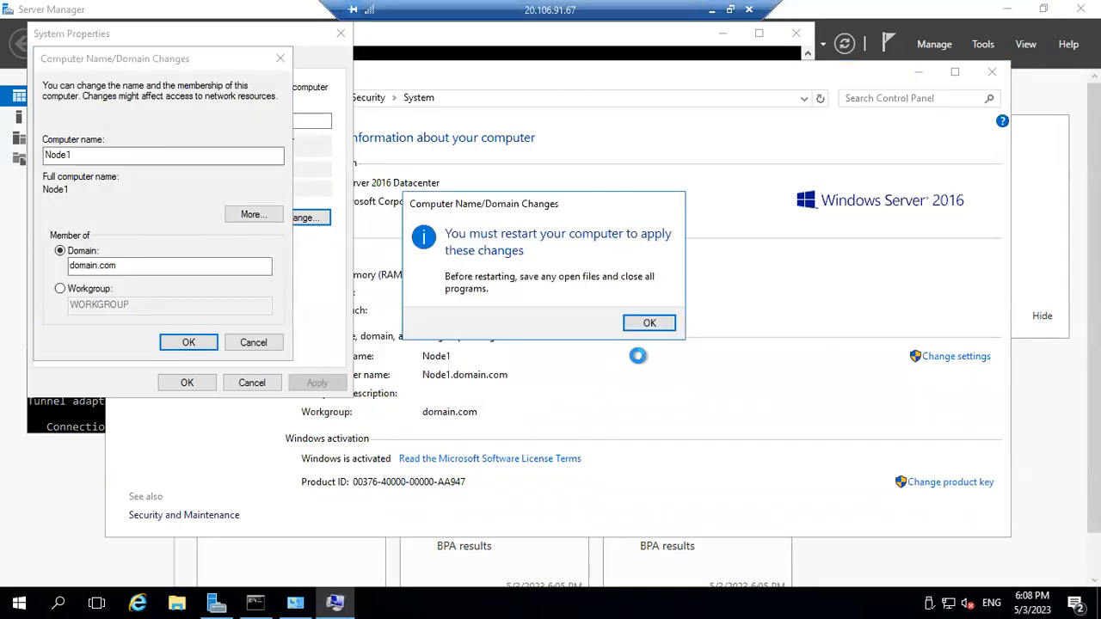
pyautogui.click(648, 324)
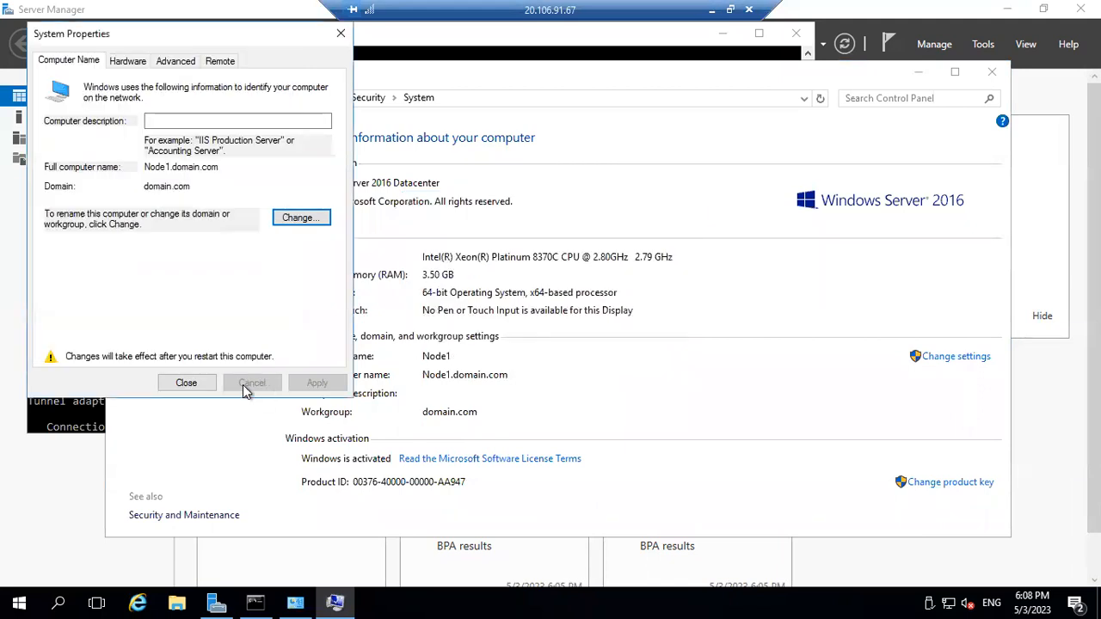
pyautogui.click(187, 384)
pyautogui.click(546, 318)
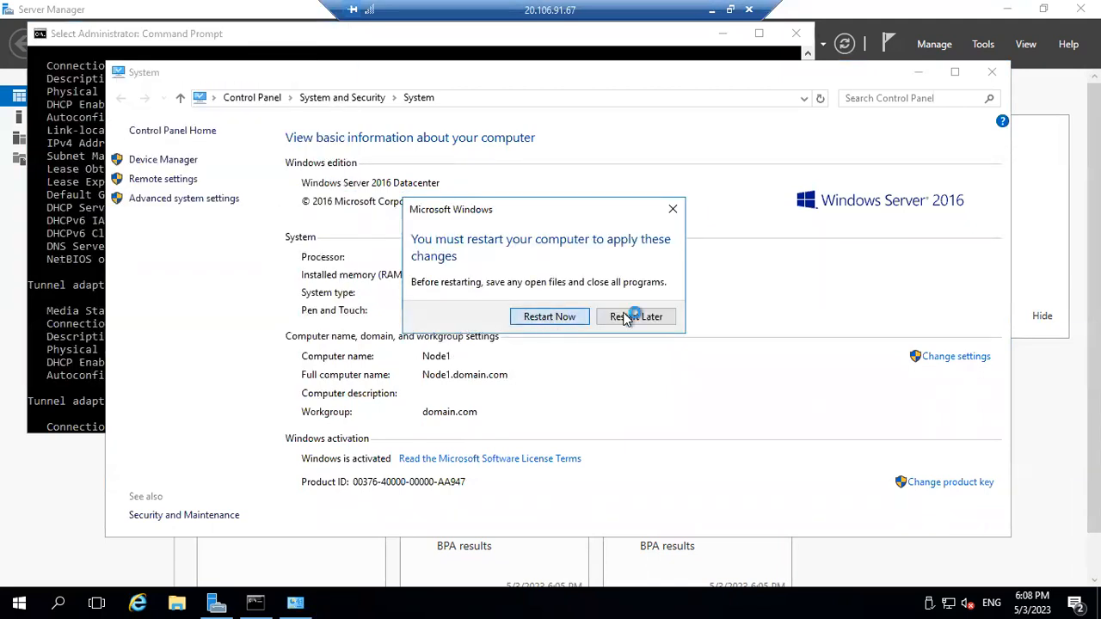
pyautogui.click(712, 9)
pyautogui.moveTo(762, 603)
pyautogui.click(819, 516)
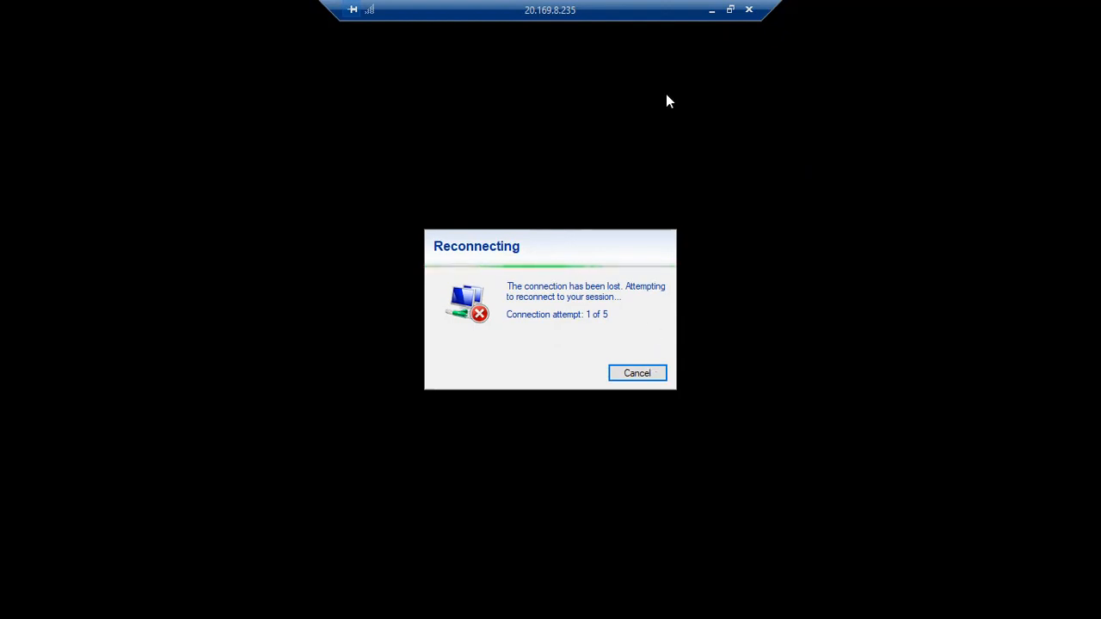
# Reconnect to Node1 at 20.106.91.67 with mstsc, entering the password and accepting the certificate.
pyautogui.click(711, 11)
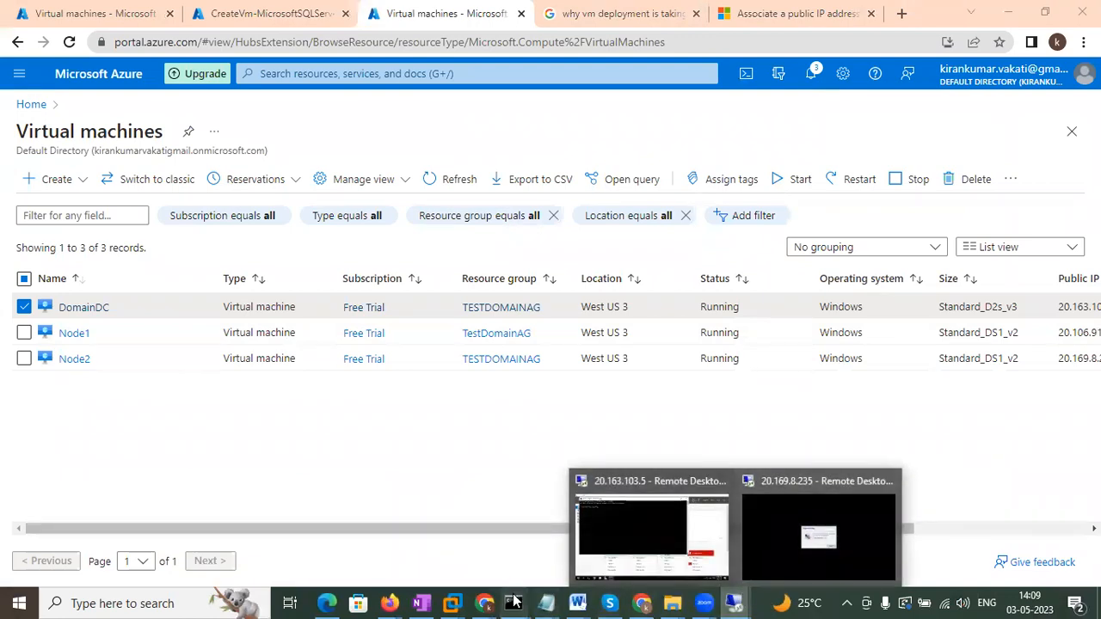
pyautogui.moveTo(514, 602)
pyautogui.click(453, 537)
pyautogui.press('Up')
pyautogui.press('Return')
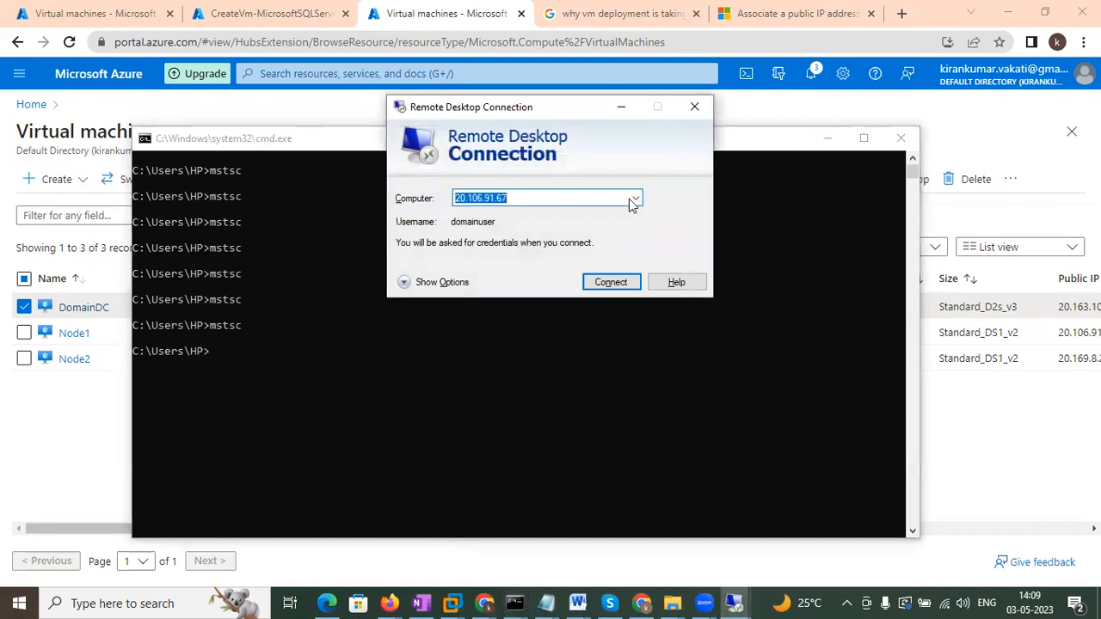
pyautogui.click(609, 282)
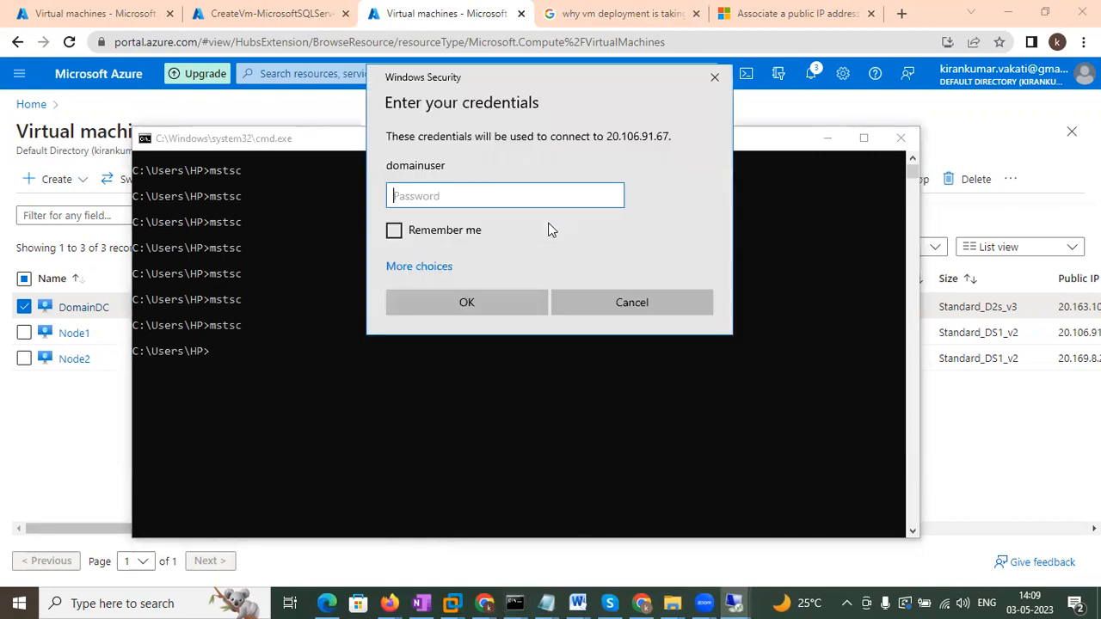
pyautogui.write('P')
pyautogui.press('Return')
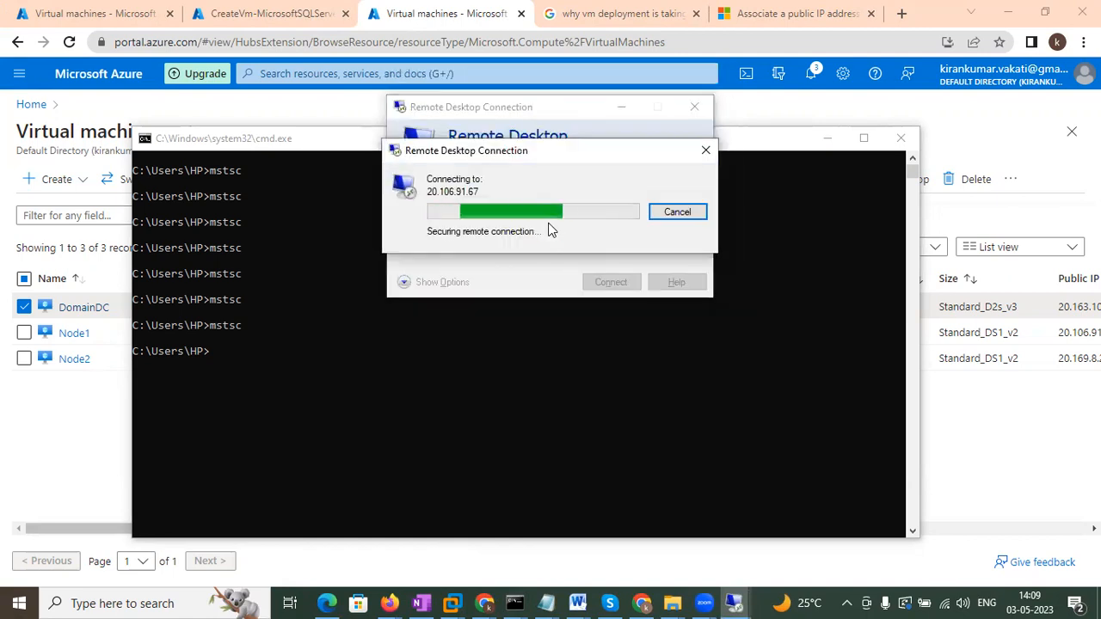
pyautogui.click(600, 338)
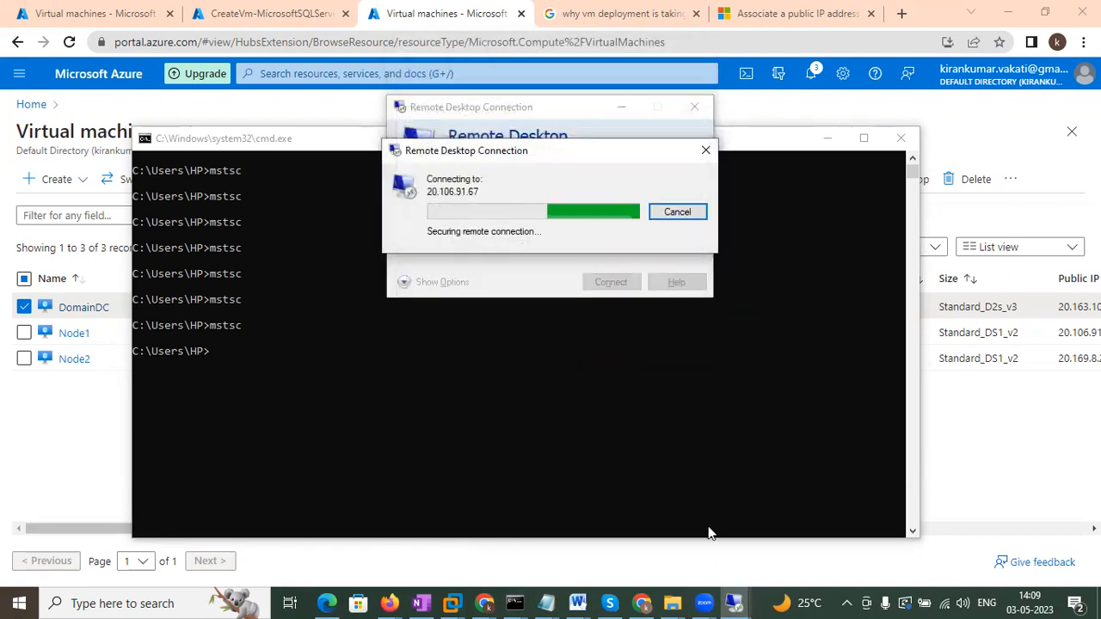
# On Node2, acknowledge the domain.com welcome and restart prompts, then restart it now.
pyautogui.moveTo(733, 602)
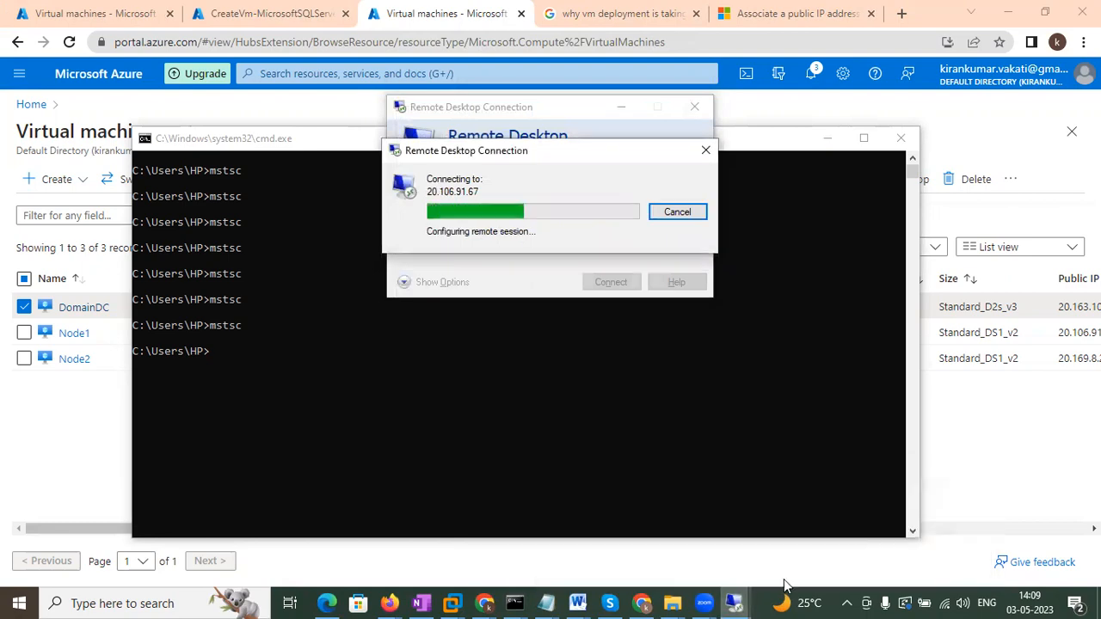
pyautogui.click(735, 572)
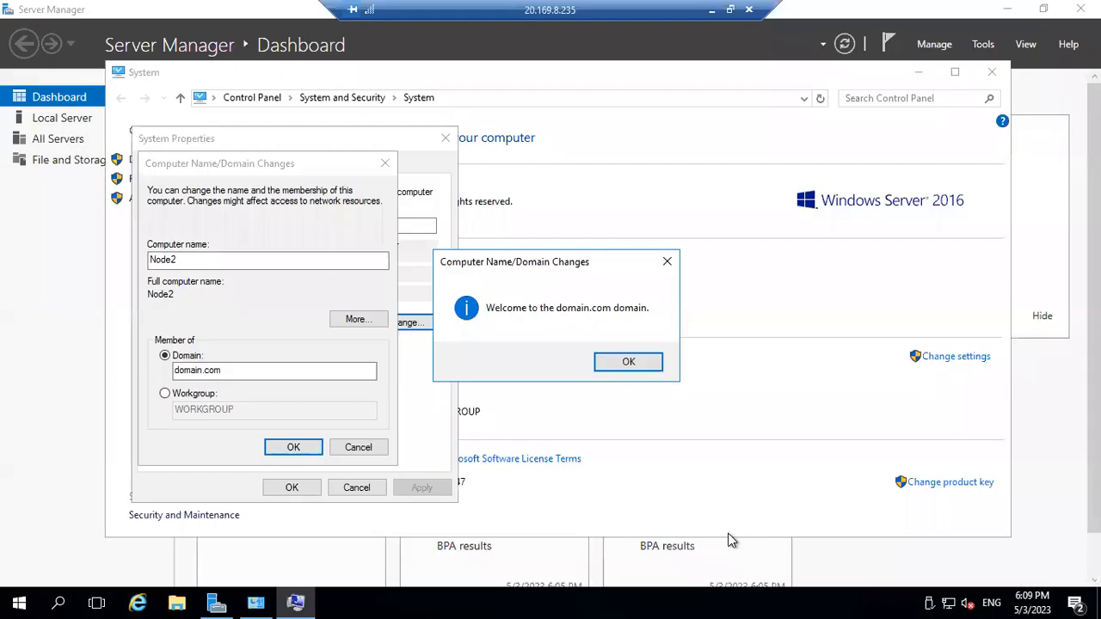
pyautogui.click(625, 364)
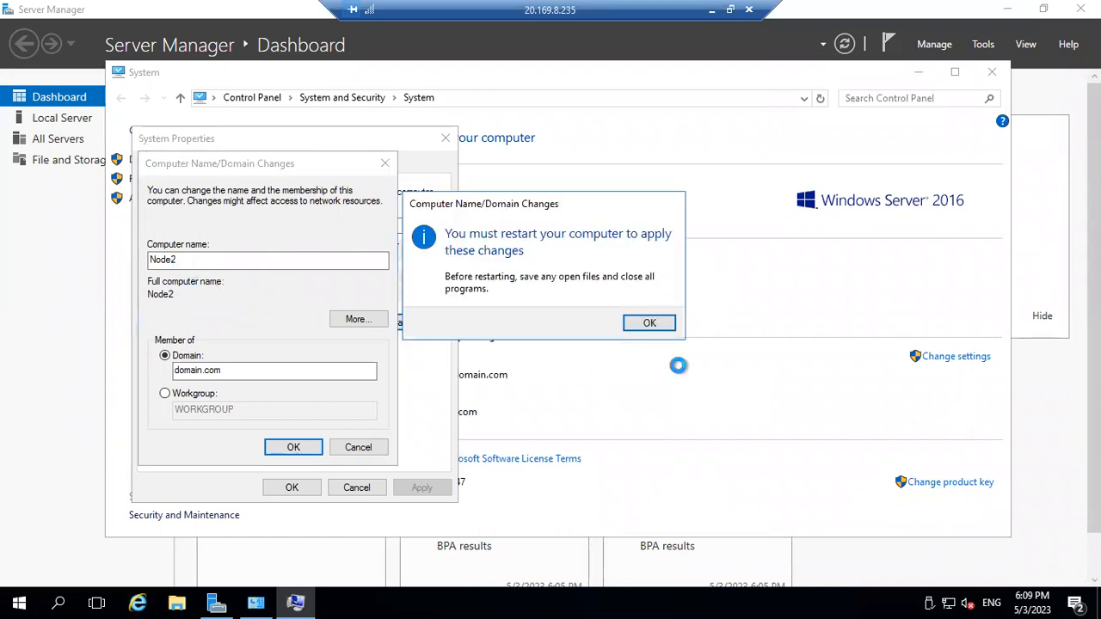
pyautogui.click(652, 322)
pyautogui.click(291, 488)
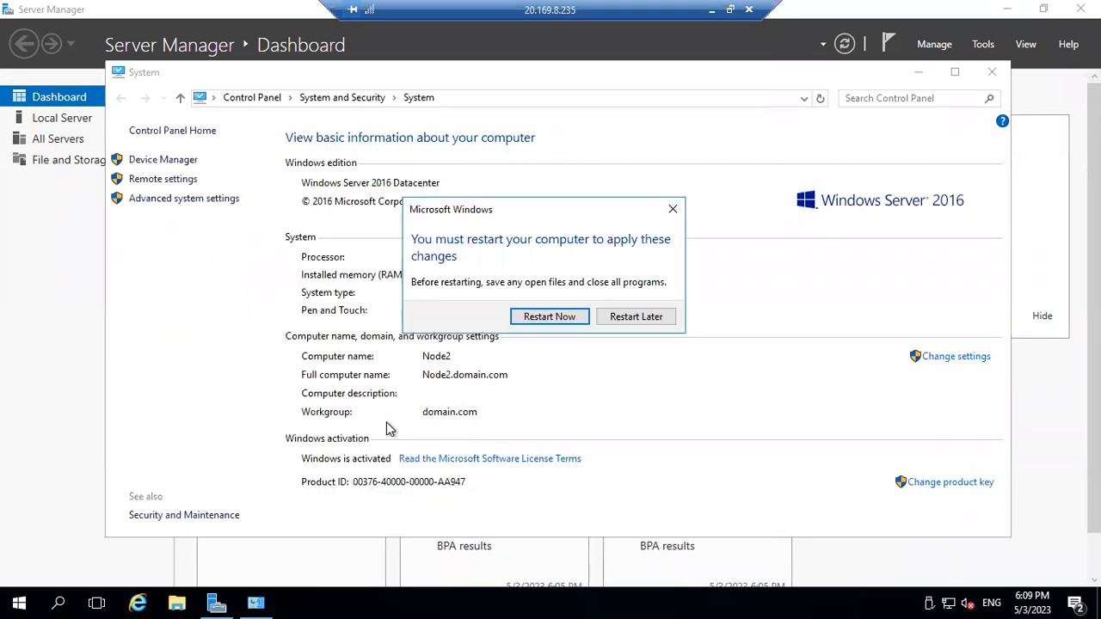
pyautogui.click(553, 320)
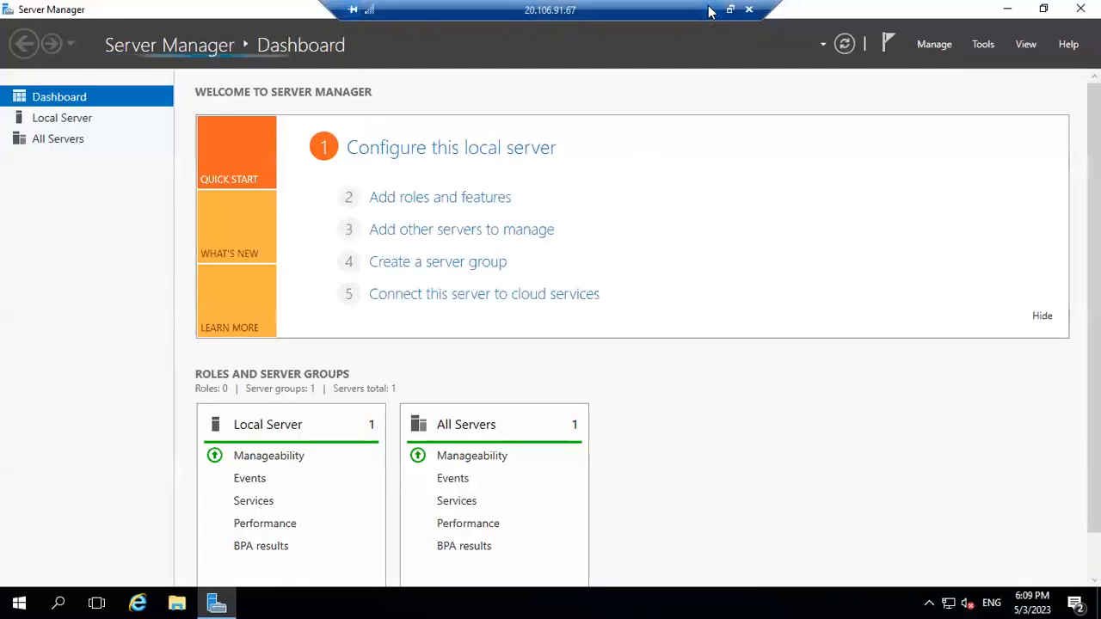
pyautogui.click(711, 9)
pyautogui.moveTo(743, 602)
pyautogui.click(778, 563)
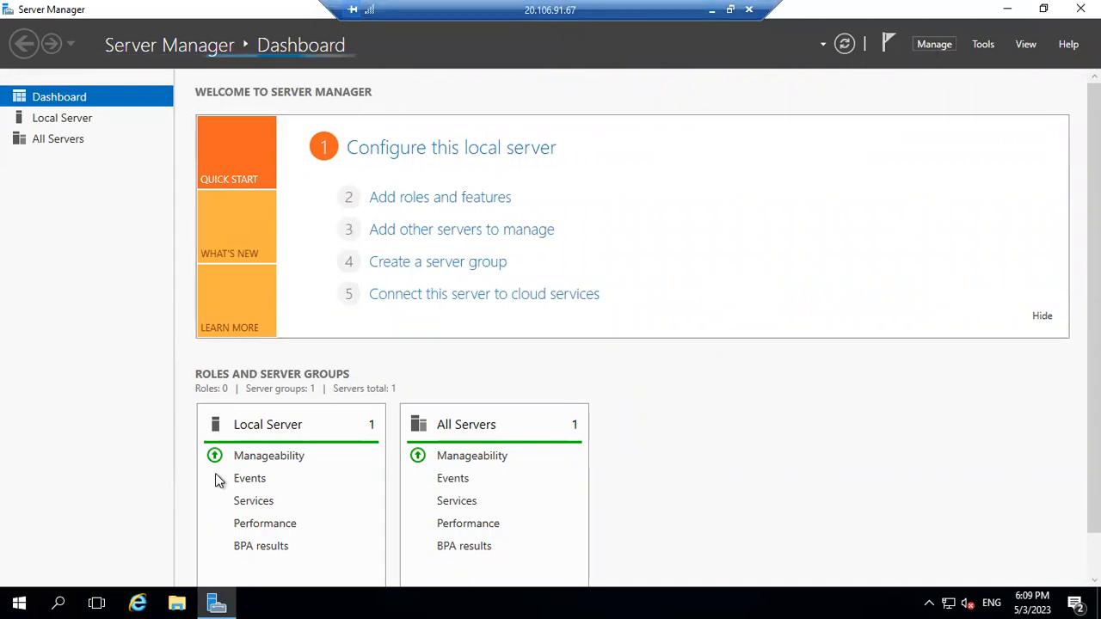
pyautogui.click(19, 600)
pyautogui.write('t')
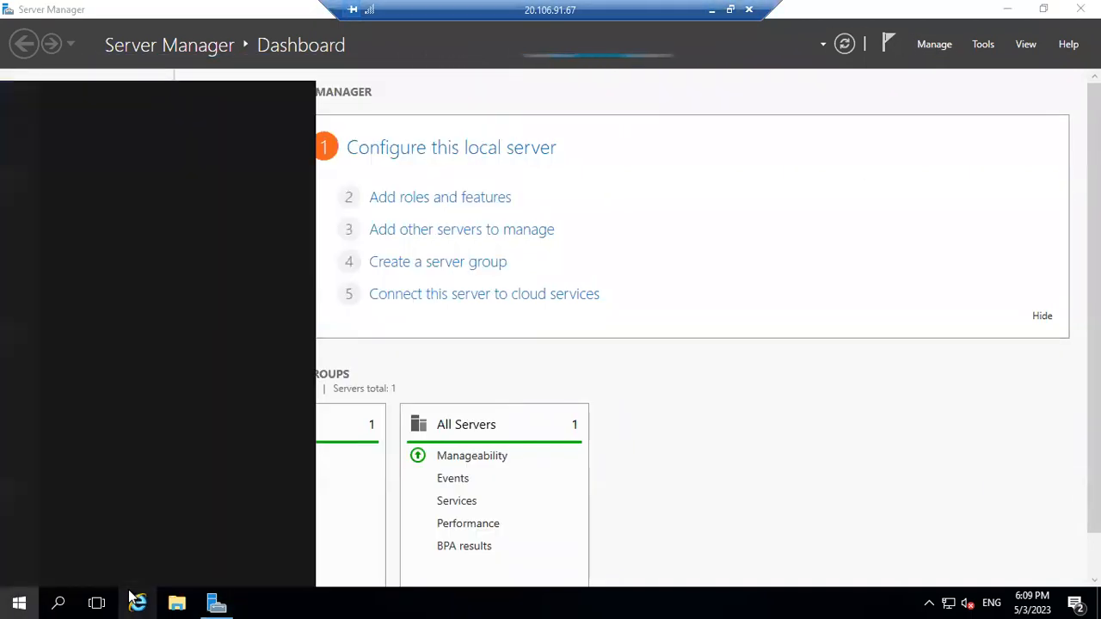
pyautogui.write('his')
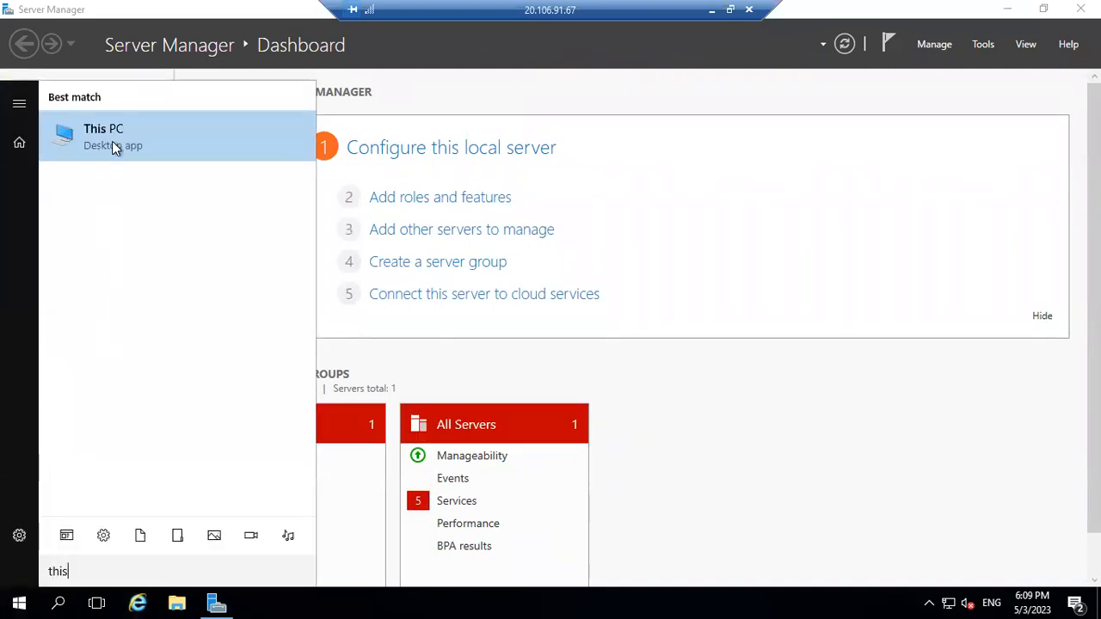
pyautogui.rightClick(112, 140)
pyautogui.click(161, 291)
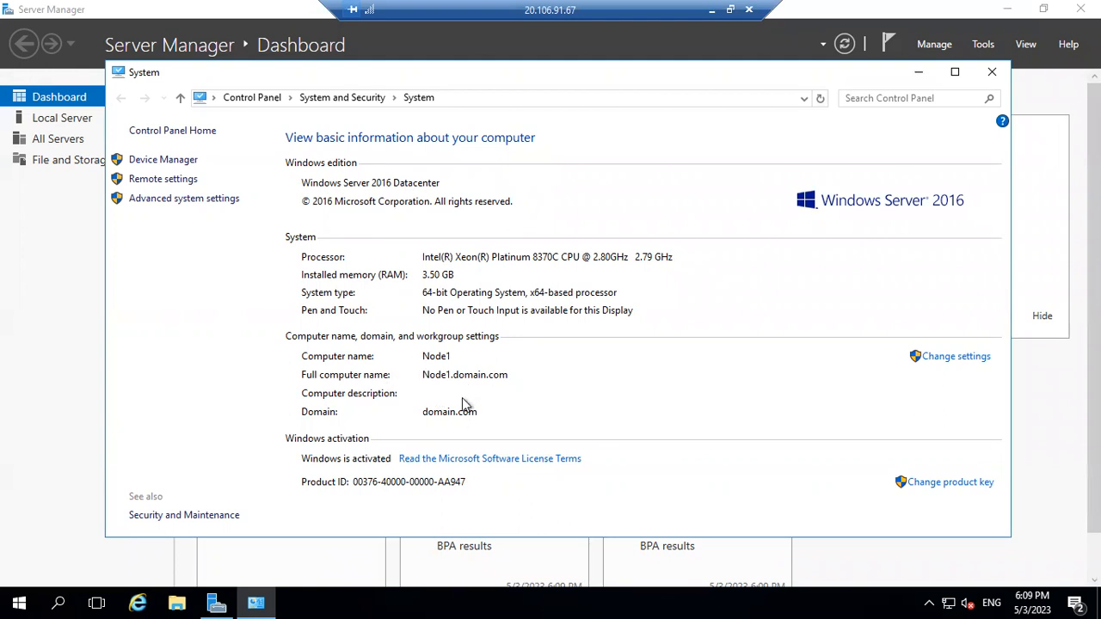
pyautogui.click(992, 71)
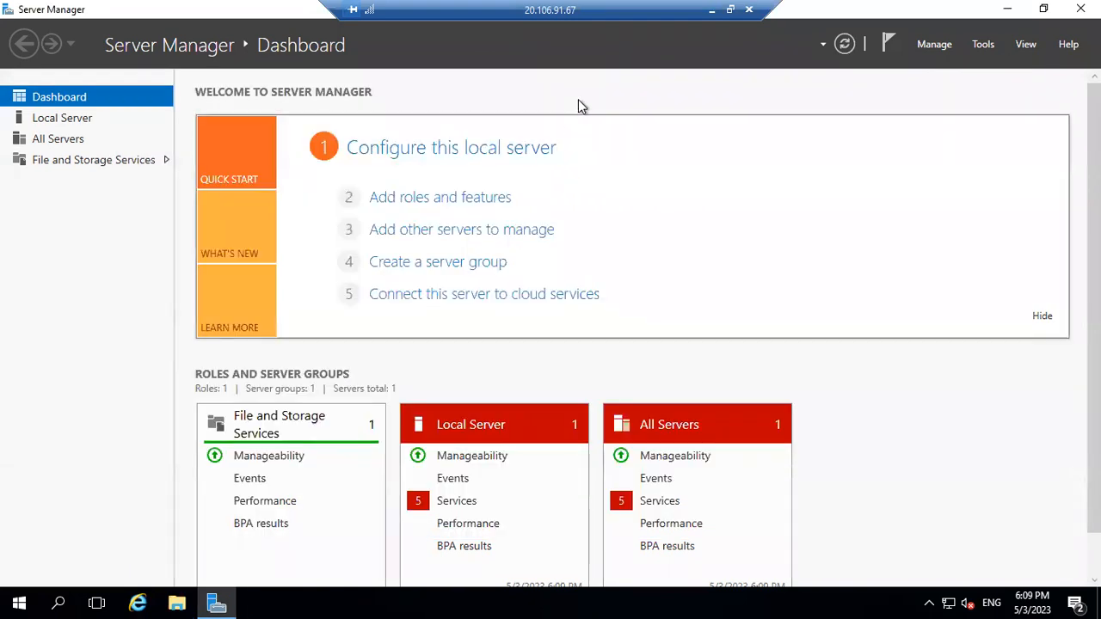
pyautogui.click(711, 12)
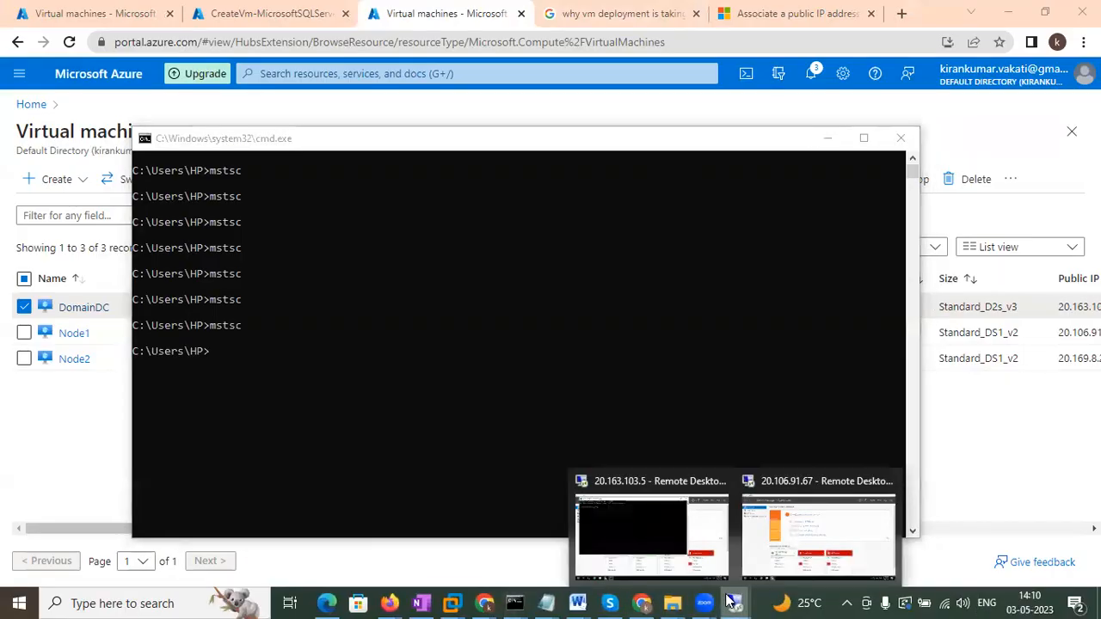
# Connect to Node2 at 20.169.8.235 with mstsc, entering the password and accepting the certificate.
pyautogui.click(411, 375)
pyautogui.press('Up')
pyautogui.press('Return')
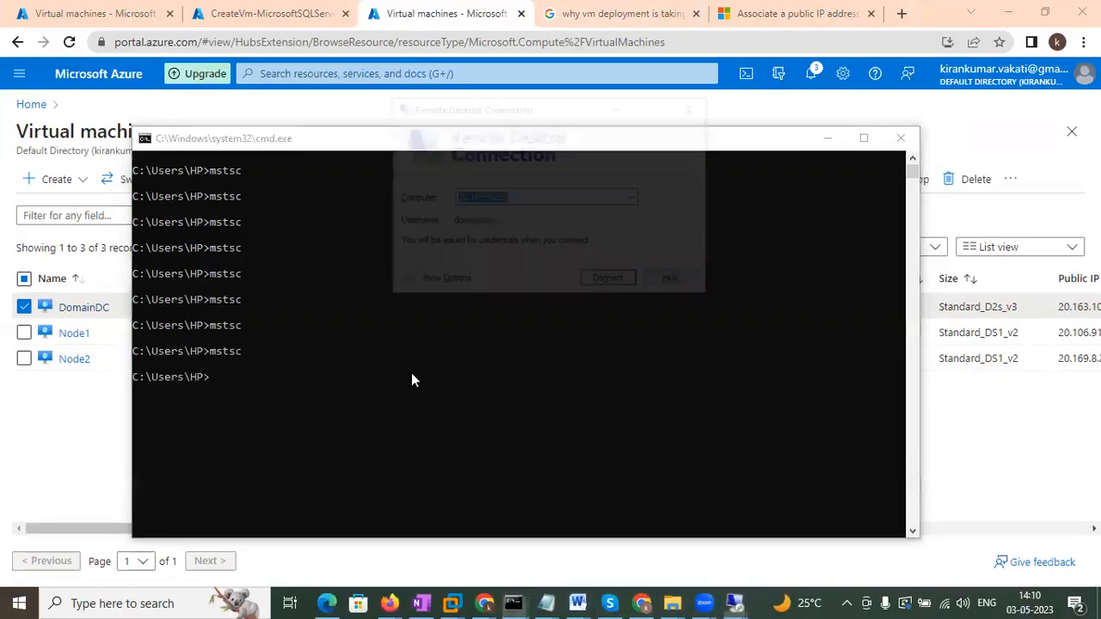
pyautogui.click(609, 281)
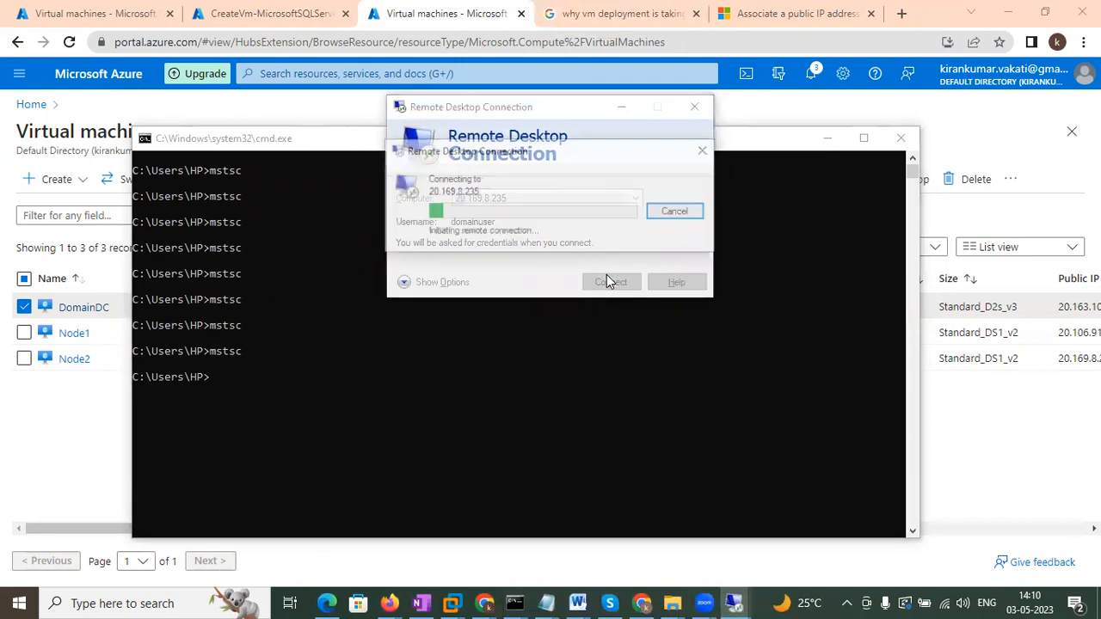
pyautogui.write('••')
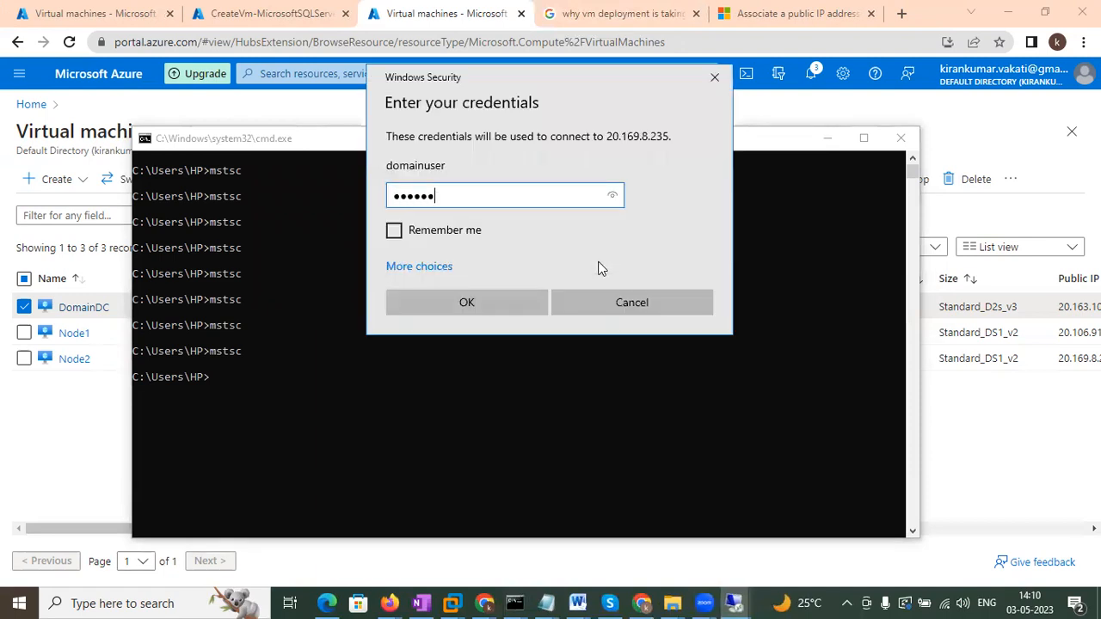
pyautogui.write('•••••••••')
pyautogui.press('Return')
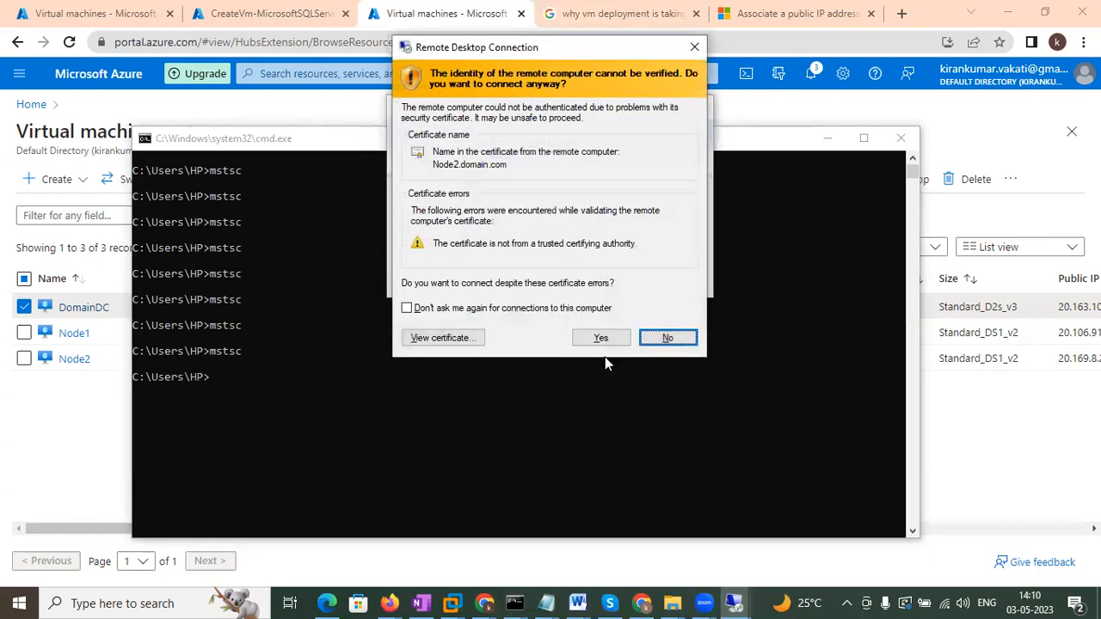
pyautogui.click(607, 337)
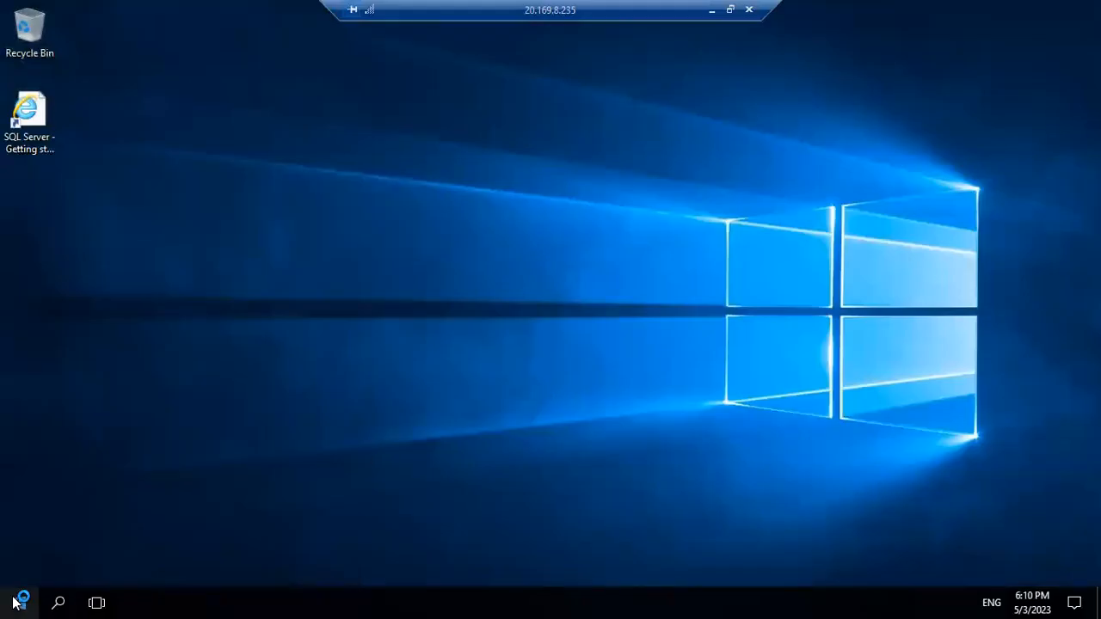
# Run ipconfig /all in an admin Command Prompt, showing domain.com, IPv4 10.0.0.6 and DNS 10.0.0.4.
pyautogui.click(12, 602)
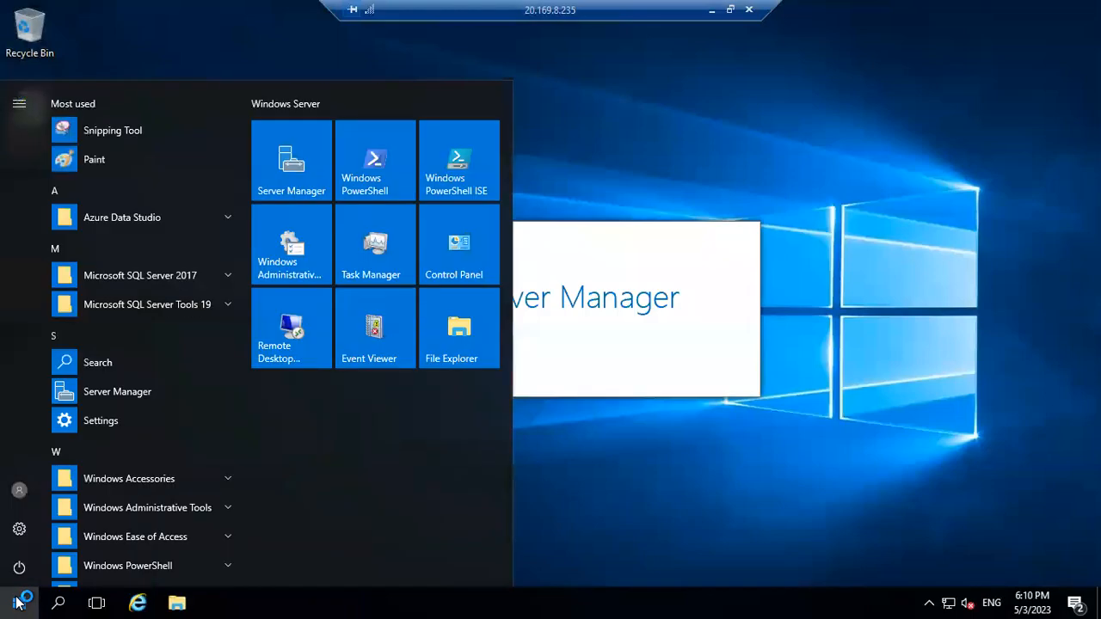
pyautogui.write('cmd')
pyautogui.press('Return')
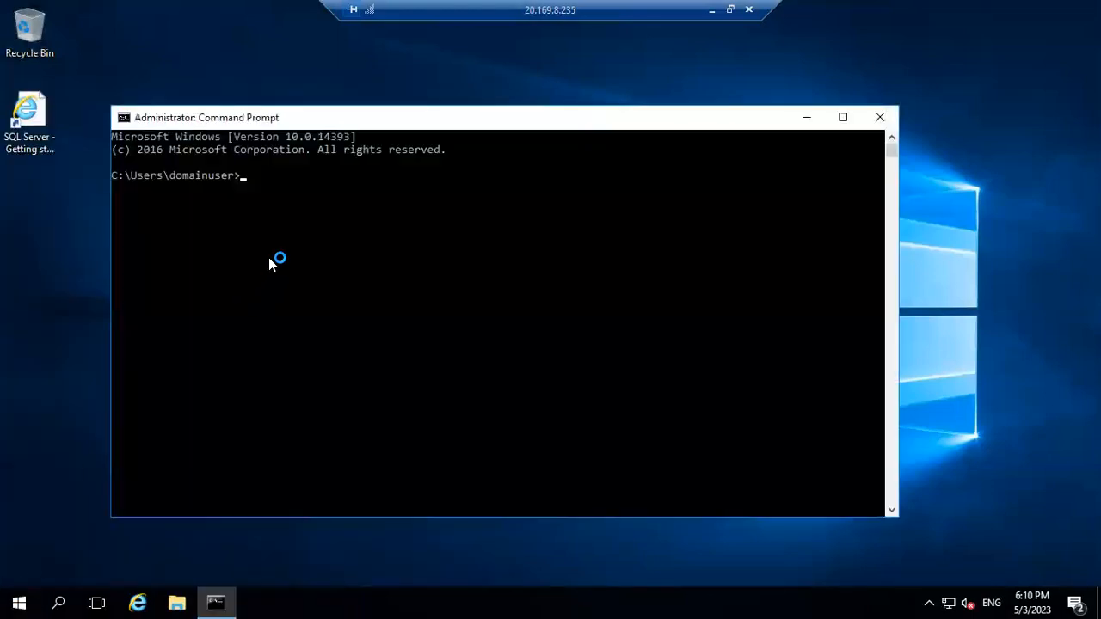
pyautogui.write('ipc')
pyautogui.press('BackSpace')
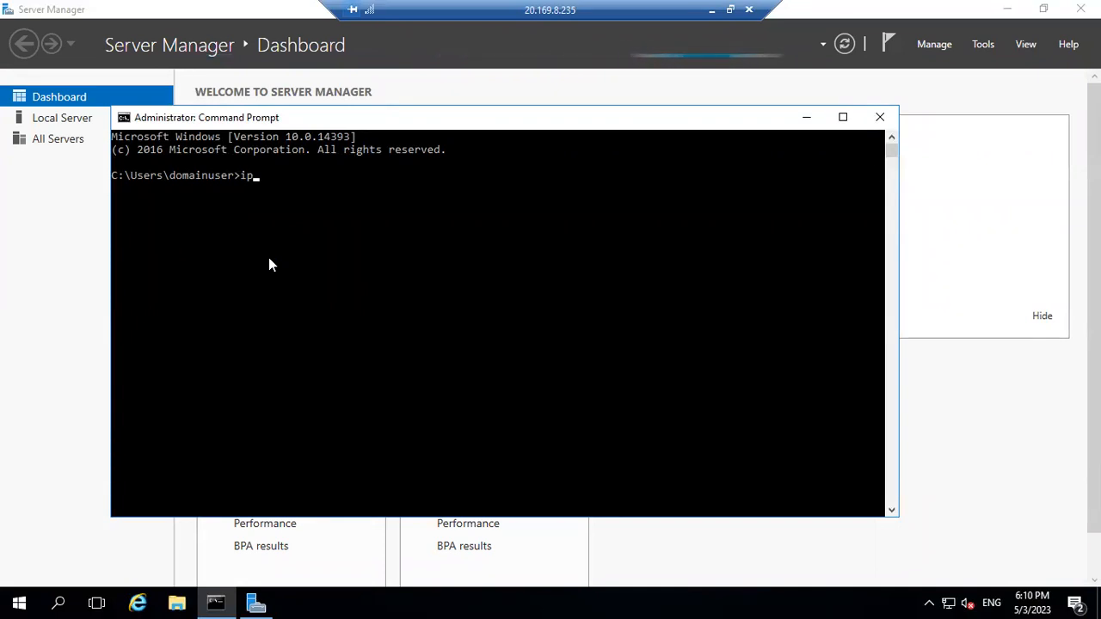
pyautogui.write('config /all')
pyautogui.press('Return')
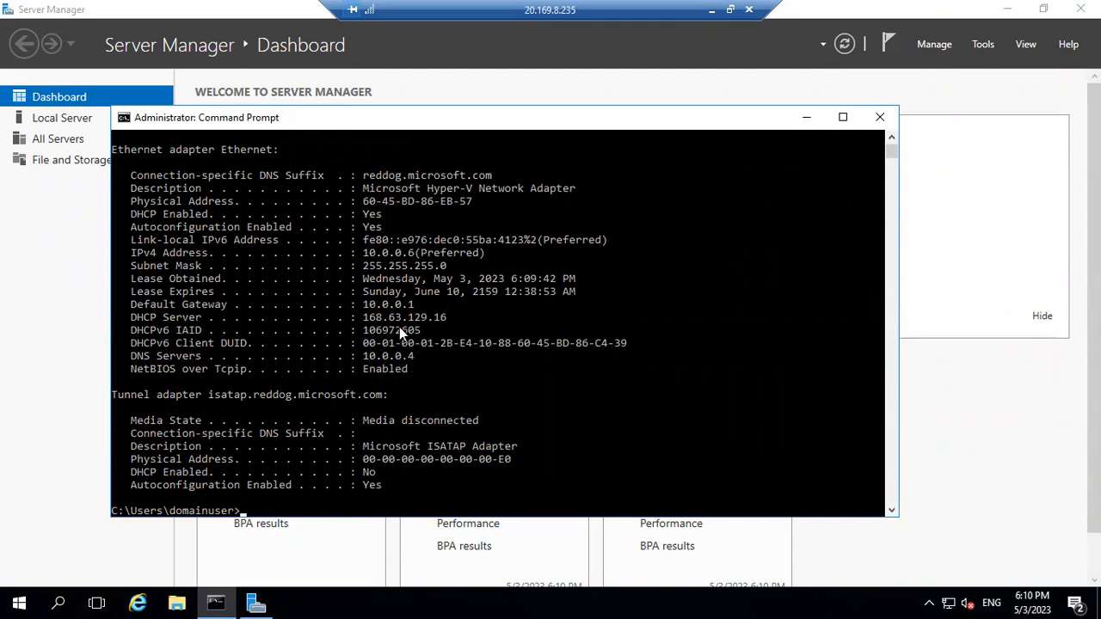
pyautogui.click(410, 252)
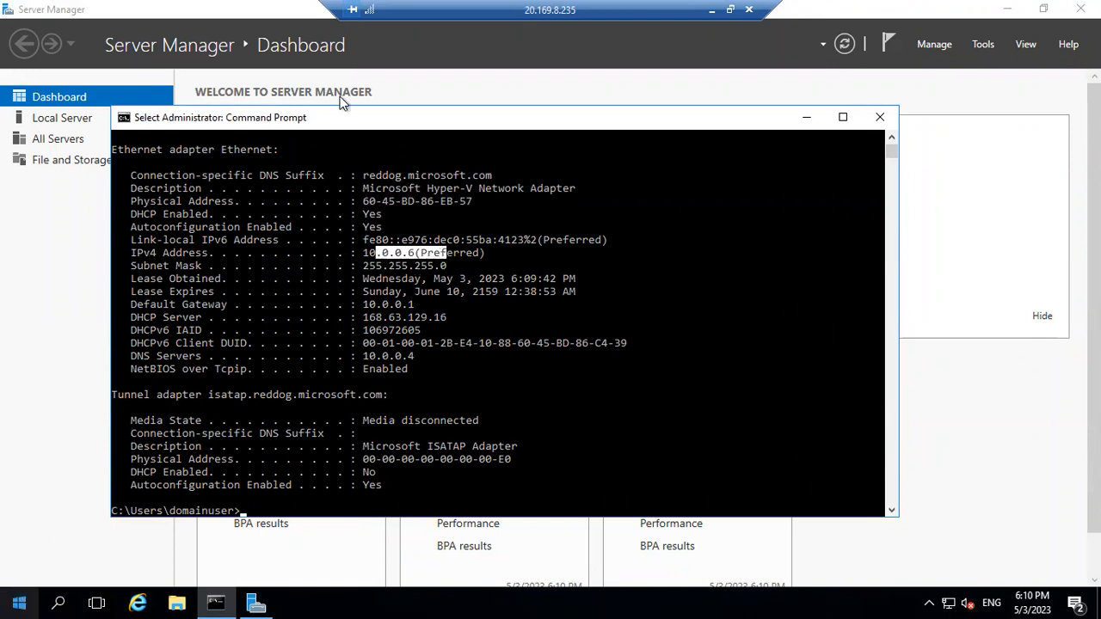
# On the domain controller, launch Active Directory Users and Computers from Server Manager's Tools menu.
pyautogui.click(710, 12)
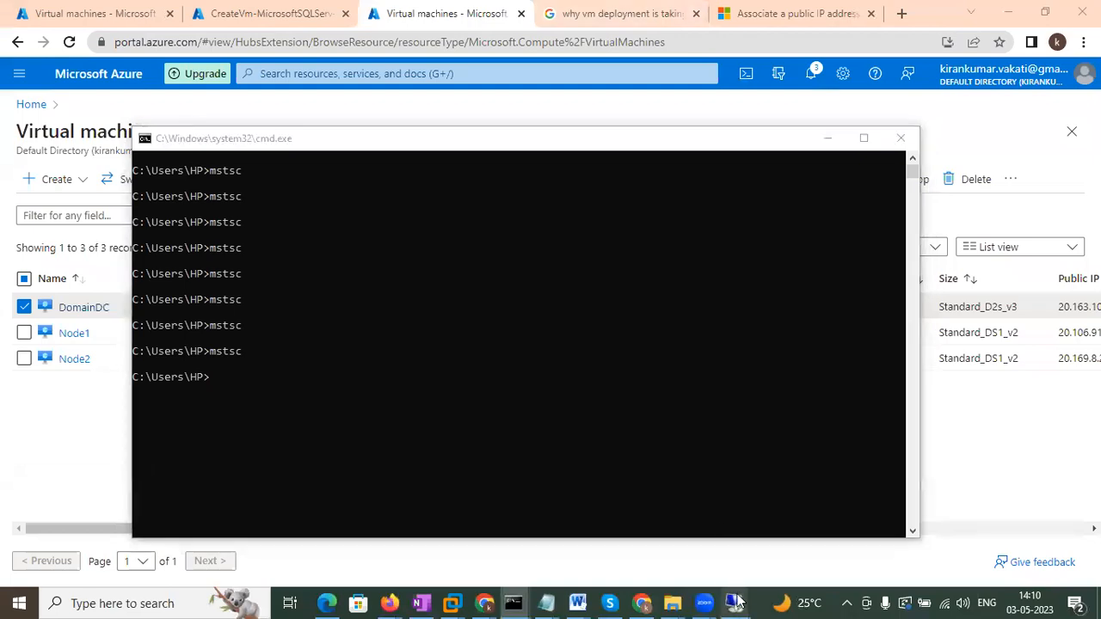
pyautogui.moveTo(732, 602)
pyautogui.click(583, 552)
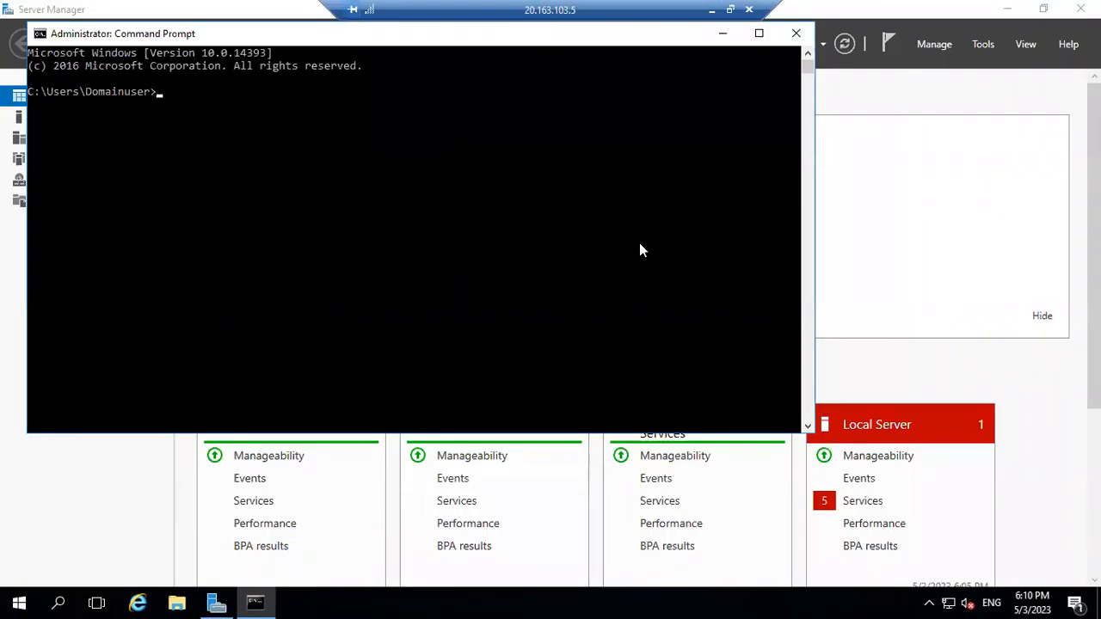
pyautogui.click(899, 225)
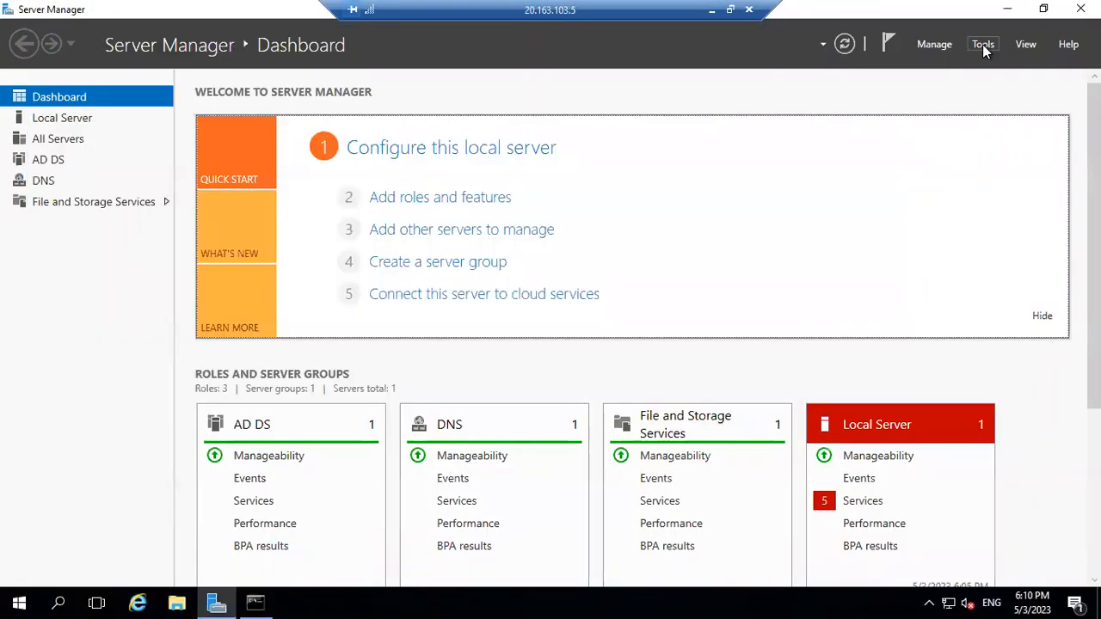
pyautogui.click(983, 45)
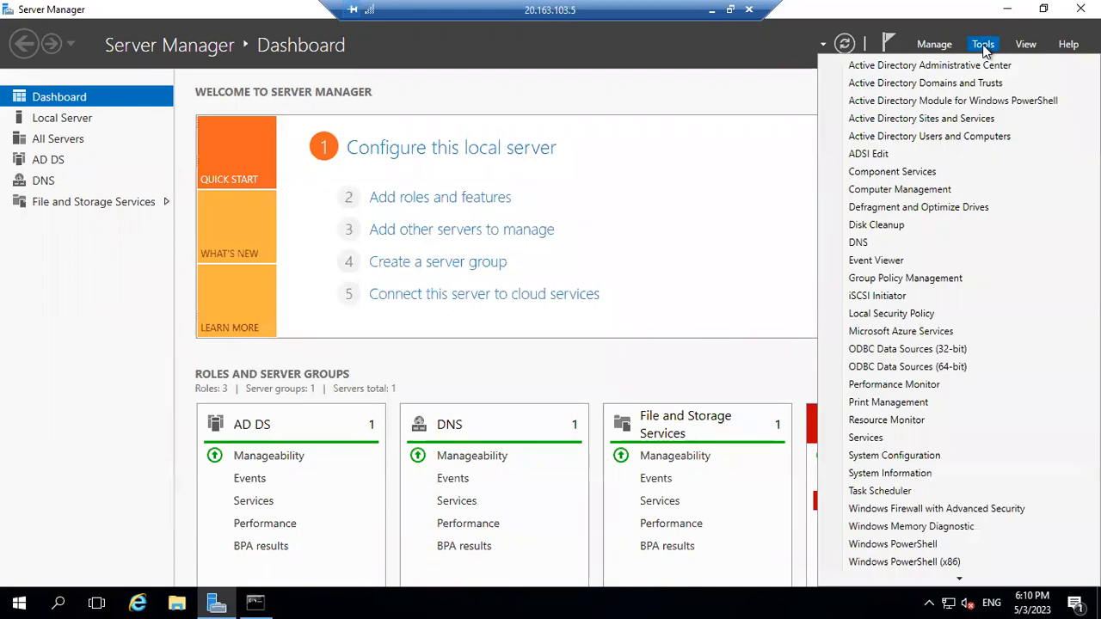
pyautogui.click(900, 138)
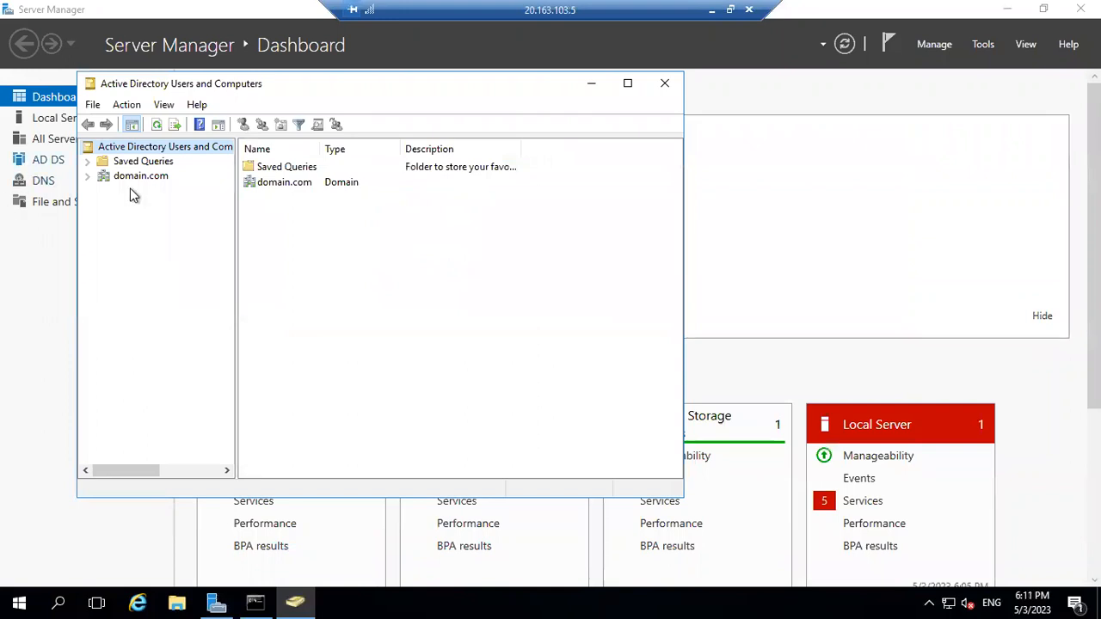
# Expand domain.com, open Computers, and check the Node1 and Node2 accounts.
pyautogui.click(86, 176)
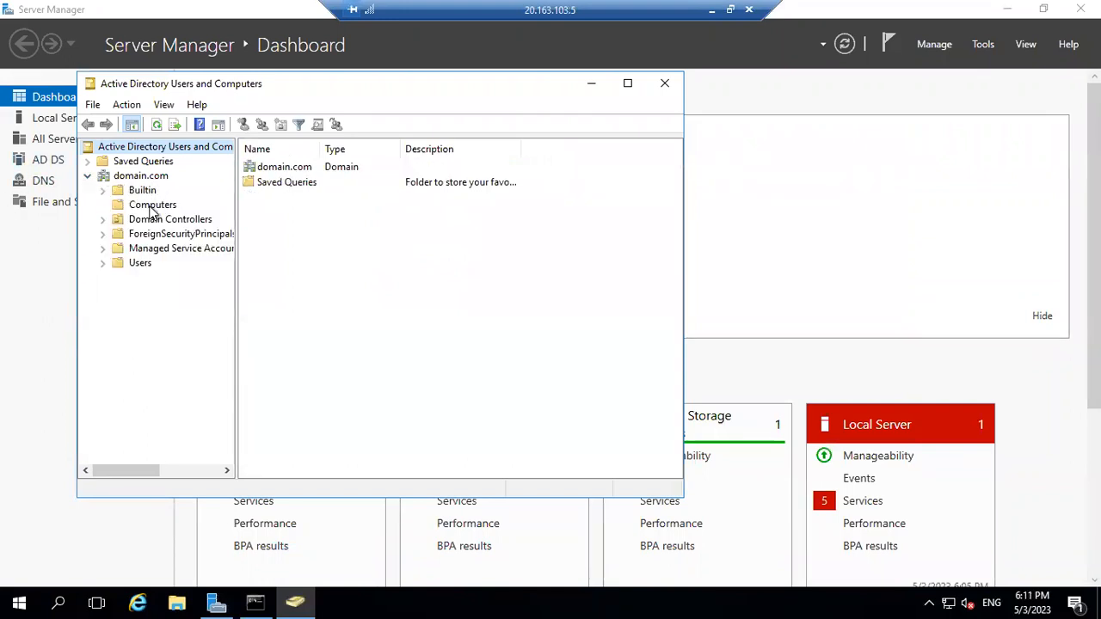
pyautogui.click(159, 209)
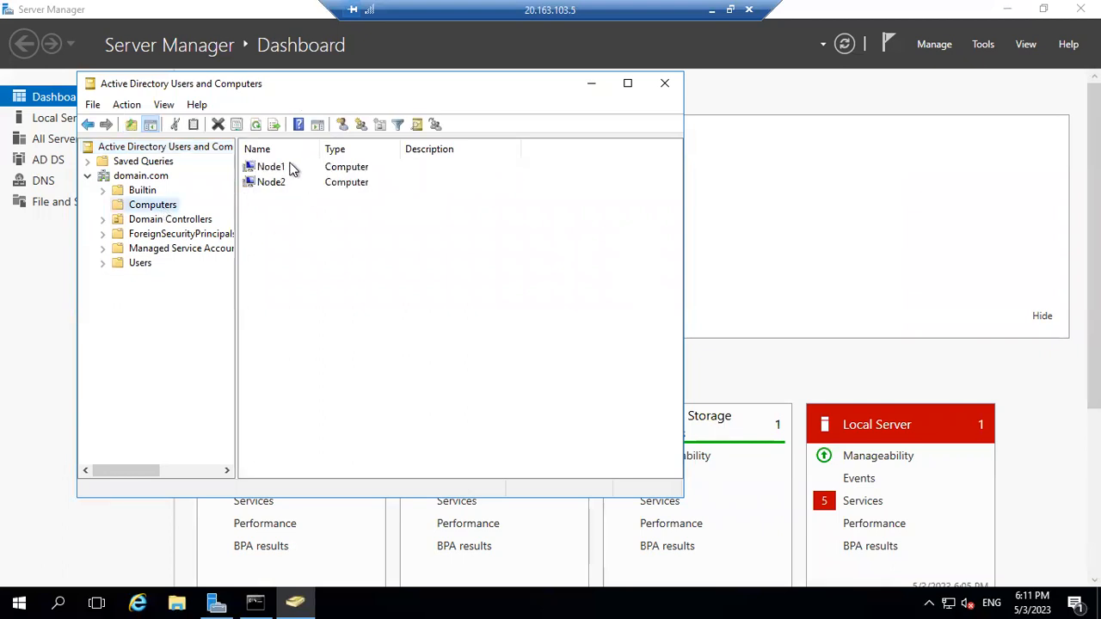
pyautogui.click(289, 170)
pyautogui.click(284, 185)
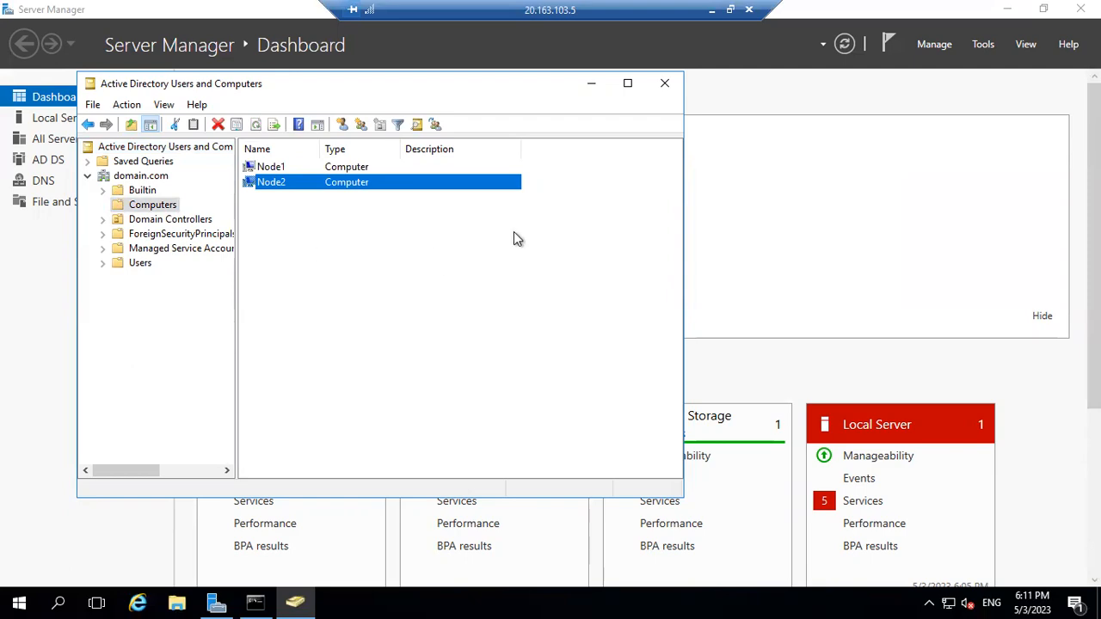
pyautogui.click(711, 11)
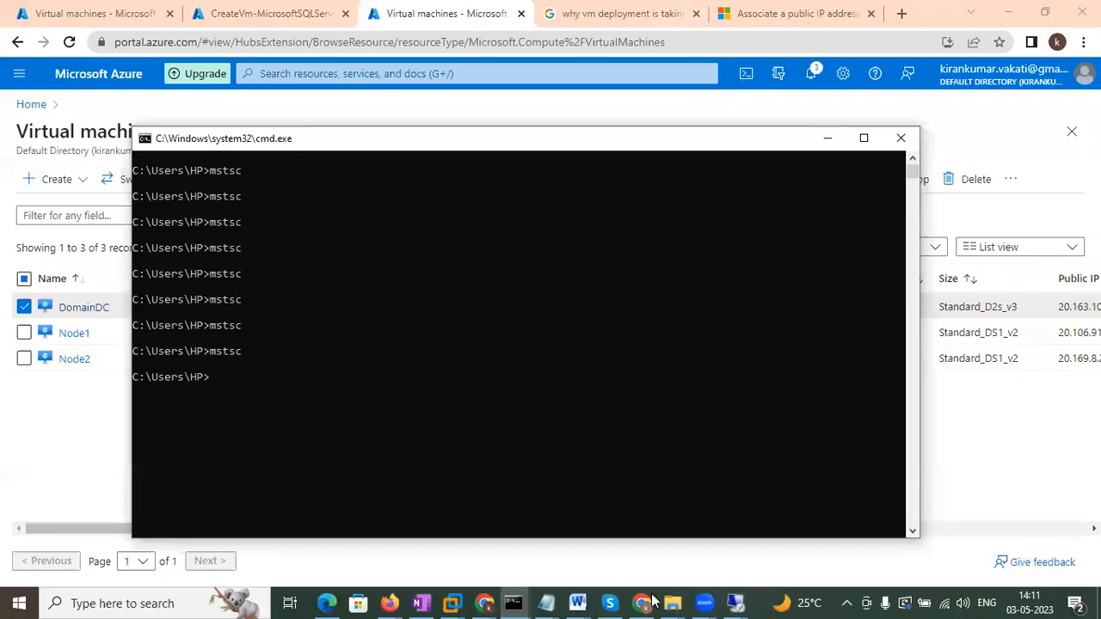
# On Node1, start the Add Roles and Features wizard from Server Manager's Manage menu.
pyautogui.click(726, 602)
pyautogui.click(754, 516)
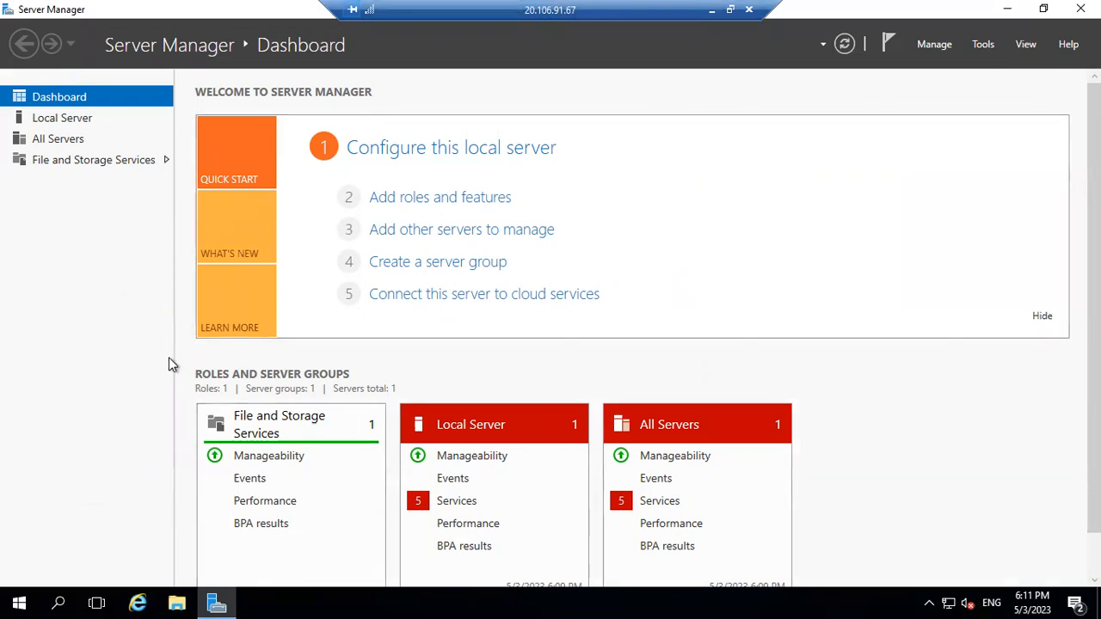
pyautogui.click(19, 600)
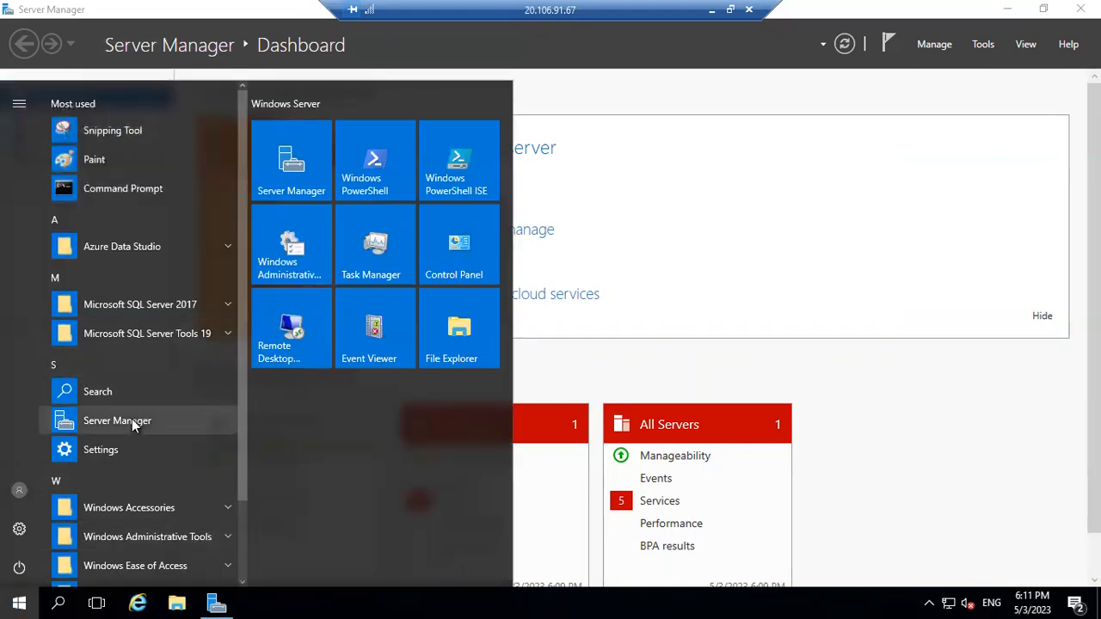
pyautogui.click(985, 46)
pyautogui.click(946, 52)
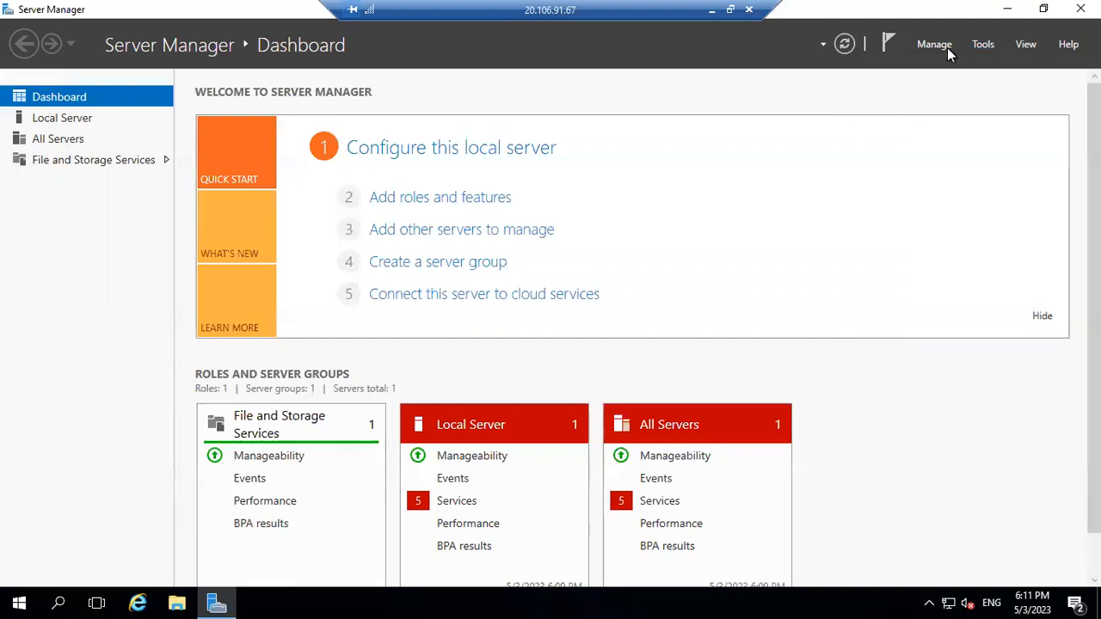
pyautogui.click(949, 52)
pyautogui.click(949, 69)
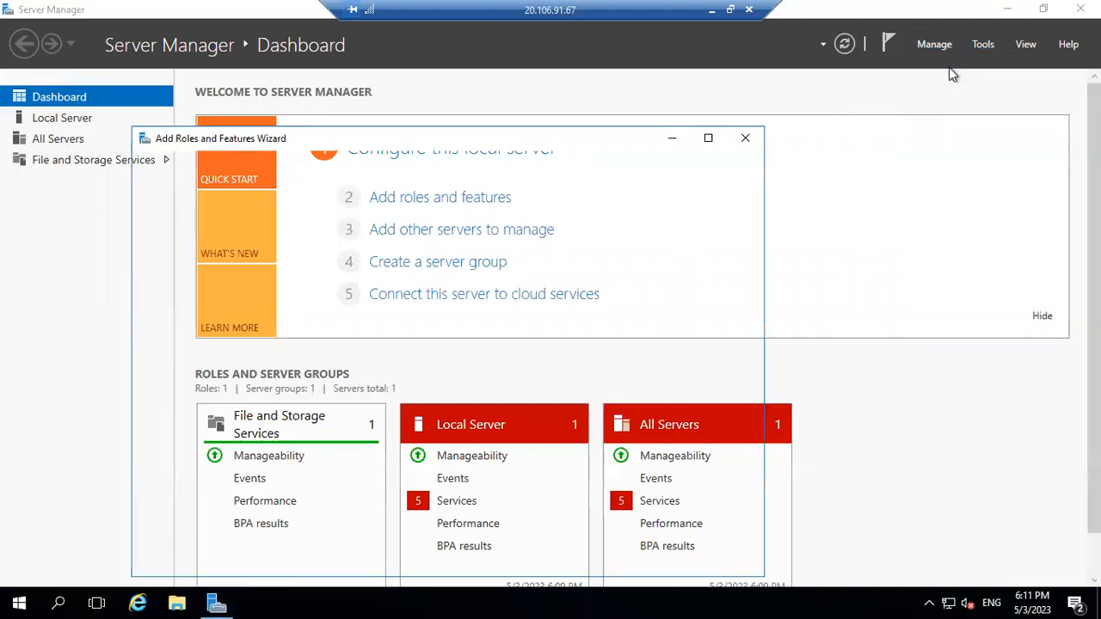
pyautogui.click(984, 50)
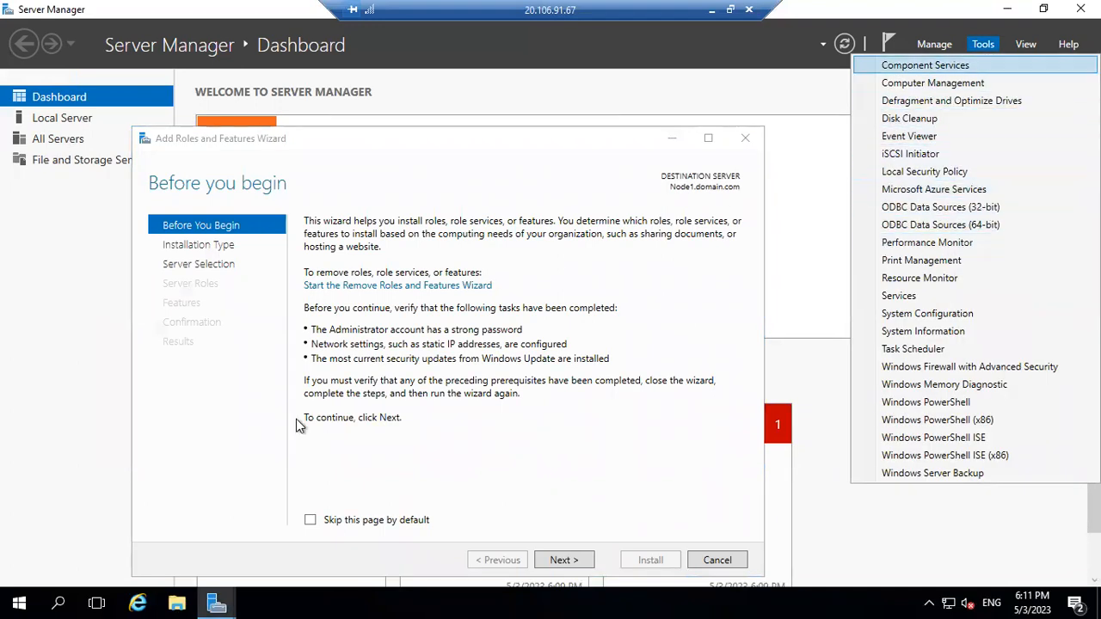
pyautogui.click(934, 44)
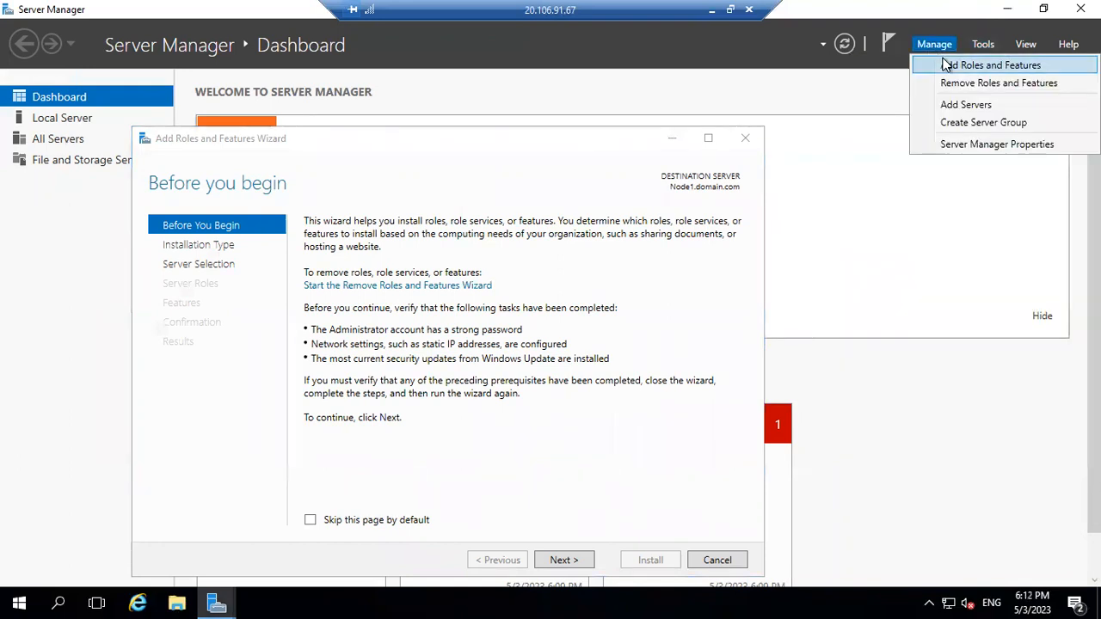
# Add Failover Clustering with its management tools and begin installing it on Node1.
pyautogui.click(547, 560)
pyautogui.click(560, 559)
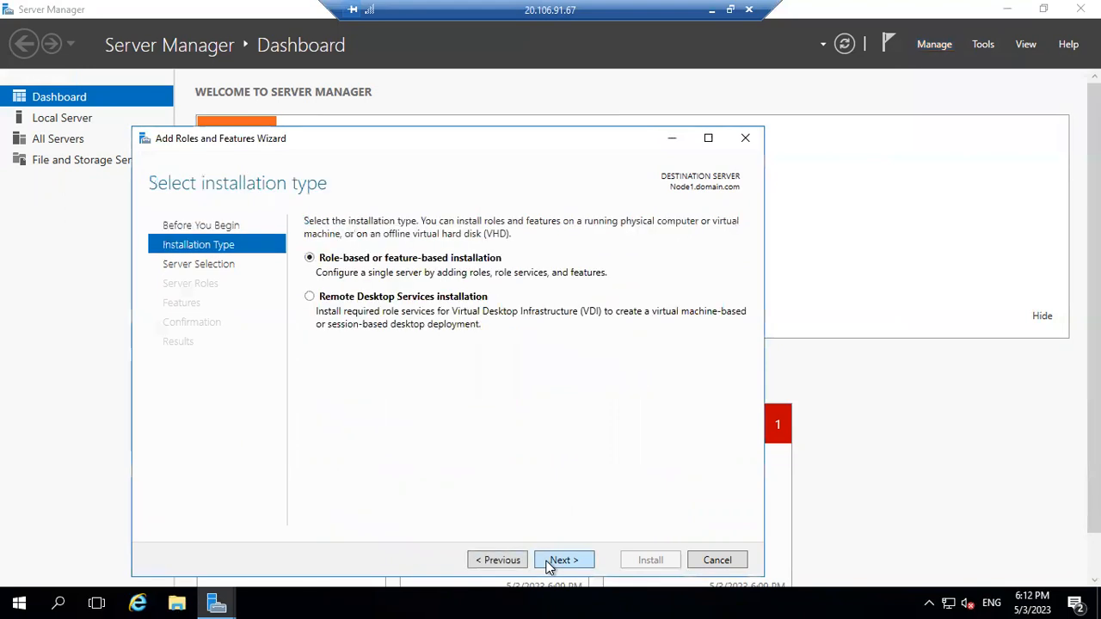
pyautogui.click(551, 563)
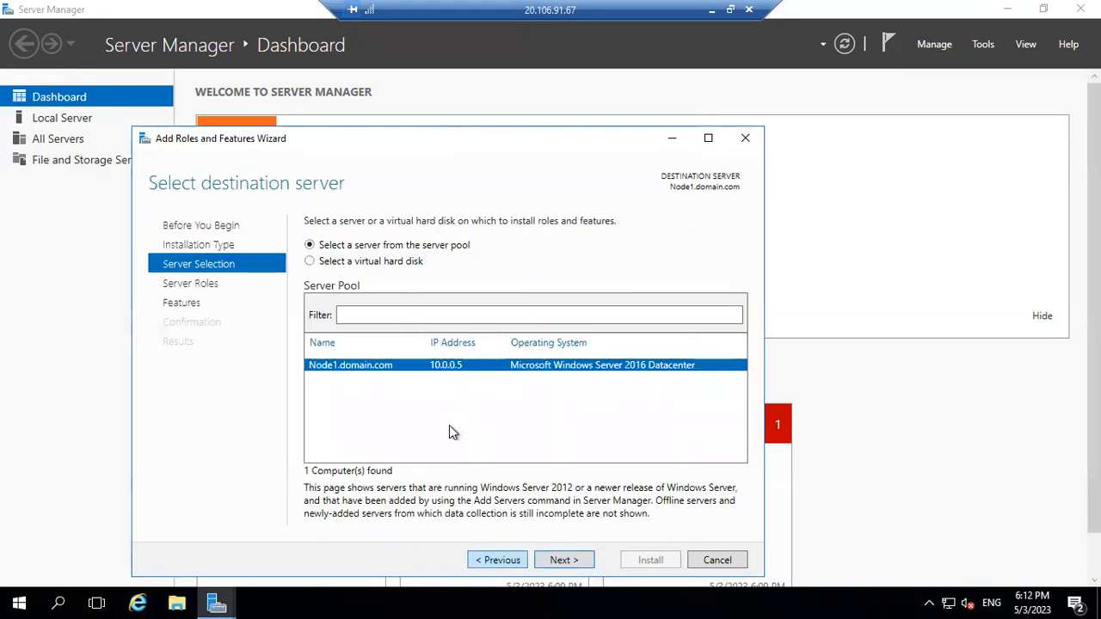
pyautogui.click(561, 560)
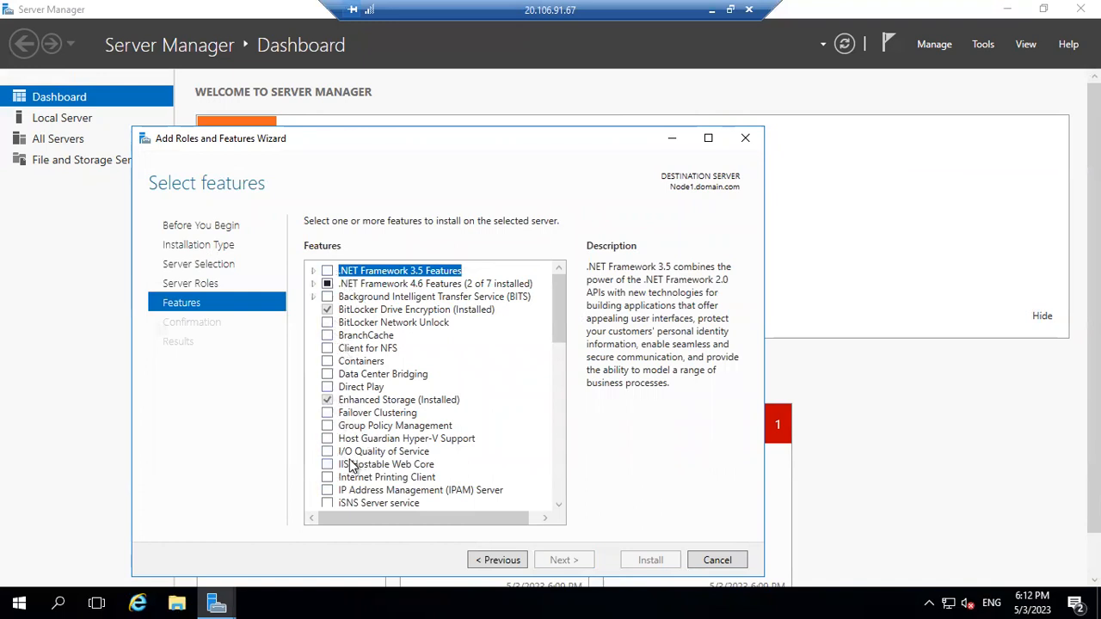
pyautogui.click(327, 413)
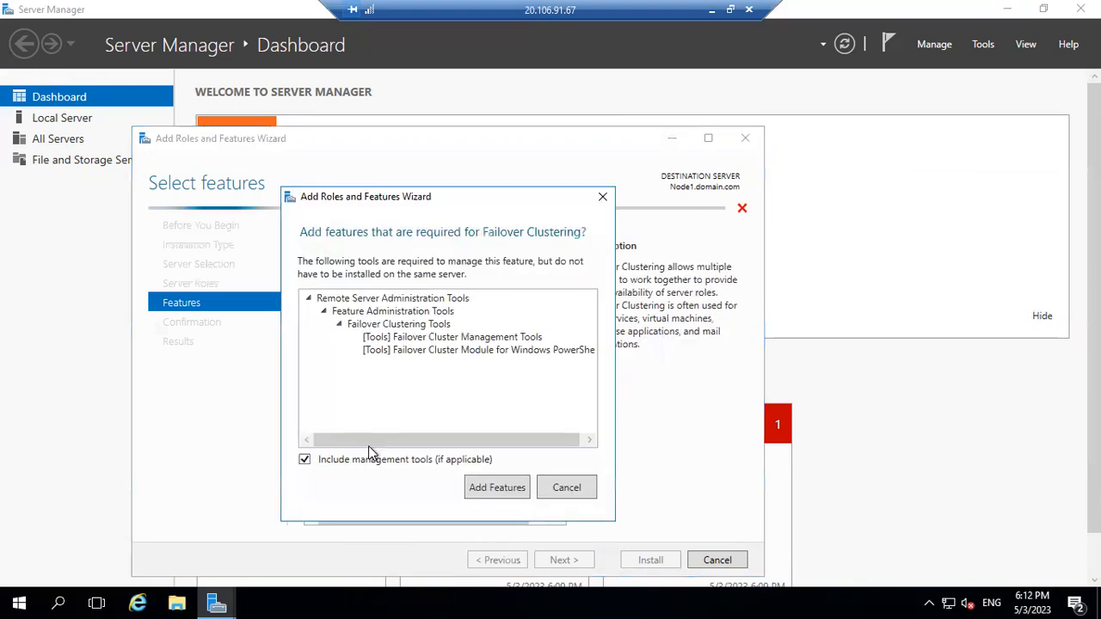
pyautogui.click(488, 487)
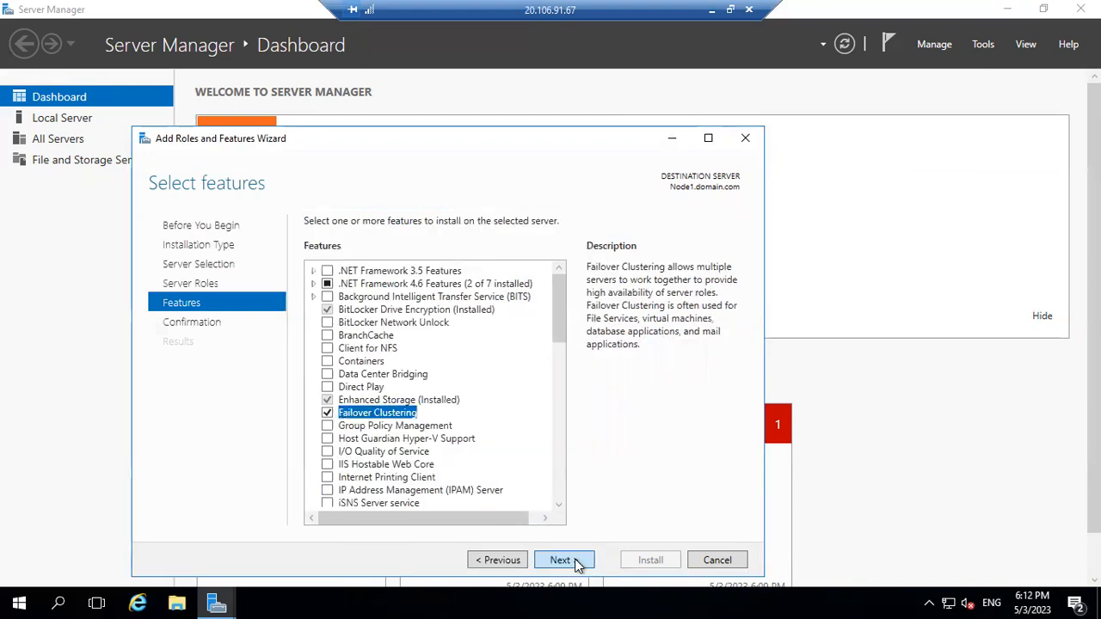
pyautogui.click(567, 561)
pyautogui.click(656, 561)
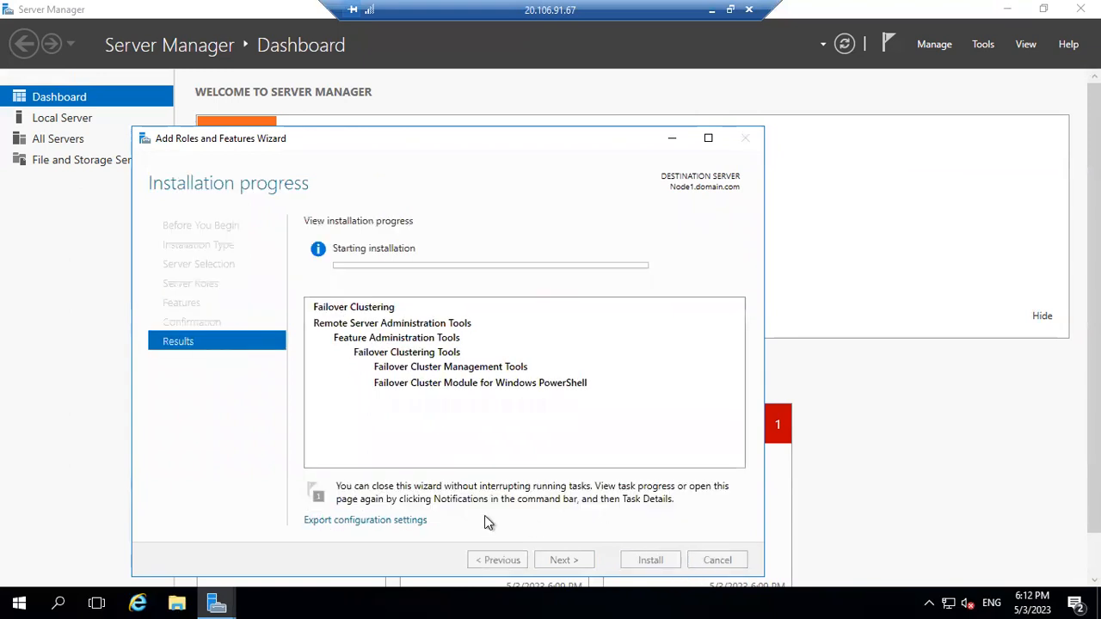
# On Node2, launch Server Manager maximized and start the Add Roles and Features wizard.
pyautogui.click(712, 11)
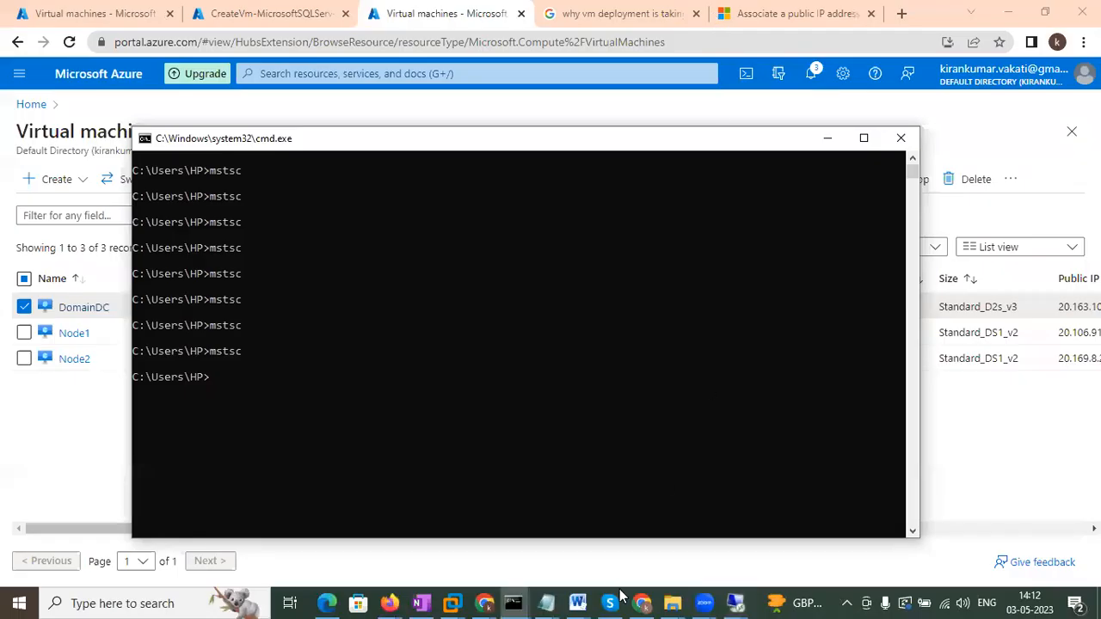
pyautogui.moveTo(727, 599)
pyautogui.click(846, 540)
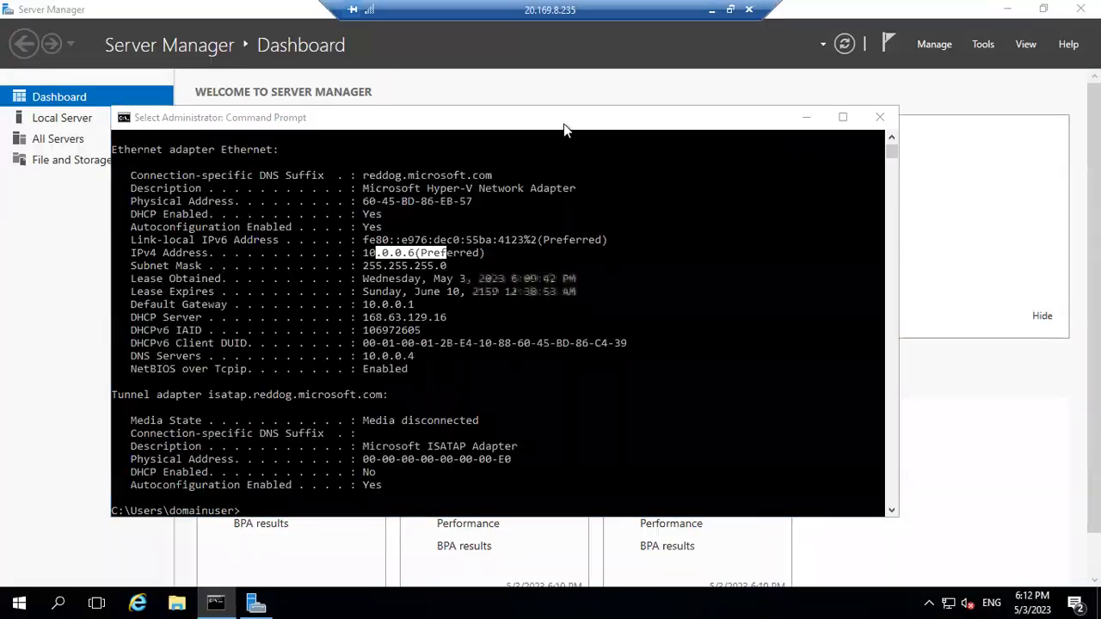
pyautogui.click(19, 602)
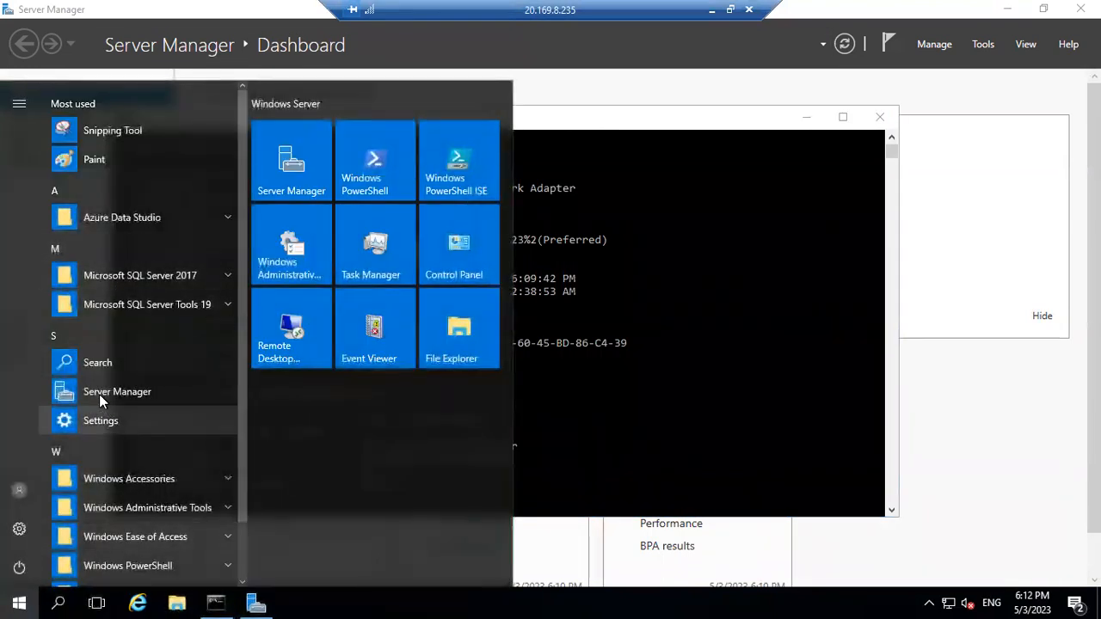
pyautogui.click(99, 394)
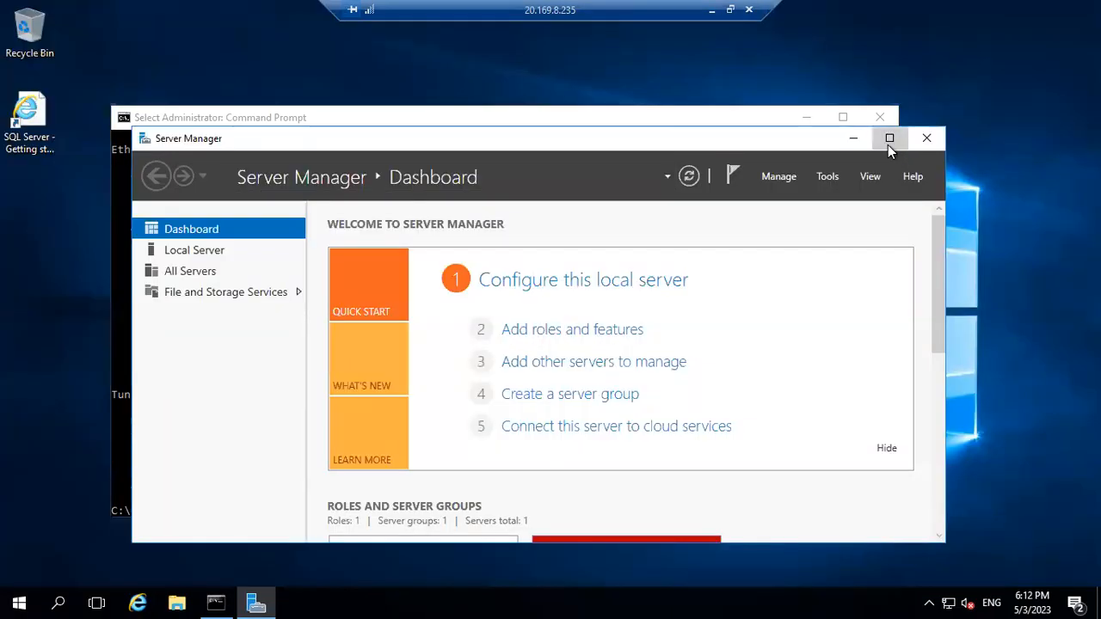
pyautogui.click(888, 138)
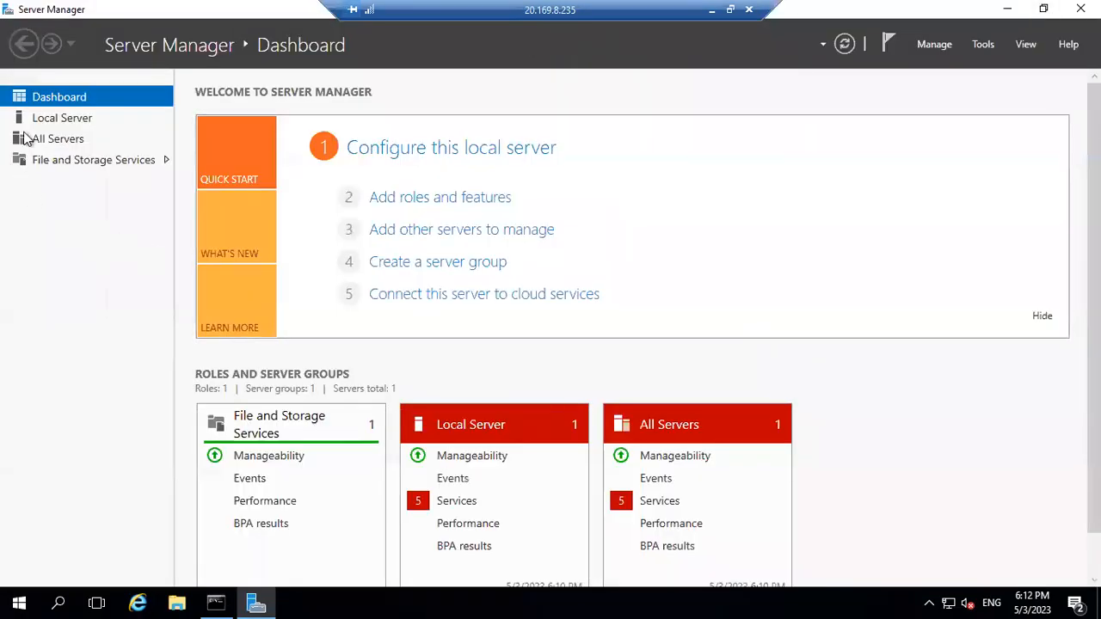
pyautogui.click(941, 50)
pyautogui.click(963, 65)
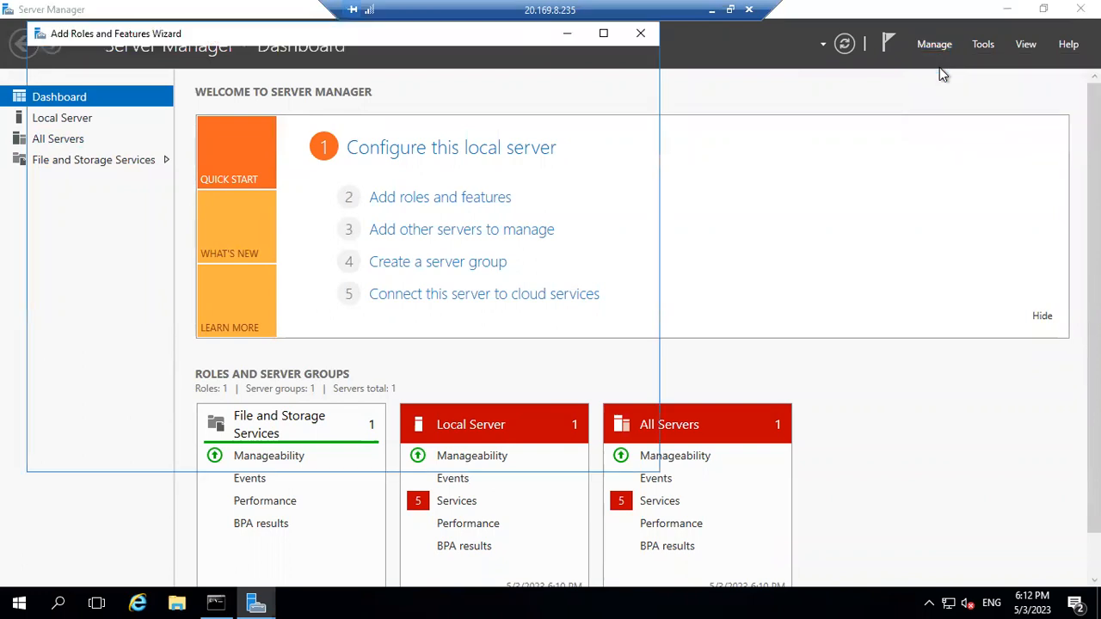
# Add Failover Clustering with its management tools and begin installing it on Node2.
pyautogui.click(467, 459)
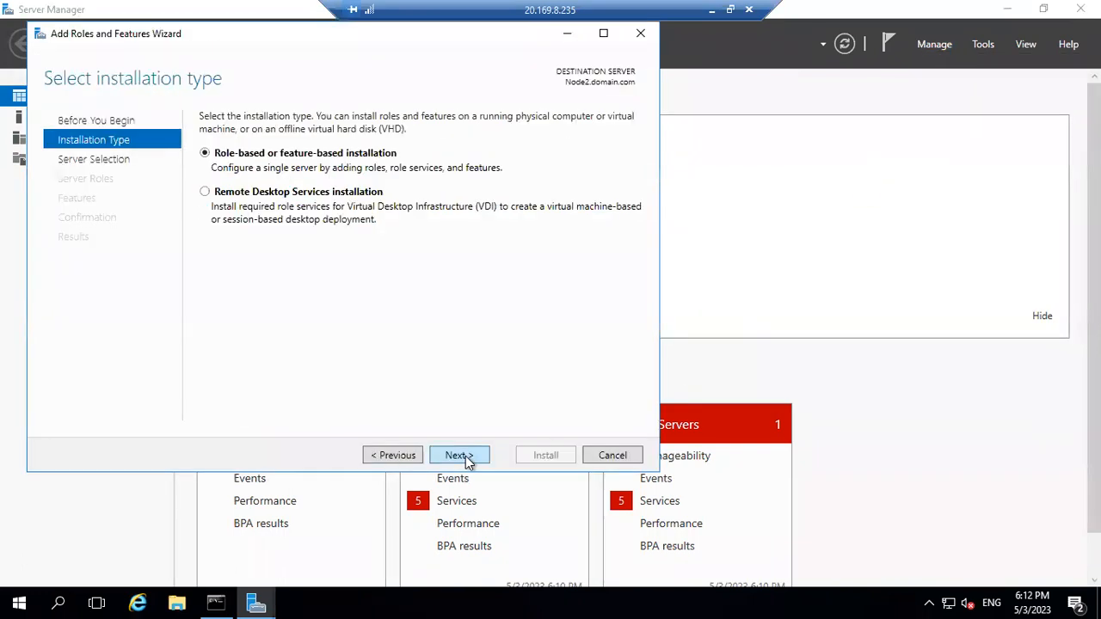
pyautogui.click(467, 457)
pyautogui.click(468, 458)
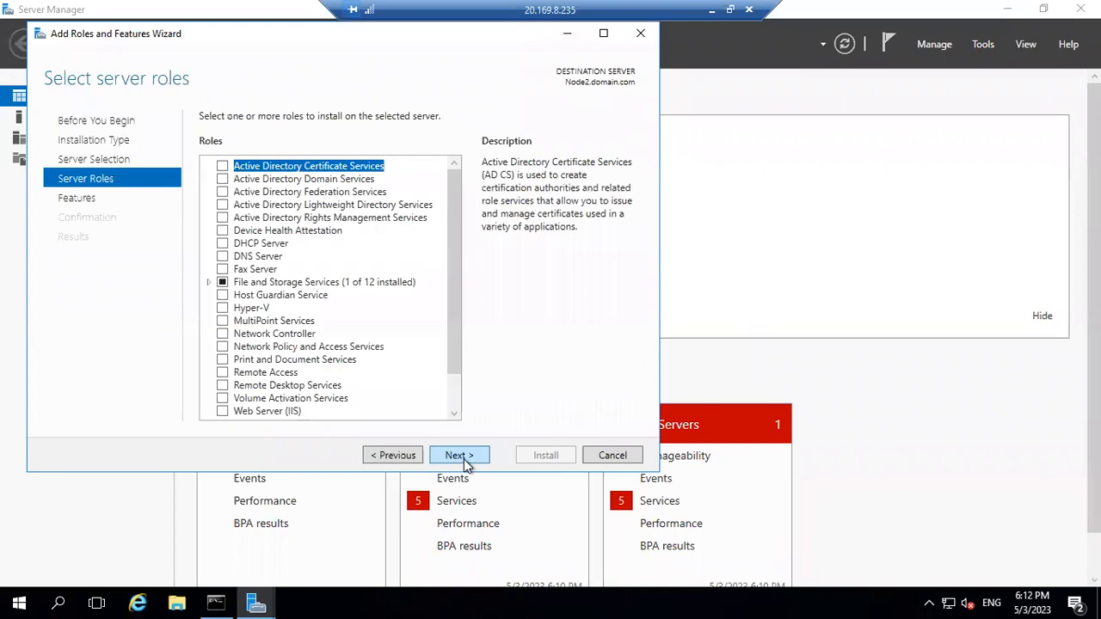
pyautogui.click(464, 457)
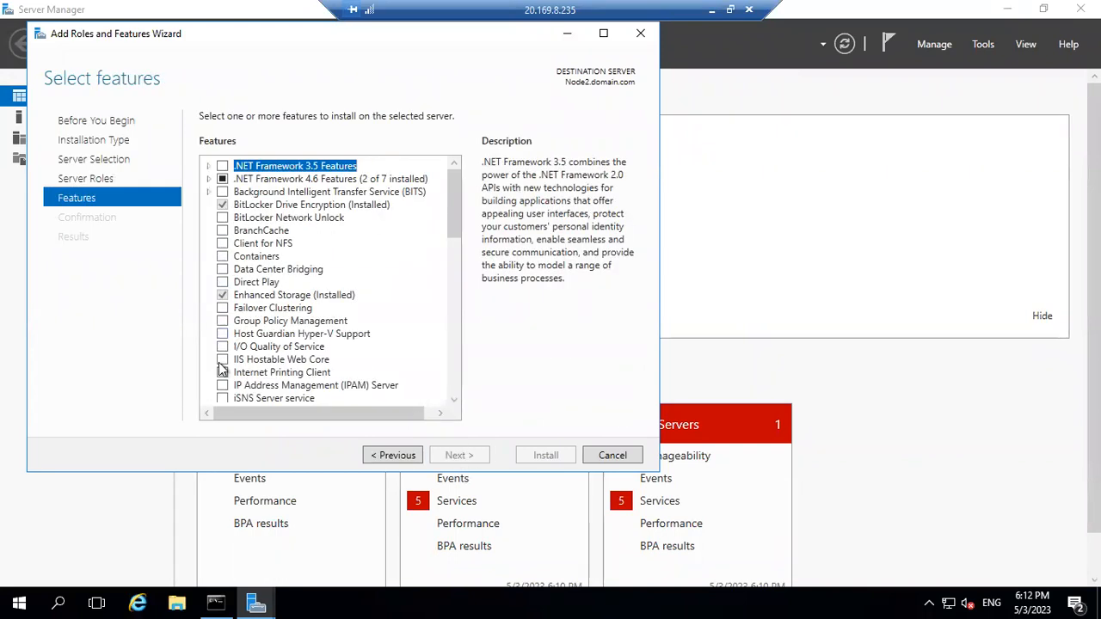
pyautogui.click(222, 308)
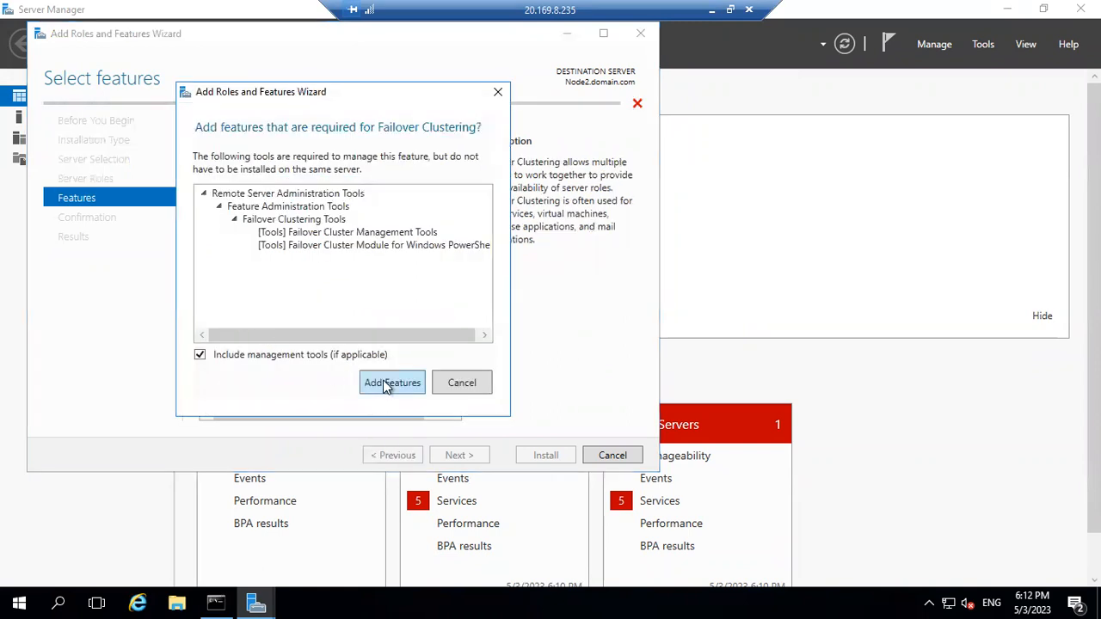
pyautogui.click(384, 385)
pyautogui.click(471, 458)
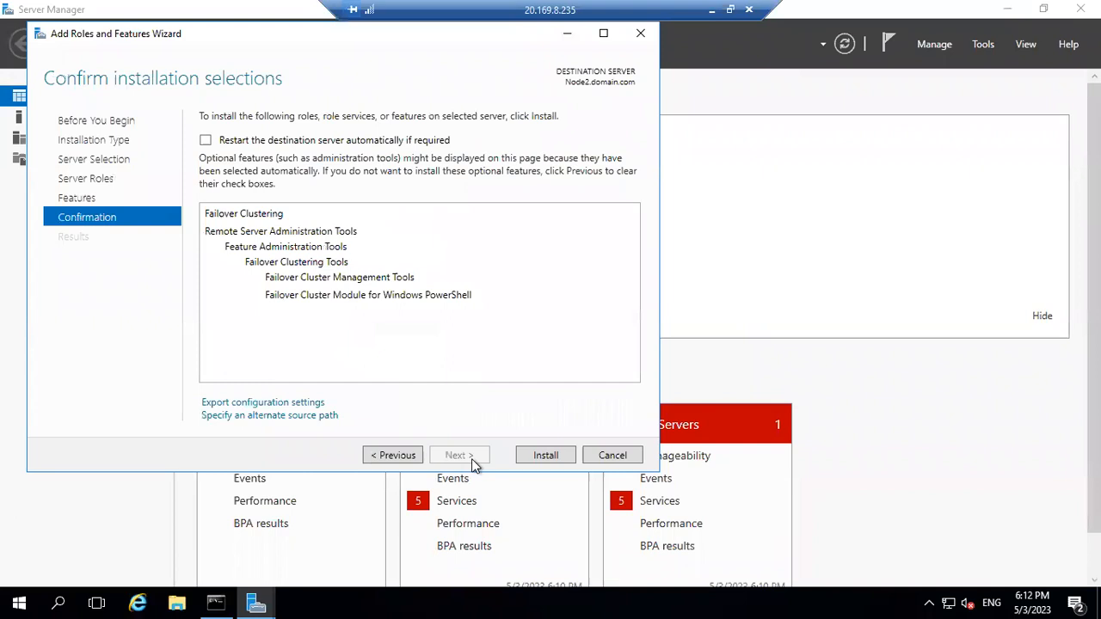
pyautogui.click(553, 455)
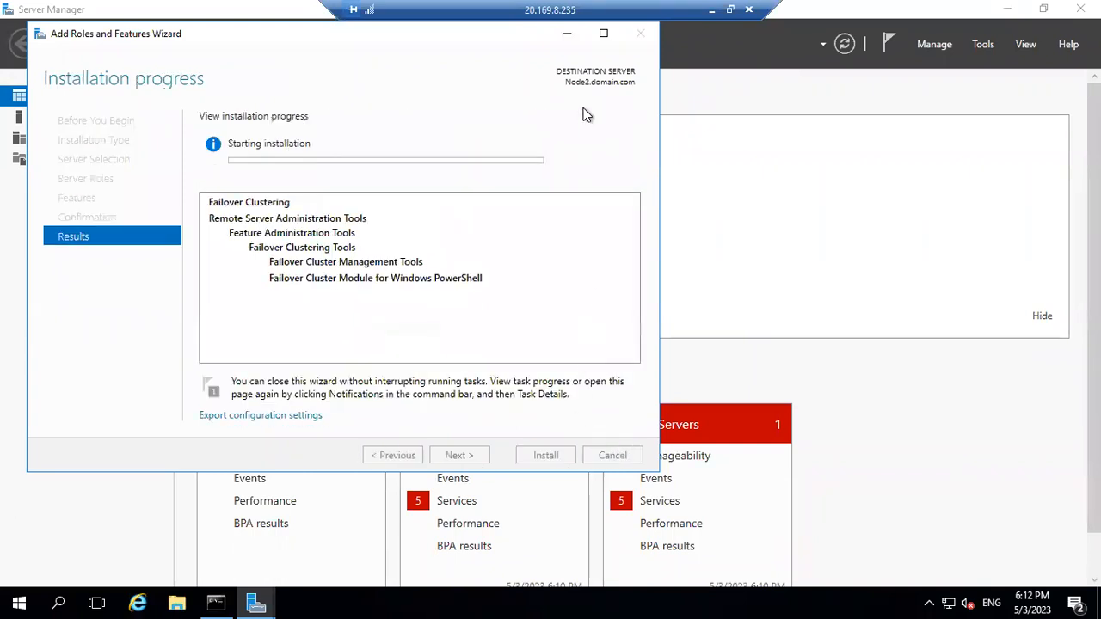
pyautogui.click(711, 9)
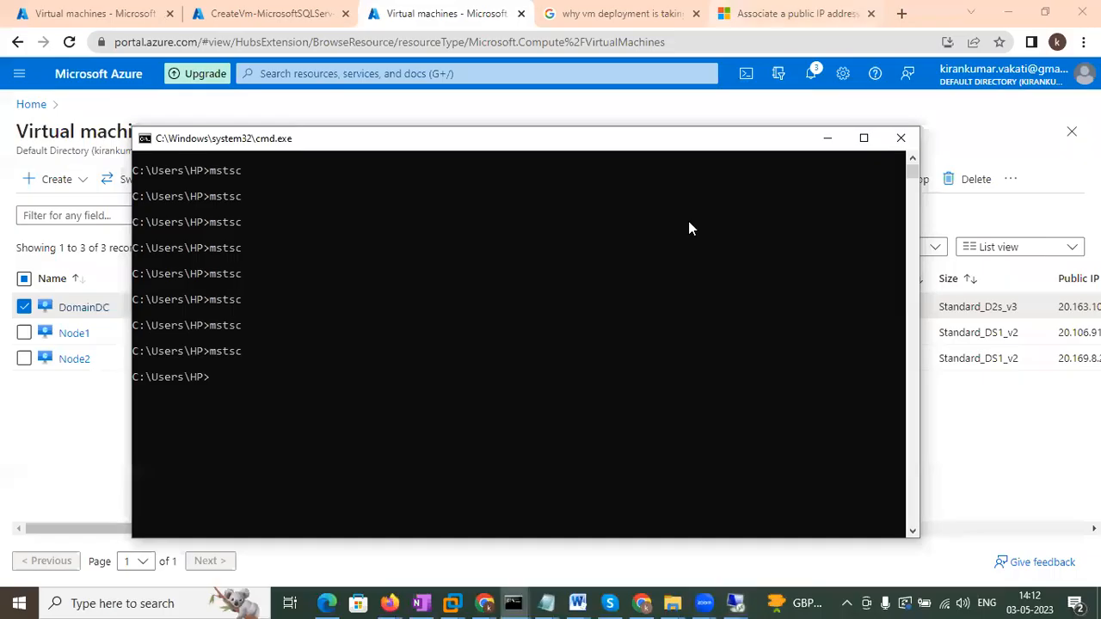
pyautogui.click(739, 600)
# Close the completed Failover Clustering installation wizards on Node1 and then Node2.
pyautogui.click(721, 550)
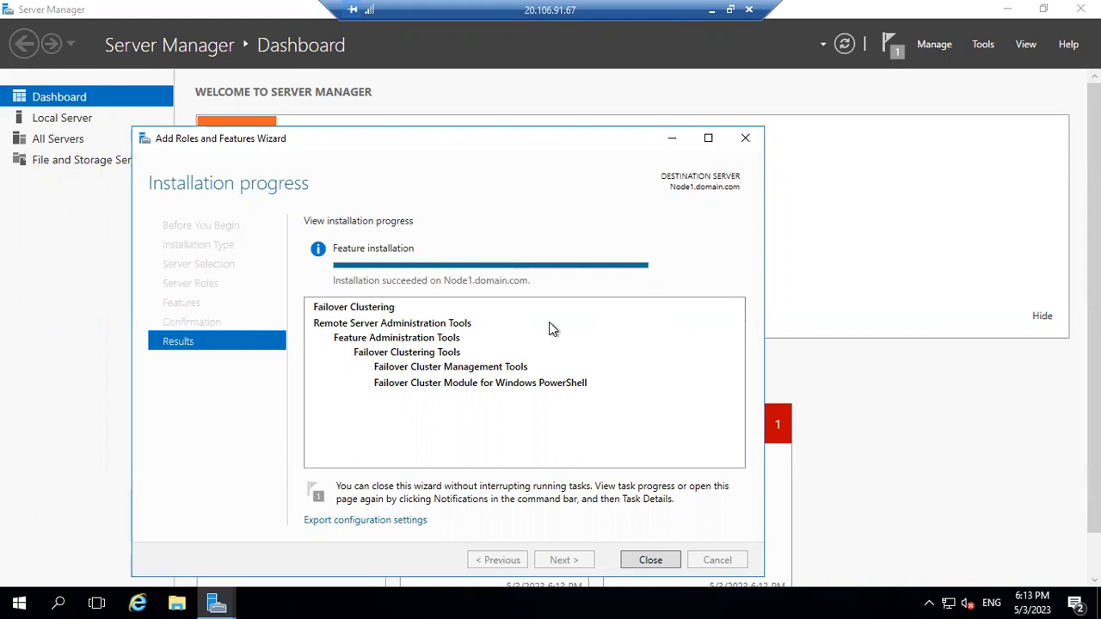
pyautogui.click(650, 560)
pyautogui.click(711, 10)
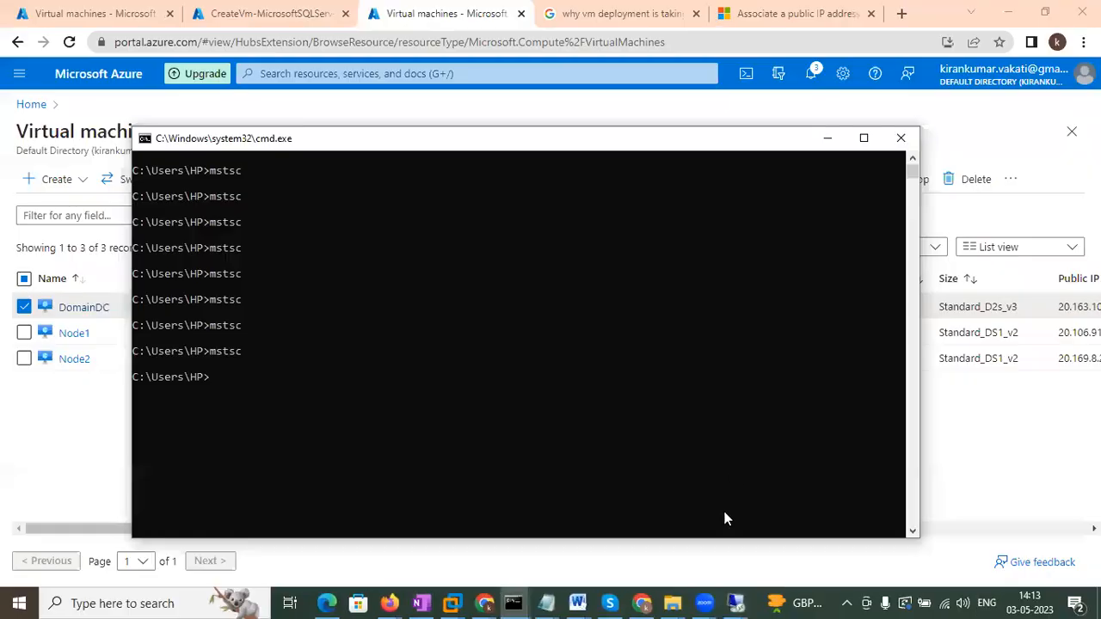
pyautogui.click(946, 558)
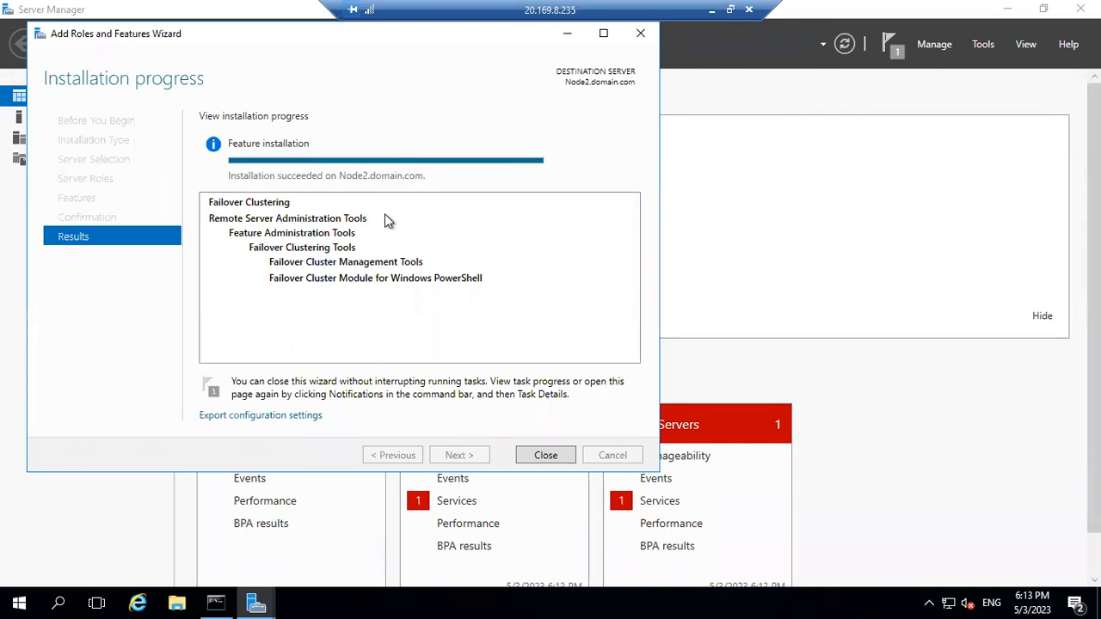
pyautogui.click(528, 448)
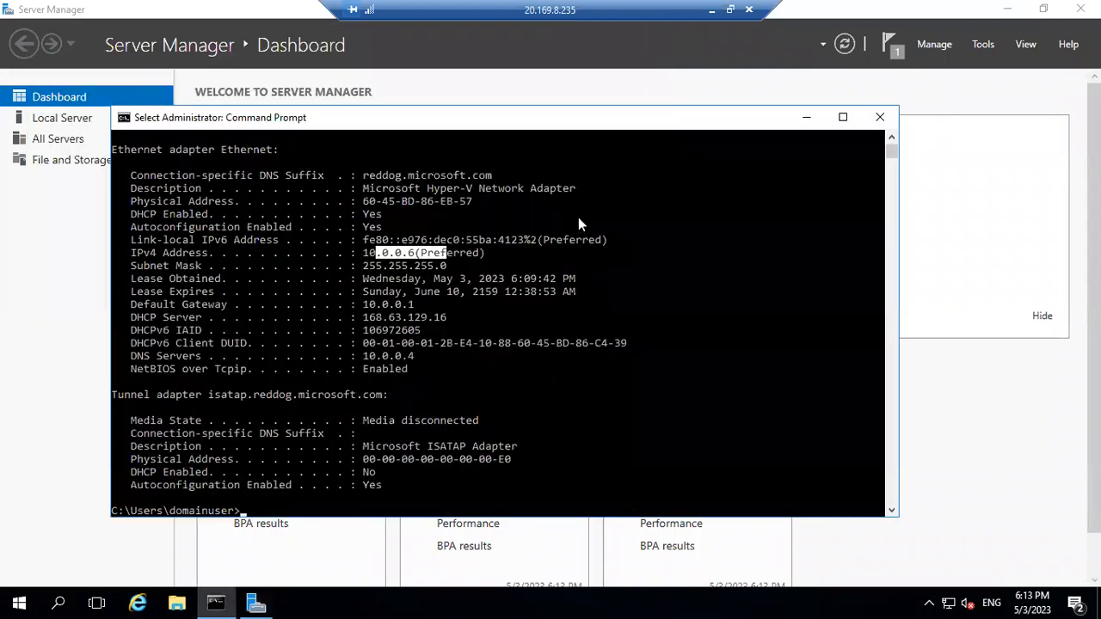
pyautogui.click(711, 10)
# Launch Failover Cluster Manager from Node1's Server Manager Tools menu.
pyautogui.moveTo(733, 603)
pyautogui.click(710, 532)
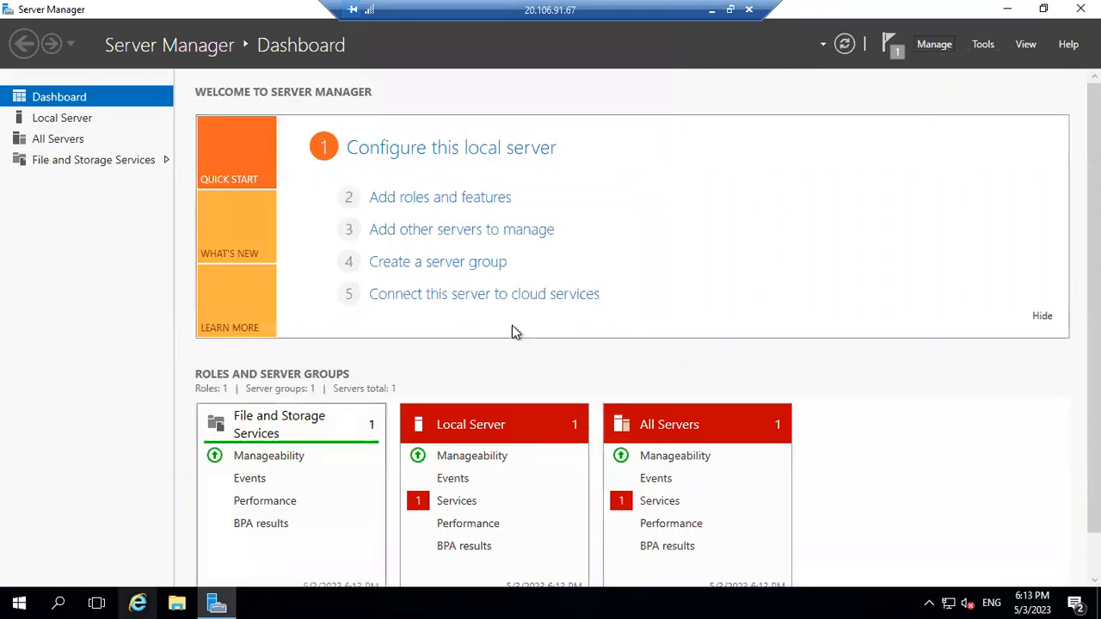
pyautogui.click(982, 45)
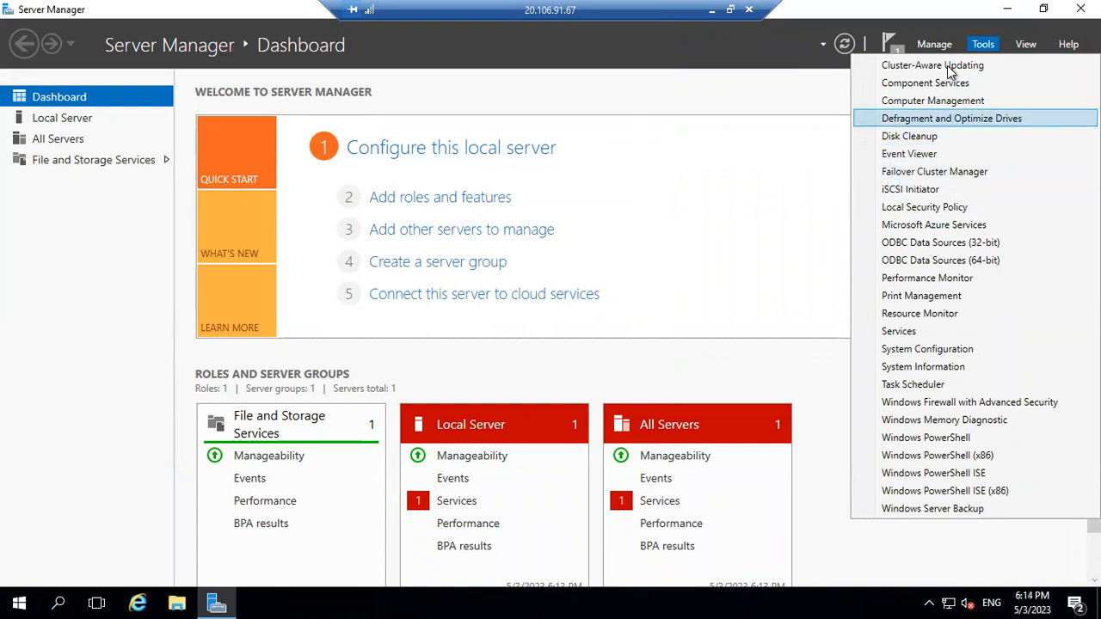
pyautogui.click(914, 174)
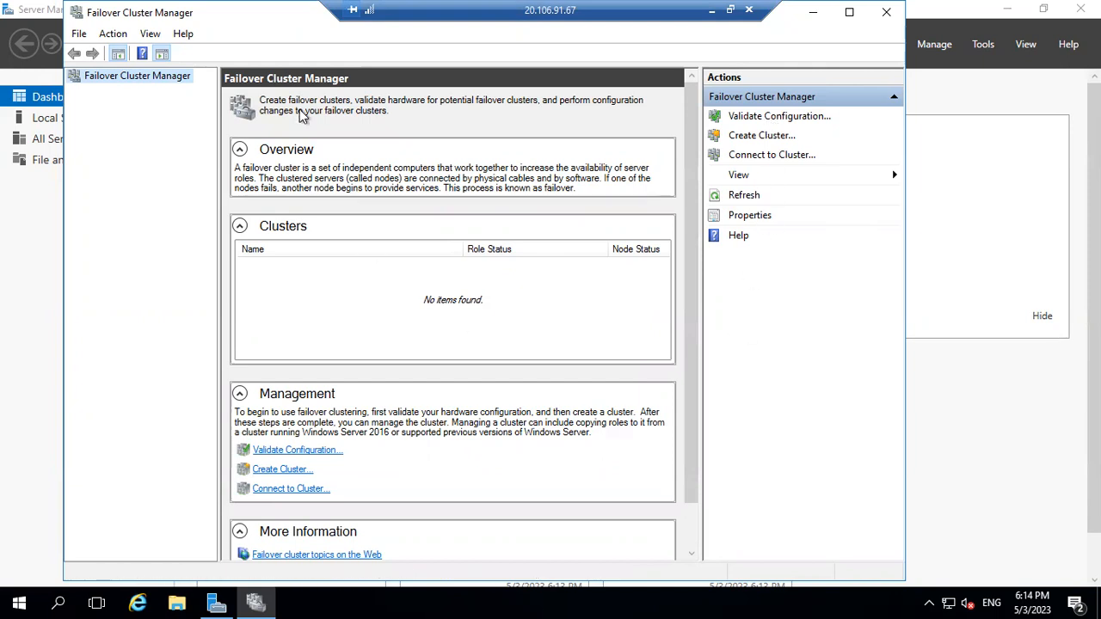
# Start the Create Cluster Wizard and browse for servers on the Select Servers page.
pyautogui.click(754, 137)
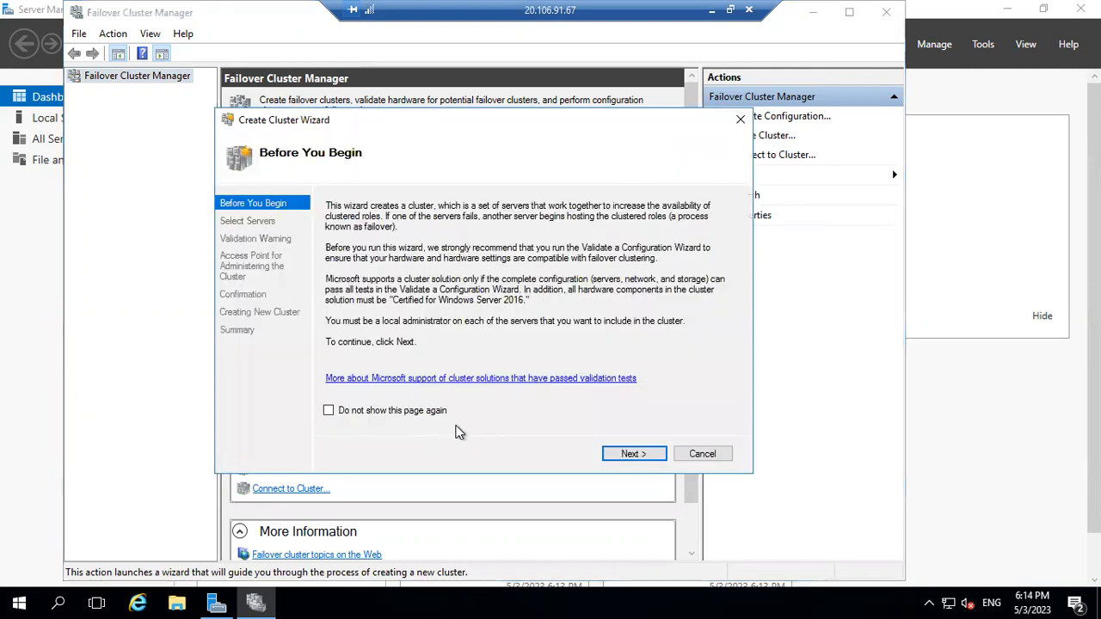
pyautogui.click(628, 454)
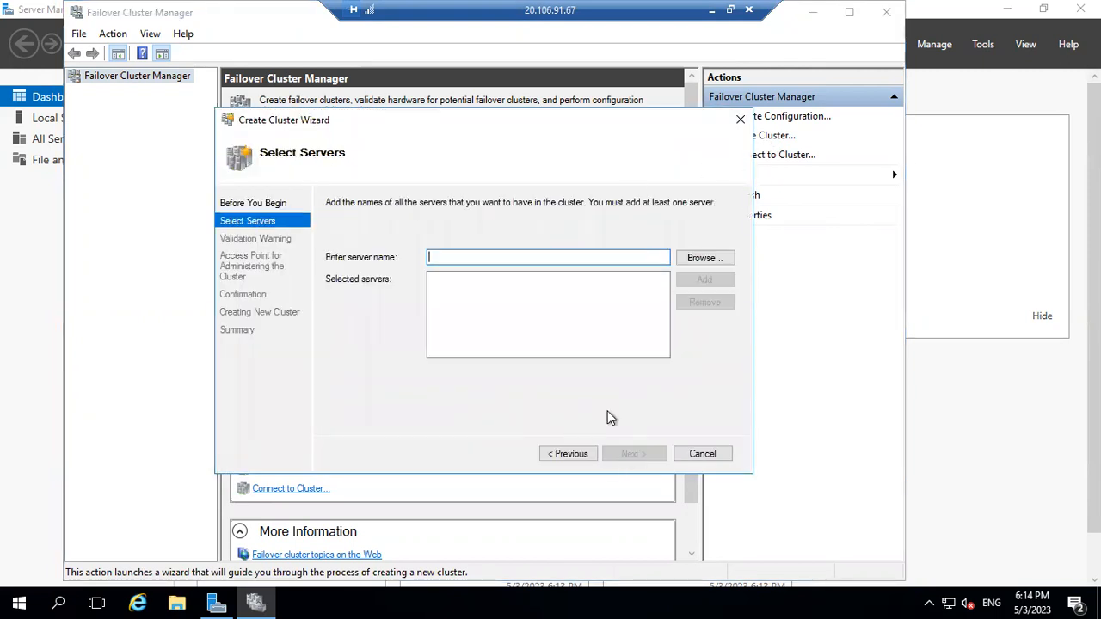
pyautogui.click(699, 260)
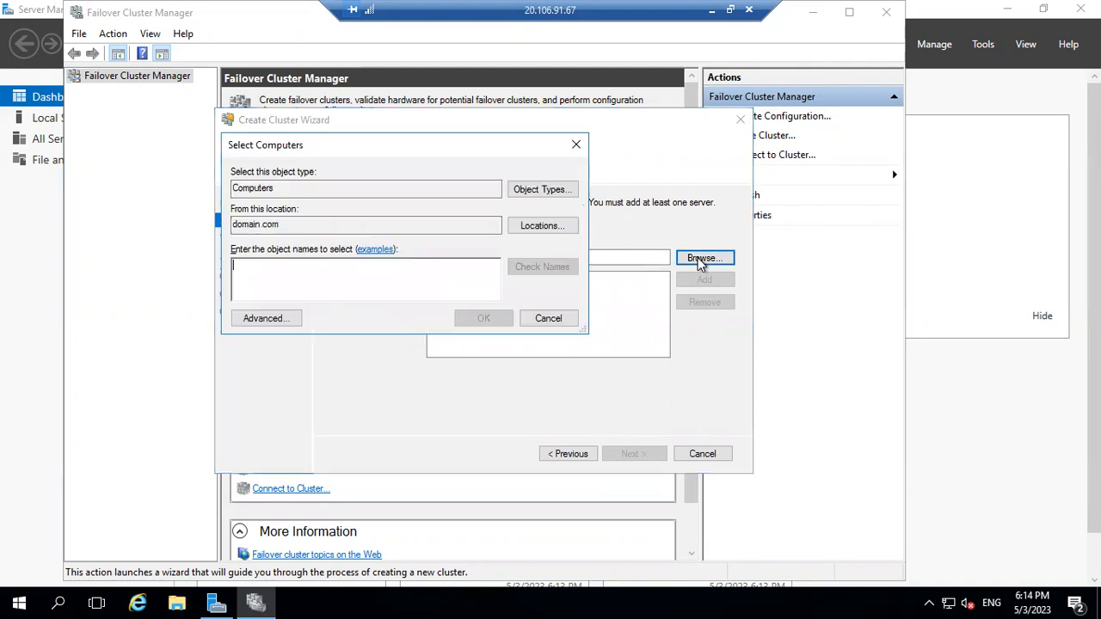
# Search domain computers using the domain user's credentials and select Node1 and Node2.
pyautogui.click(283, 319)
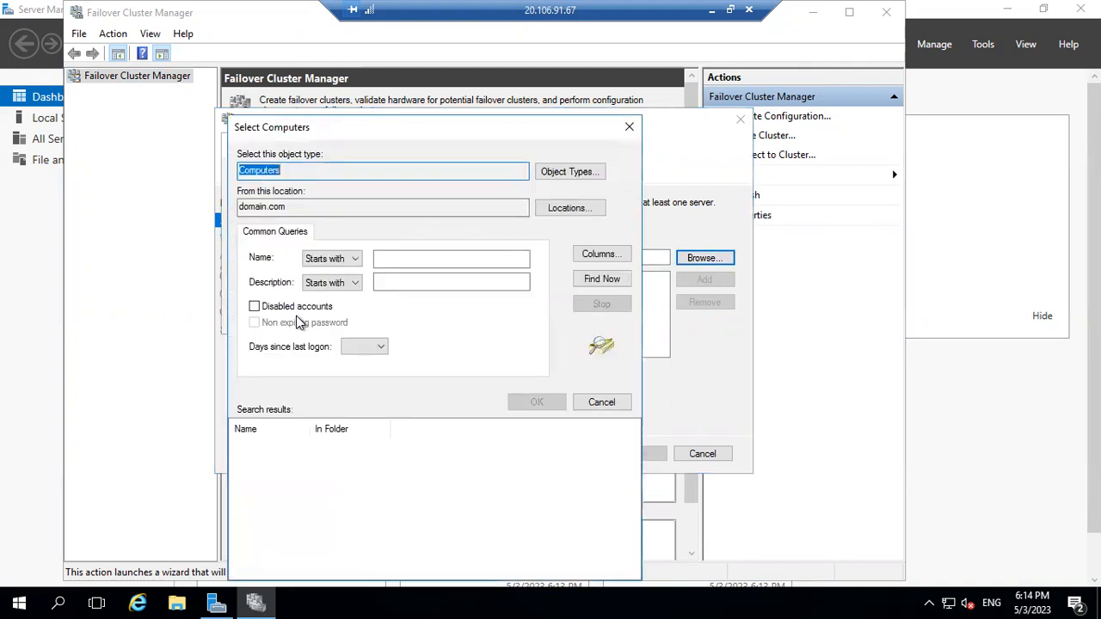
pyautogui.click(401, 261)
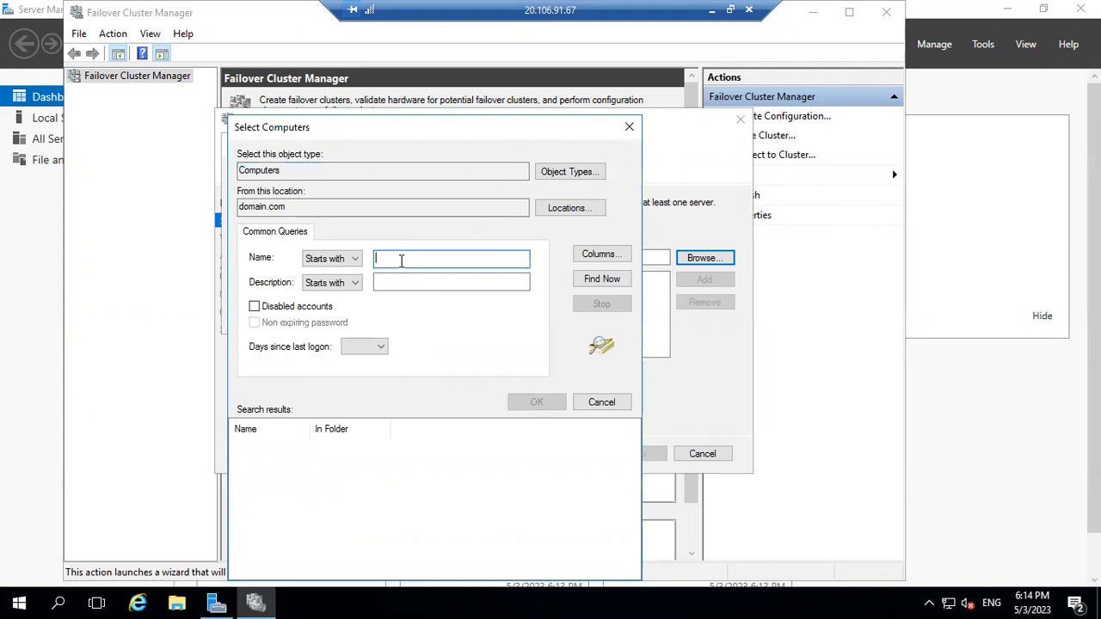
pyautogui.click(601, 282)
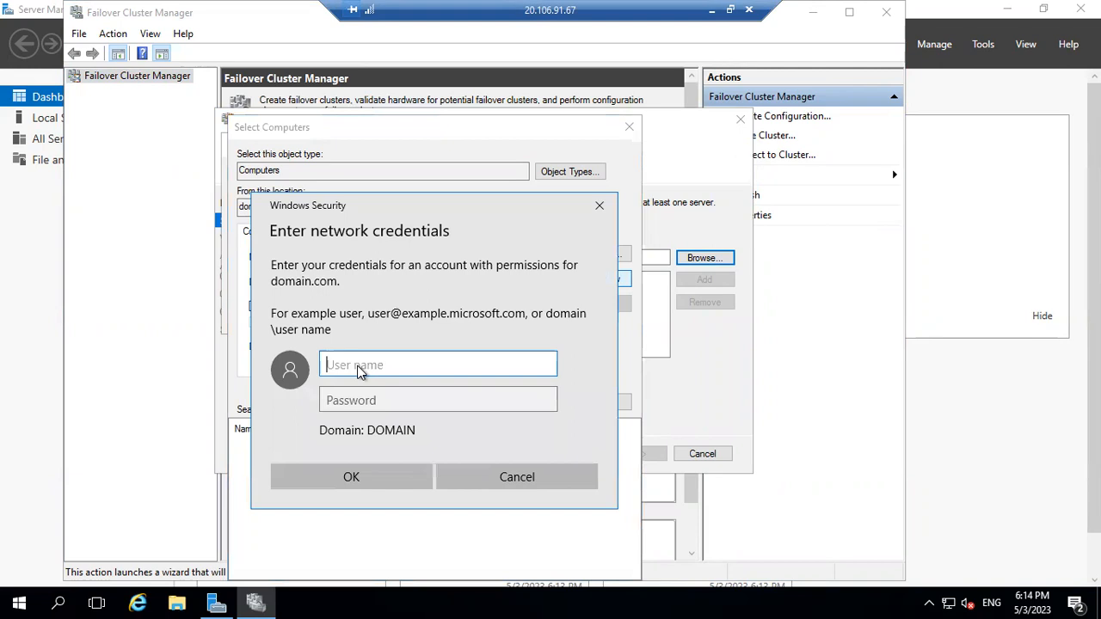
pyautogui.write('domainuser')
pyautogui.press('Tab')
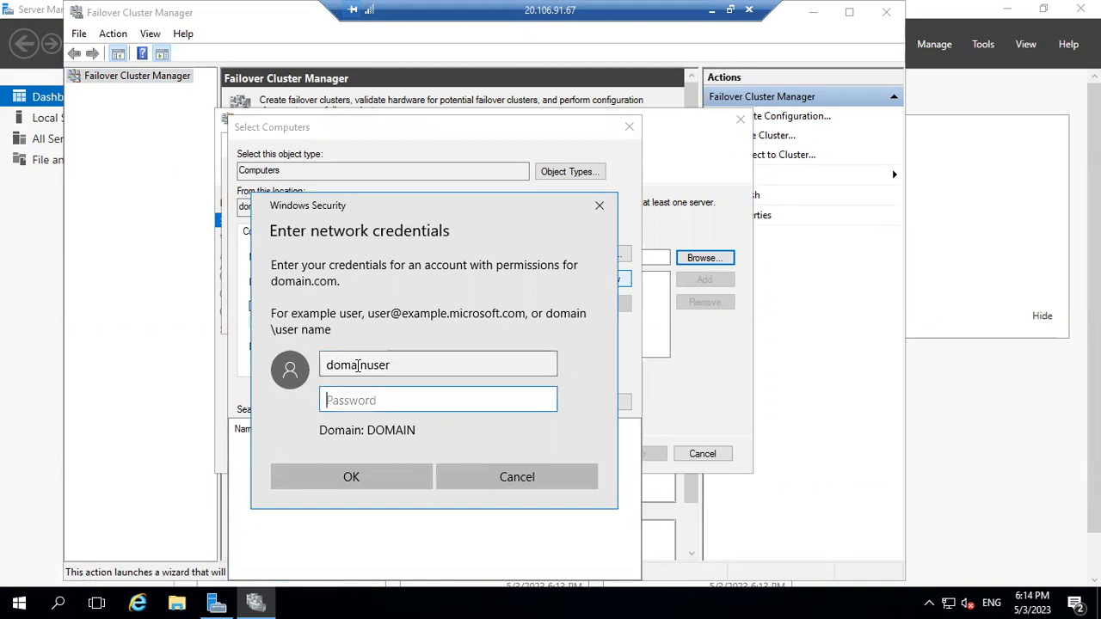
pyautogui.write('●●●●●●●●●●●●●')
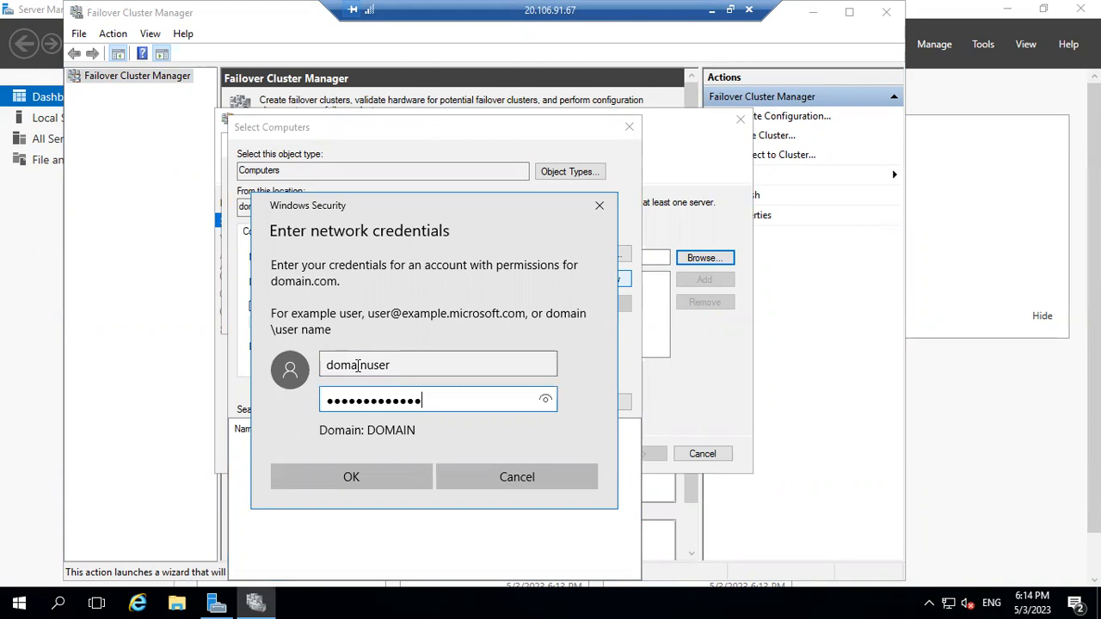
pyautogui.click(349, 462)
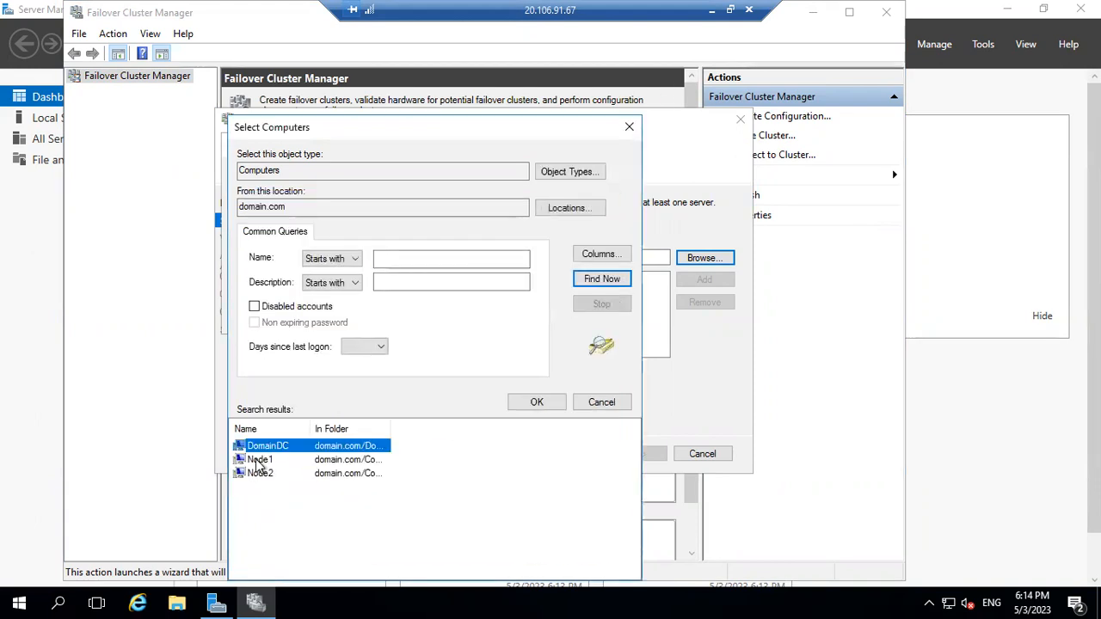
pyautogui.click(259, 460)
pyautogui.keyDown('shift'); pyautogui.click(260, 473); pyautogui.keyUp('shift')
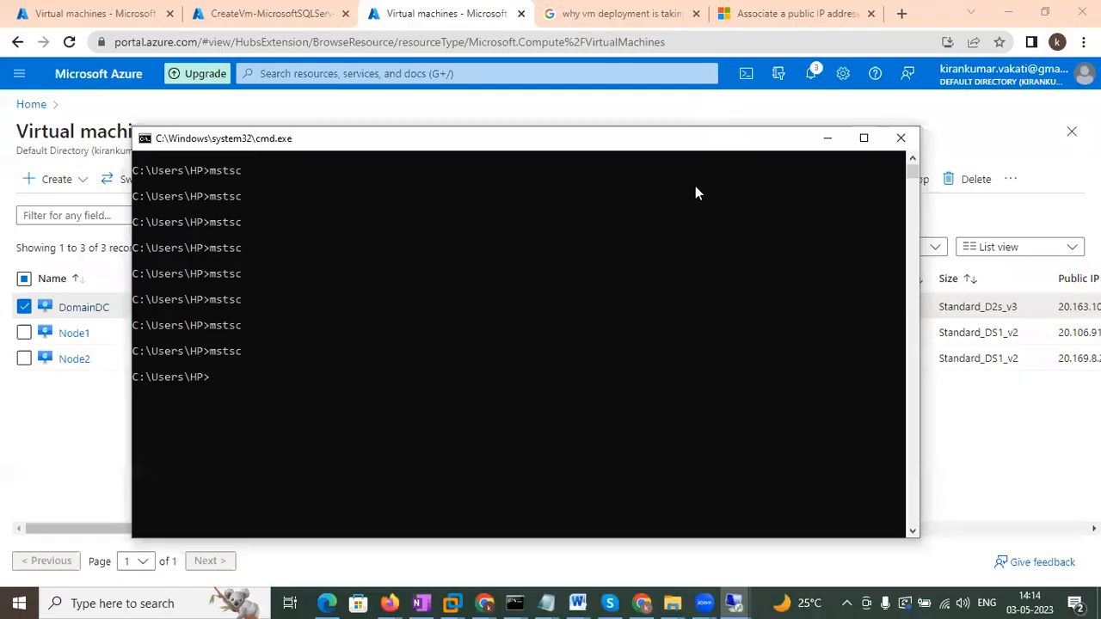
# Cross-check the Node1 and Node2 computer accounts on the domain controller.
pyautogui.moveTo(733, 603)
pyautogui.click(612, 560)
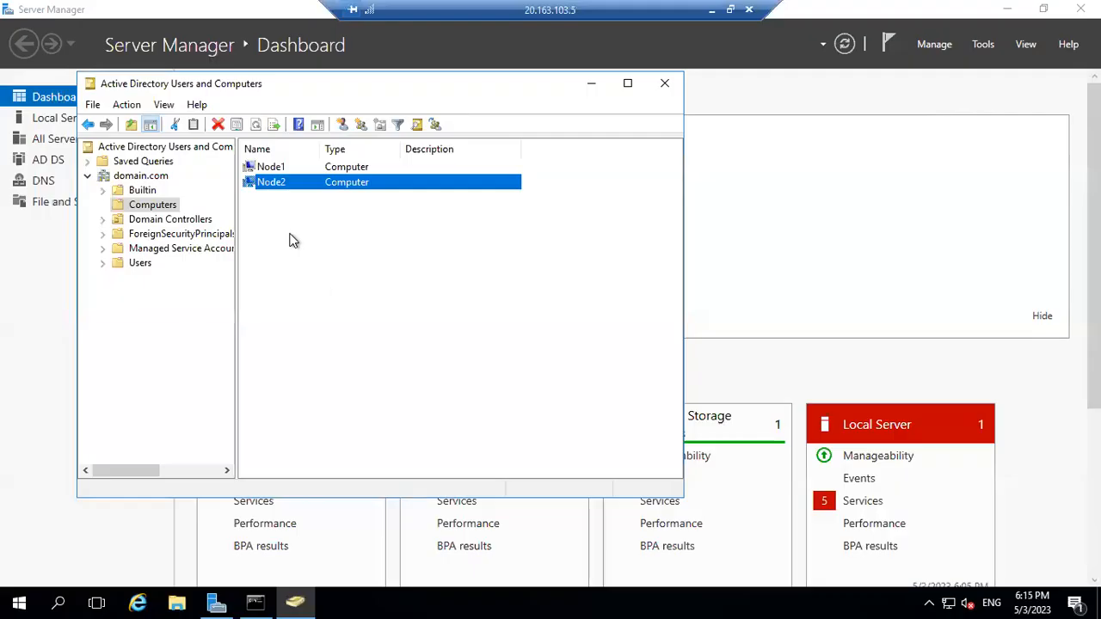
pyautogui.click(292, 165)
pyautogui.click(283, 181)
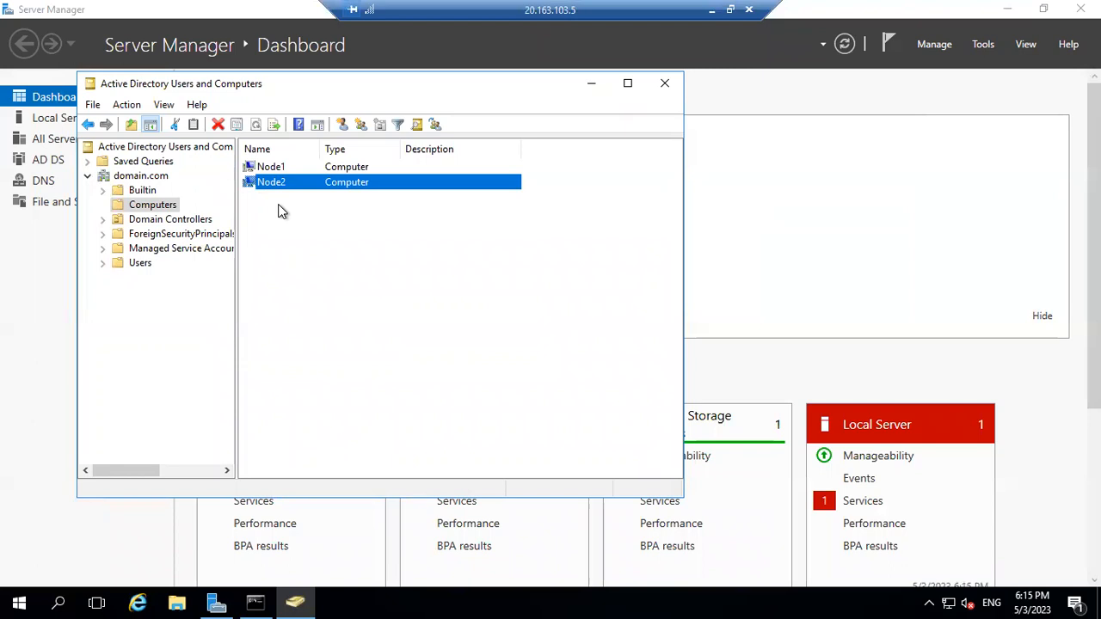
pyautogui.click(712, 8)
# Confirm Node1 and Node2 as the cluster's selected servers.
pyautogui.moveTo(733, 603)
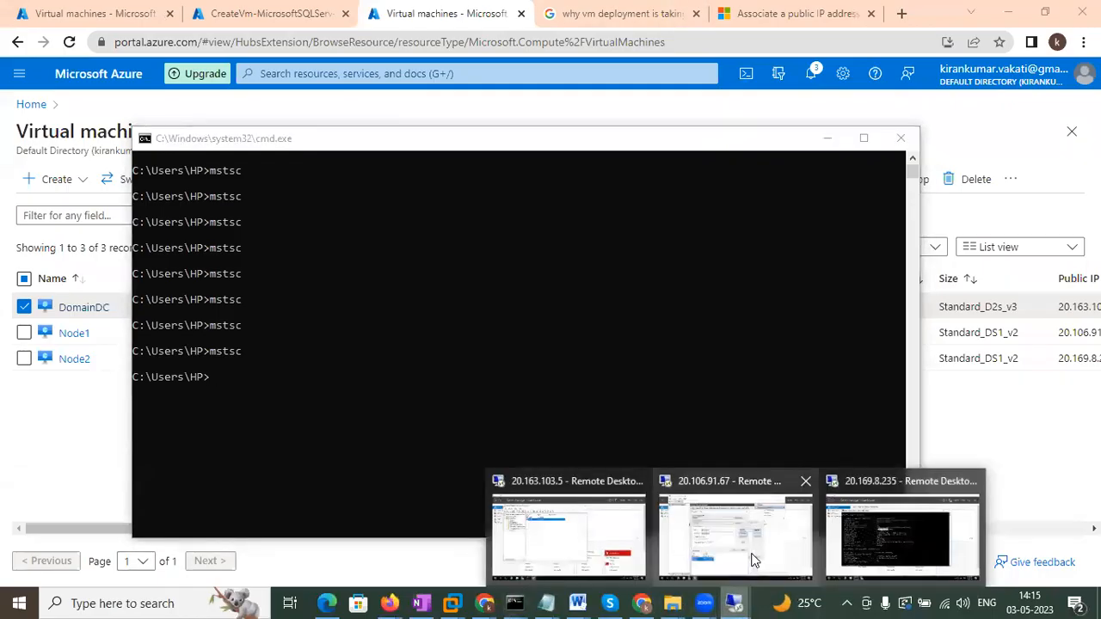
pyautogui.click(751, 560)
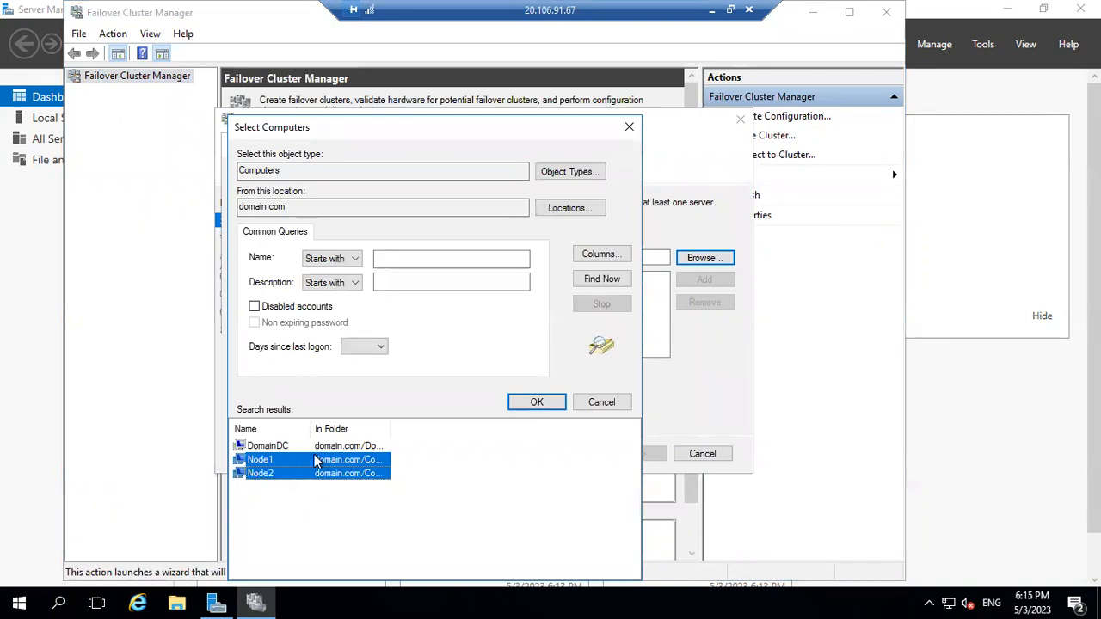
pyautogui.click(541, 403)
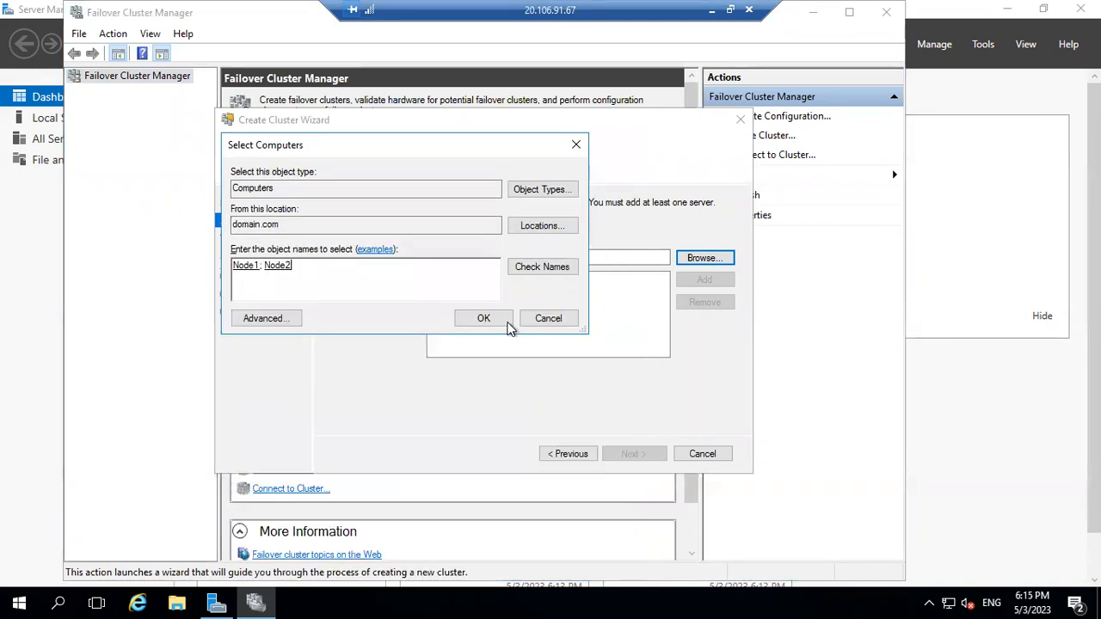
pyautogui.click(503, 319)
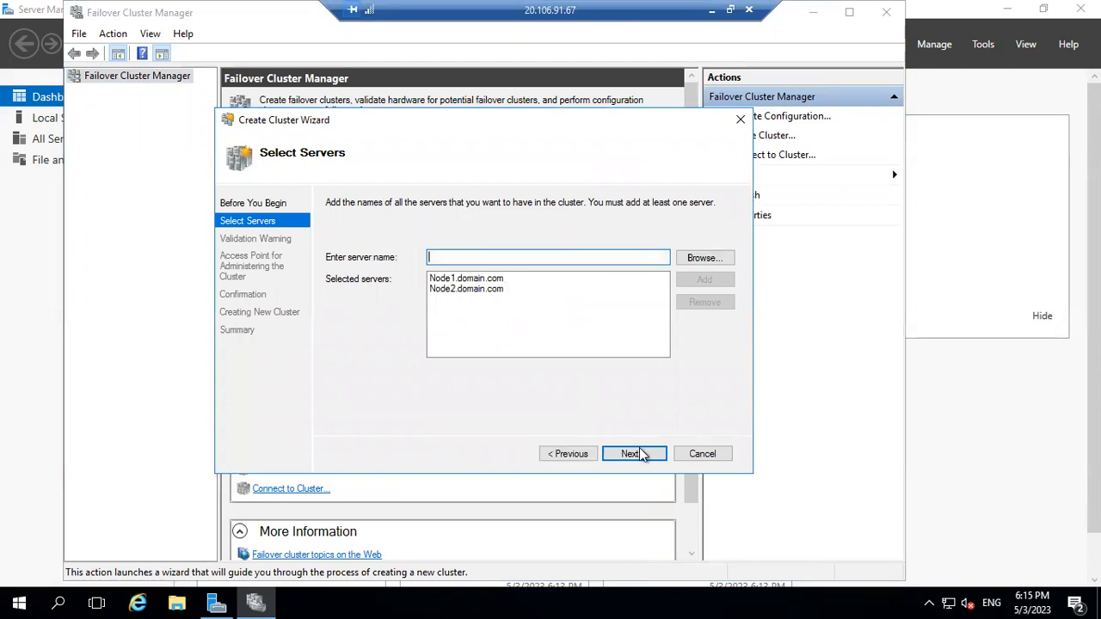
# Run cluster validation with 'Run only tests I select', unchecking the Storage tests.
pyautogui.click(639, 455)
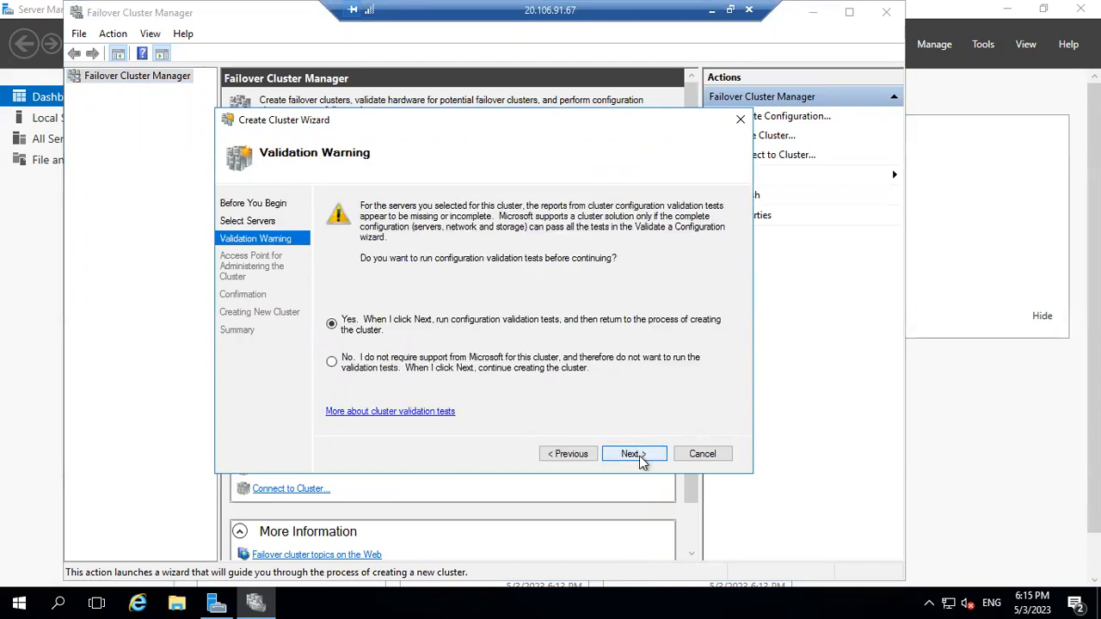
pyautogui.click(638, 456)
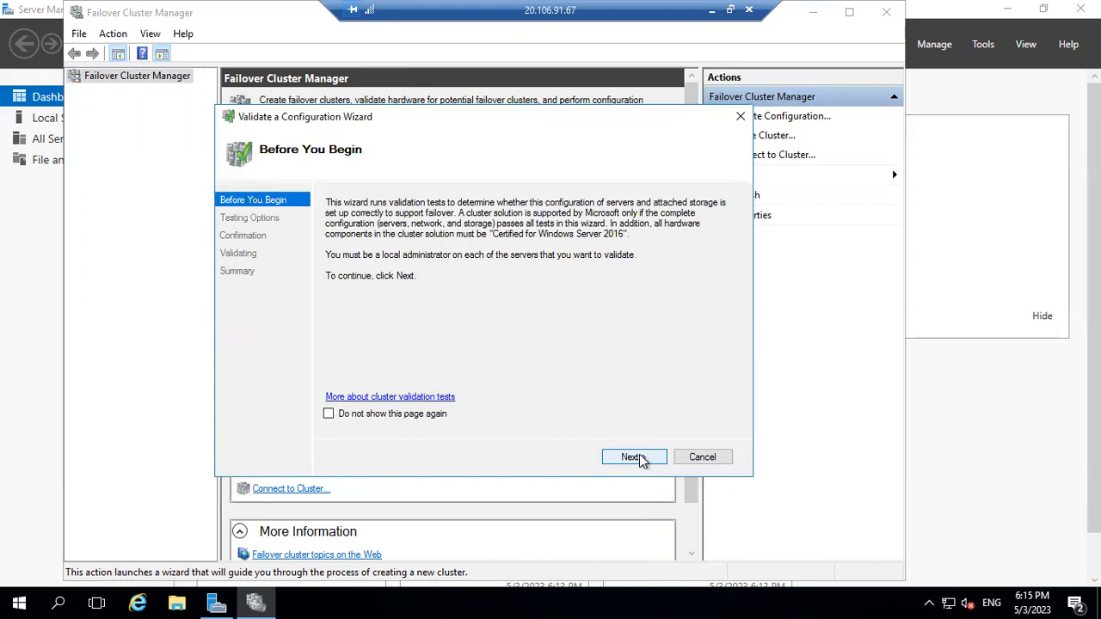
pyautogui.click(633, 457)
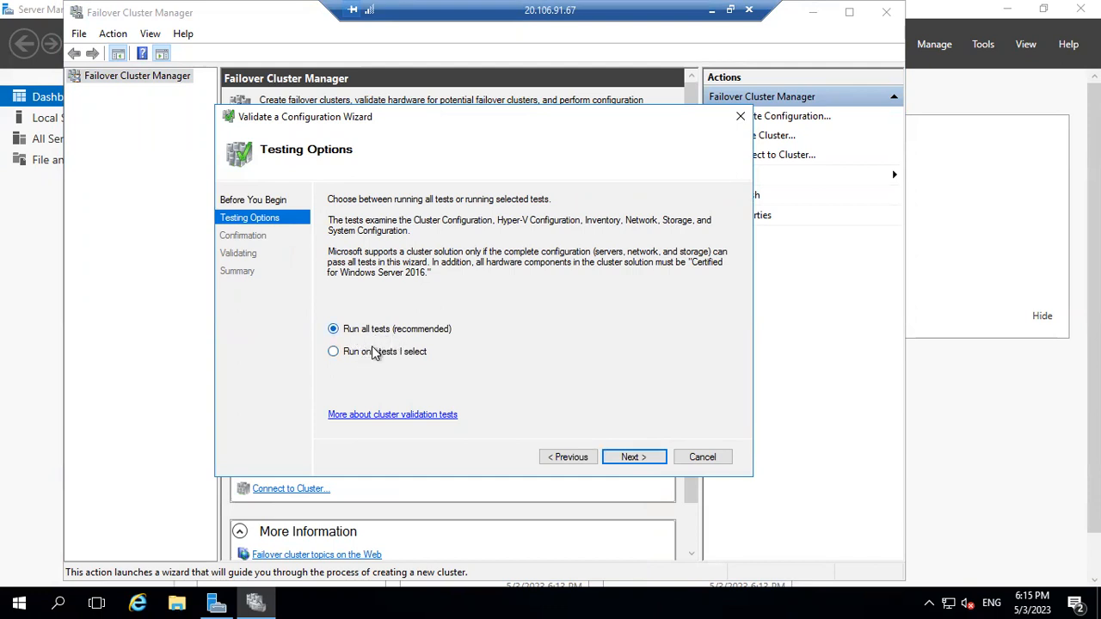
pyautogui.click(359, 356)
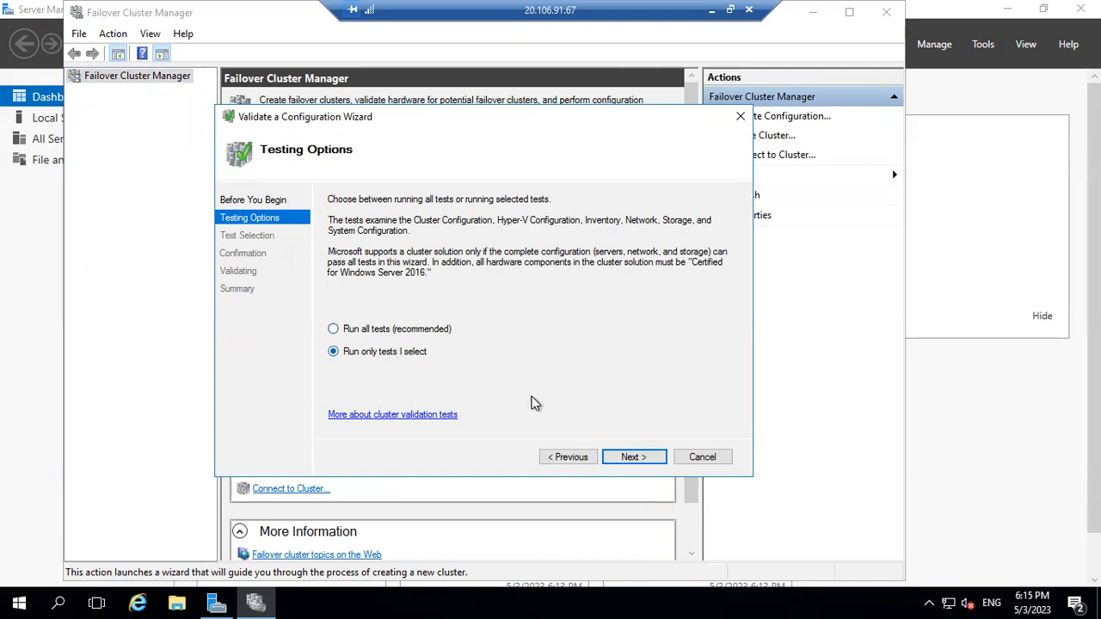
pyautogui.click(630, 456)
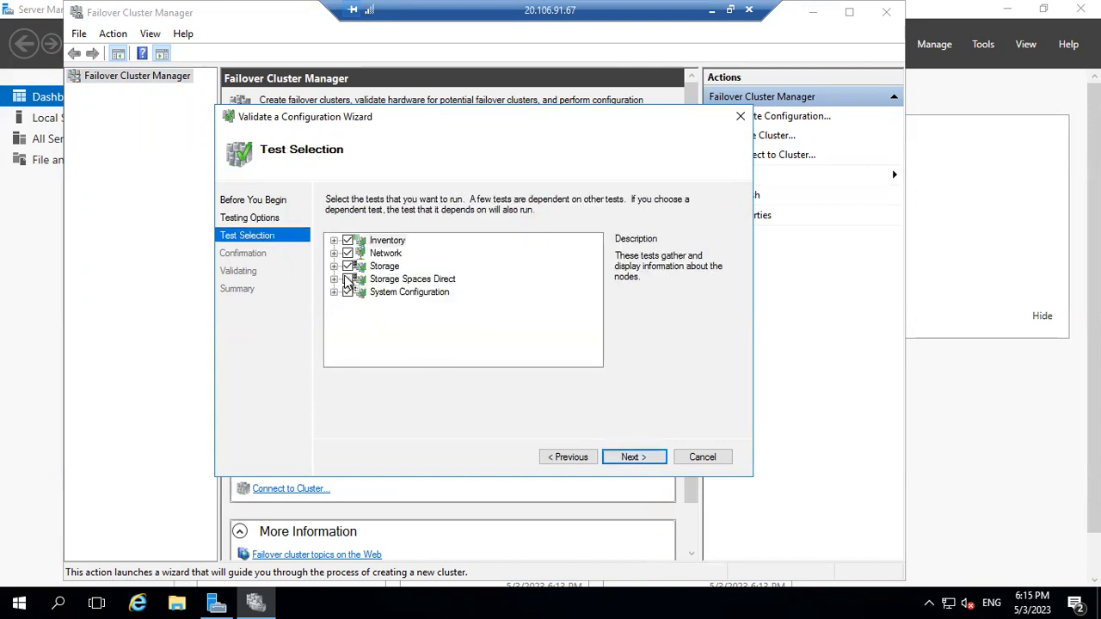
pyautogui.click(349, 266)
pyautogui.click(632, 457)
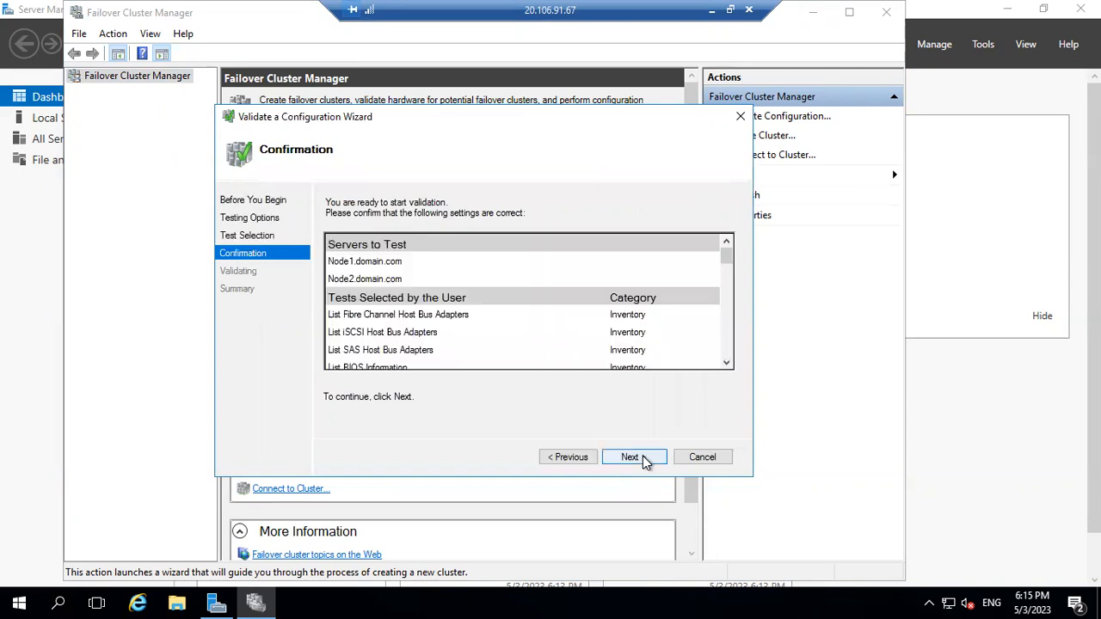
pyautogui.click(642, 456)
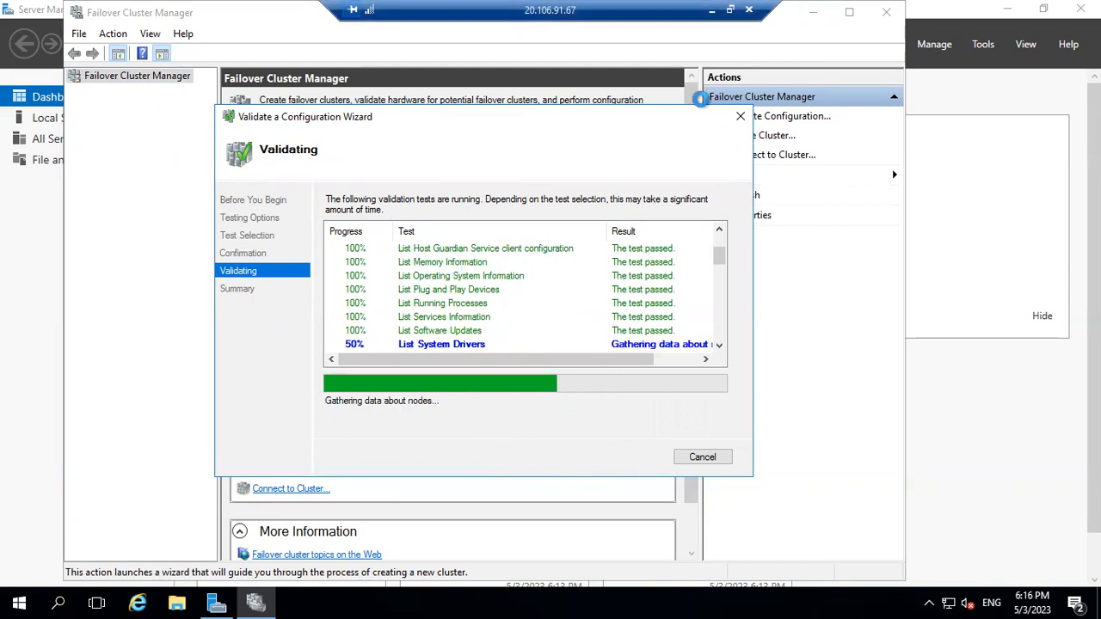
# On DomainDC, launch DNS Manager from Server Manager's DNS role page.
pyautogui.click(712, 12)
pyautogui.moveTo(734, 602)
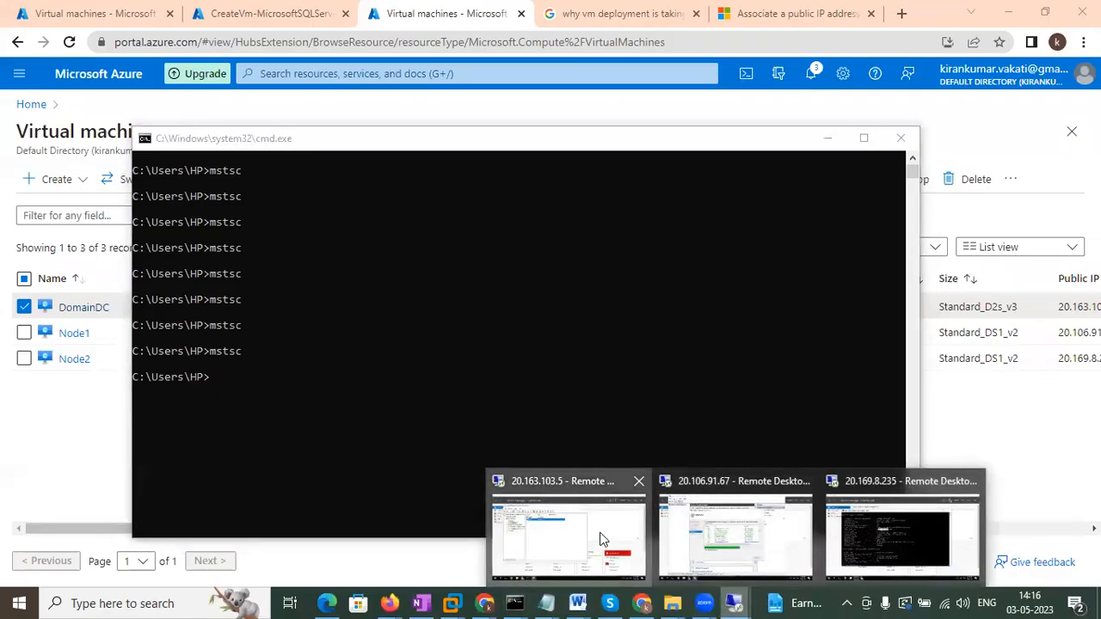
pyautogui.click(602, 539)
pyautogui.click(35, 249)
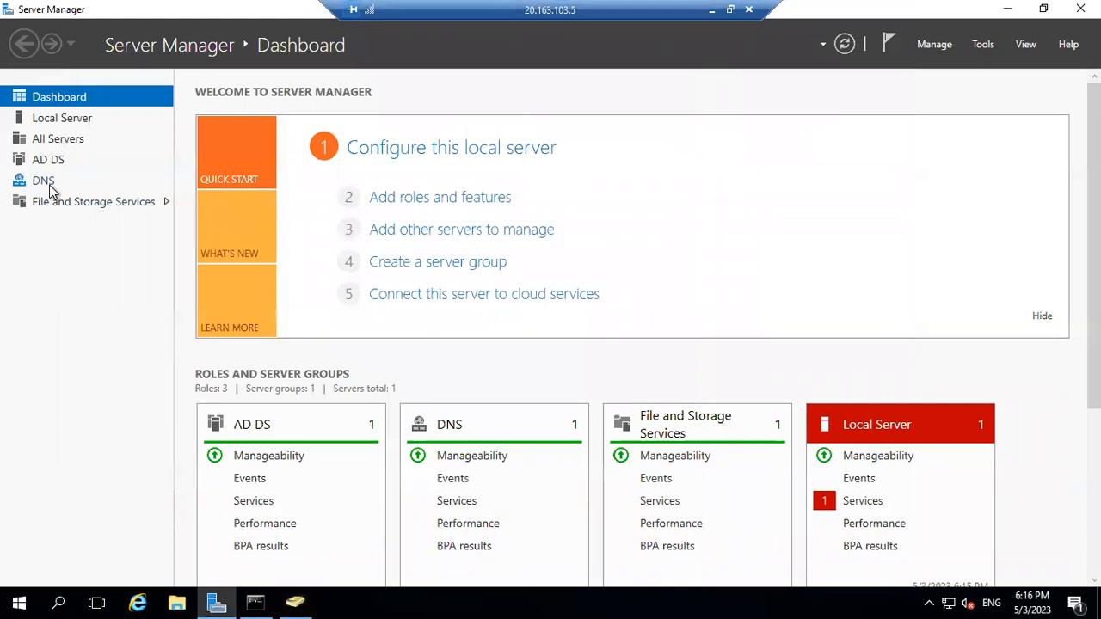
pyautogui.click(49, 186)
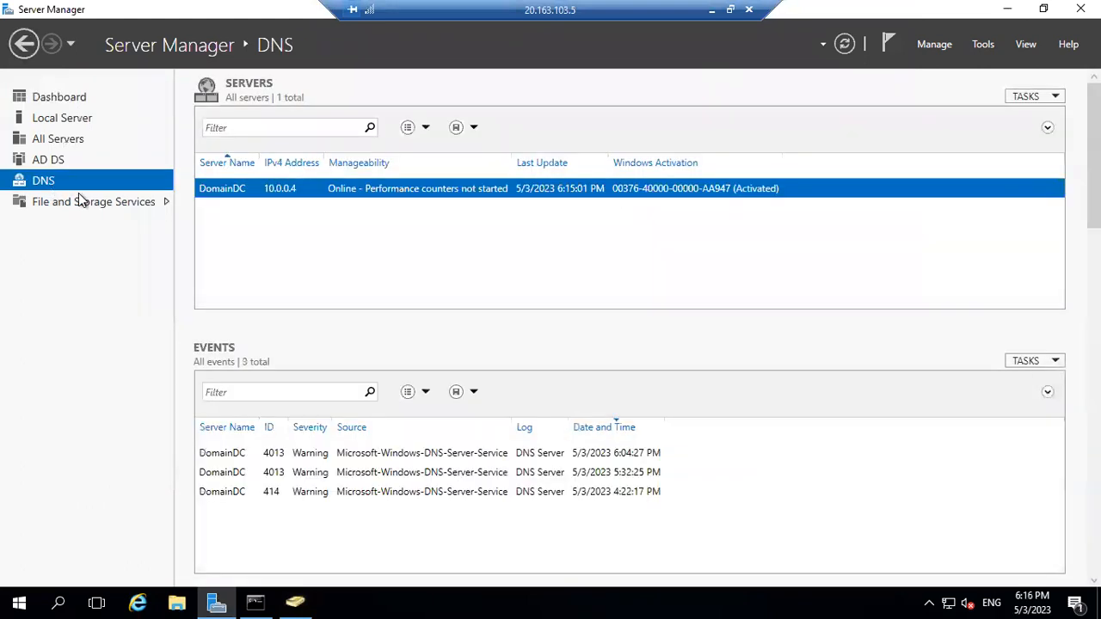
pyautogui.rightClick(228, 191)
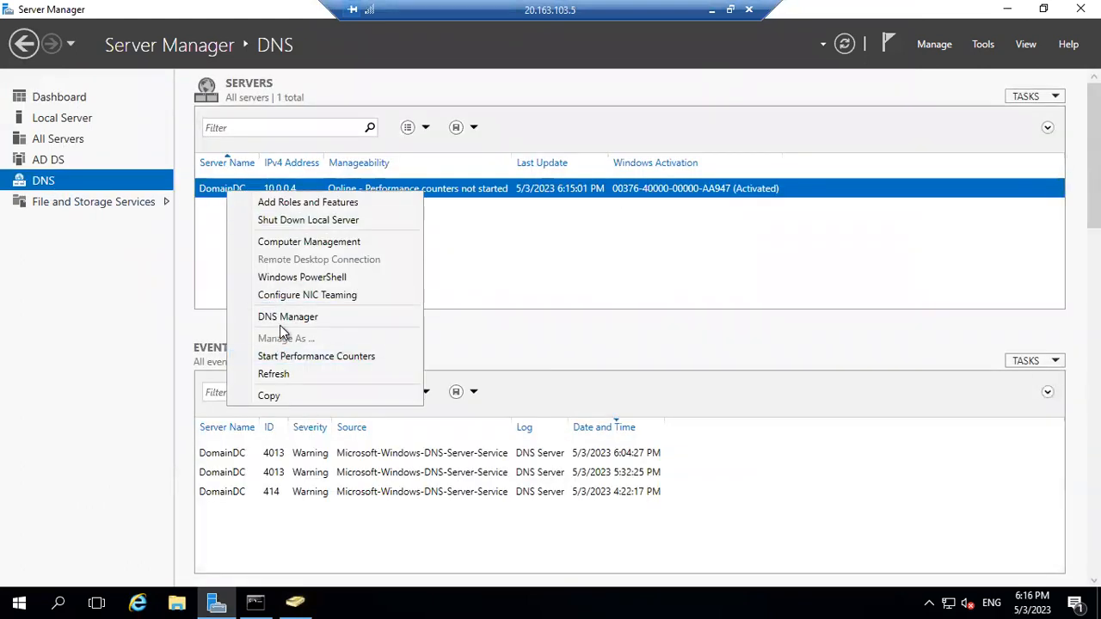
pyautogui.click(283, 323)
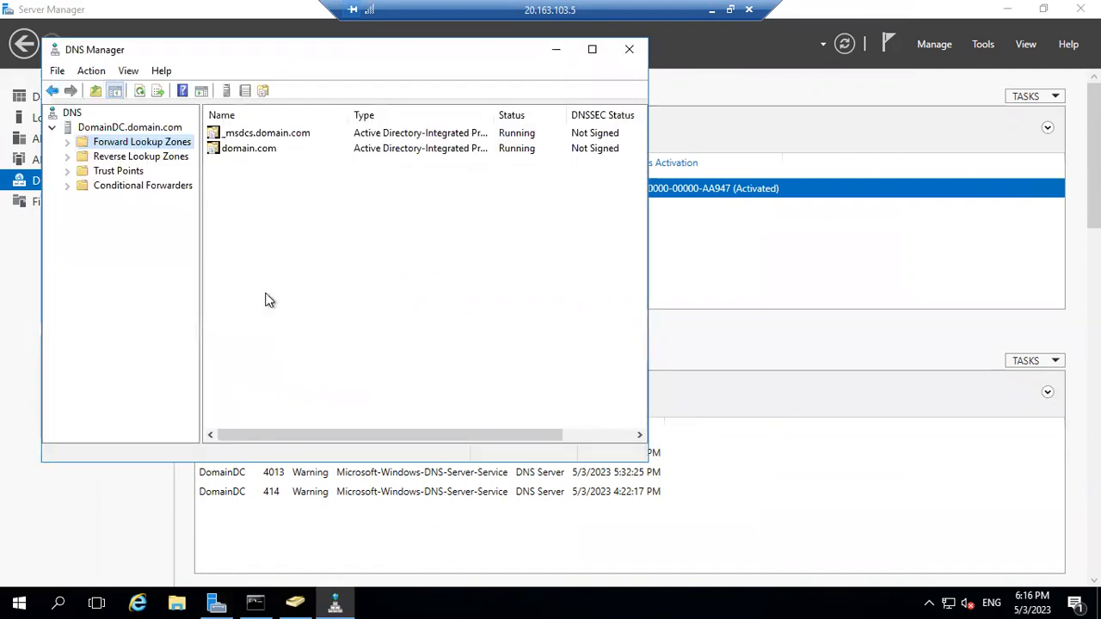
# Open the domain.com forward lookup zone and check Node1 (10.0.0.5) and Node2 (10.0.0.6) records.
pyautogui.click(74, 173)
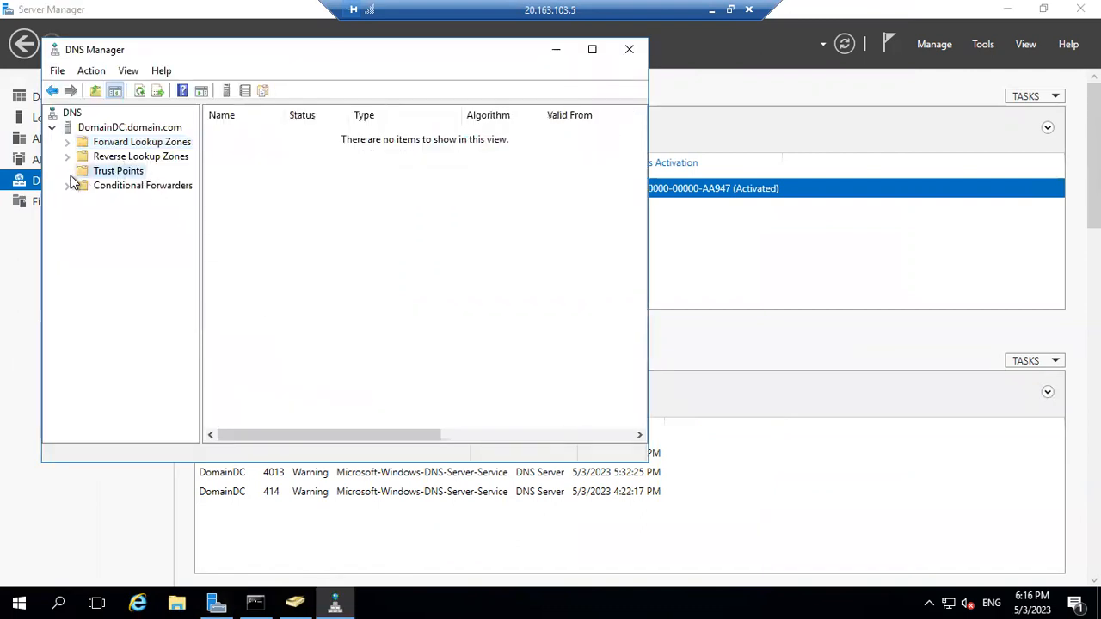
pyautogui.click(68, 143)
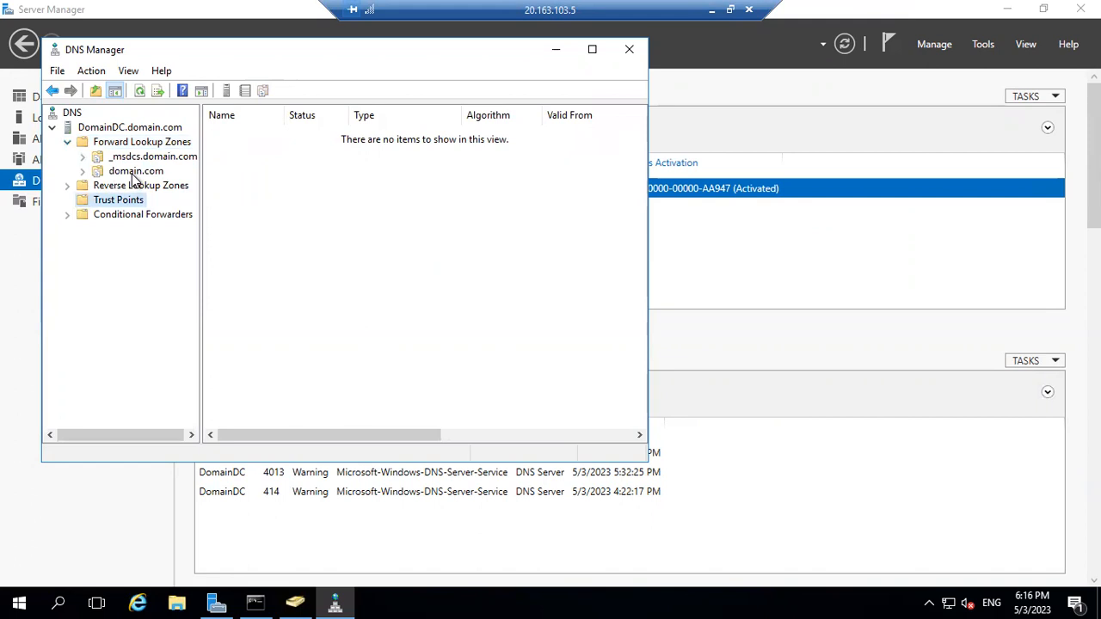
pyautogui.doubleClick(134, 172)
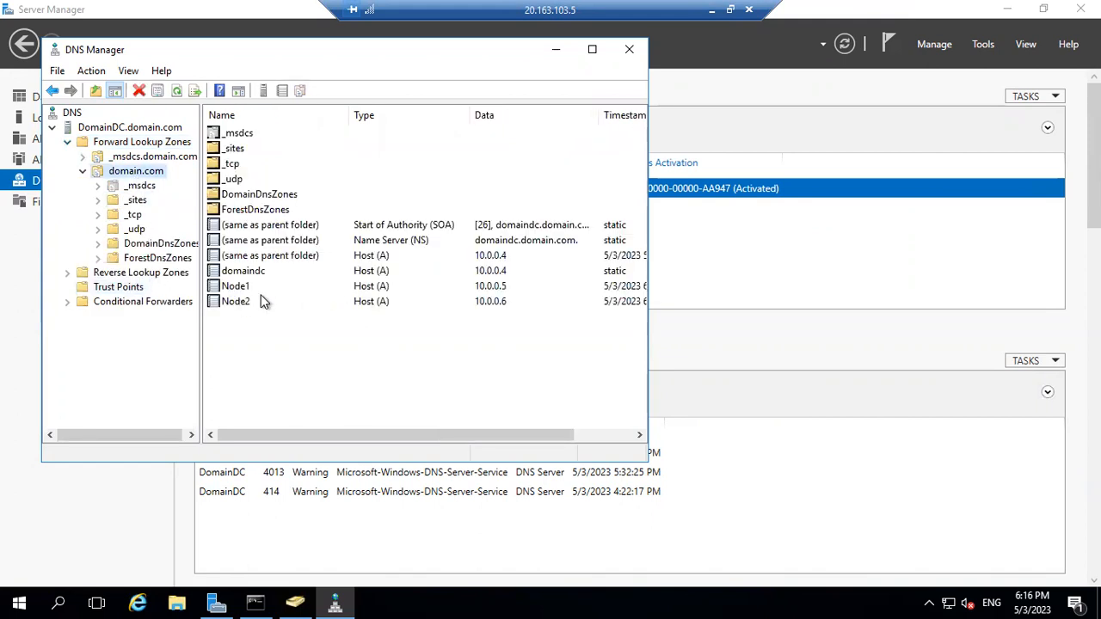
pyautogui.click(491, 290)
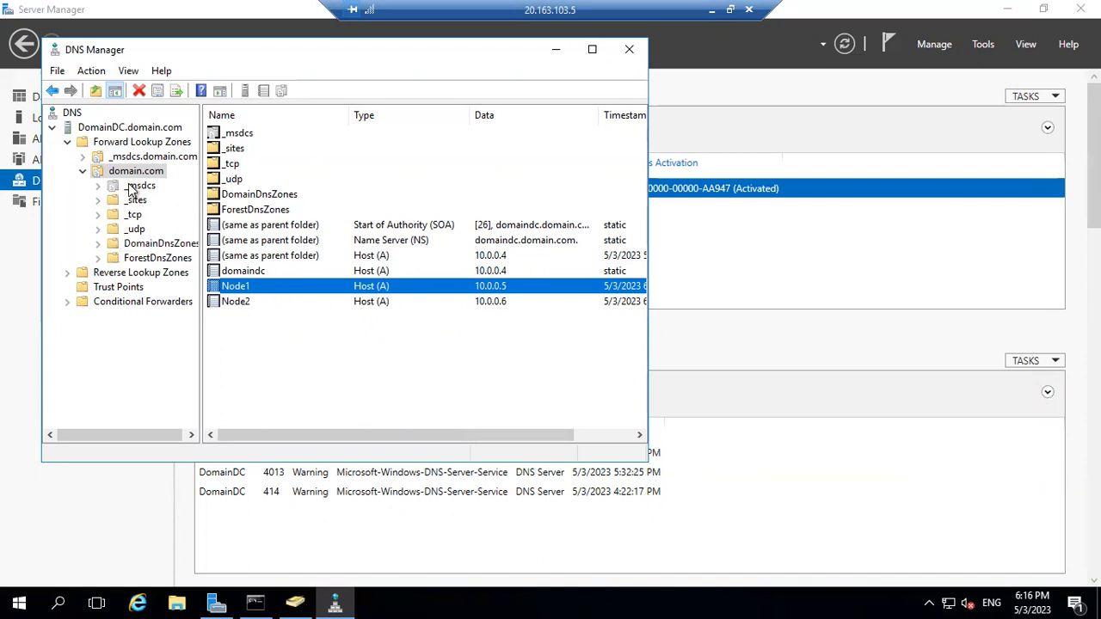
pyautogui.click(711, 10)
# Finish validation, name the cluster WinCluster2019AG, and advance to the Confirmation page.
pyautogui.moveTo(734, 602)
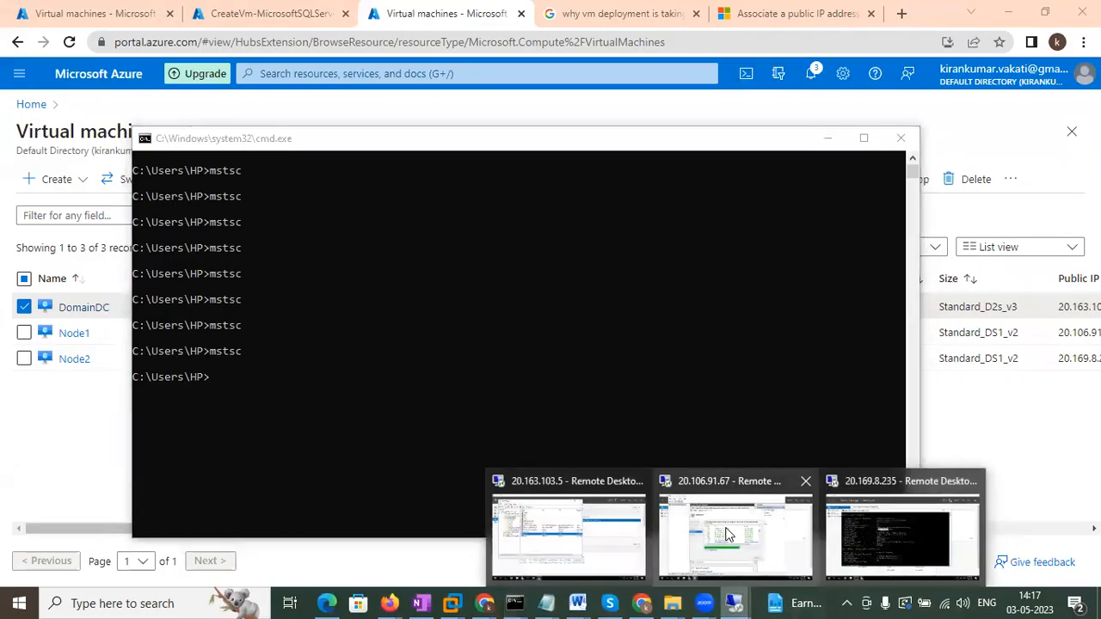
pyautogui.click(733, 555)
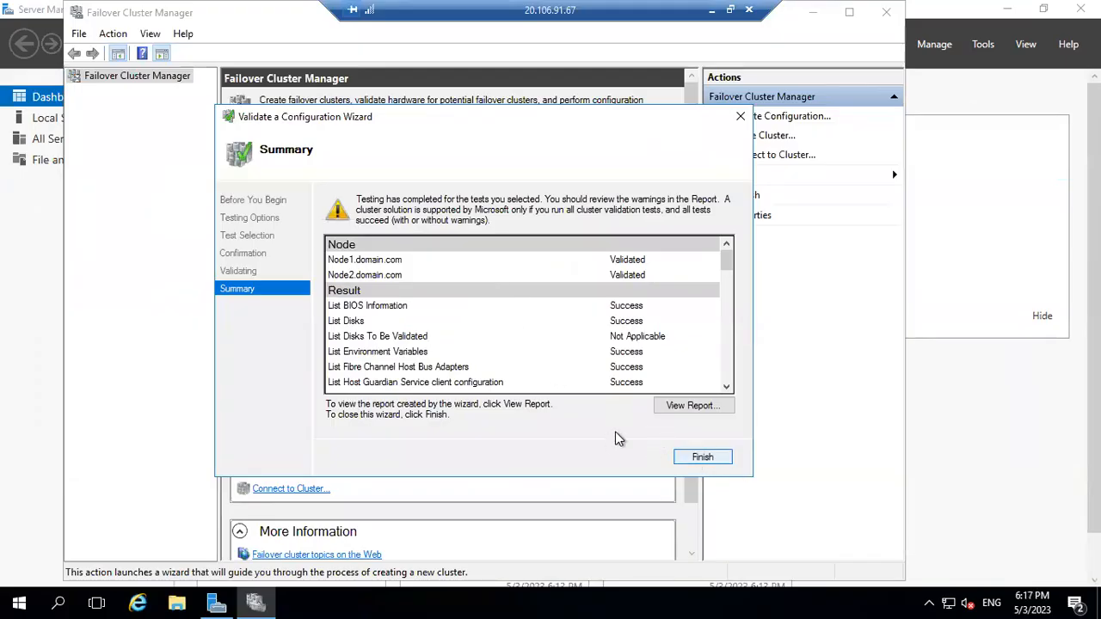
pyautogui.click(694, 457)
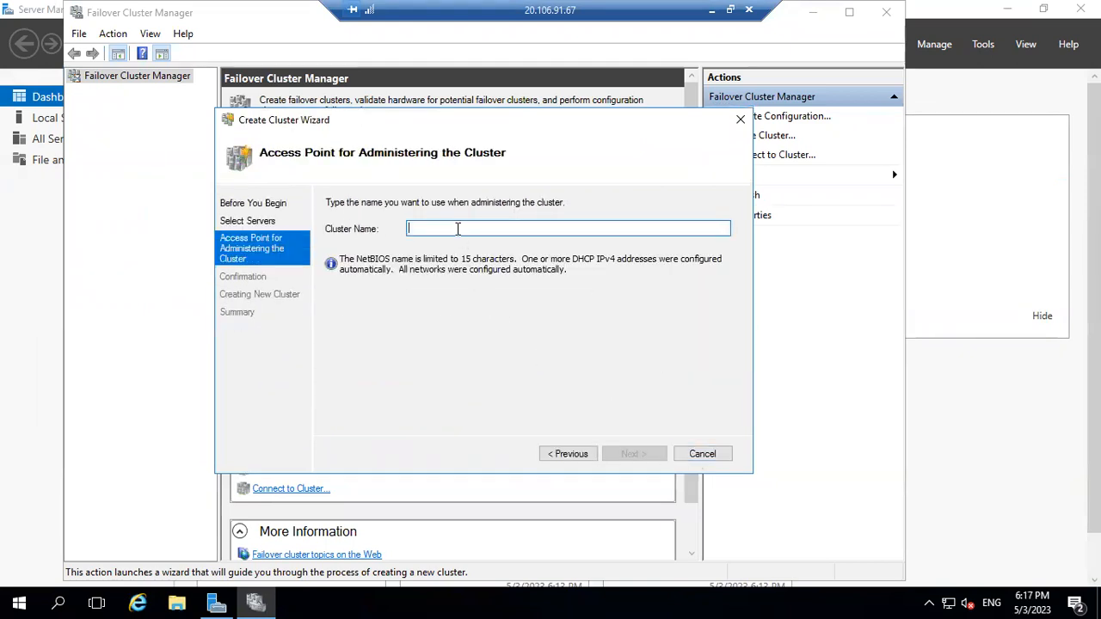
pyautogui.write('W')
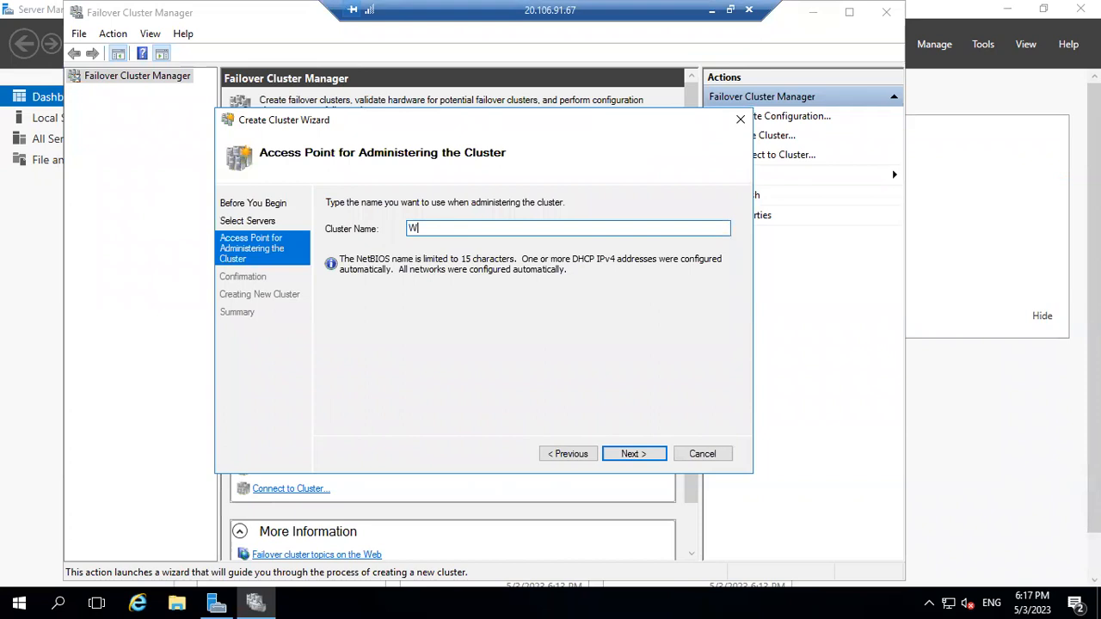
pyautogui.write('inCluster2019AG')
pyautogui.click(629, 461)
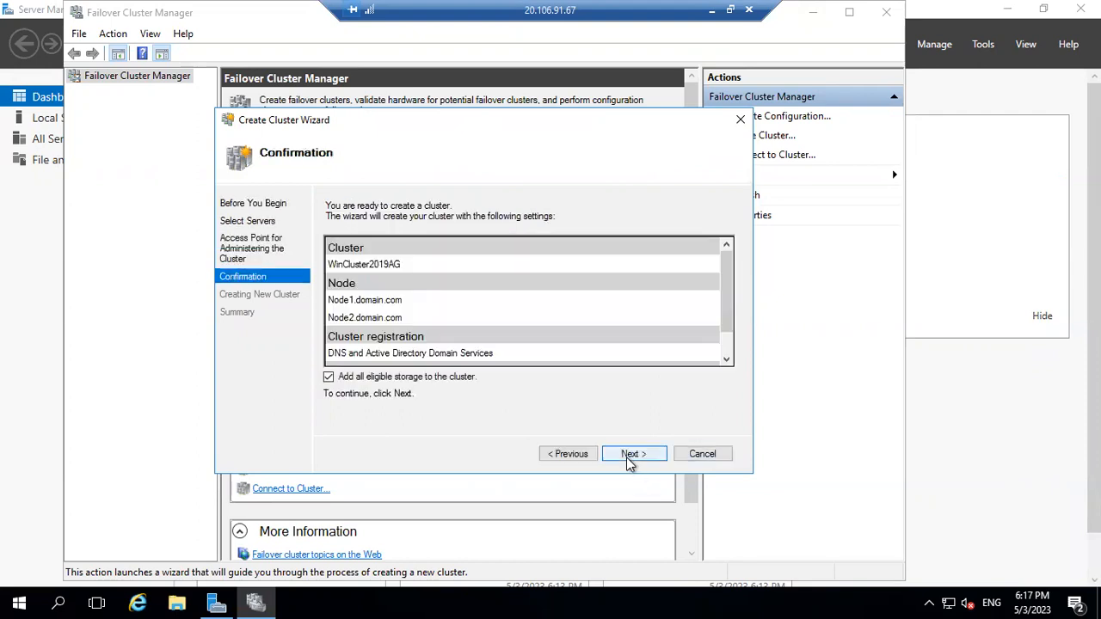
# Create cluster WinCluster2019AG on Node1 and Node2 without eligible storage, then close the wizard.
pyautogui.click(369, 384)
pyautogui.click(619, 454)
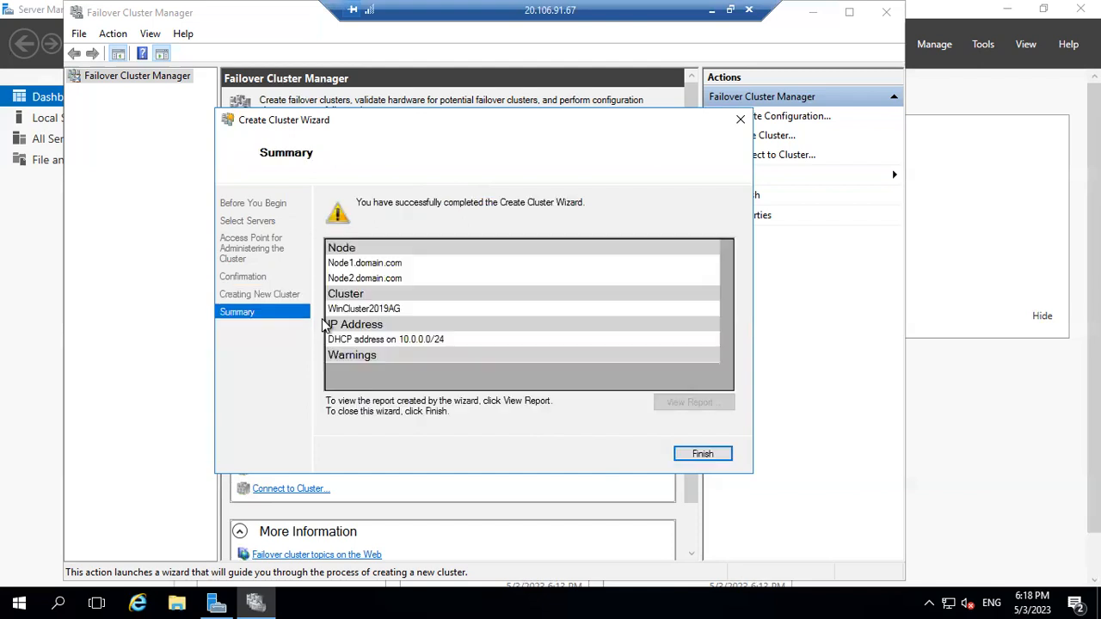
pyautogui.click(697, 456)
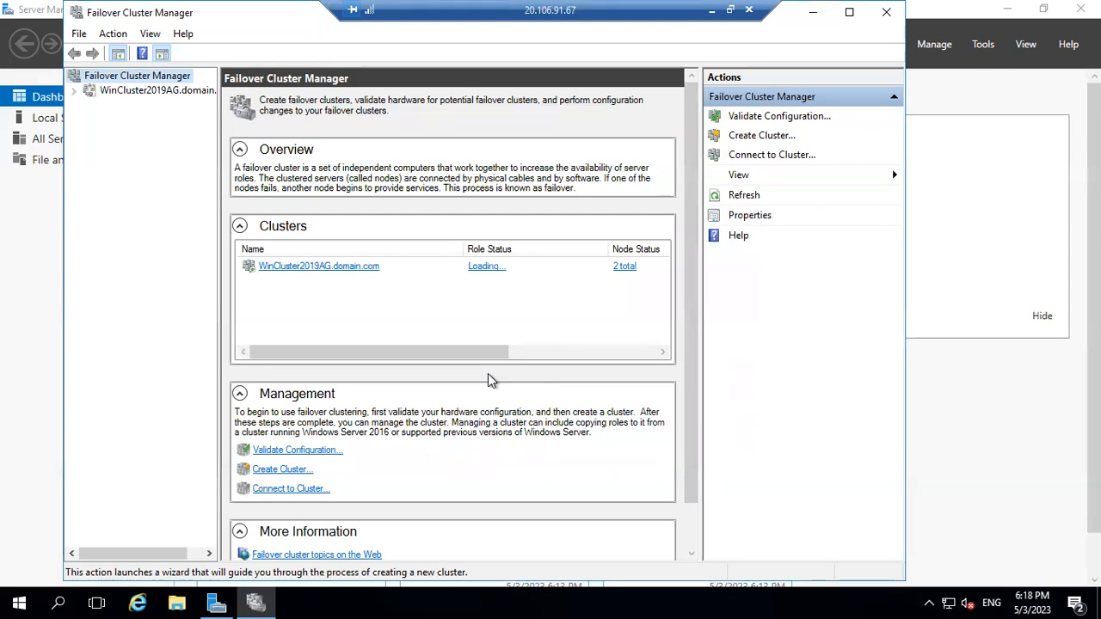
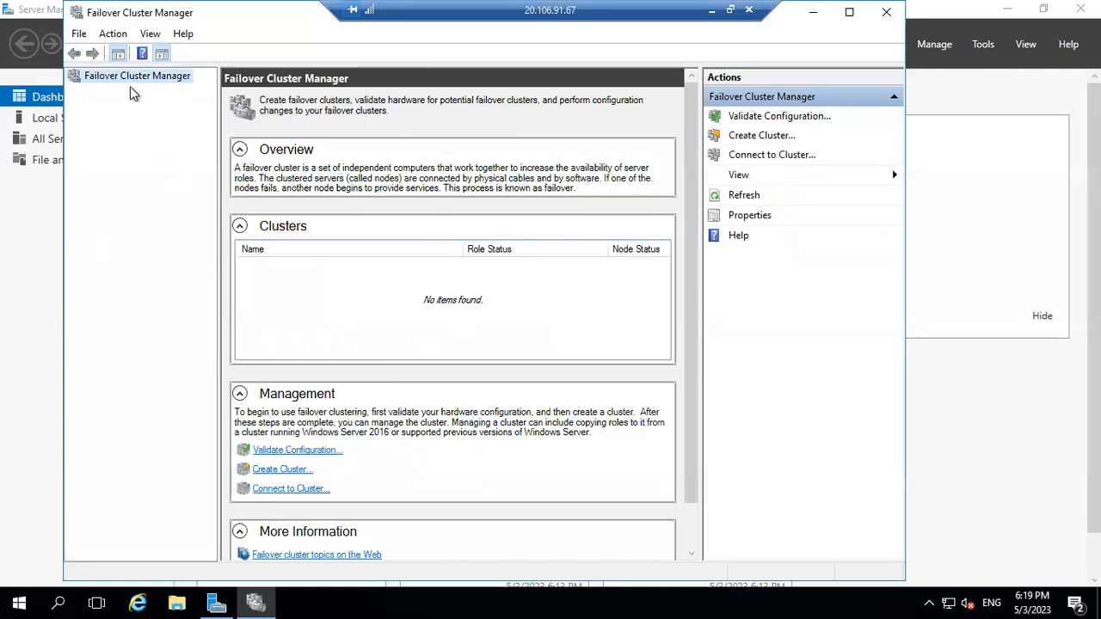
# Refresh the clusters list and expand the WinCluster2019AG cluster entry.
pyautogui.click(748, 199)
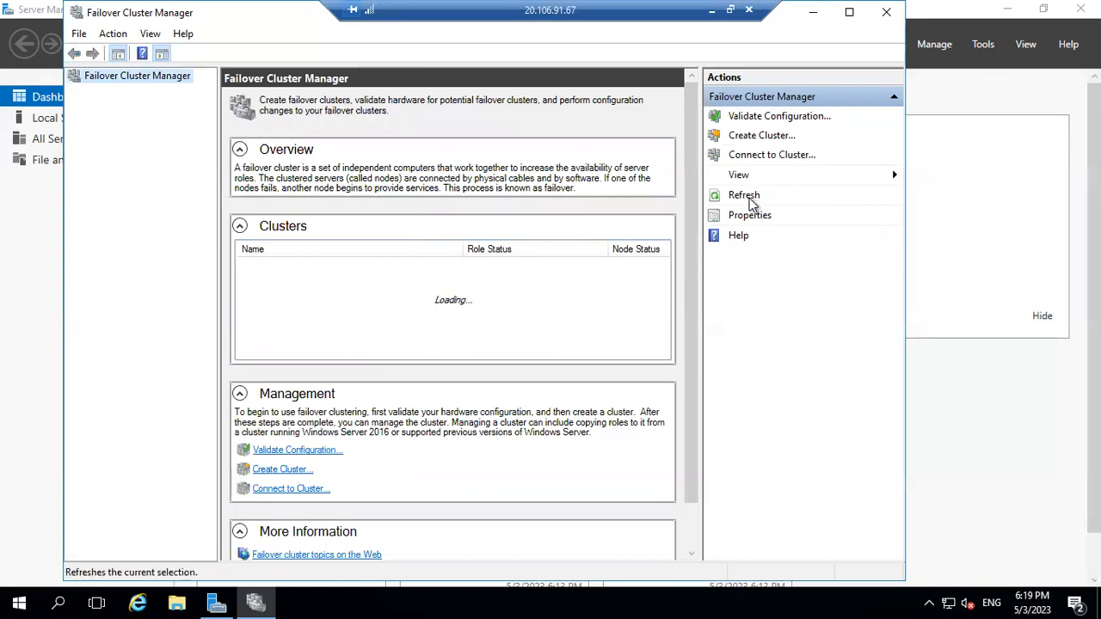
pyautogui.click(748, 200)
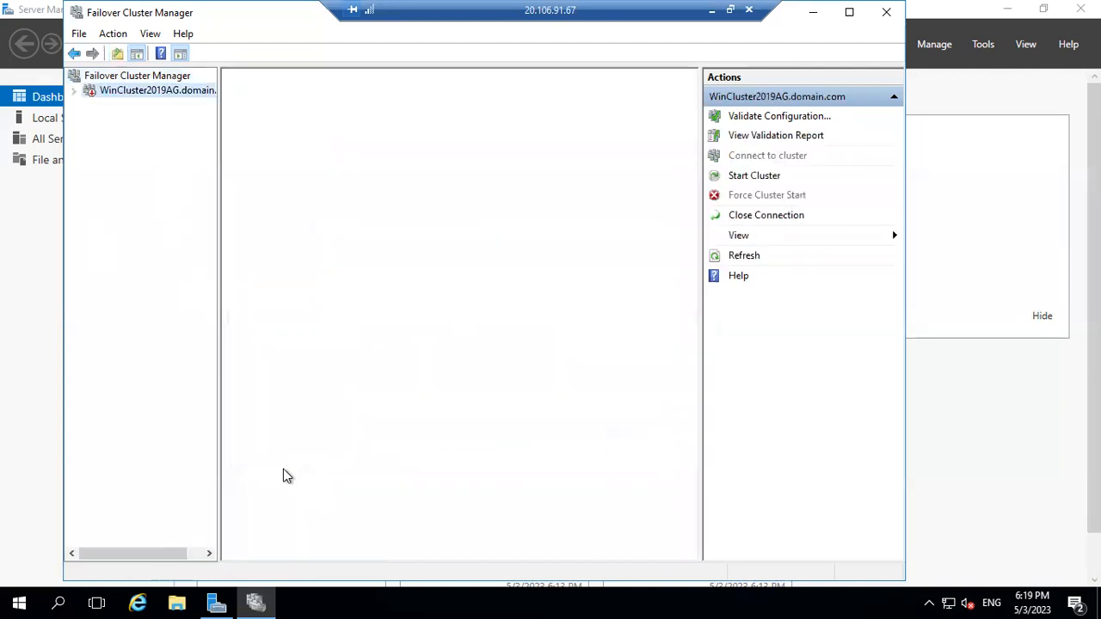
pyautogui.click(76, 92)
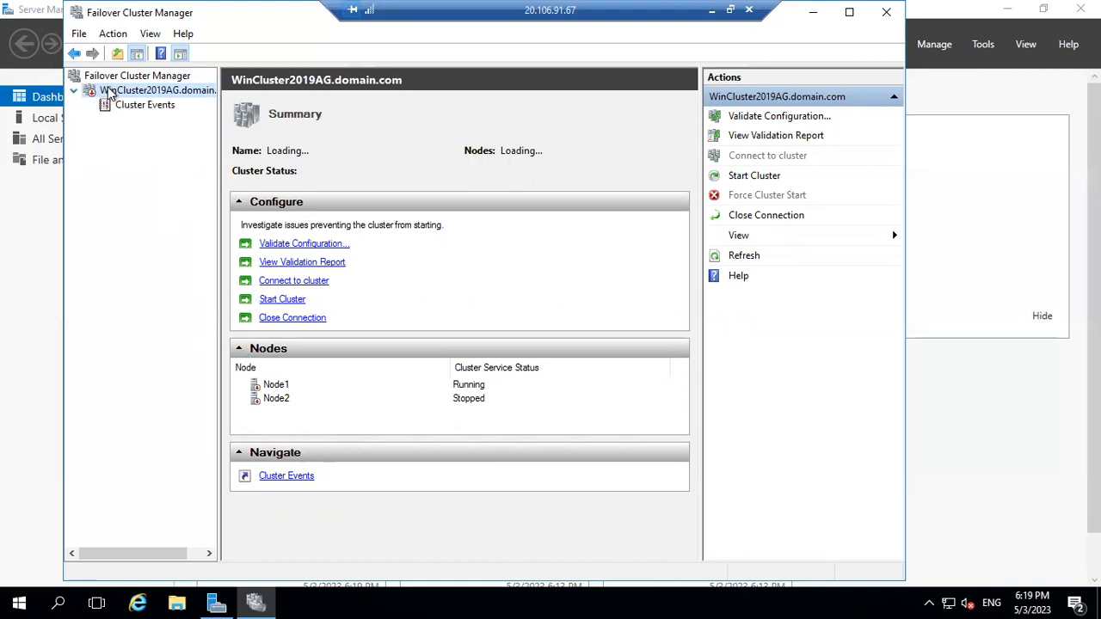
pyautogui.click(116, 77)
pyautogui.click(738, 199)
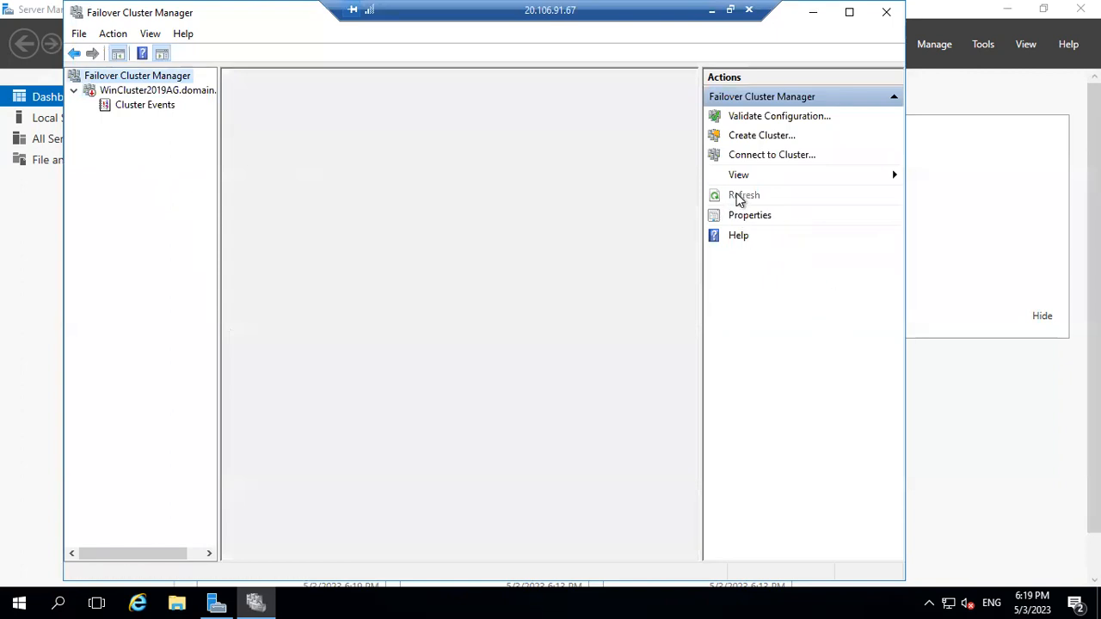
# Open the WinCluster2019AG.domain.com summary, showing Node1 Running and Node2 Stopped.
pyautogui.click(74, 90)
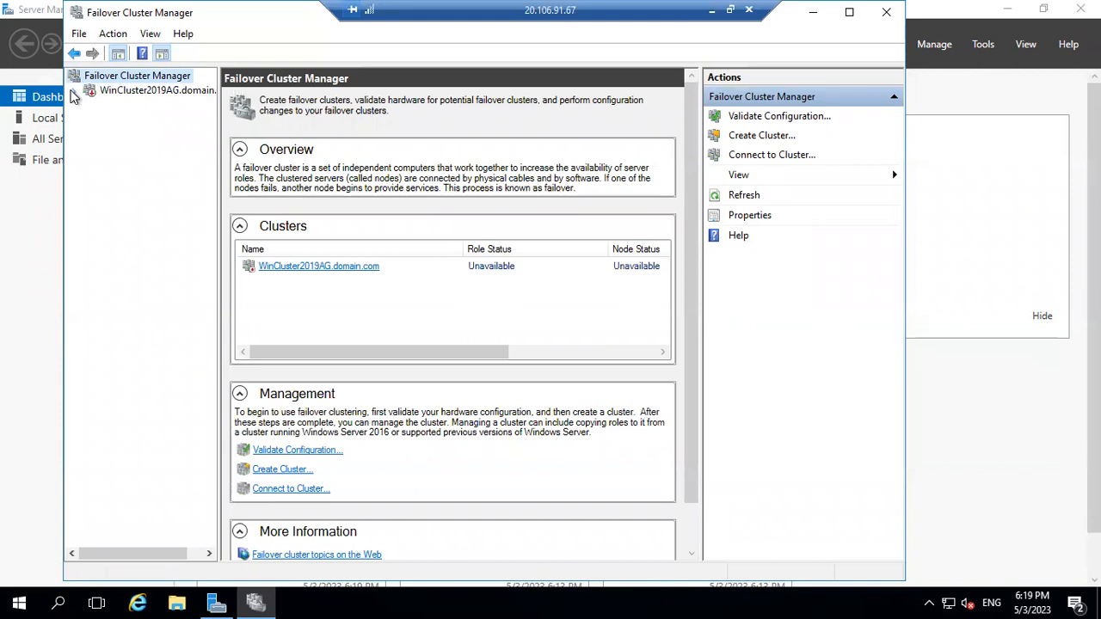
pyautogui.click(74, 91)
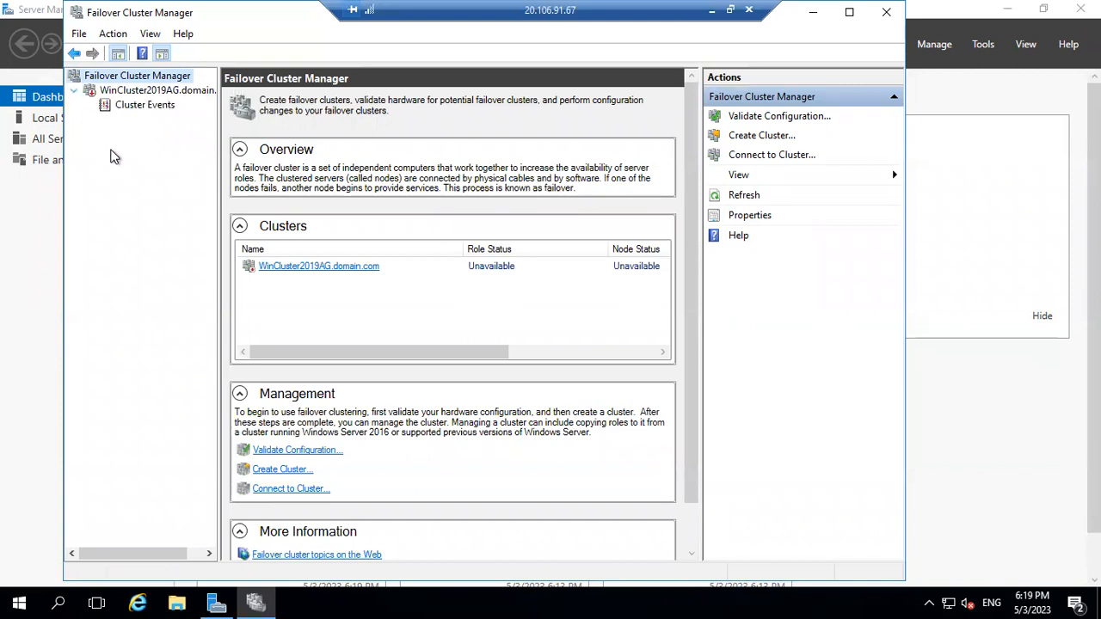
pyautogui.click(74, 91)
pyautogui.click(74, 90)
pyautogui.scroll(-2, 692, 522)
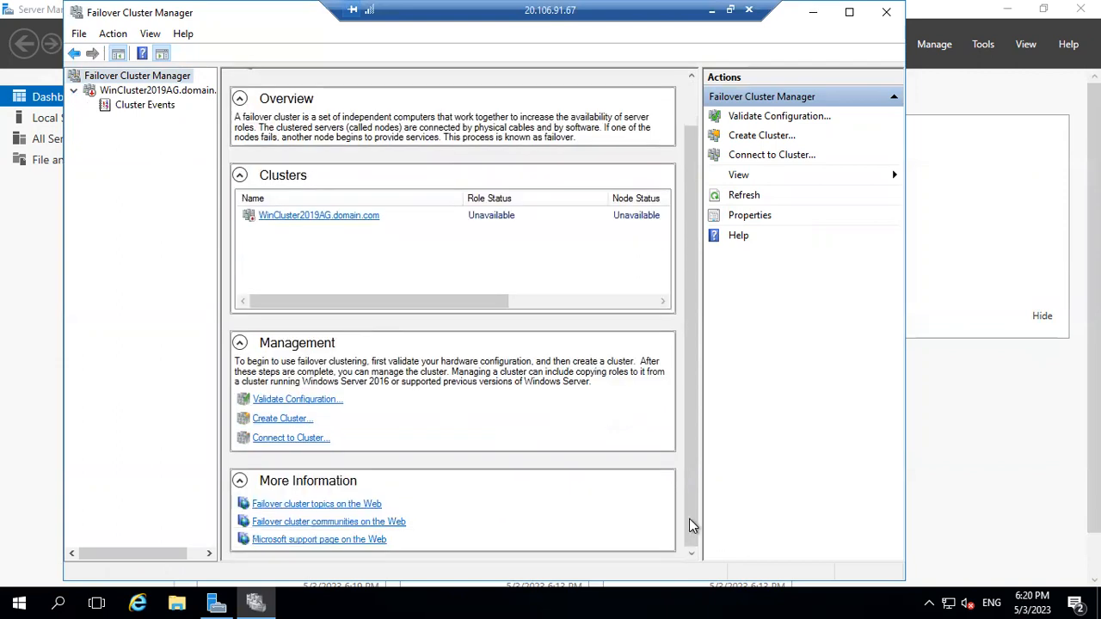
pyautogui.scroll(1, 343, 239)
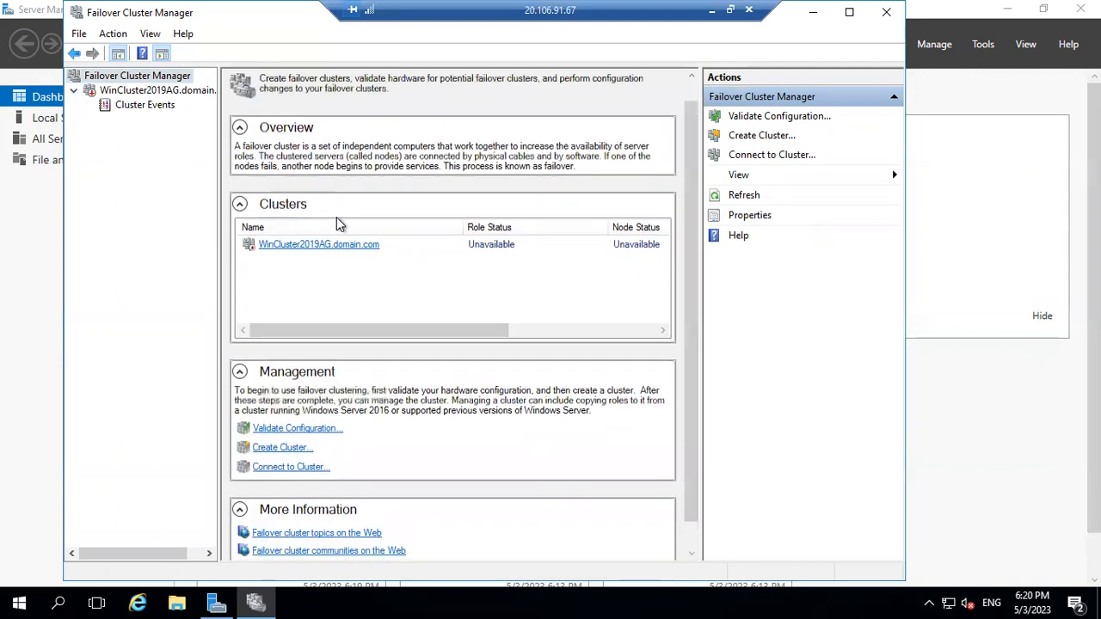
pyautogui.click(318, 245)
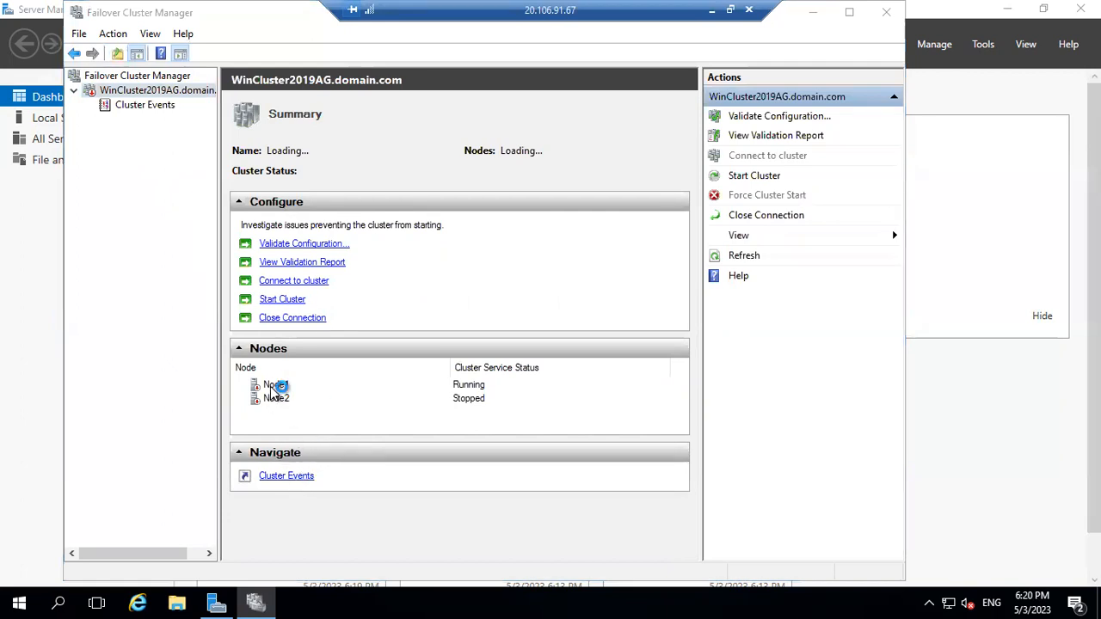
# Start the WinCluster2019AG cluster and refresh; status reads Down with 1 of 2 nodes running.
pyautogui.click(274, 386)
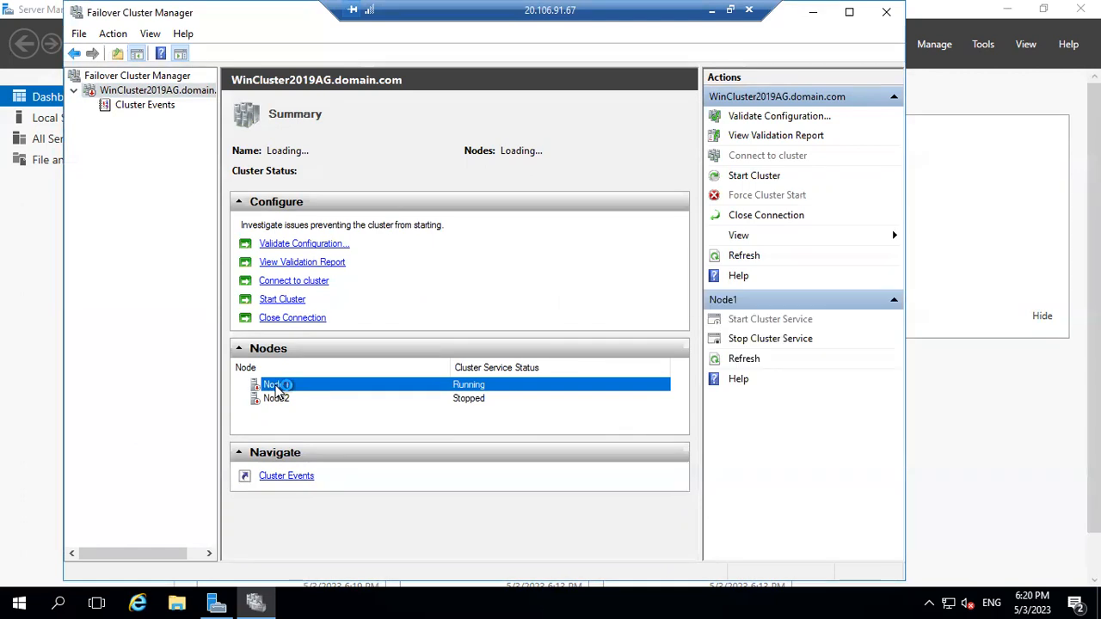
pyautogui.rightClick(277, 390)
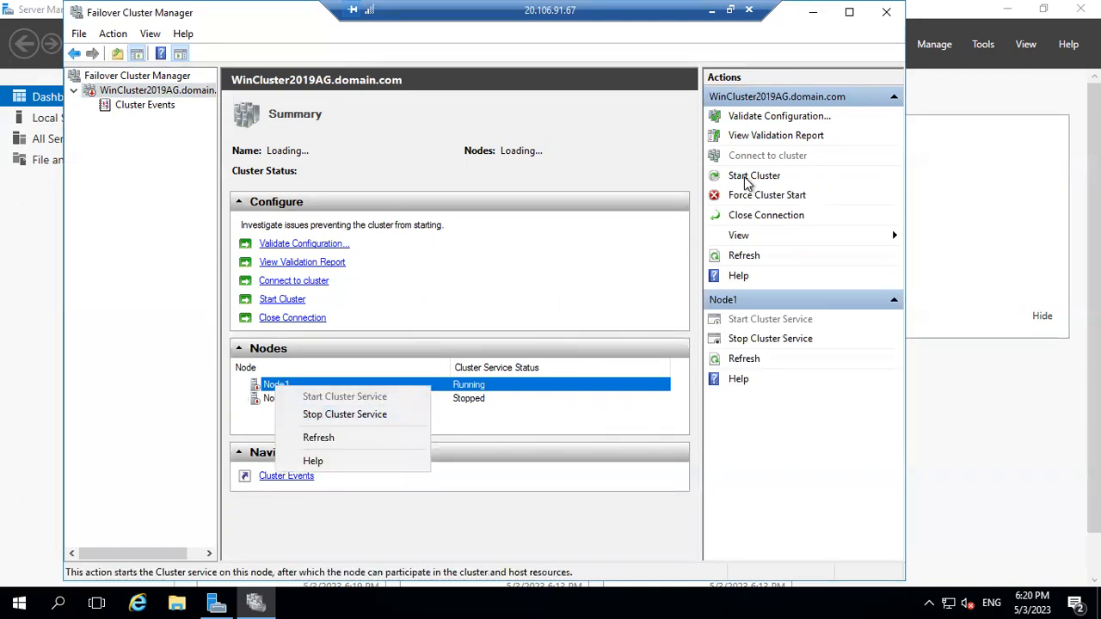
pyautogui.click(744, 176)
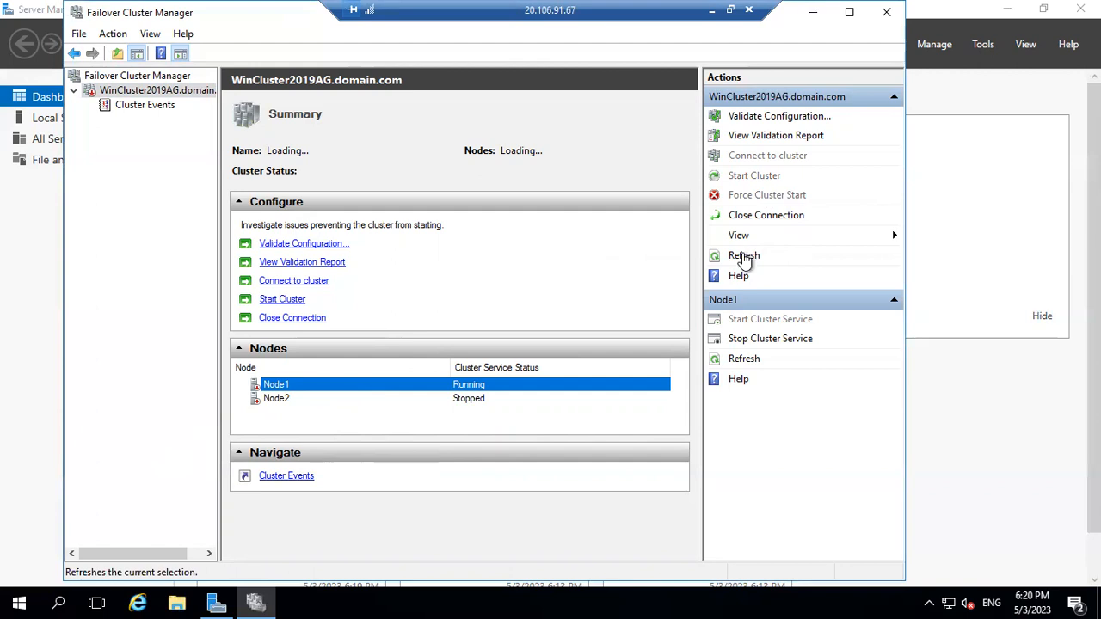
pyautogui.click(744, 256)
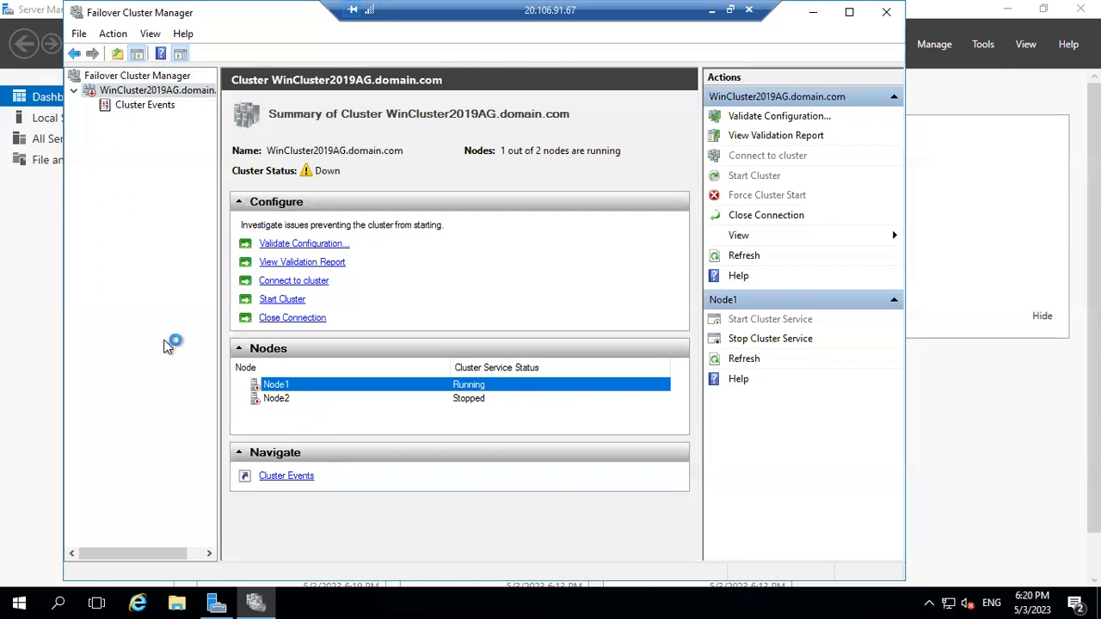
pyautogui.click(74, 94)
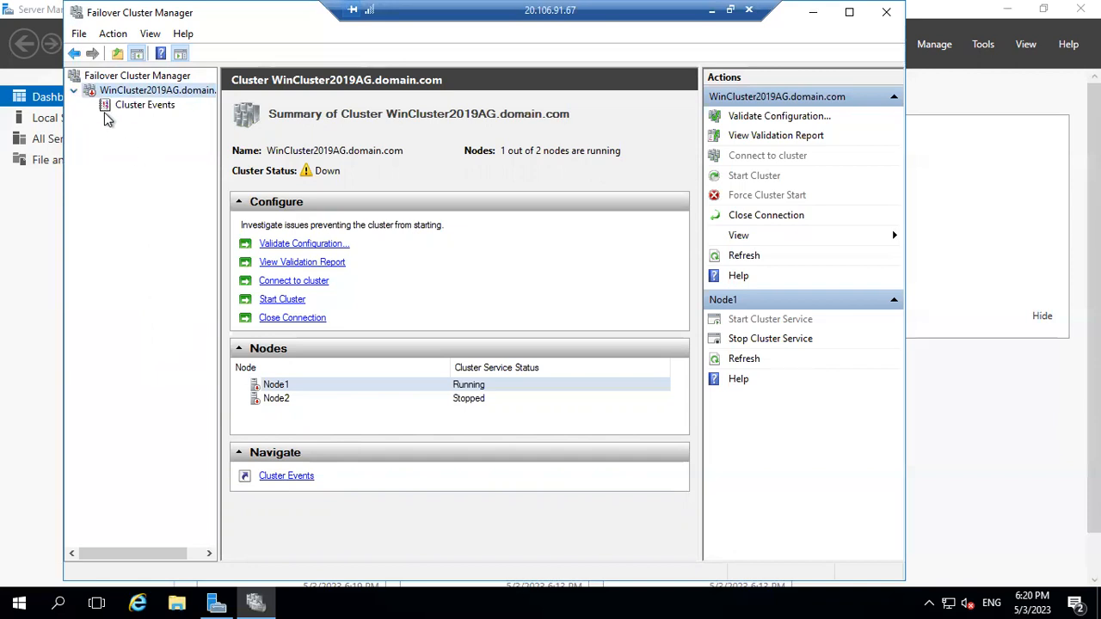
pyautogui.click(75, 96)
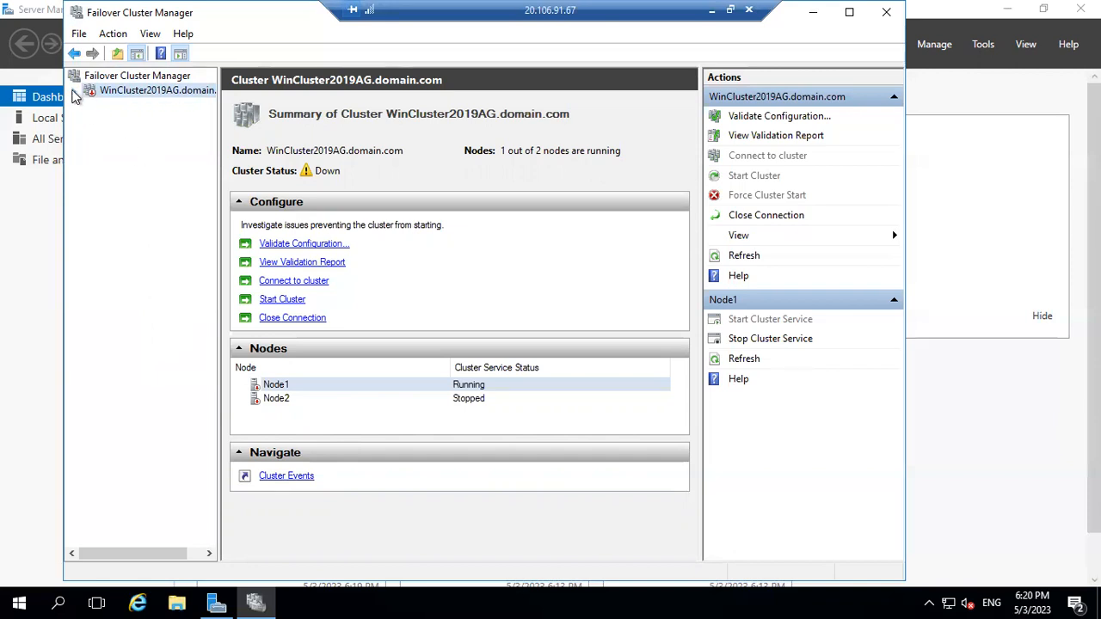
pyautogui.click(74, 95)
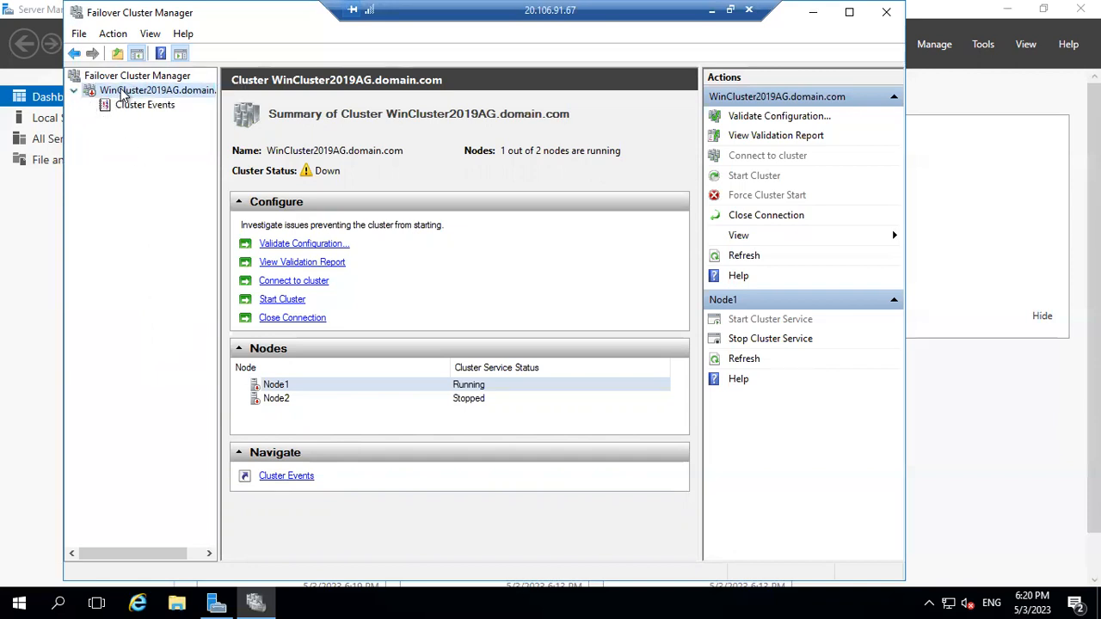
pyautogui.click(136, 76)
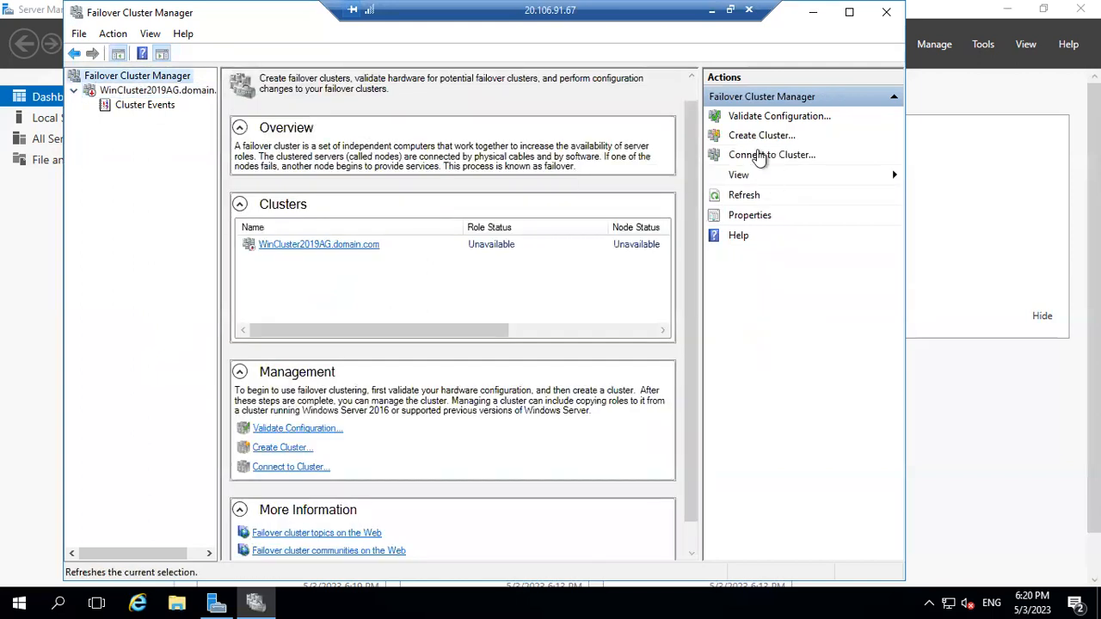
pyautogui.click(745, 195)
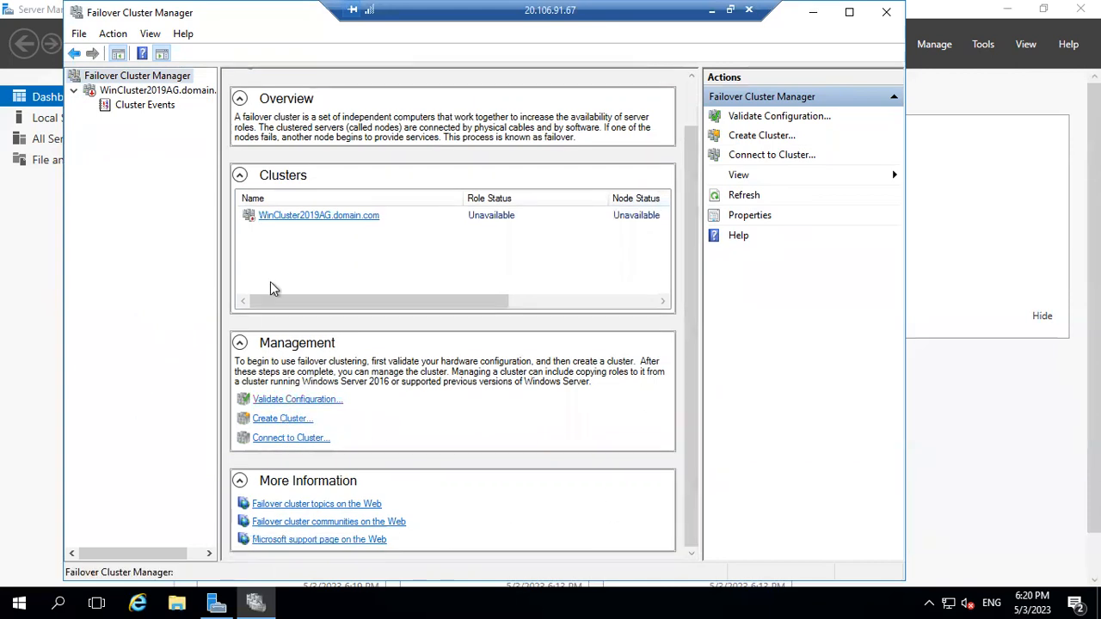
pyautogui.click(74, 91)
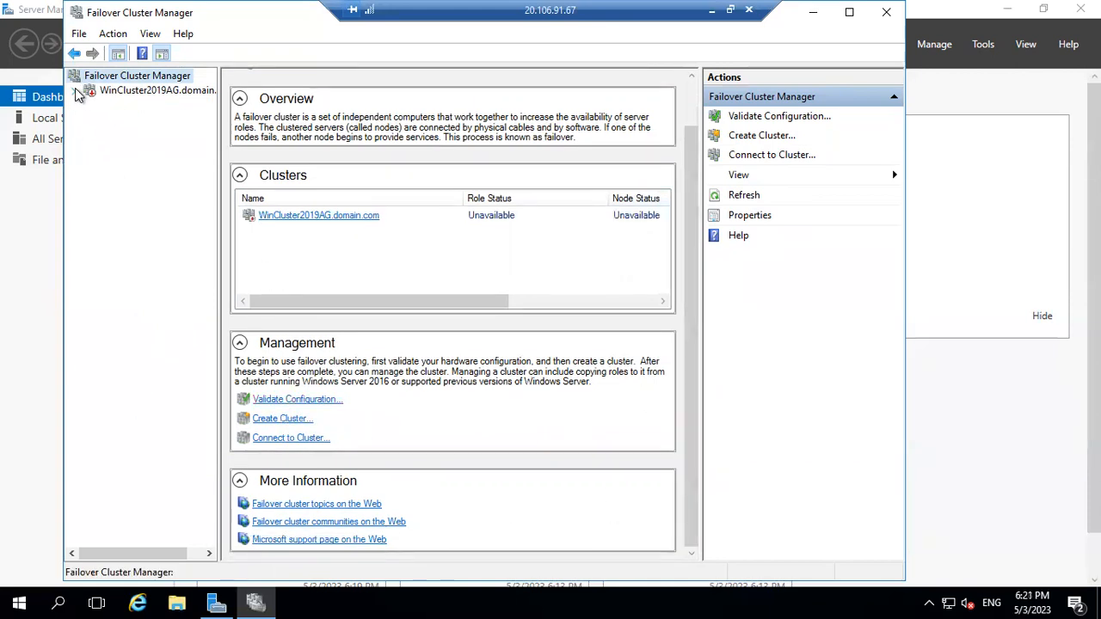
pyautogui.click(141, 110)
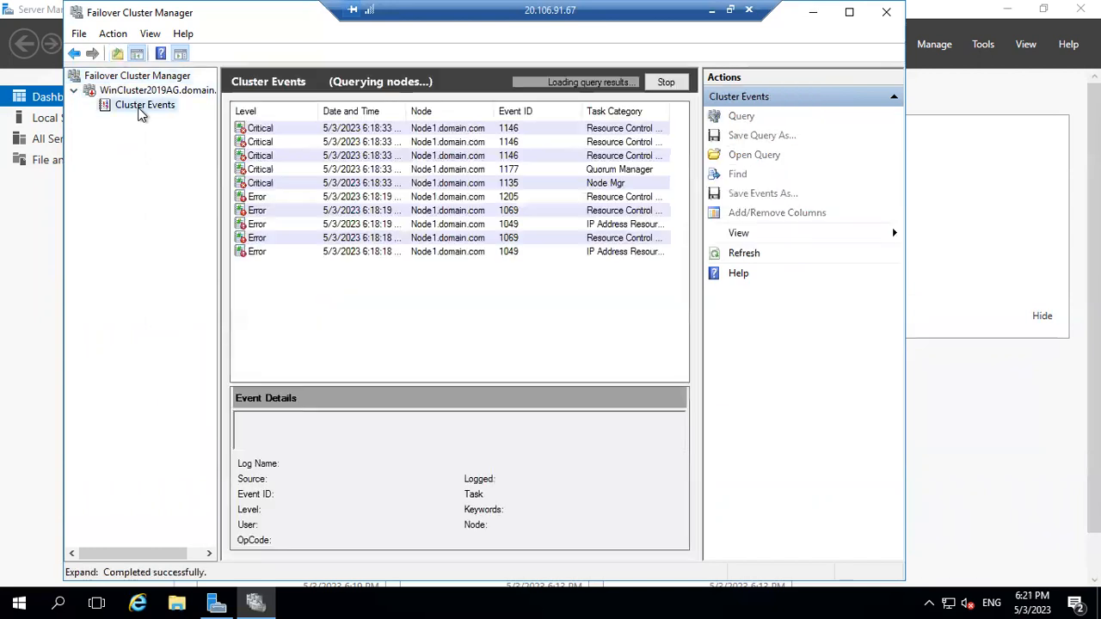
pyautogui.click(293, 129)
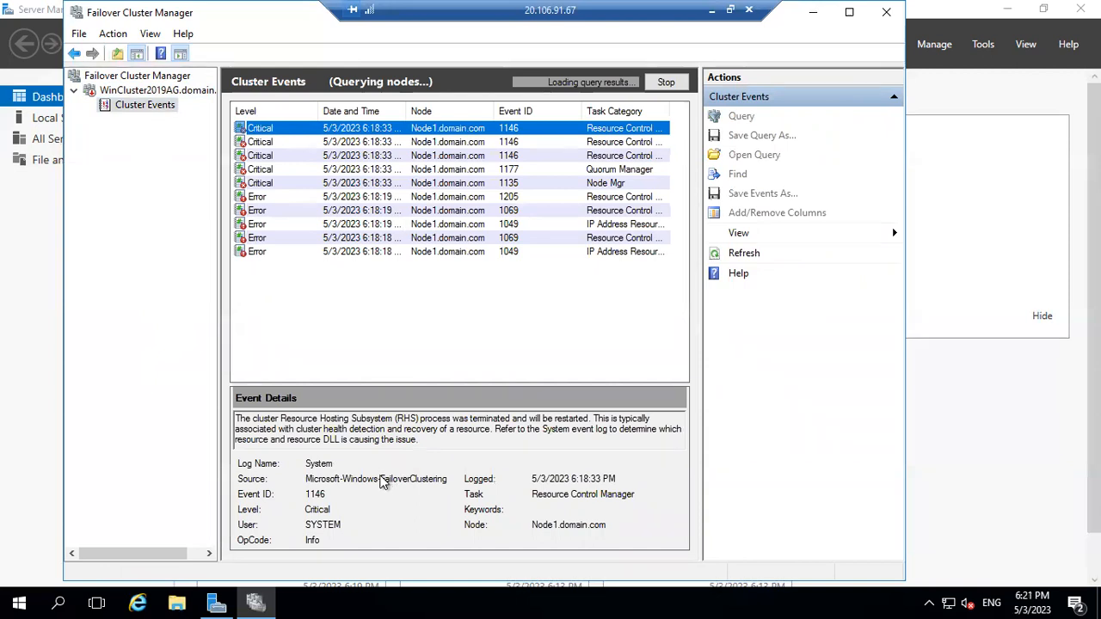
pyautogui.click(74, 91)
pyautogui.doubleClick(125, 91)
pyautogui.click(140, 106)
pyautogui.click(87, 91)
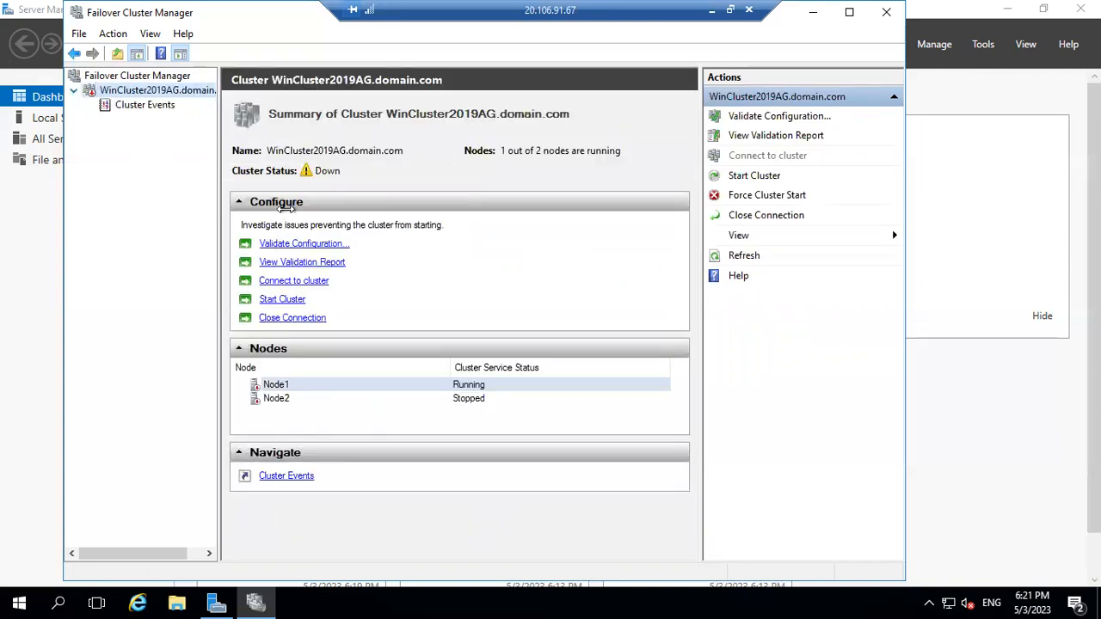
# Close the connection to WinCluster2019AG and minimise the remote session to the local desktop.
pyautogui.click(282, 386)
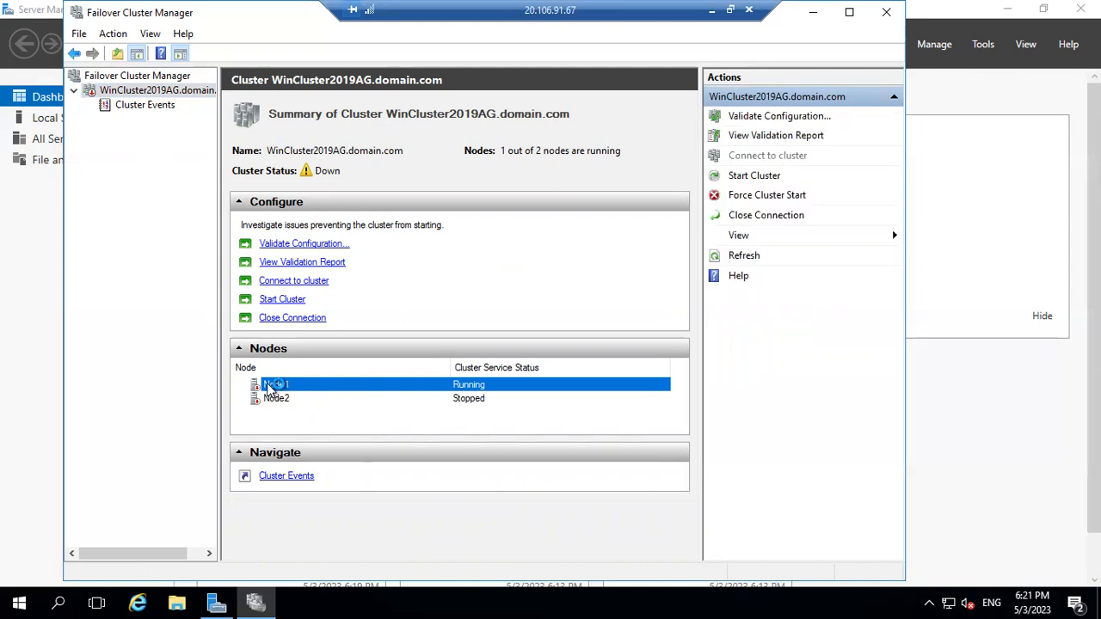
pyautogui.rightClick(146, 97)
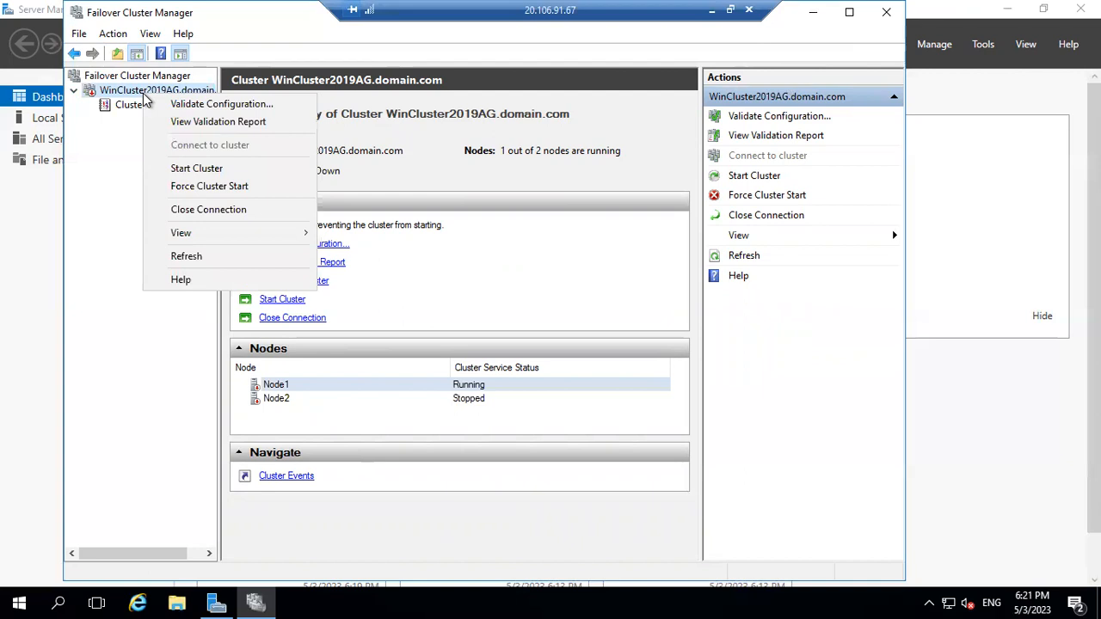
pyautogui.click(207, 220)
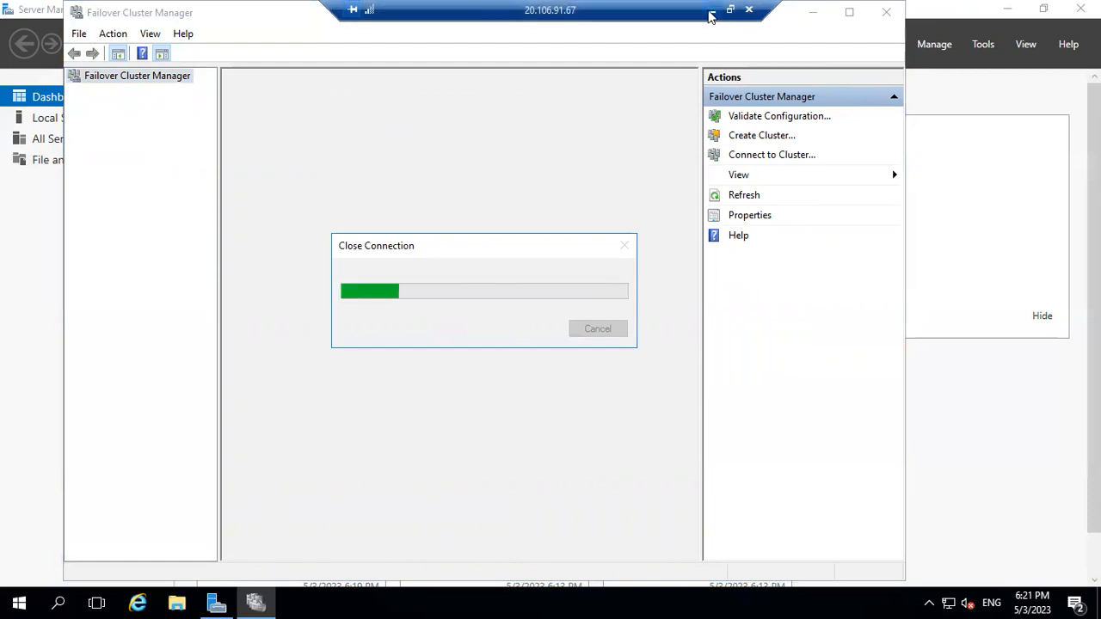
pyautogui.click(711, 10)
# Return to the 20.169.8.235 session and launch Failover Cluster Manager from Server Manager Tools.
pyautogui.moveTo(732, 601)
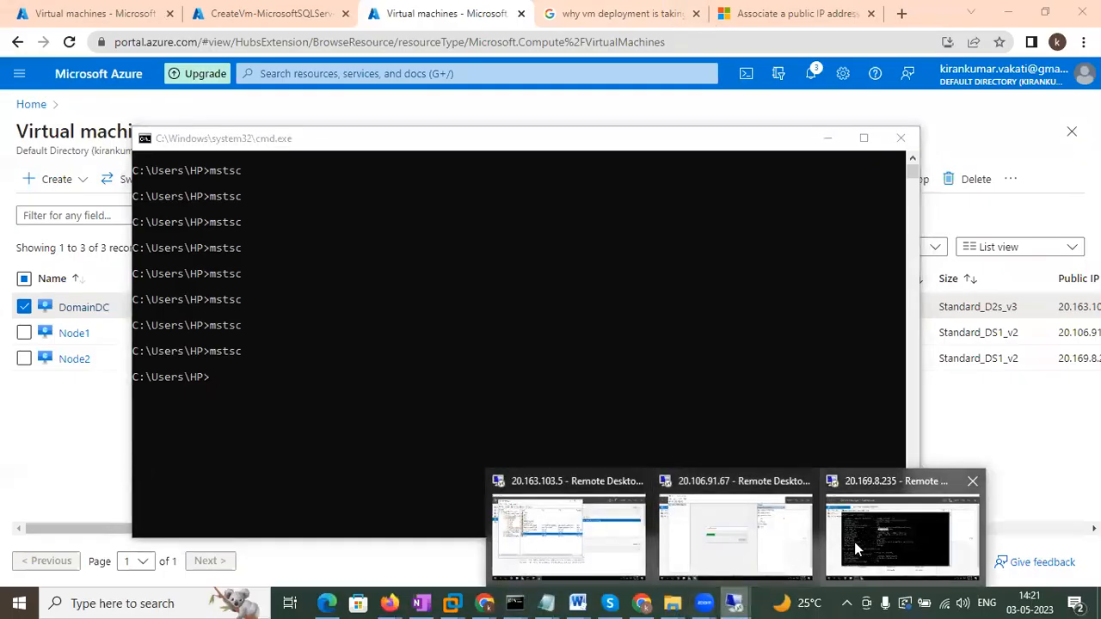
pyautogui.click(854, 542)
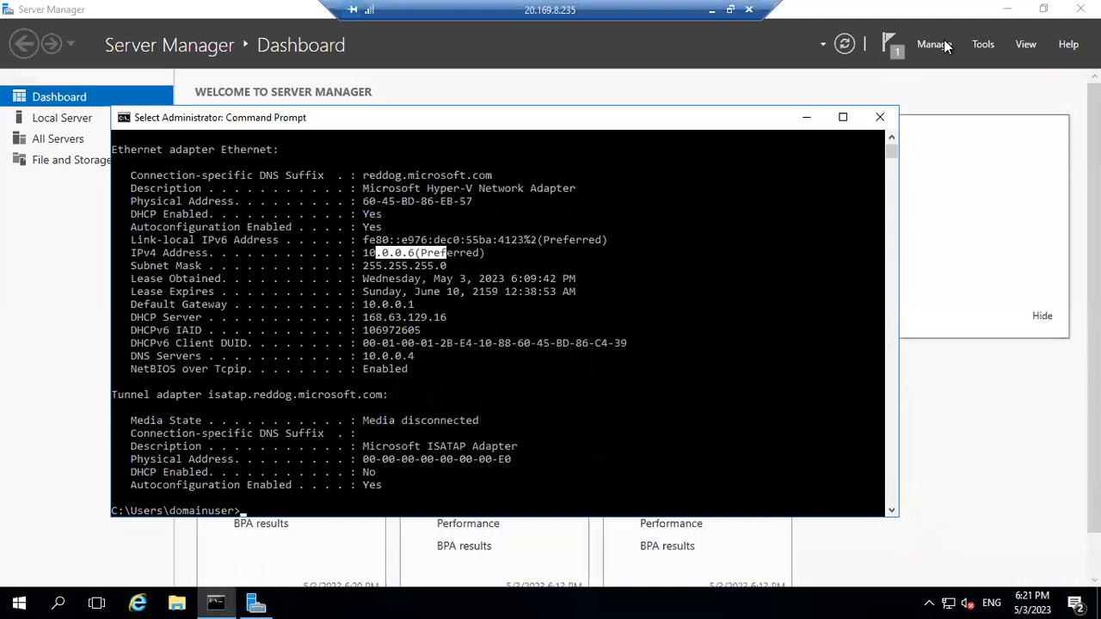
pyautogui.click(997, 42)
pyautogui.click(995, 49)
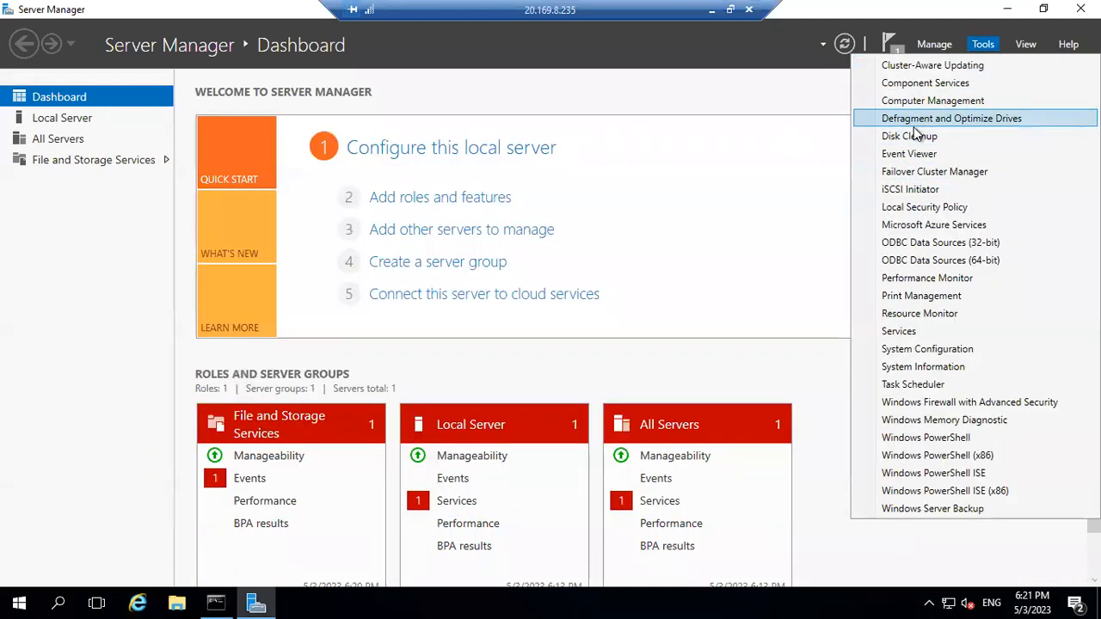
pyautogui.click(932, 173)
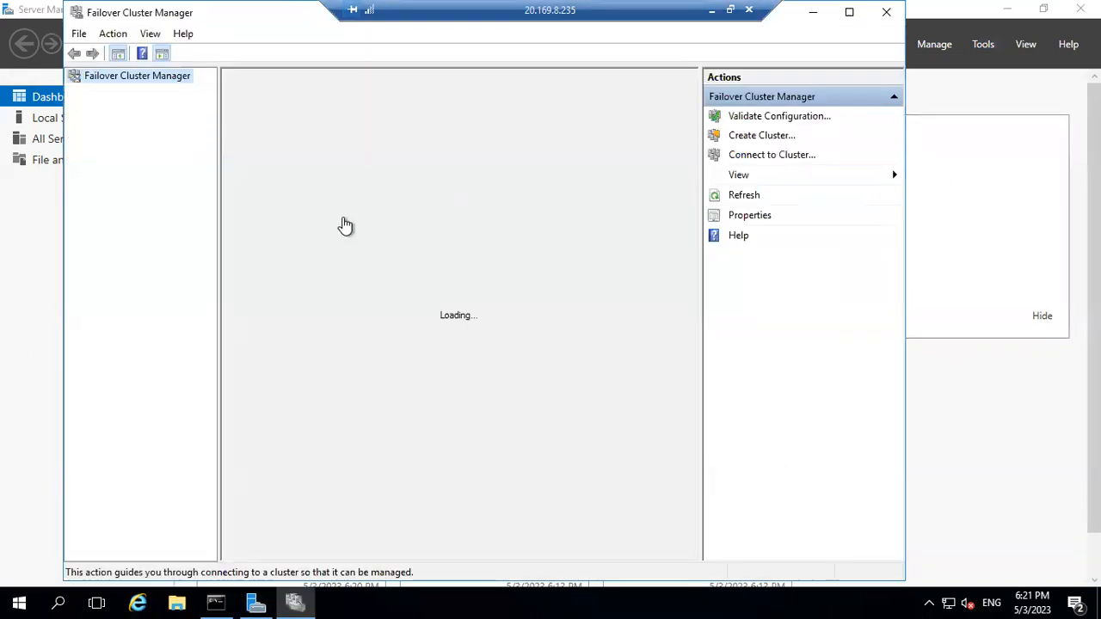
# Connect to the WinCluster2019AG cluster.
pyautogui.rightClick(102, 83)
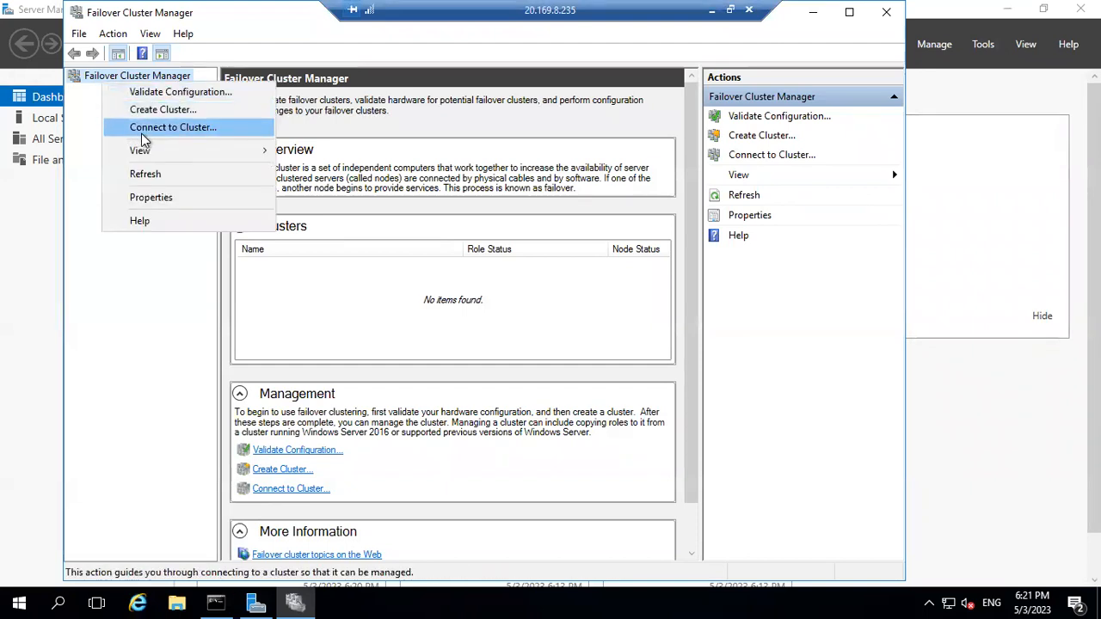
pyautogui.click(146, 128)
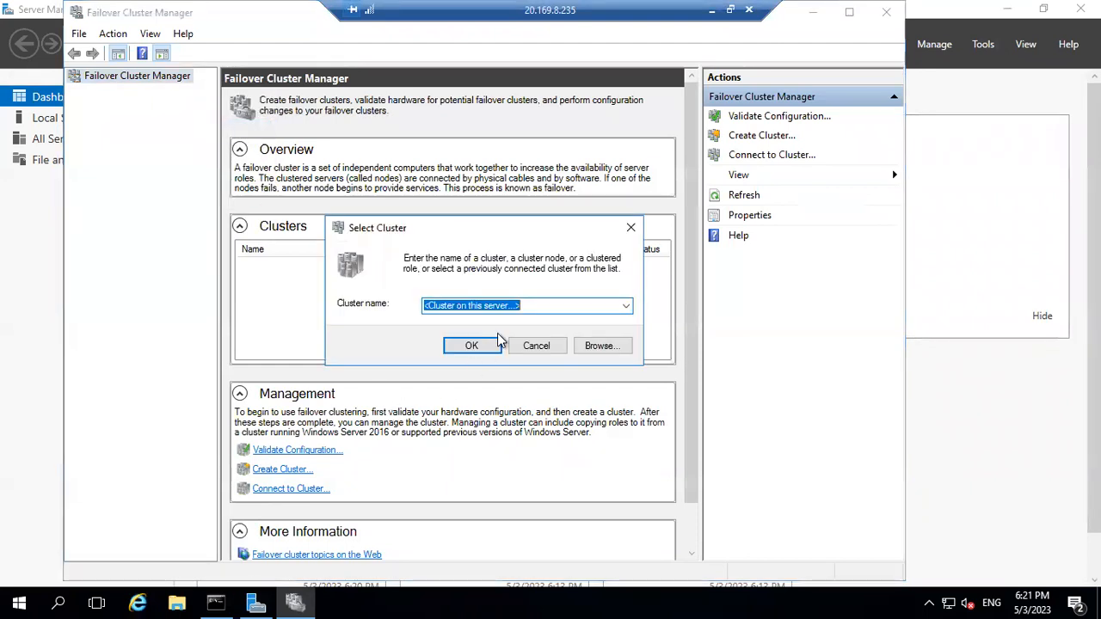
pyautogui.write('Win')
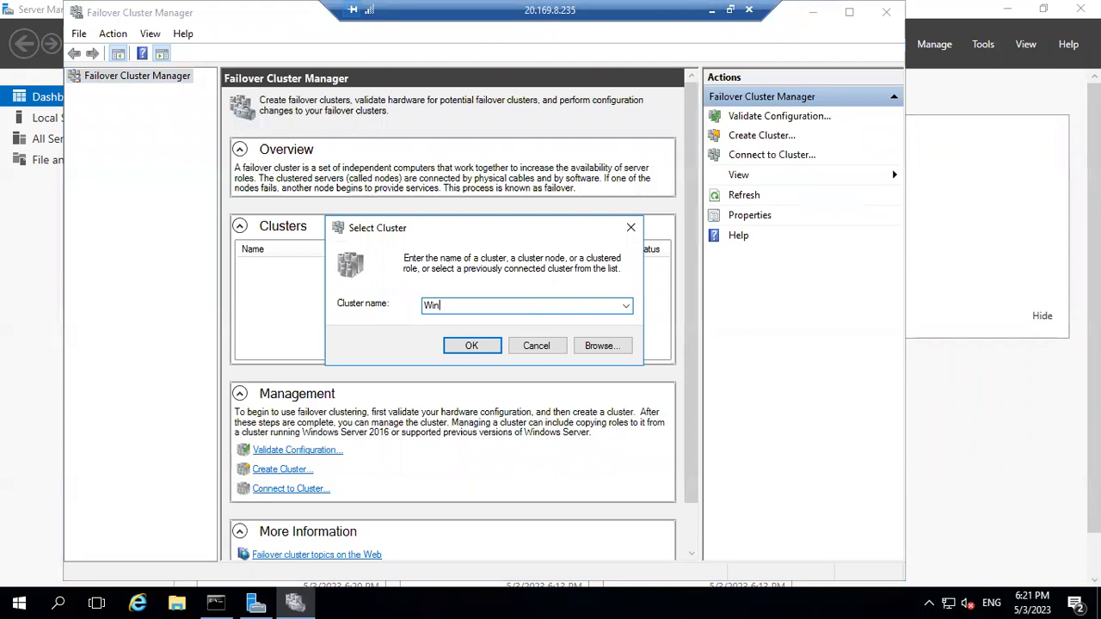
pyautogui.write('Cluster2019AG')
pyautogui.click(471, 346)
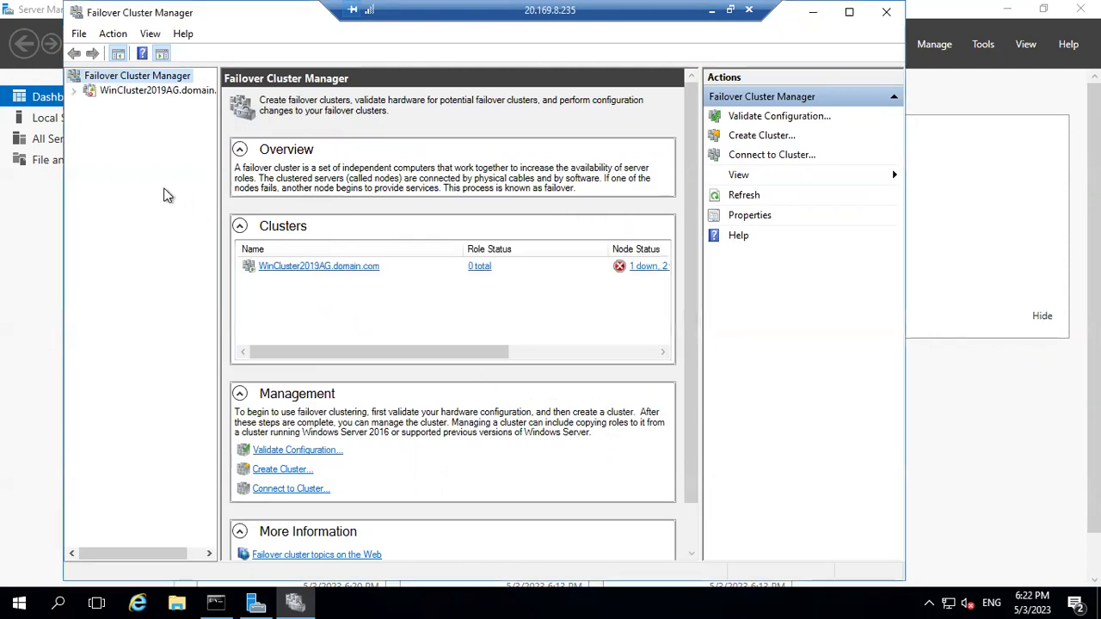
# Review the cluster's roles and nodes, confirming Node1 is Down and Node2 is Up.
pyautogui.click(76, 92)
pyautogui.click(125, 104)
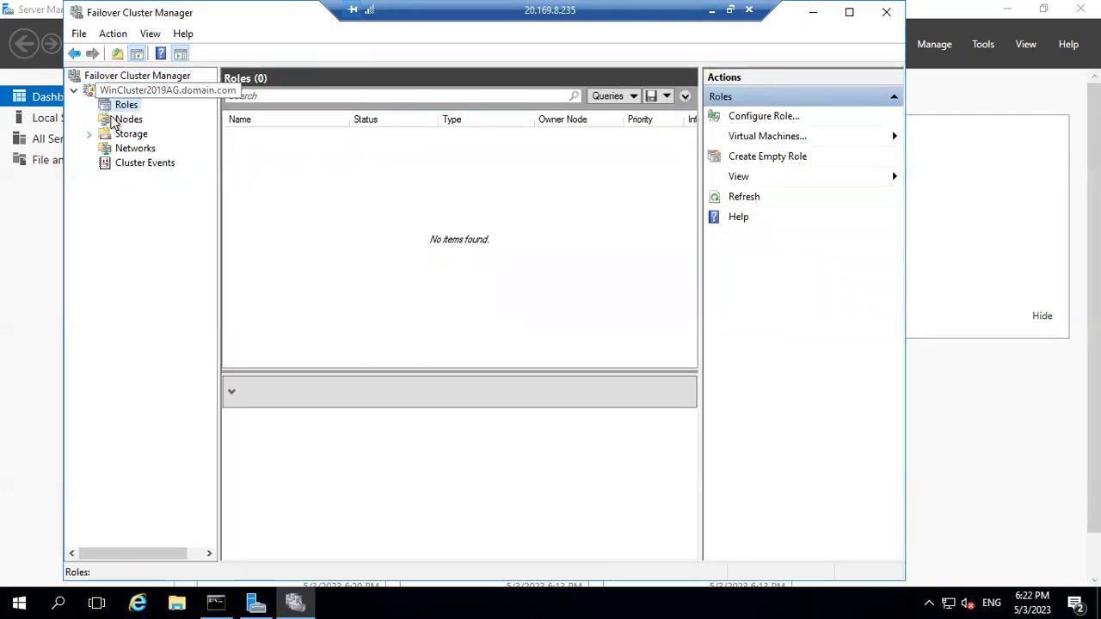
pyautogui.click(131, 120)
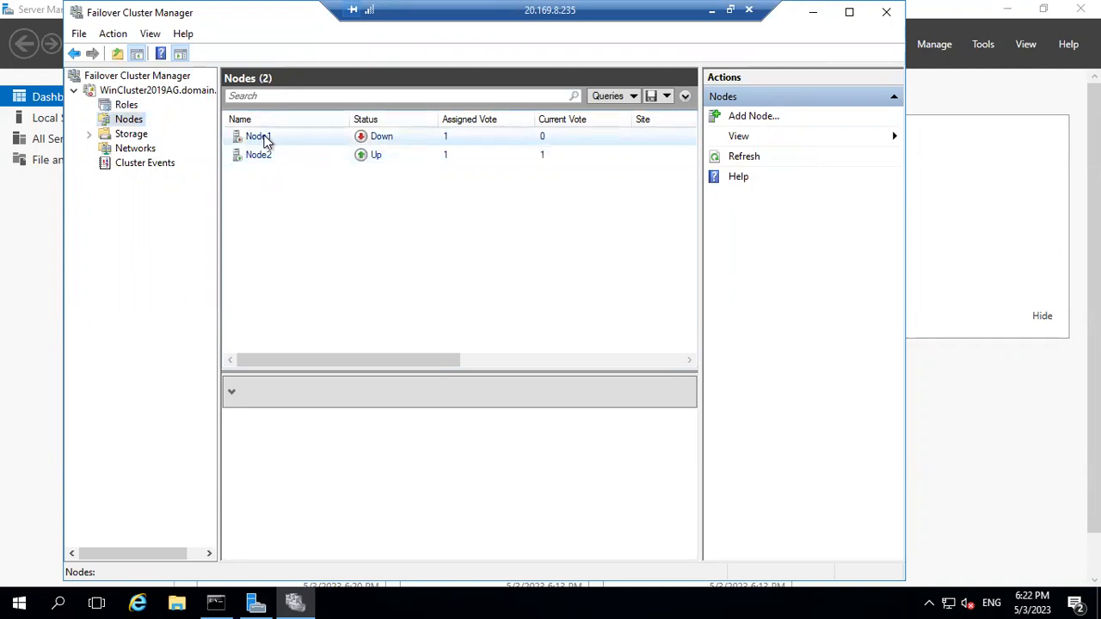
pyautogui.click(267, 156)
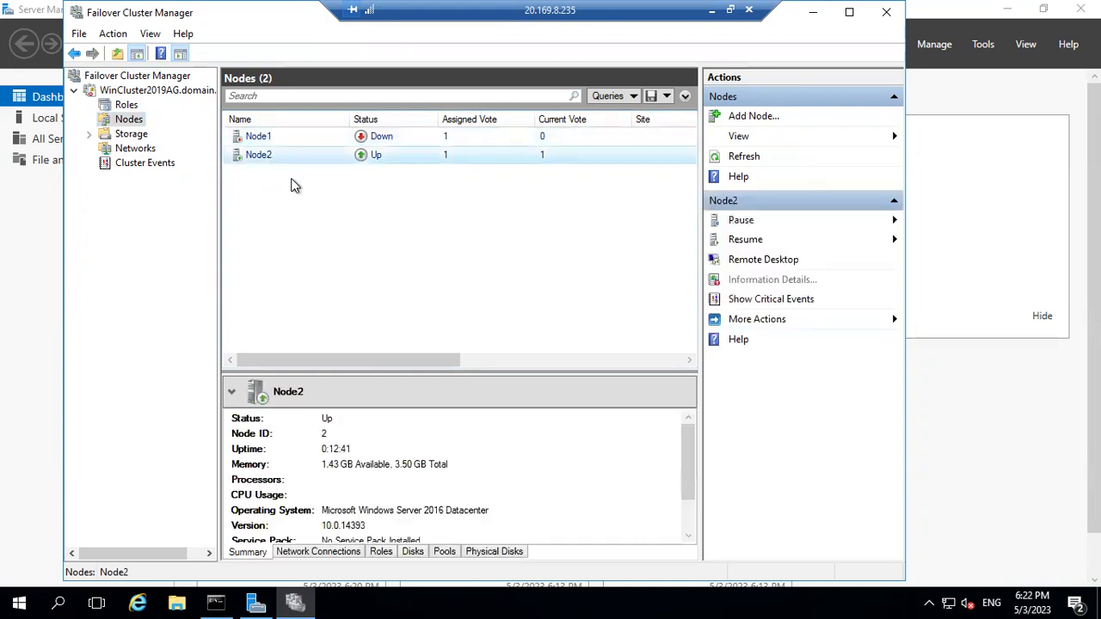
pyautogui.click(266, 140)
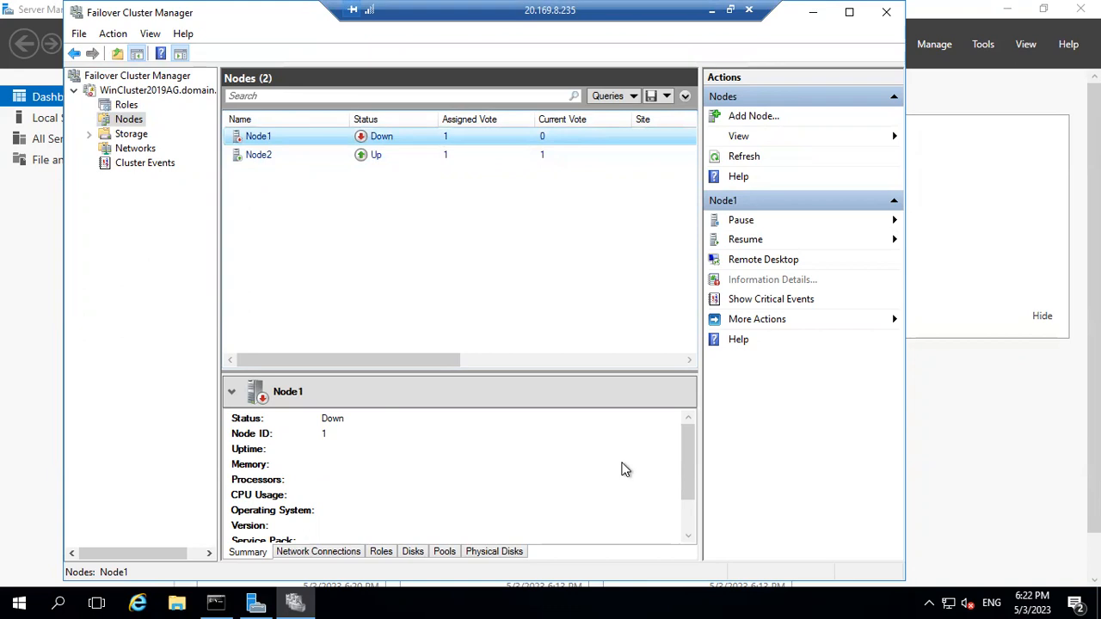
pyautogui.click(688, 513)
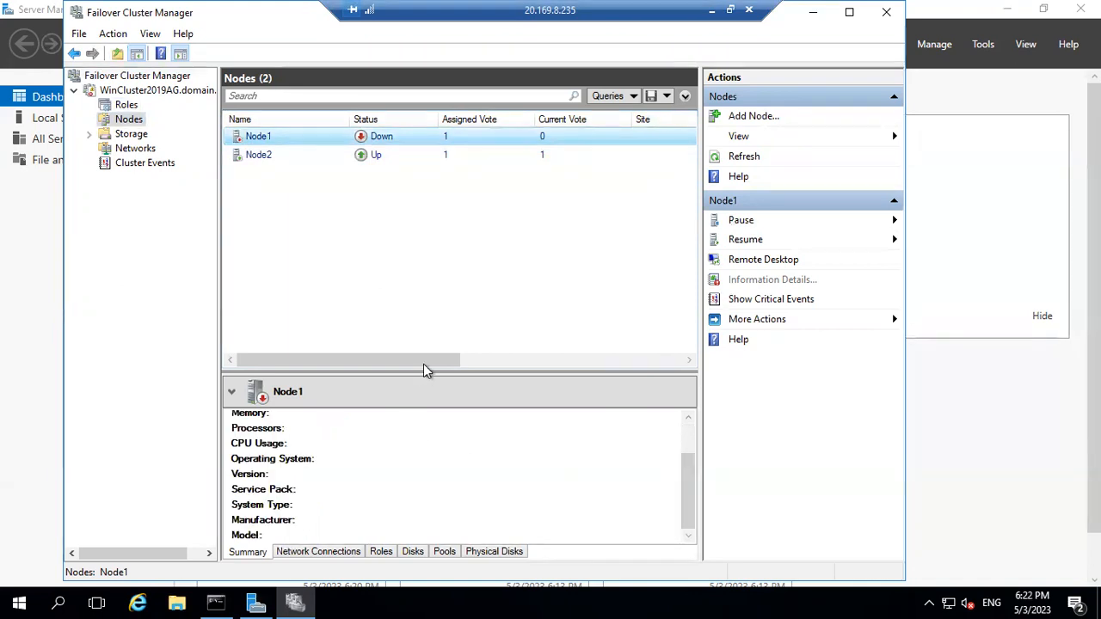
pyautogui.moveTo(427, 372); pyautogui.dragTo(447, 282)
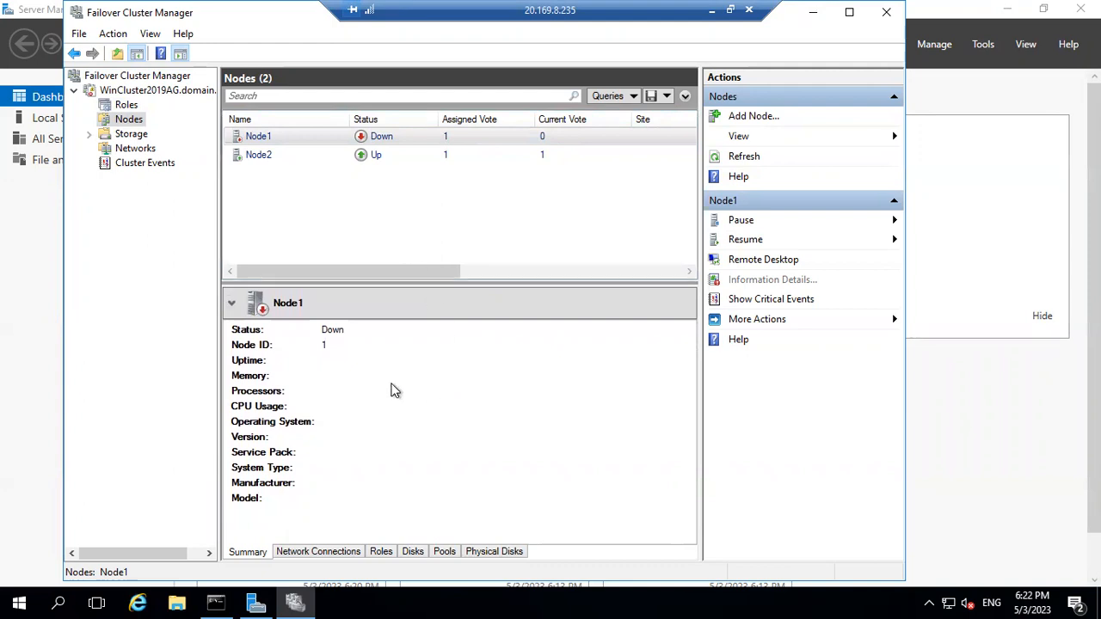
pyautogui.click(265, 153)
pyautogui.click(265, 138)
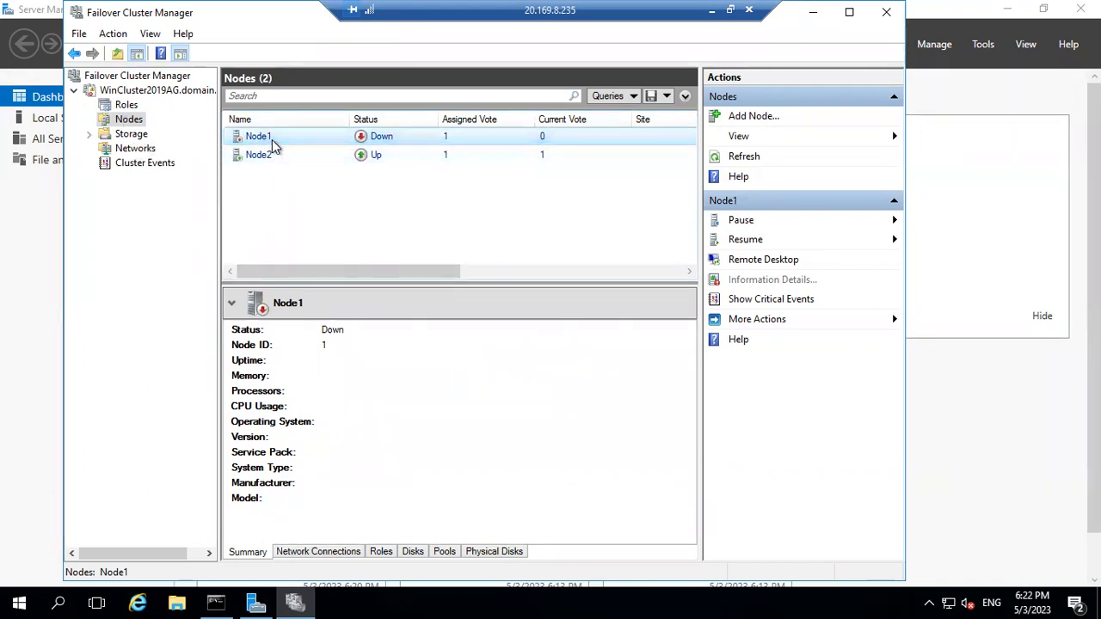
# Check Roles and Storage, then open the summary: 0 roles, 2 nodes, Node2 as host.
pyautogui.click(125, 105)
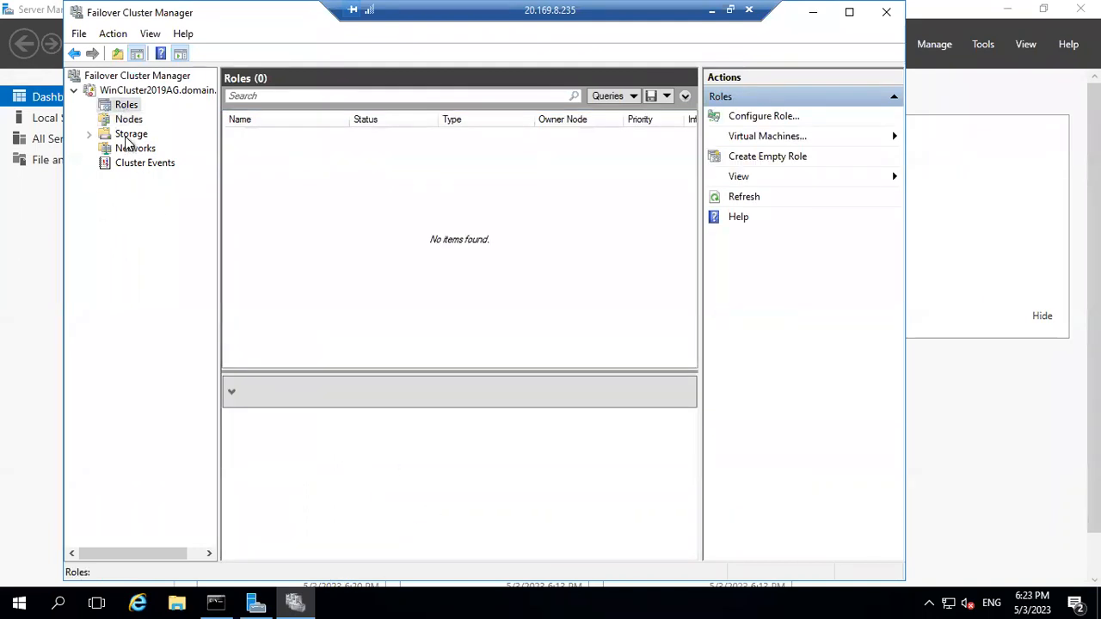
pyautogui.click(129, 135)
pyautogui.click(129, 92)
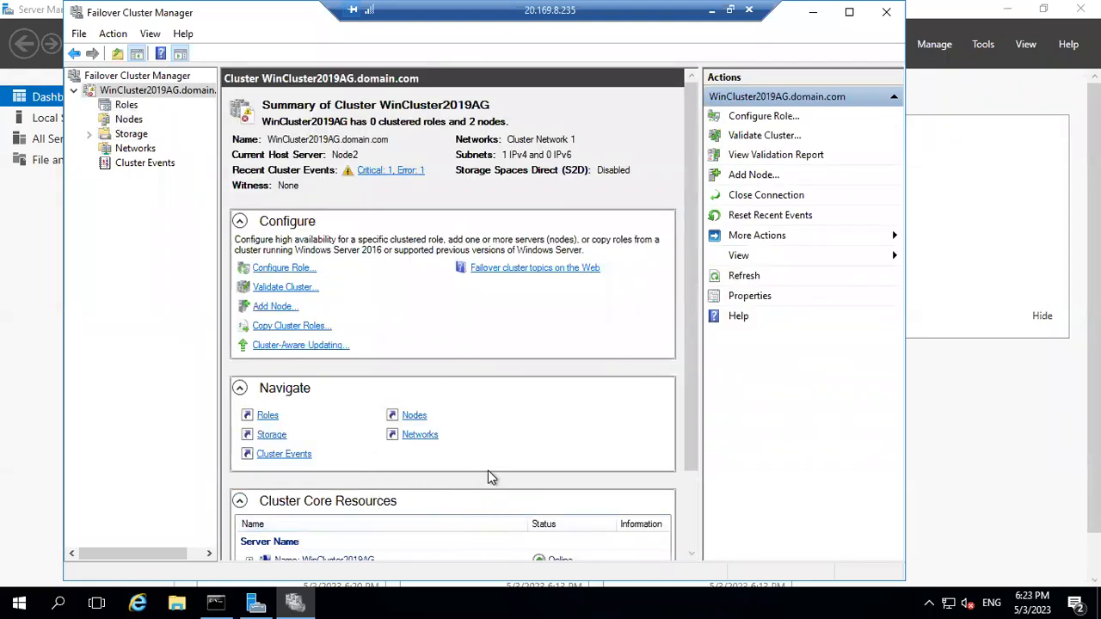
# Expand Name: WinCluster2019AG under core resources and select IP Address 10.0.0.5.
pyautogui.click(692, 499)
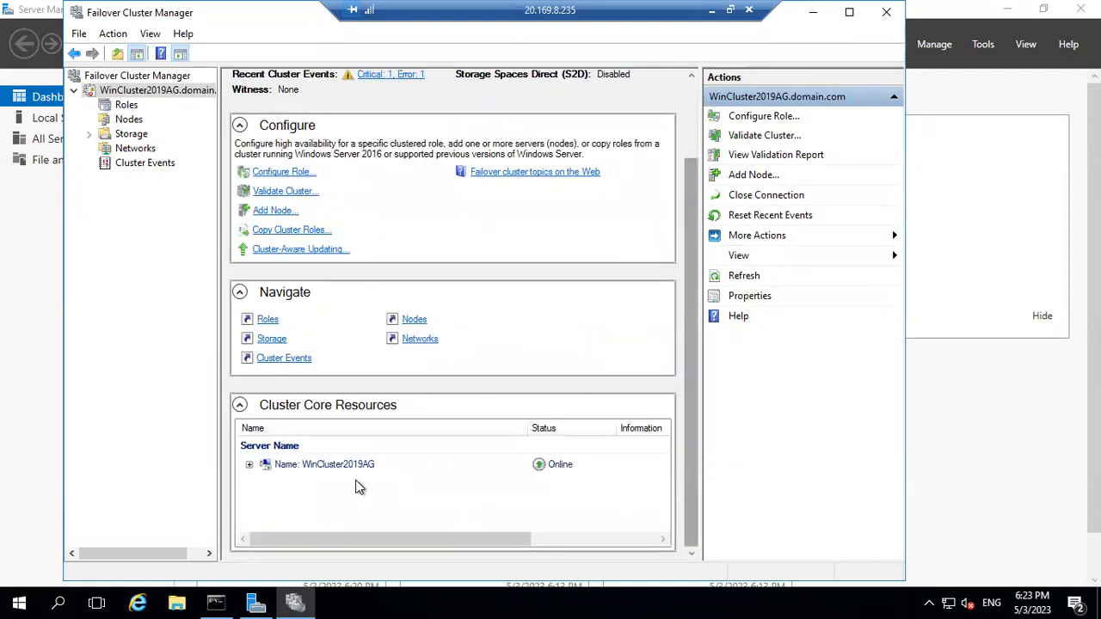
pyautogui.click(249, 465)
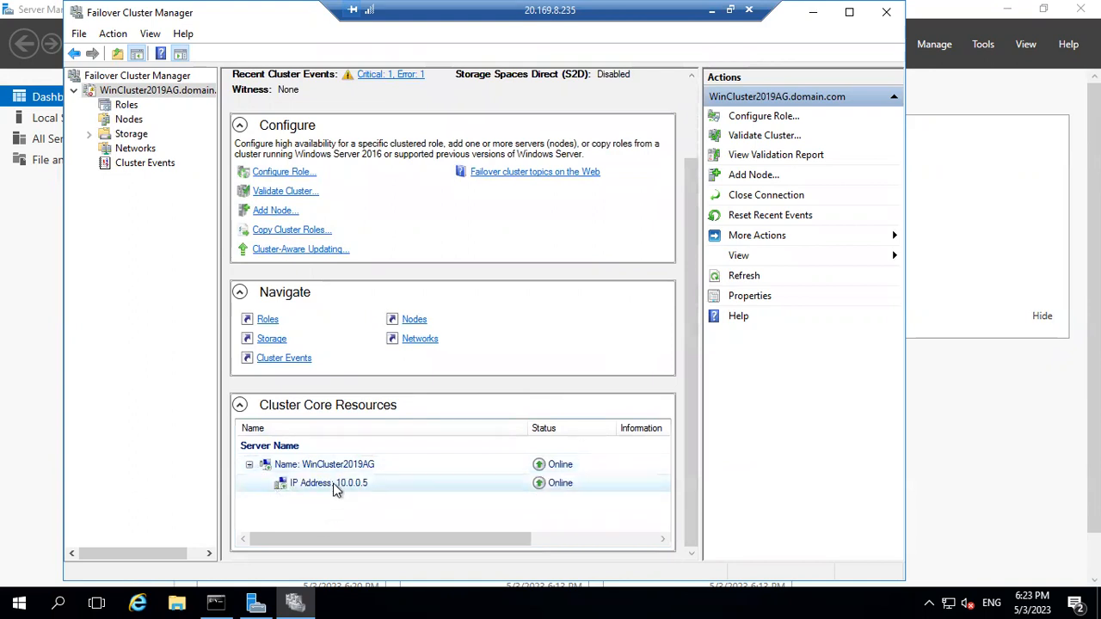
pyautogui.click(337, 485)
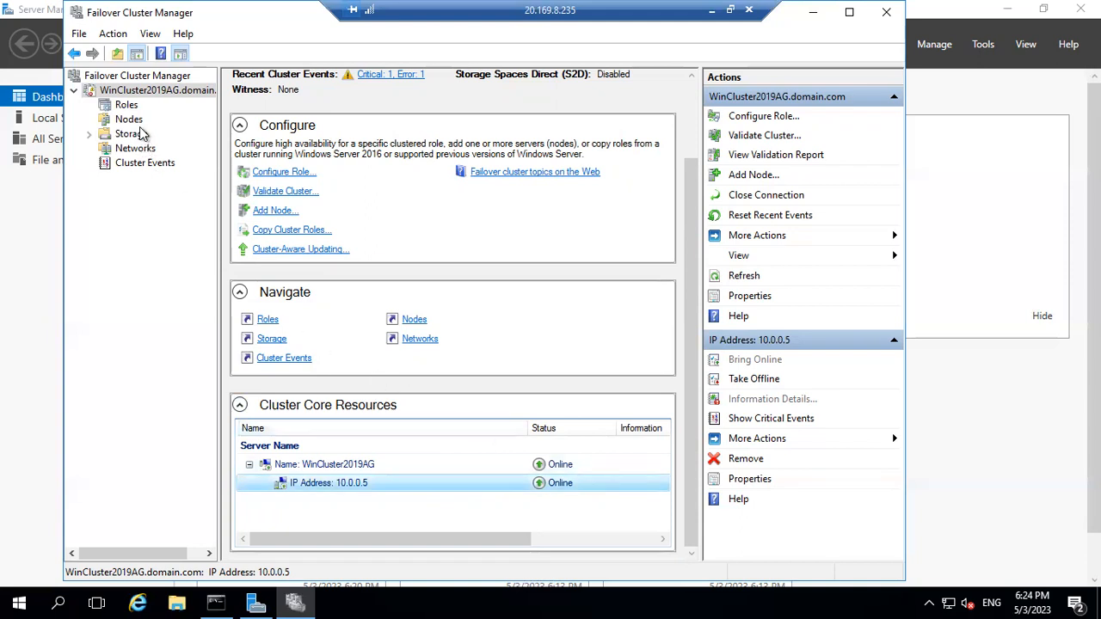
# Review Roles and Nodes with Node1 still Down, then minimise the remote session.
pyautogui.click(128, 105)
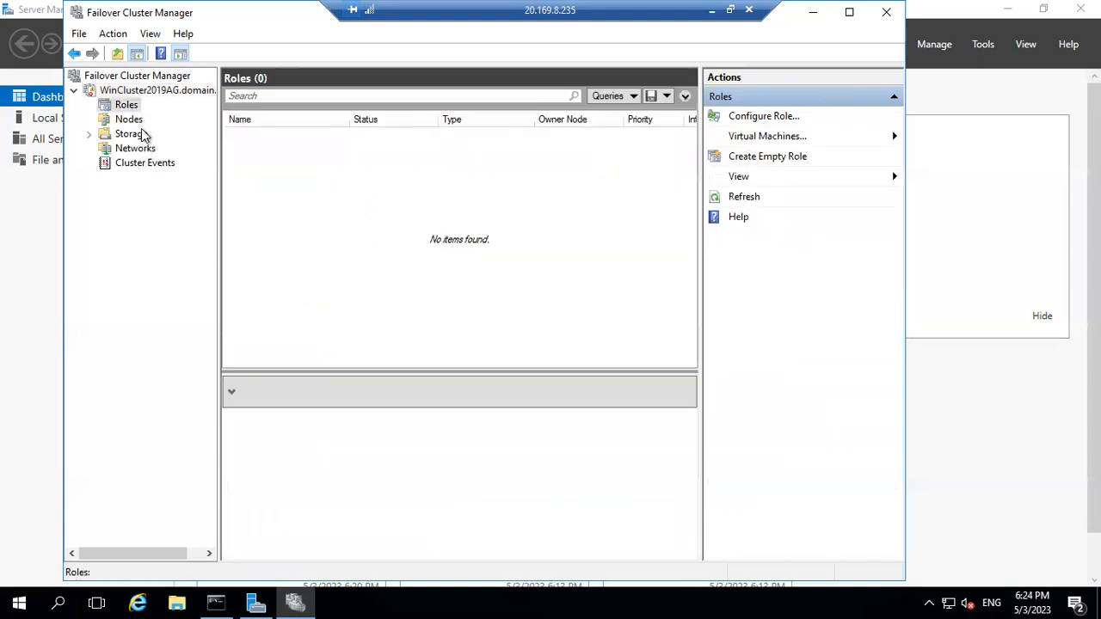
pyautogui.click(129, 120)
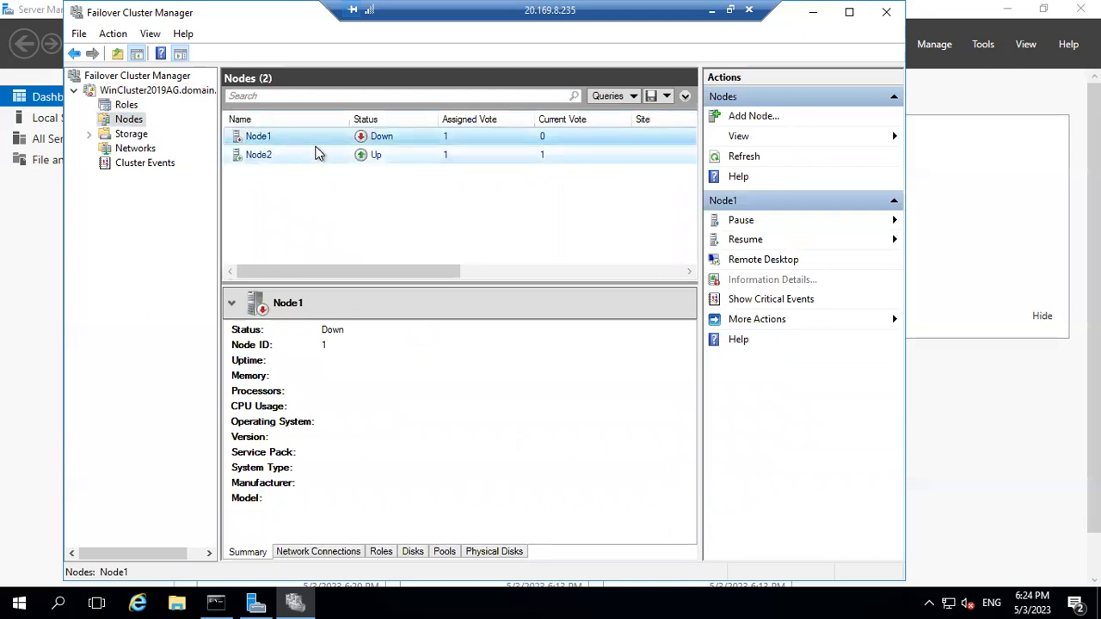
pyautogui.click(711, 10)
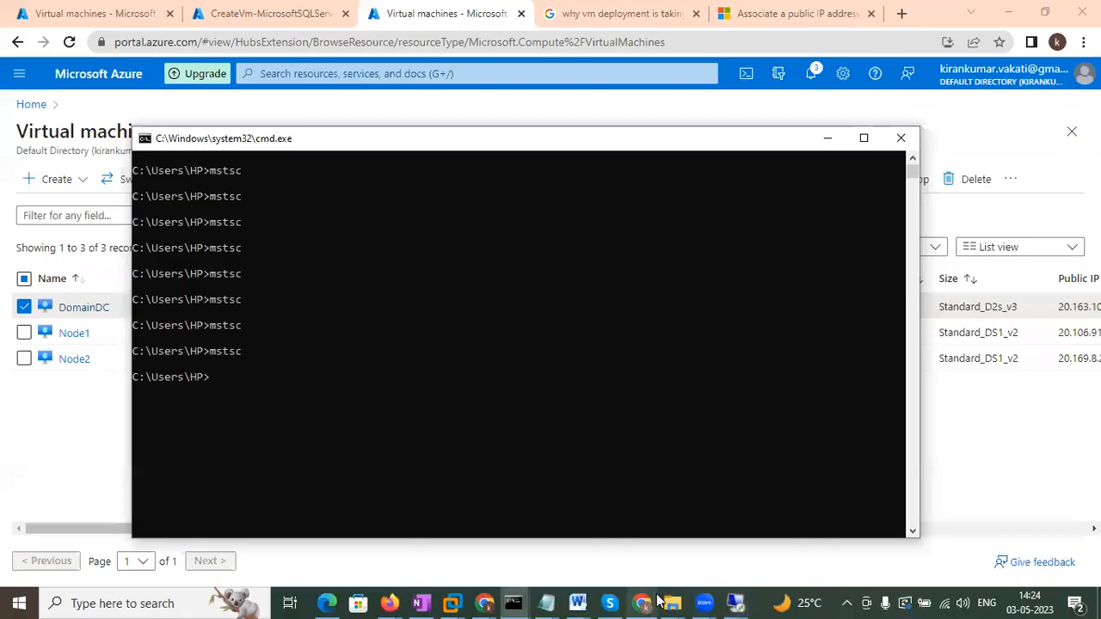
# Glance at the 20.106.91.67 session, then open the WinCluster2019AG summary showing IP 10.0.0.5 Online.
pyautogui.click(733, 603)
pyautogui.click(688, 555)
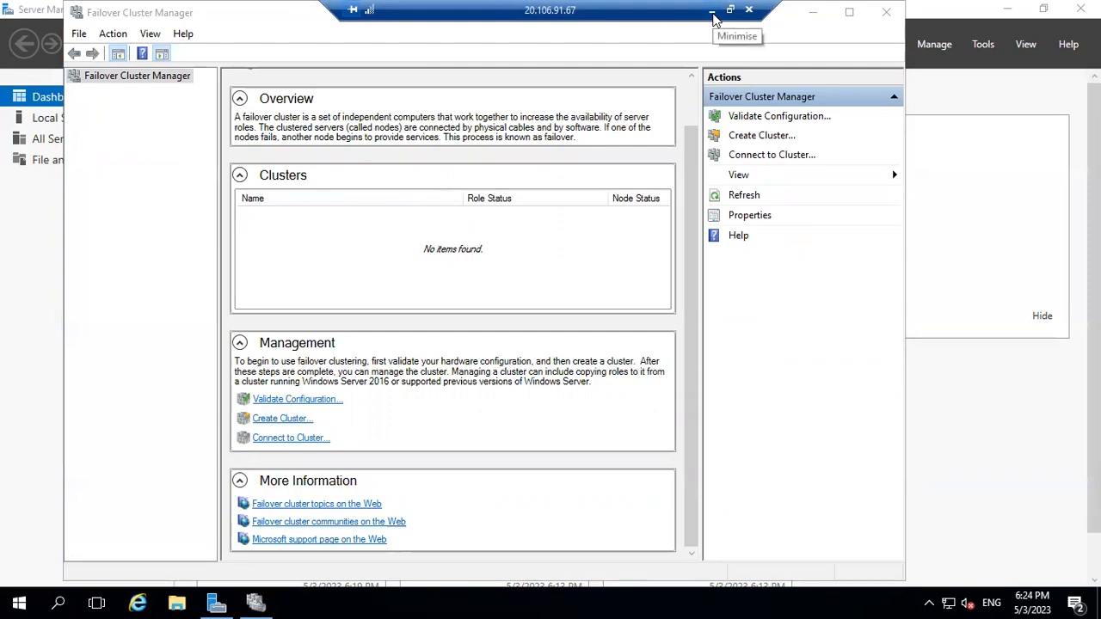
pyautogui.click(712, 12)
pyautogui.click(733, 603)
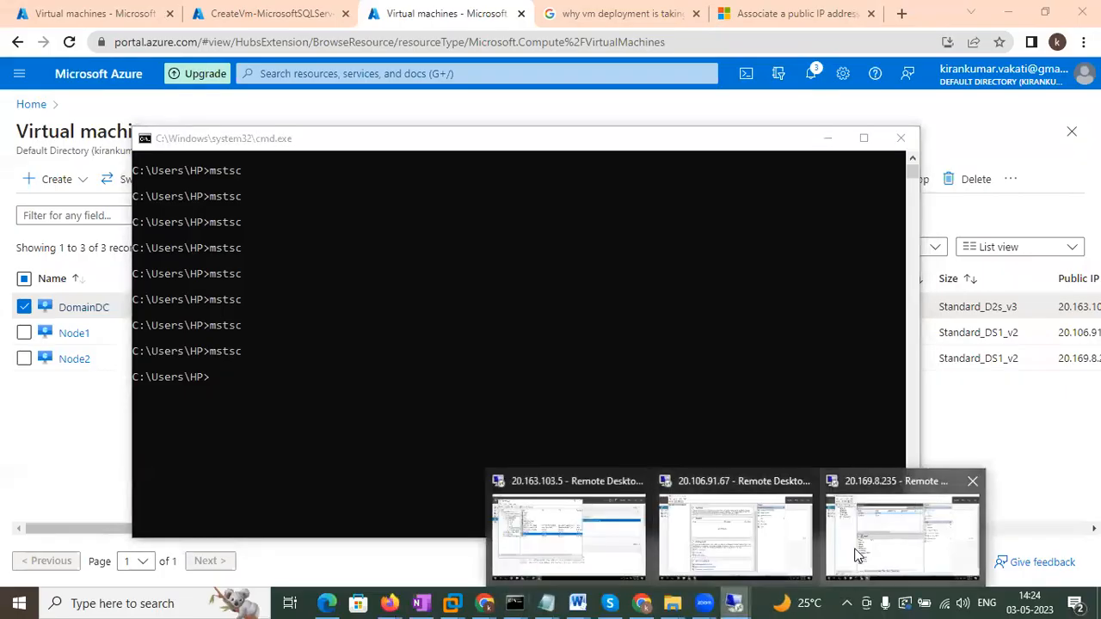
pyautogui.click(858, 555)
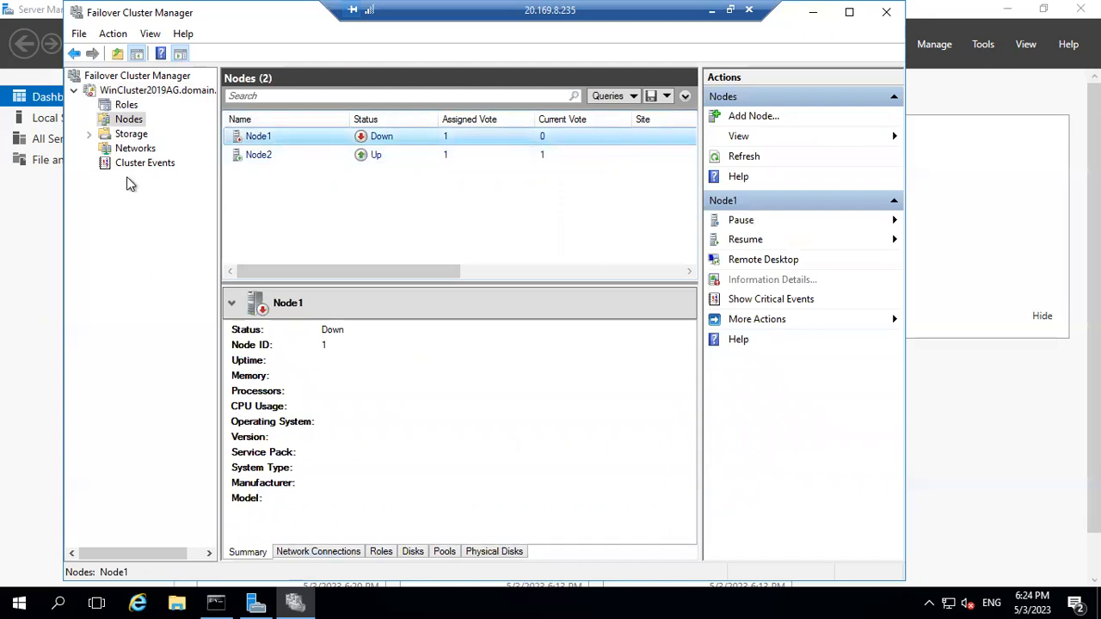
pyautogui.click(129, 91)
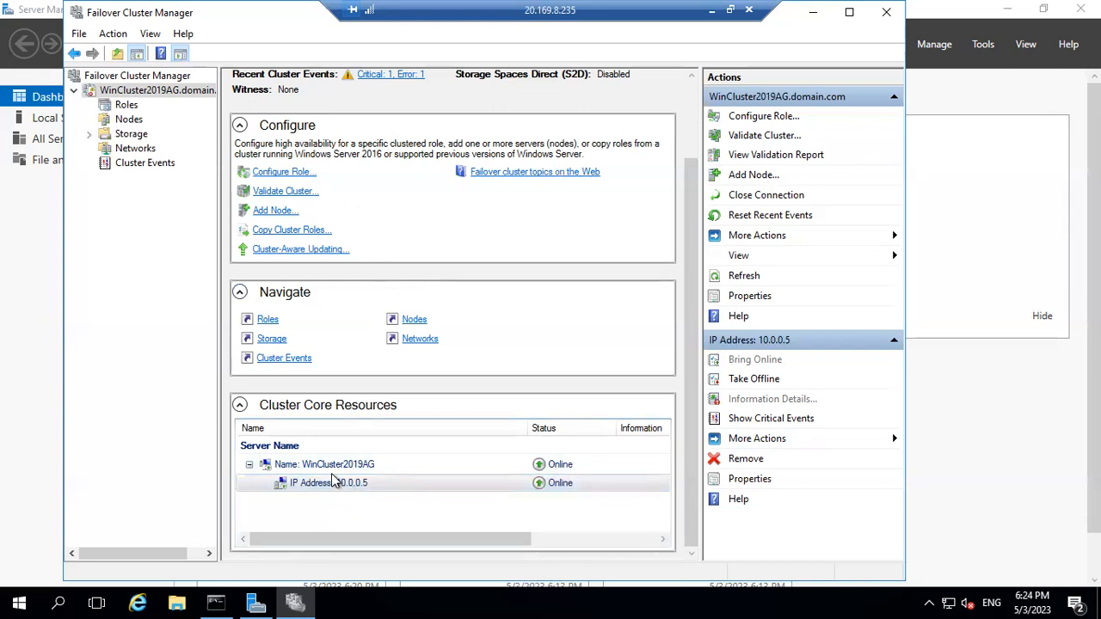
# Switch the cluster IP Address resource to static address 10.0.0.10 and apply it.
pyautogui.rightClick(330, 483)
pyautogui.click(378, 471)
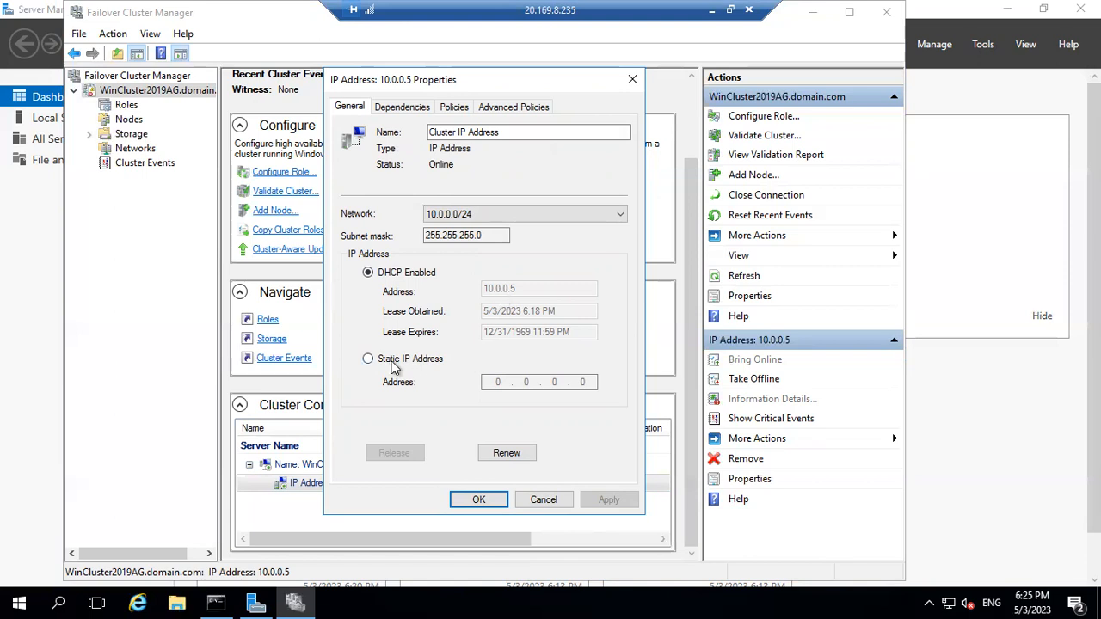
pyautogui.click(393, 364)
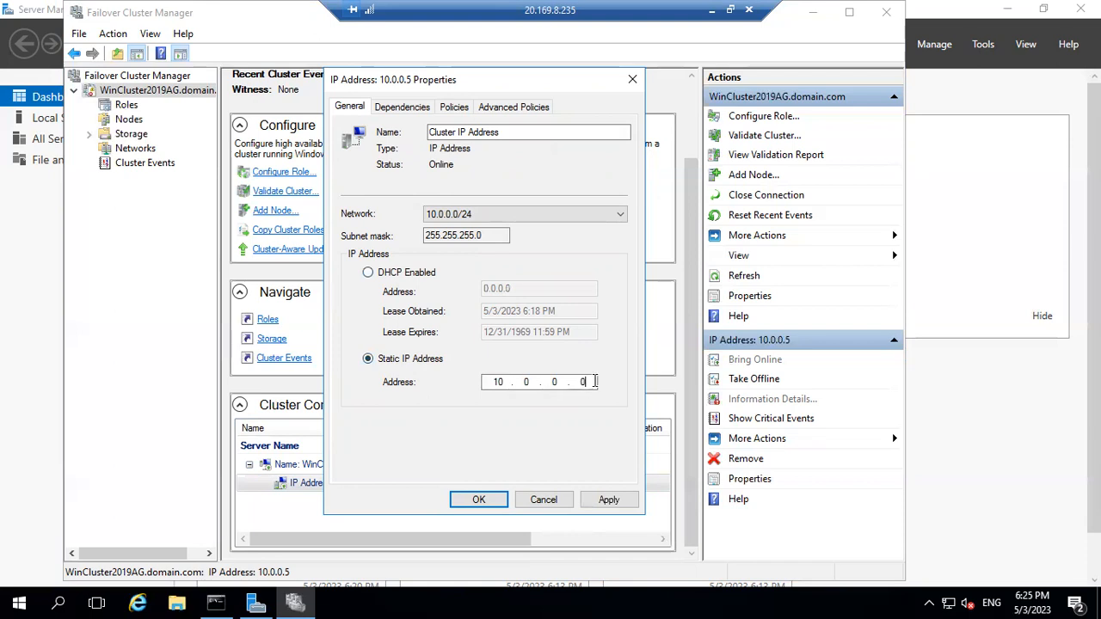
pyautogui.write('10')
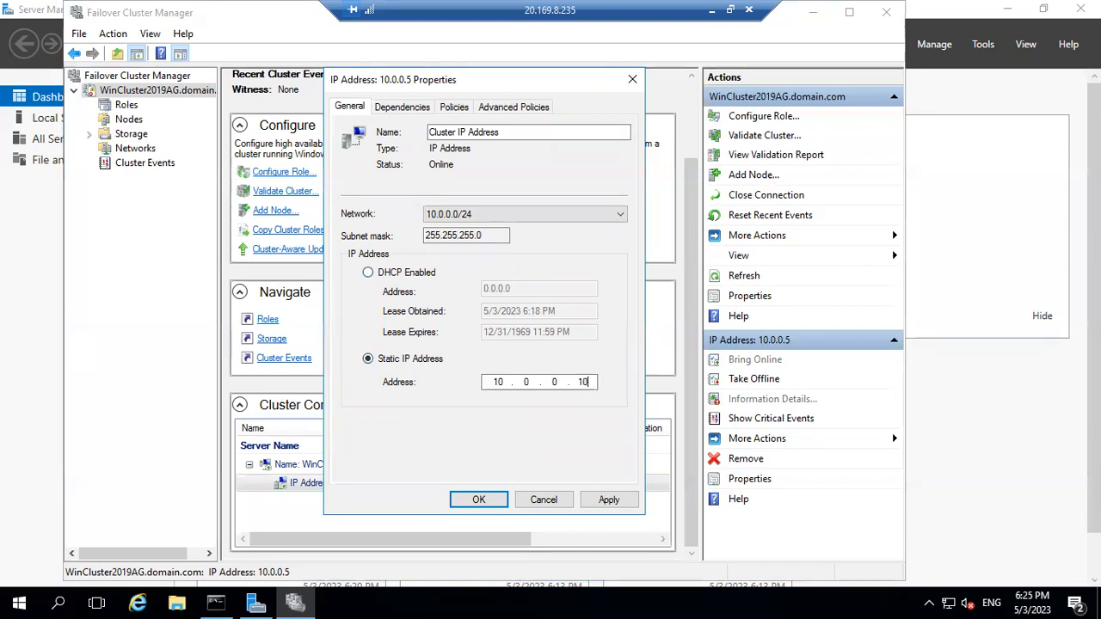
pyautogui.click(613, 507)
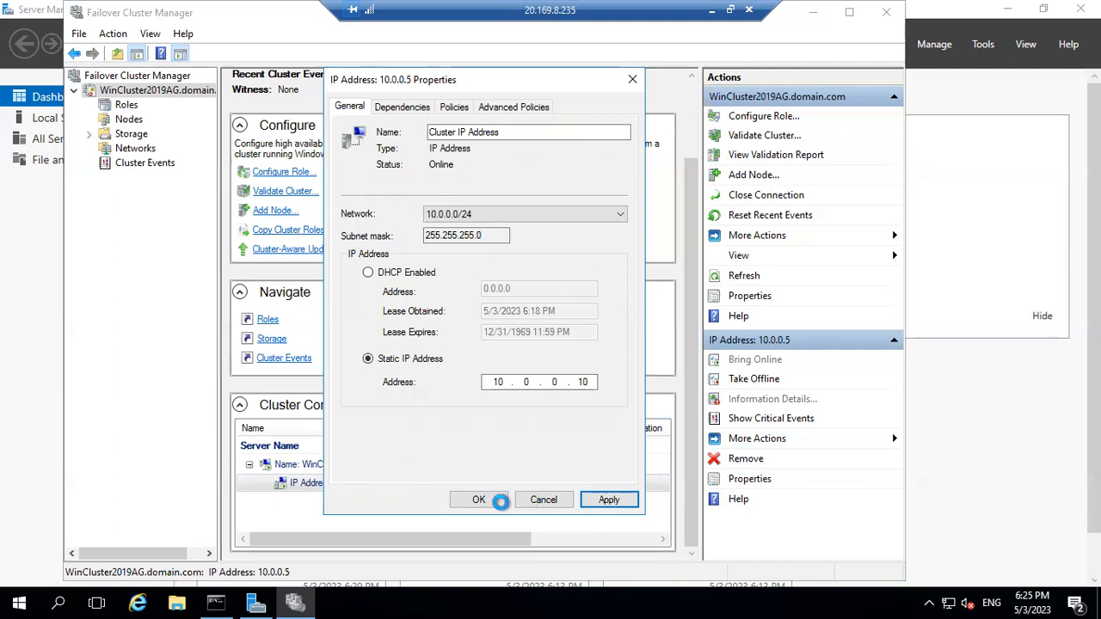
pyautogui.click(502, 505)
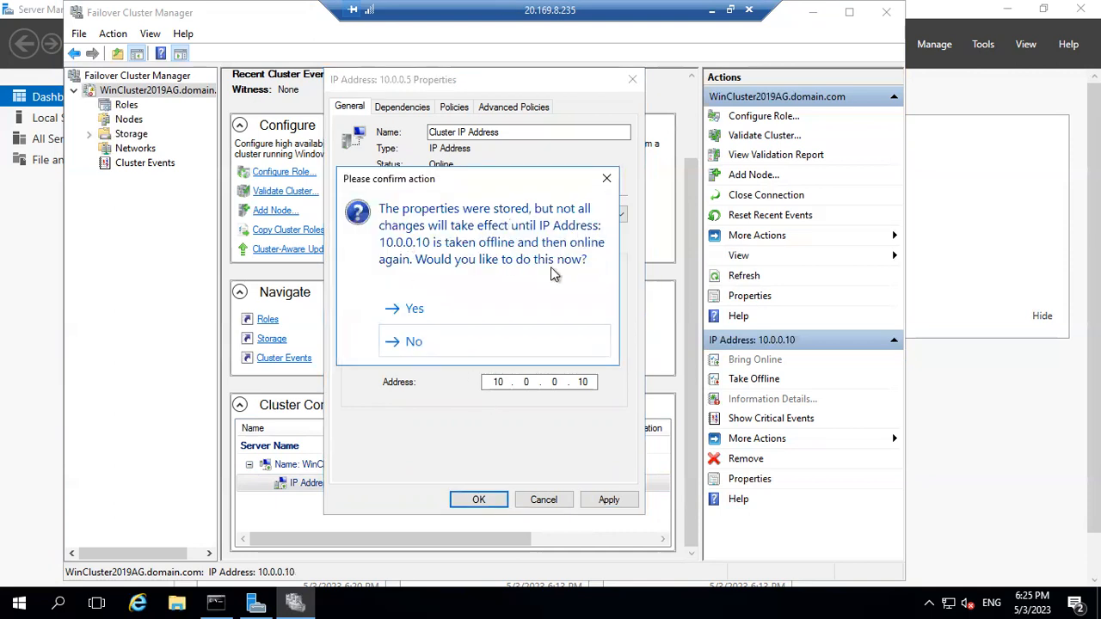
# Restart the IP resource, confirm 10.0.0.10 is back online, and close its properties.
pyautogui.click(406, 310)
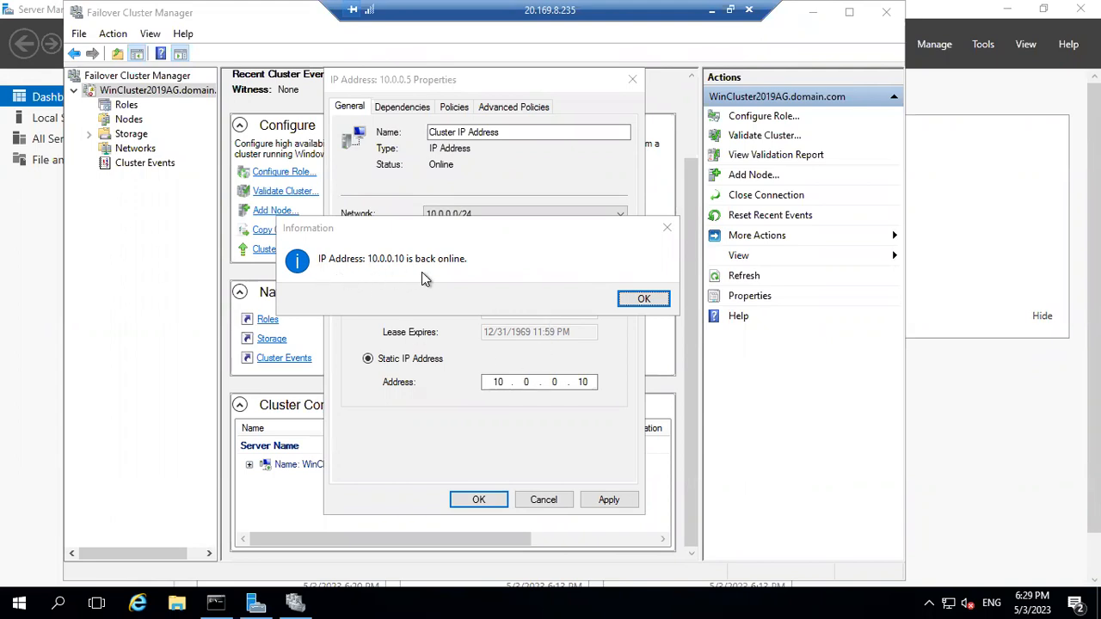
pyautogui.click(659, 300)
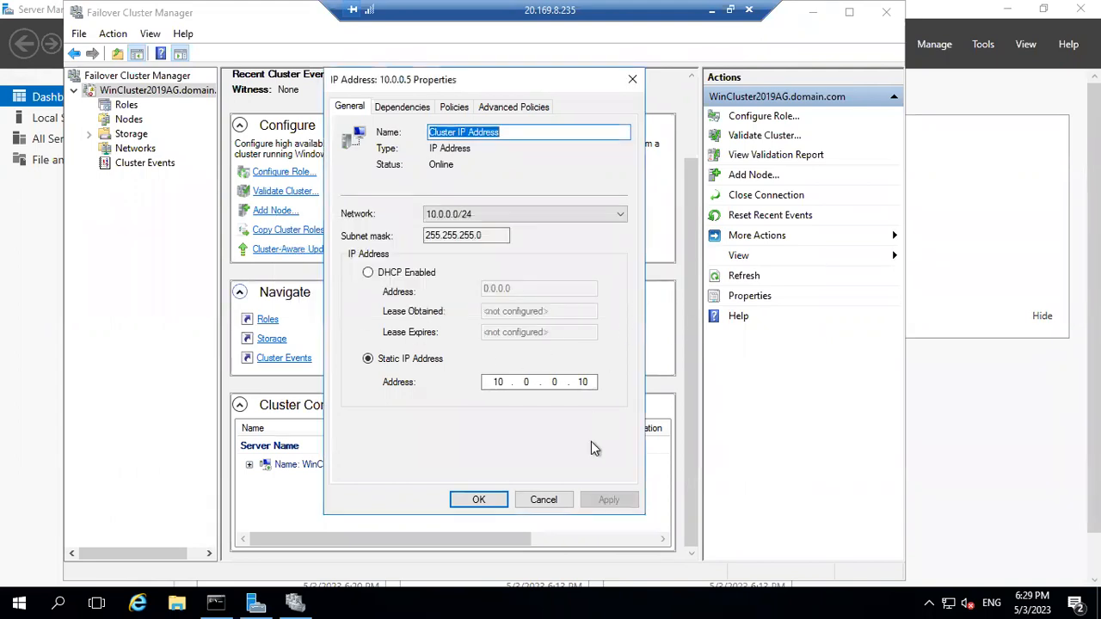
pyautogui.click(479, 501)
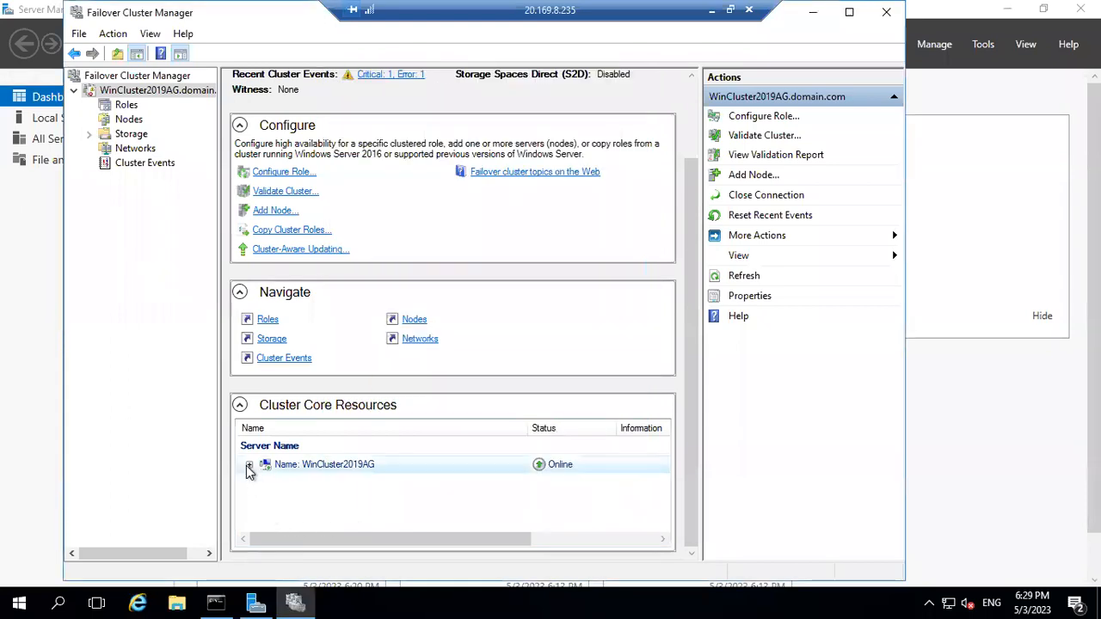
# Confirm core IP 10.0.0.10 is Online and Node1 and Node2 are Up, then minimise the session.
pyautogui.click(248, 465)
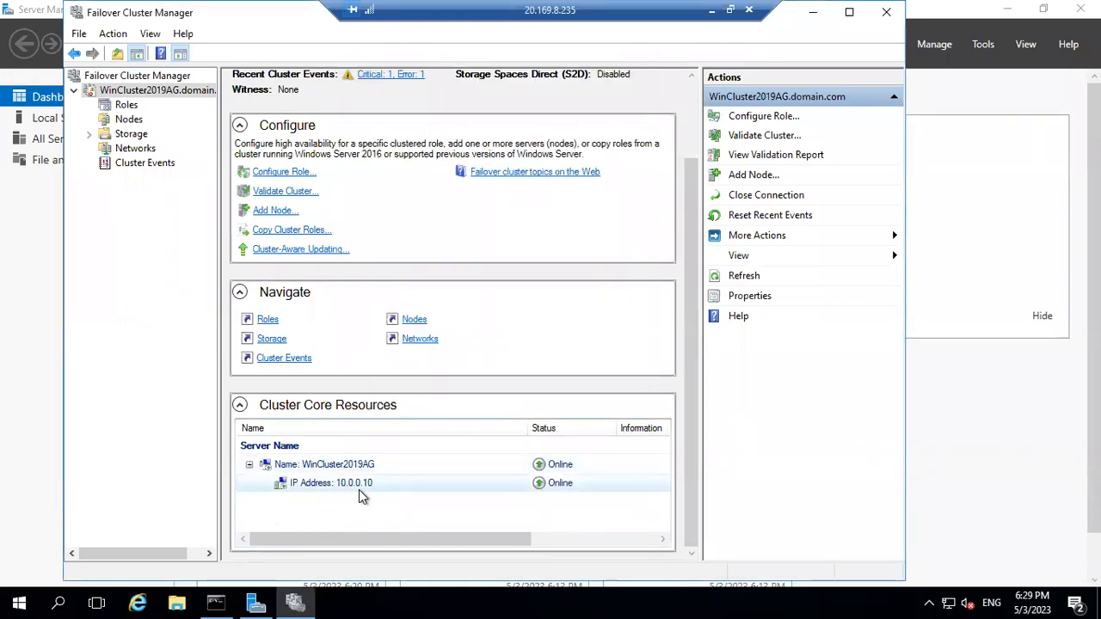
pyautogui.click(125, 117)
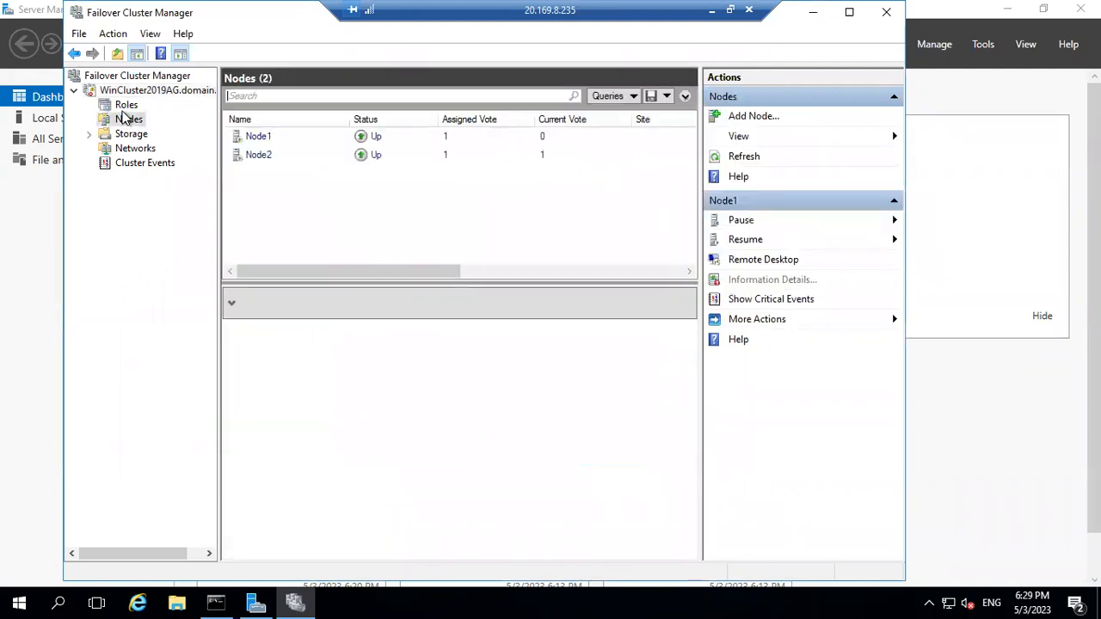
pyautogui.click(269, 141)
pyautogui.click(266, 154)
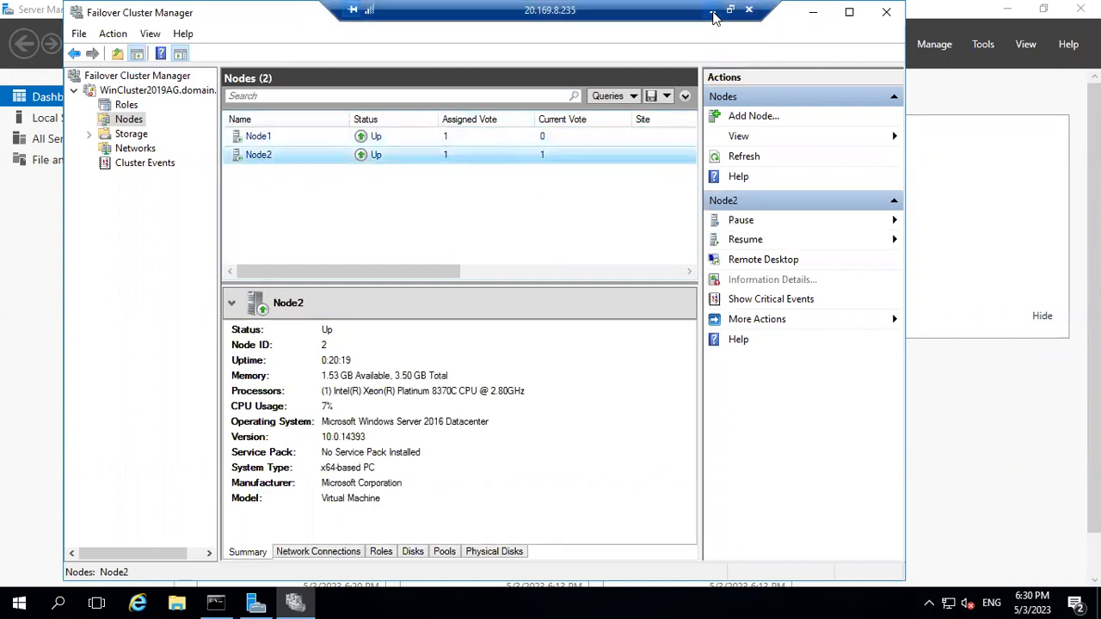
pyautogui.click(711, 11)
# In the 20.106.91.67 session, connect Failover Cluster Manager to the wincluster2019ag.domain.com cluster.
pyautogui.moveTo(735, 603)
pyautogui.click(730, 533)
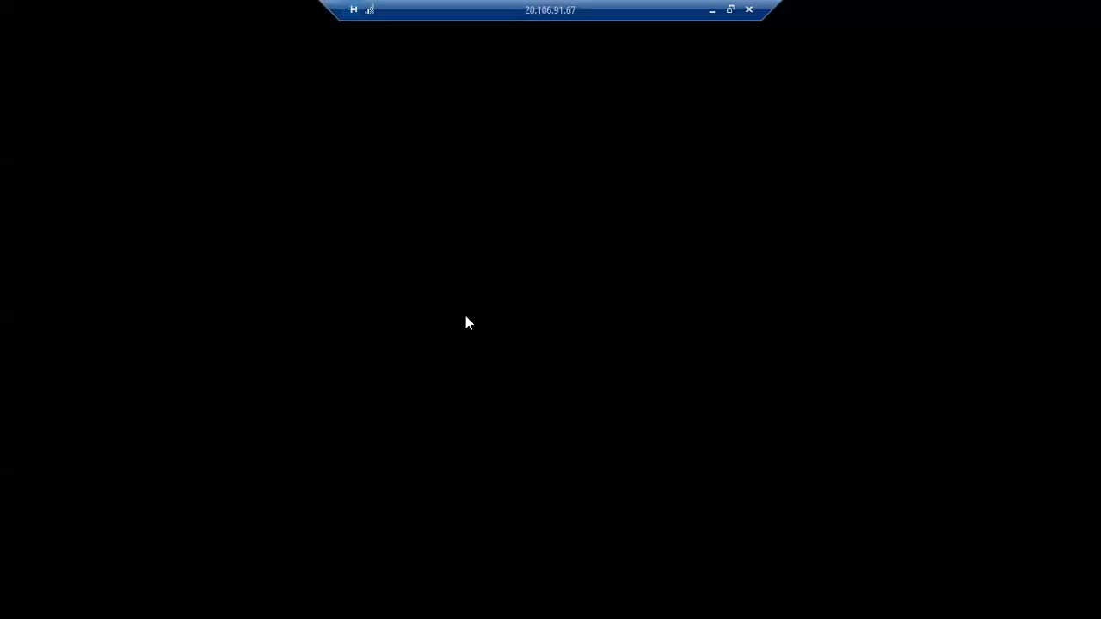
pyautogui.rightClick(98, 78)
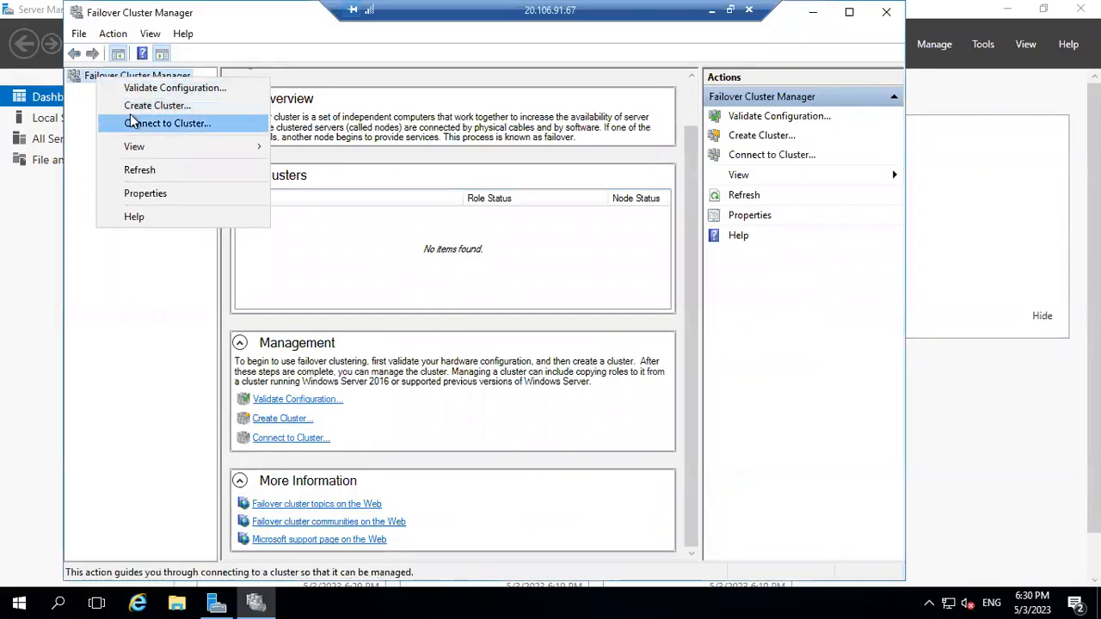
pyautogui.click(133, 127)
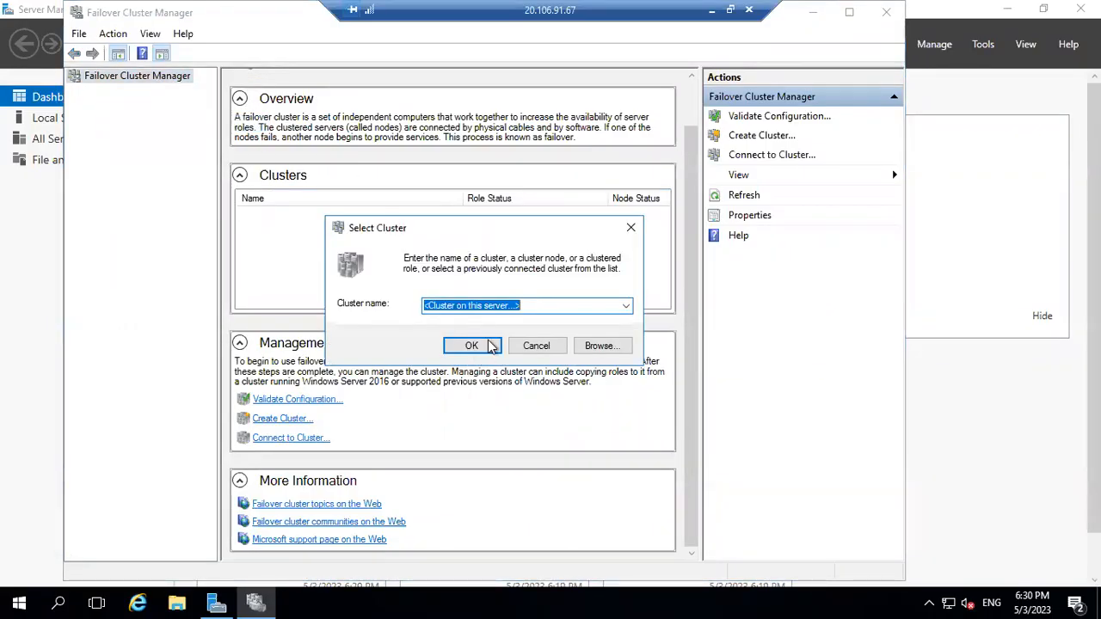
pyautogui.write('W')
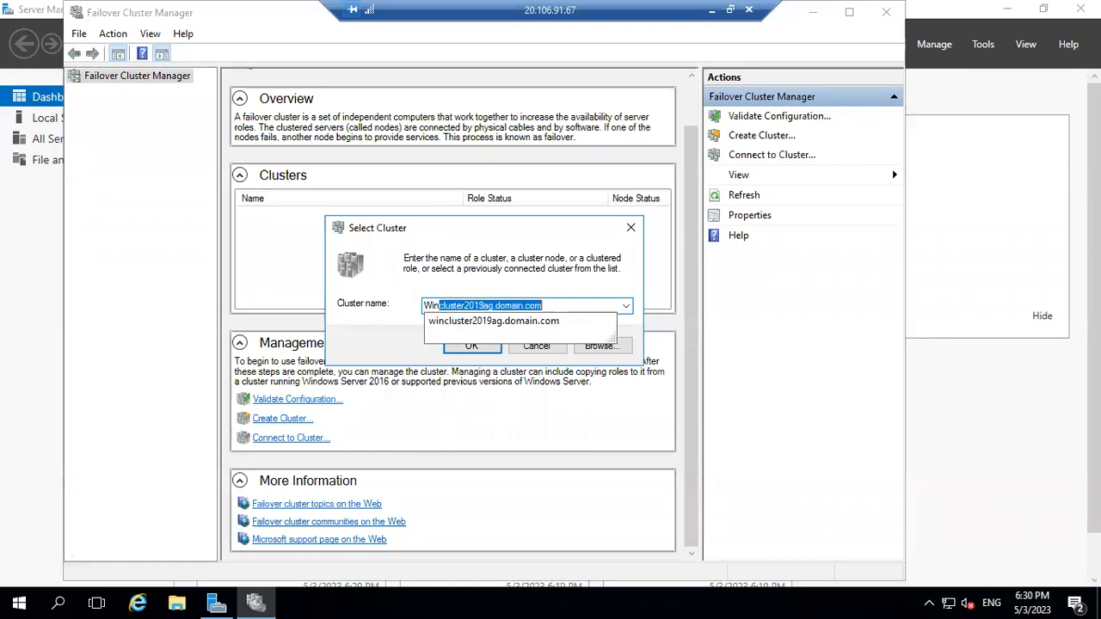
pyautogui.write('in')
pyautogui.press('End')
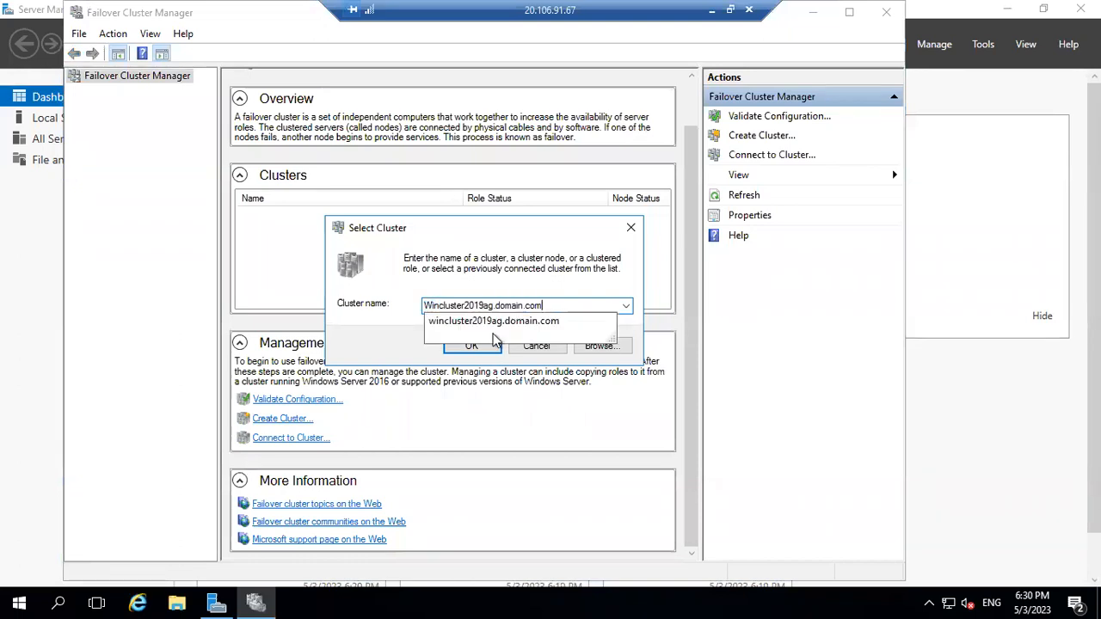
pyautogui.press('Return')
pyautogui.click(471, 345)
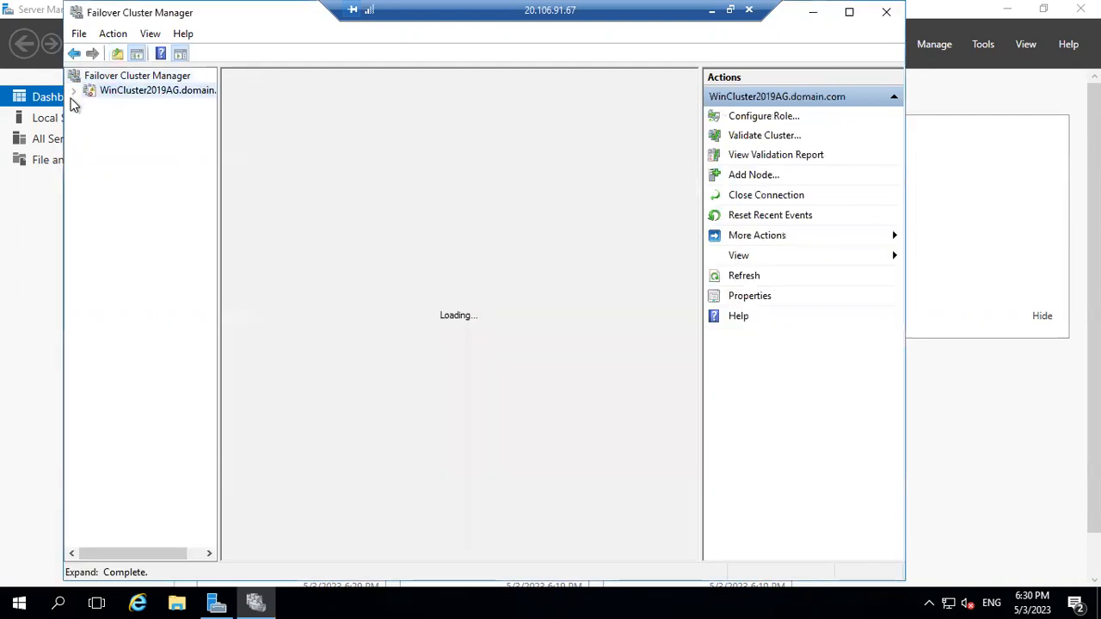
# Expand WinCluster2019AG, review its Roles and summary, and confirm Node1 and Node2 are both Up.
pyautogui.click(72, 91)
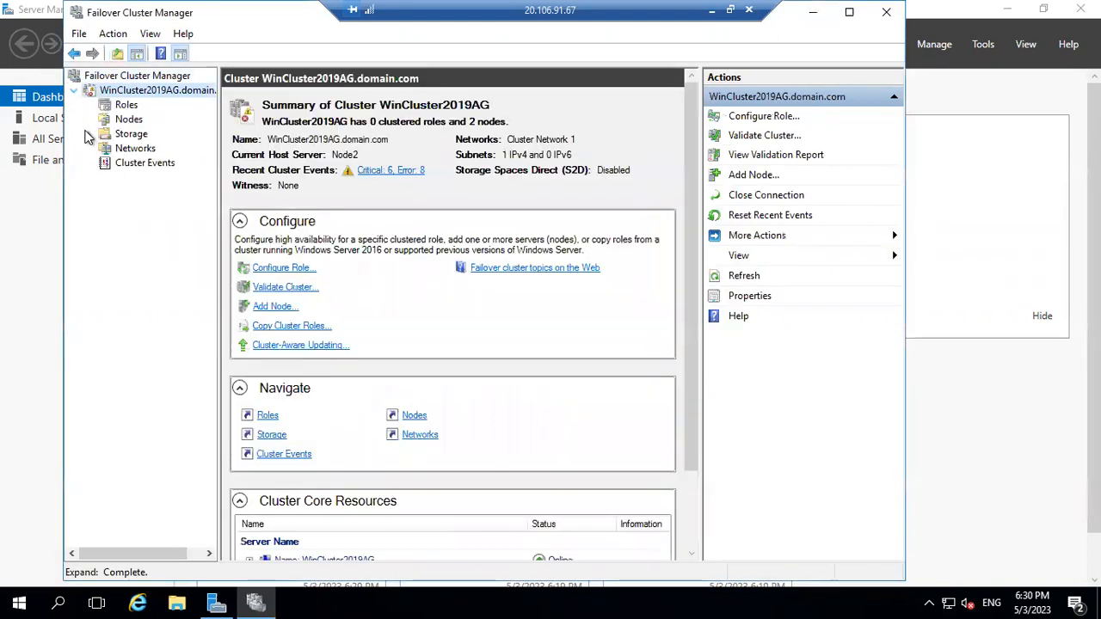
pyautogui.click(118, 106)
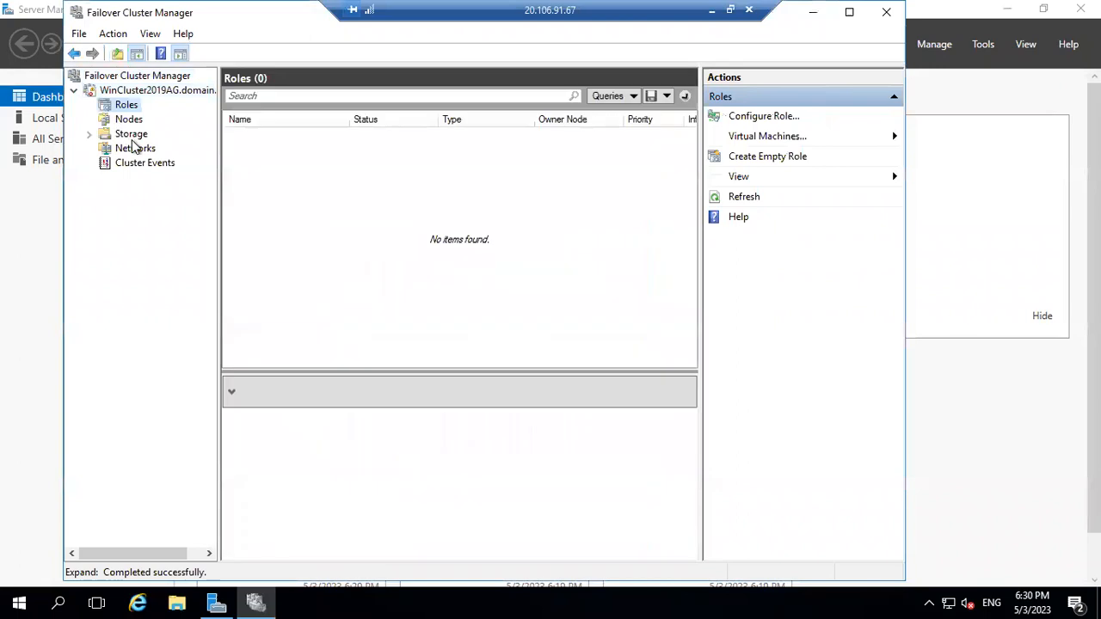
pyautogui.click(127, 121)
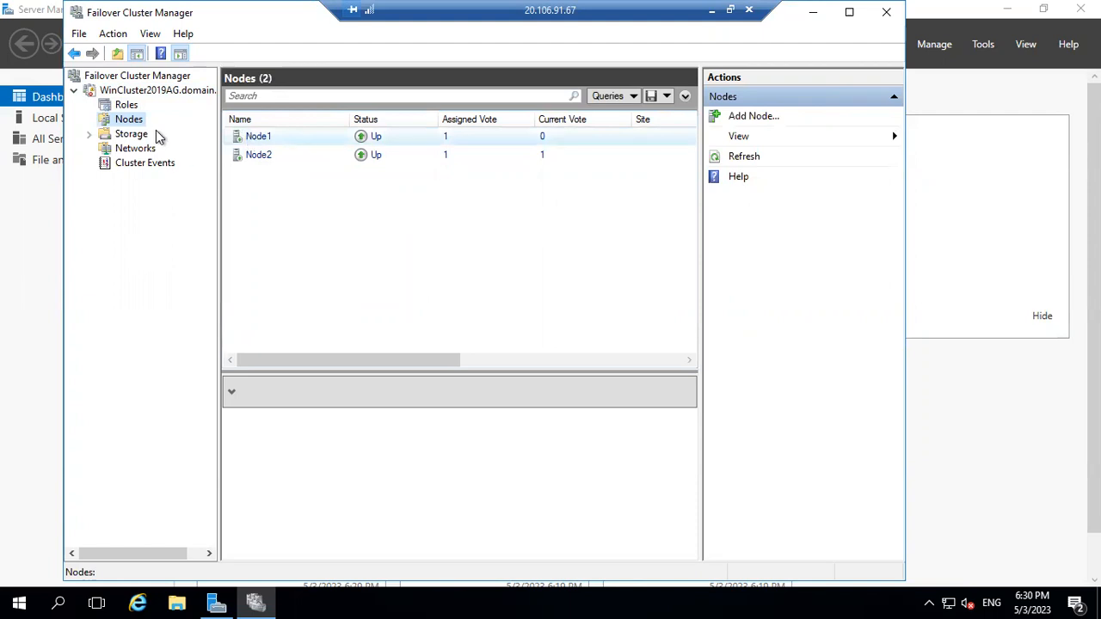
pyautogui.click(141, 91)
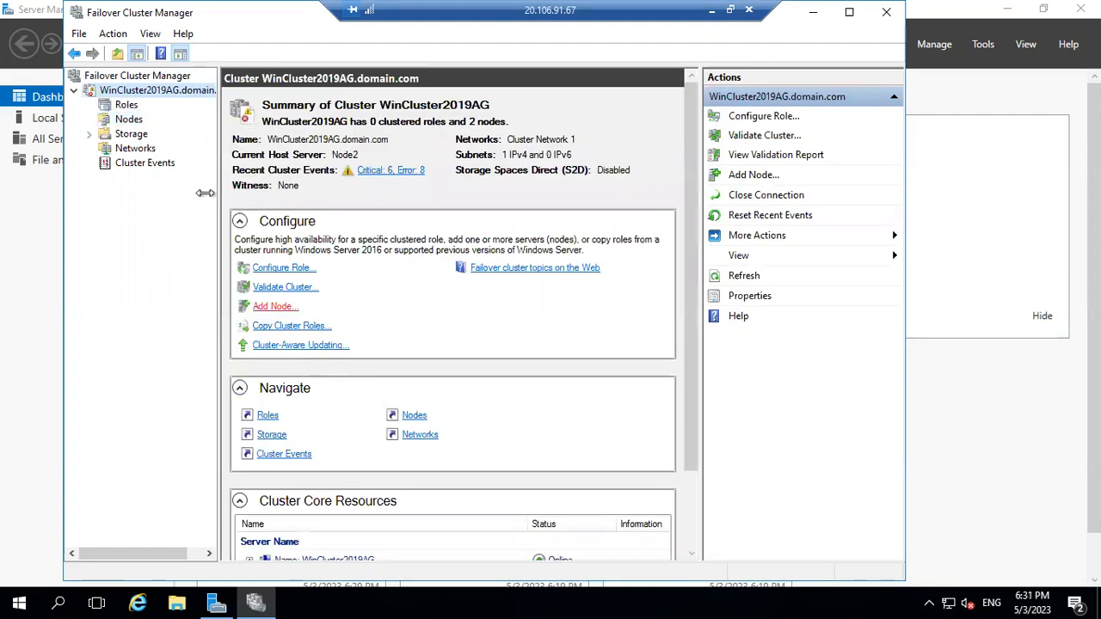
pyautogui.scroll(-2, 693, 523)
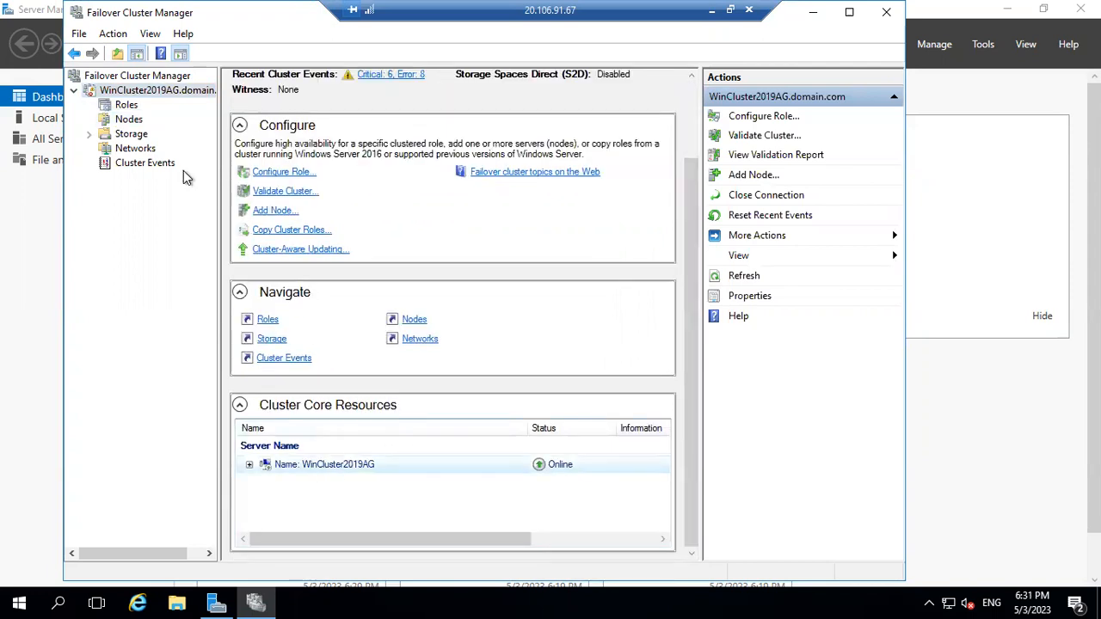
pyautogui.click(124, 125)
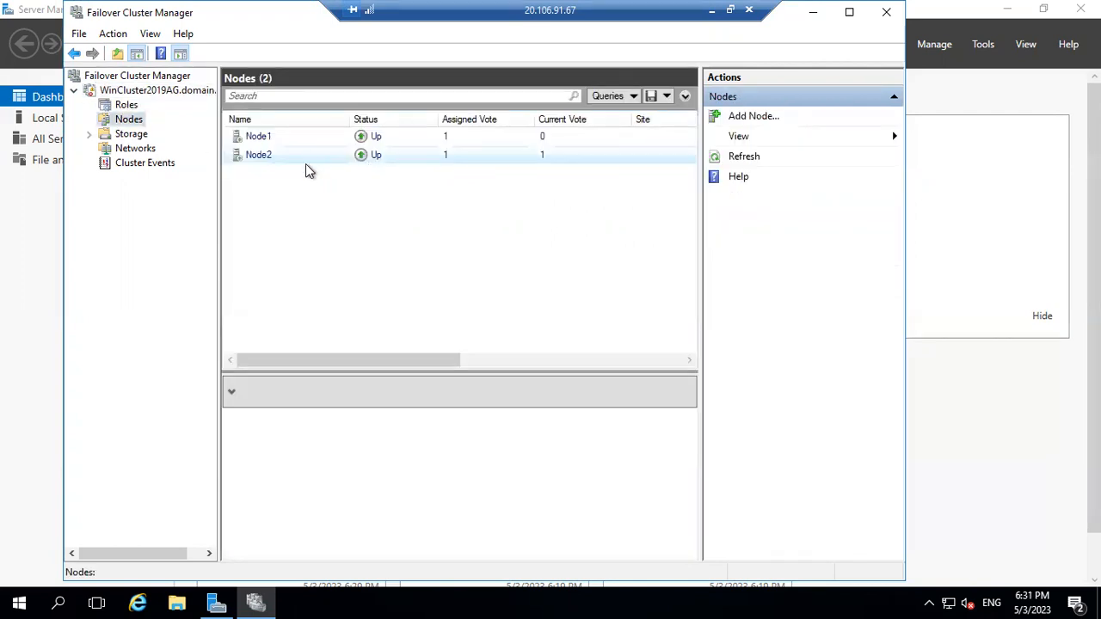